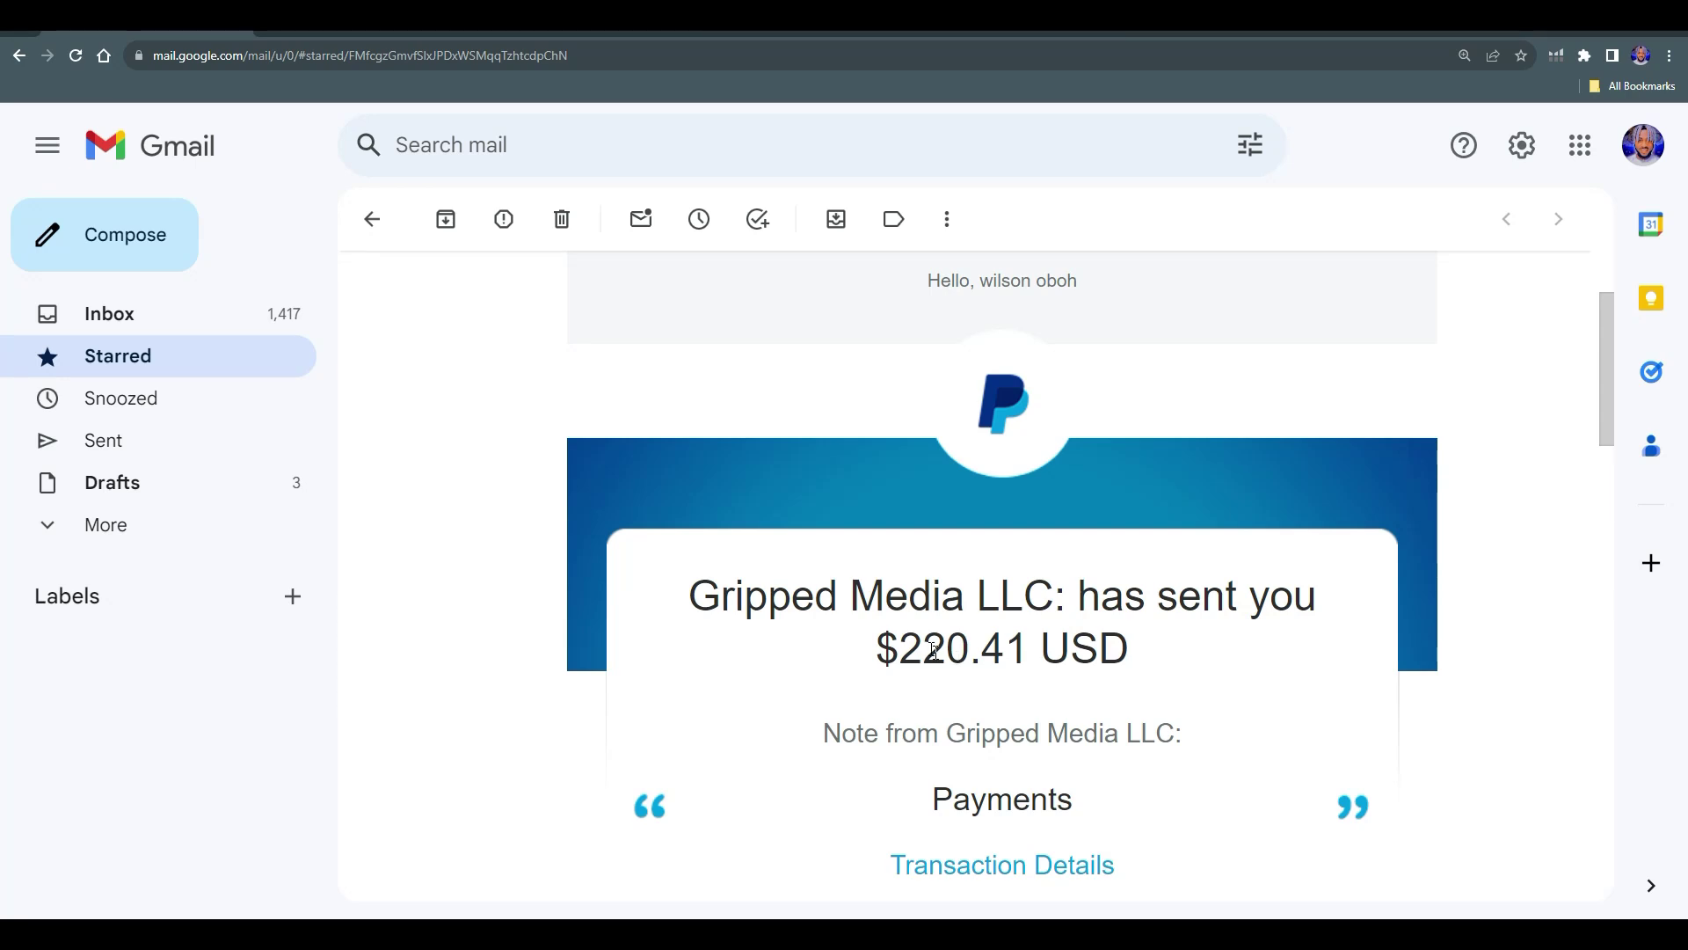
Reload the PayPal payment email from Gripped Media LLC and highlight the amount sent.
left_click_drag(878, 659, 1023, 663)
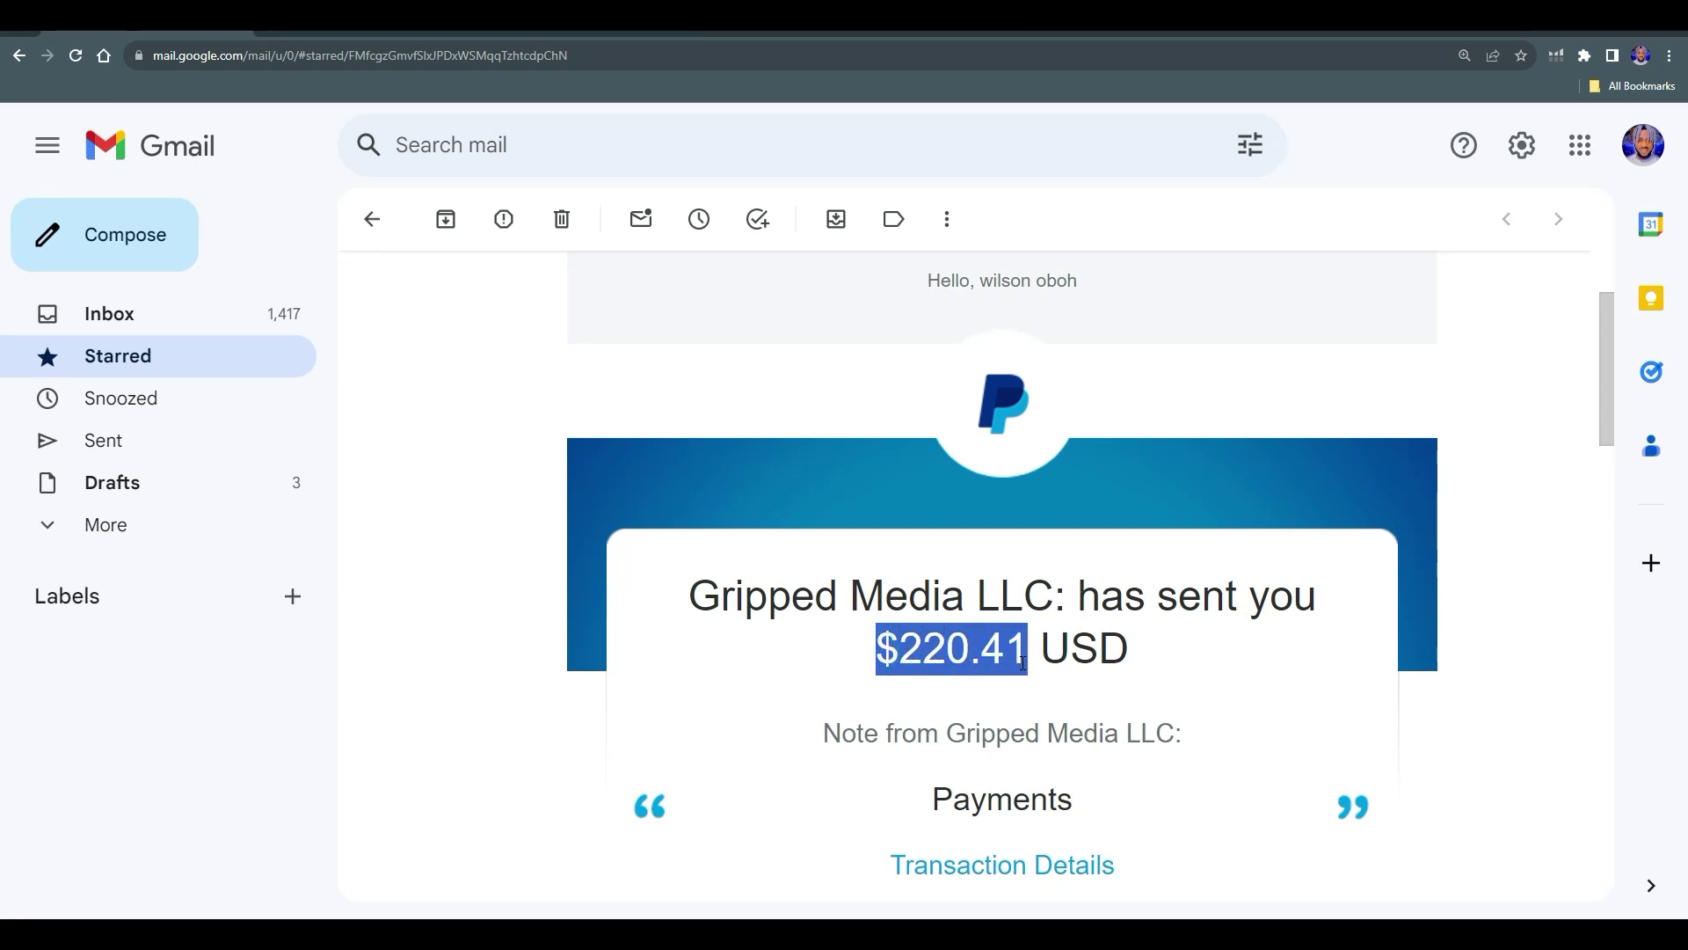
left_click(858, 656)
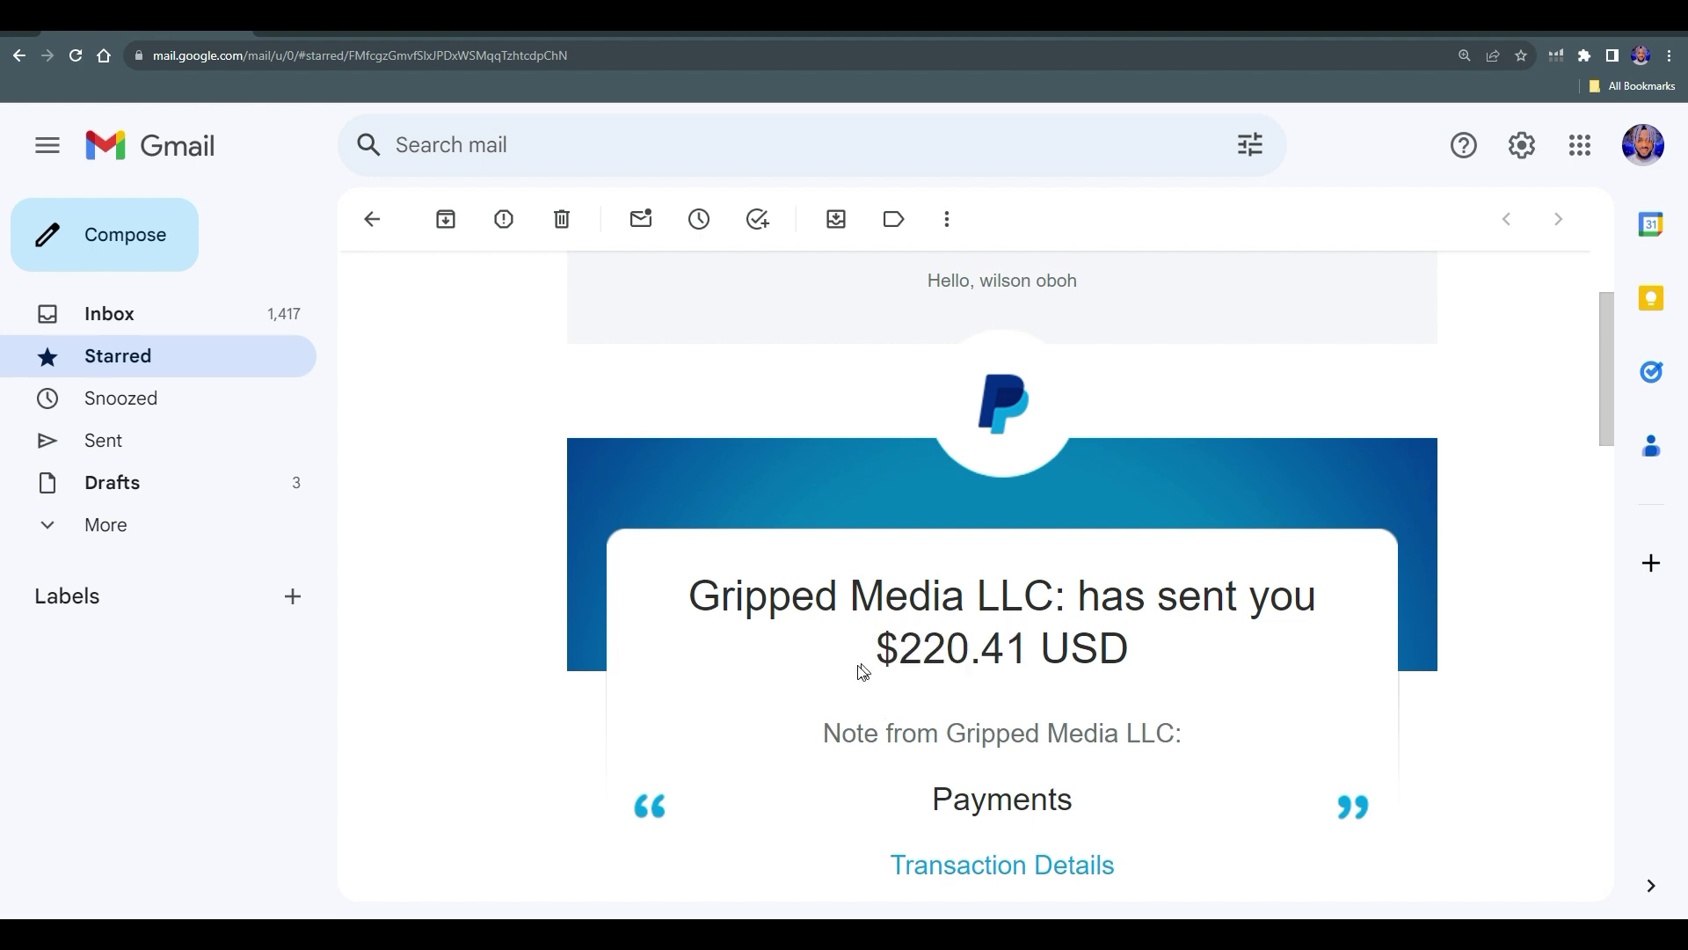
left_click(76, 56)
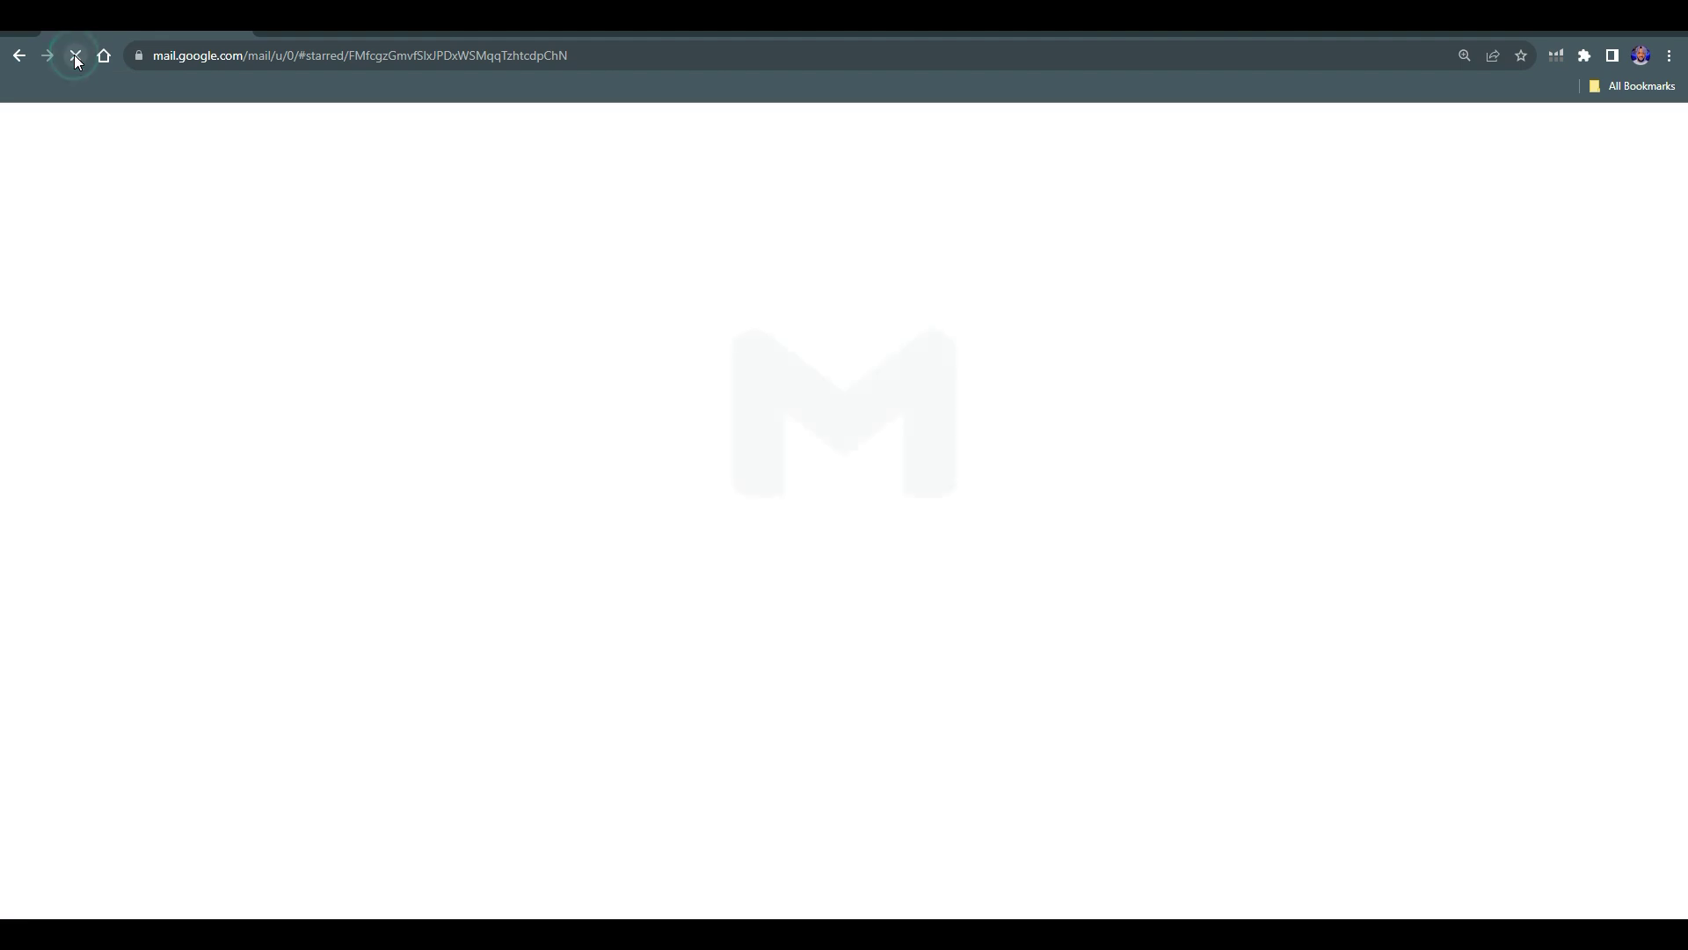
left_click_drag(877, 660, 1051, 658)
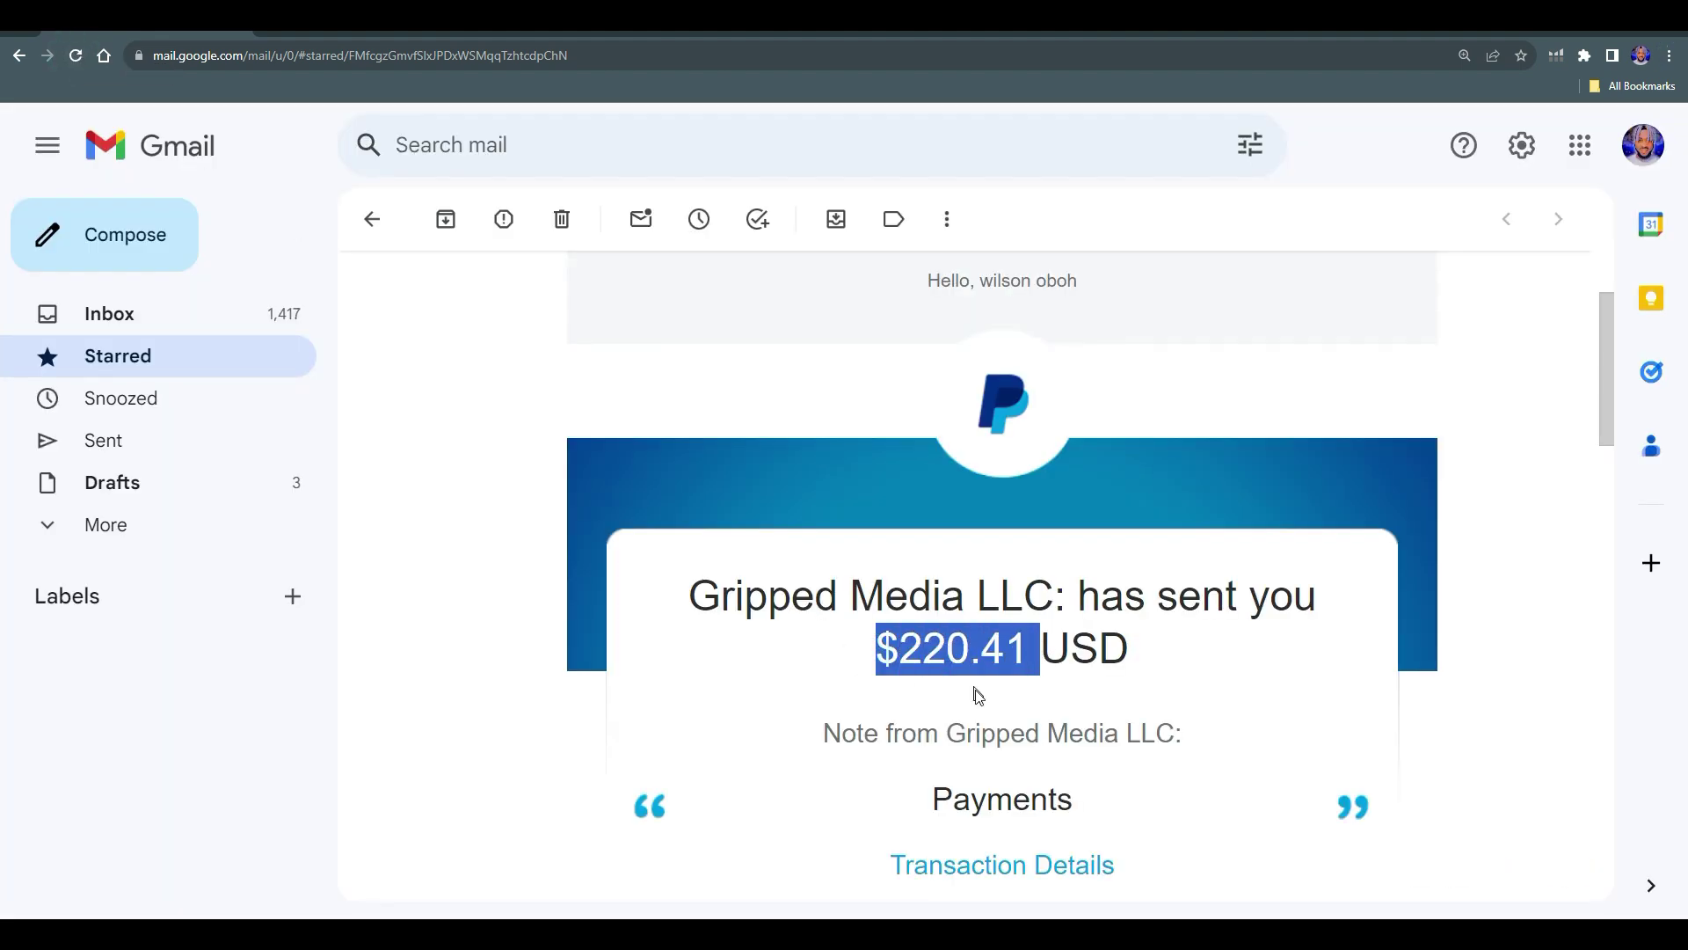
left_click(957, 645)
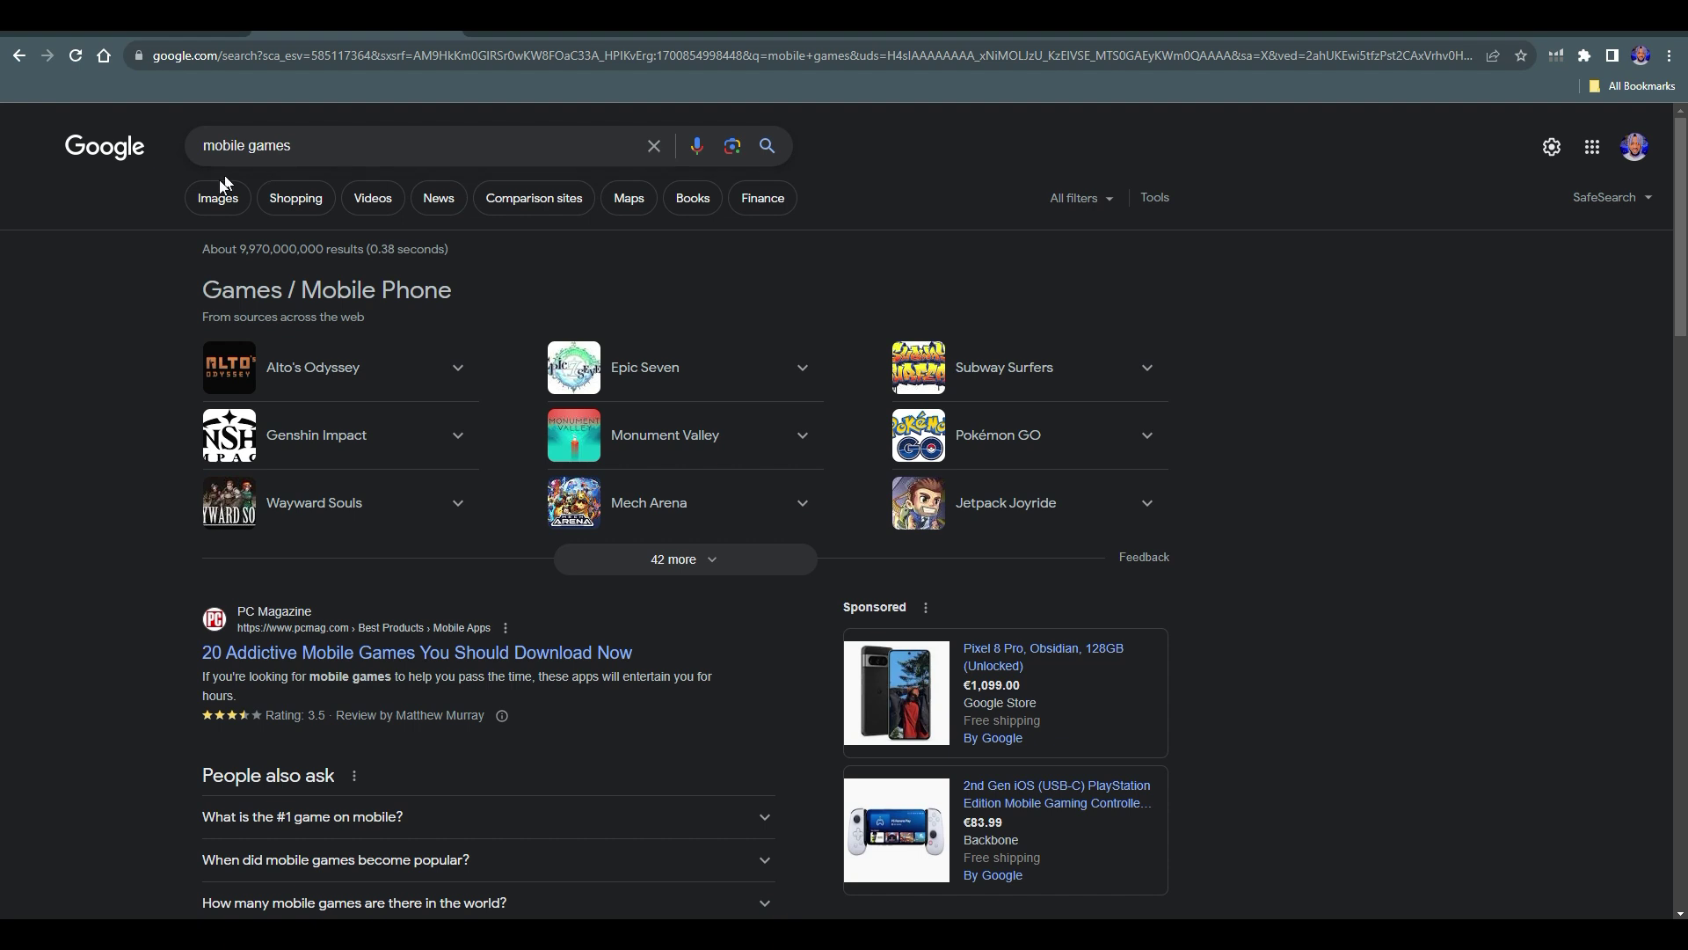
Show image results for mobile games and open the GameSpace.com picture of hands playing on a phone.
left_click(221, 209)
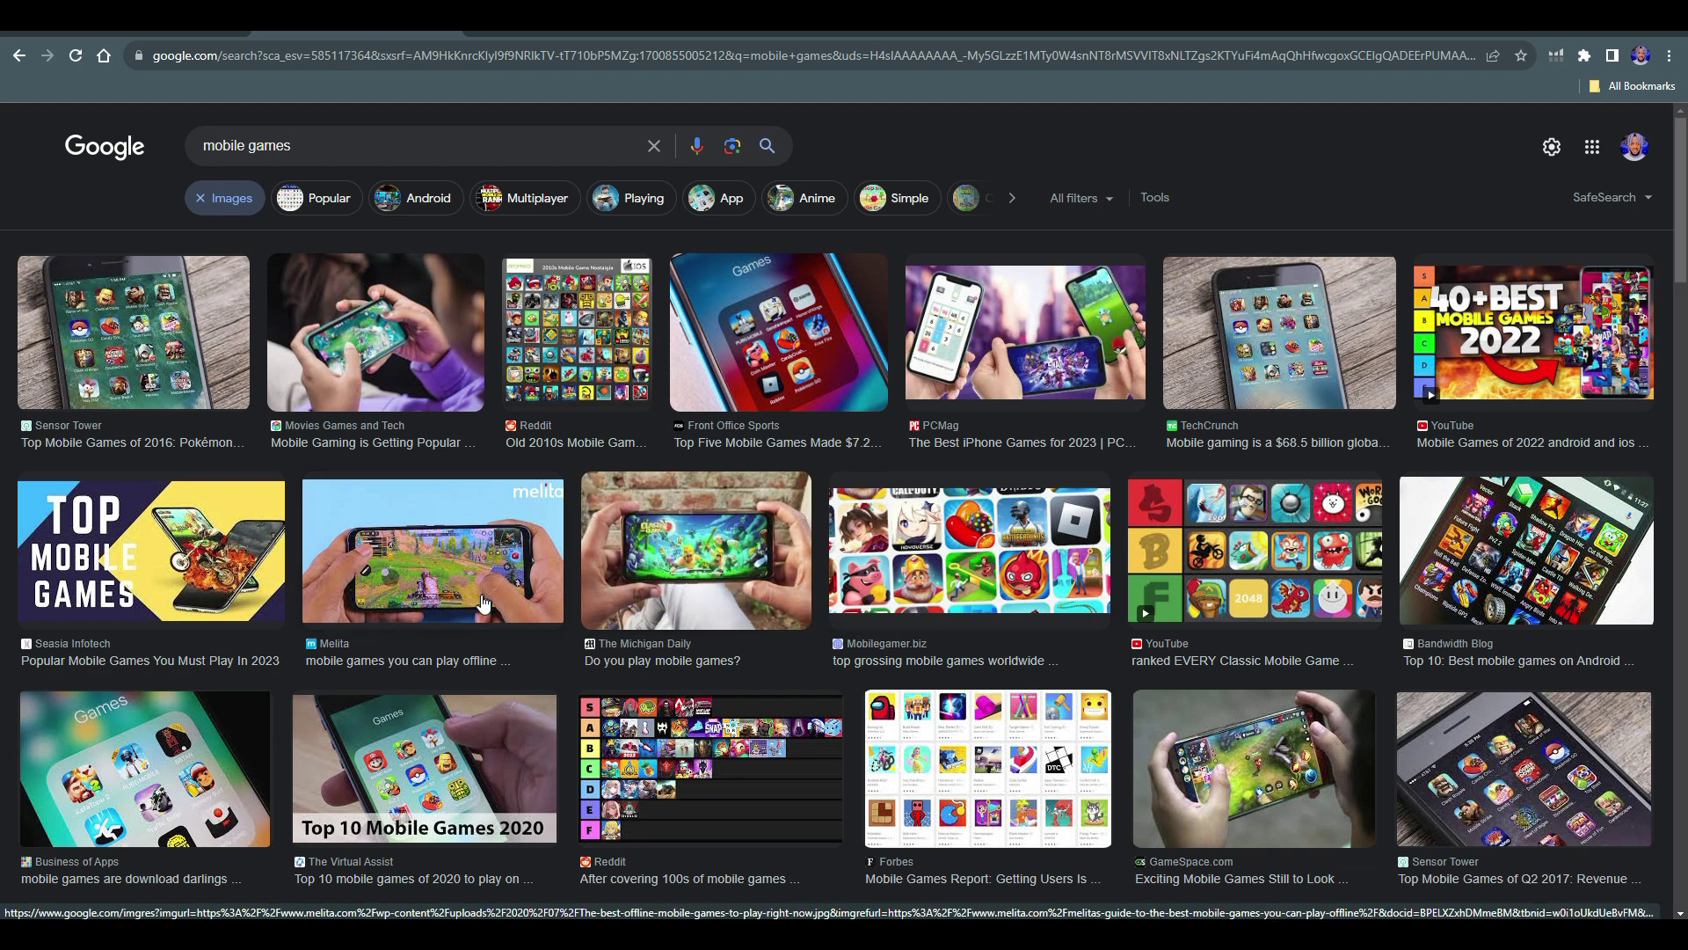
scroll(723, 626, "down", 2)
scroll(719, 630, "up", 2)
scroll(792, 629, "down", 2)
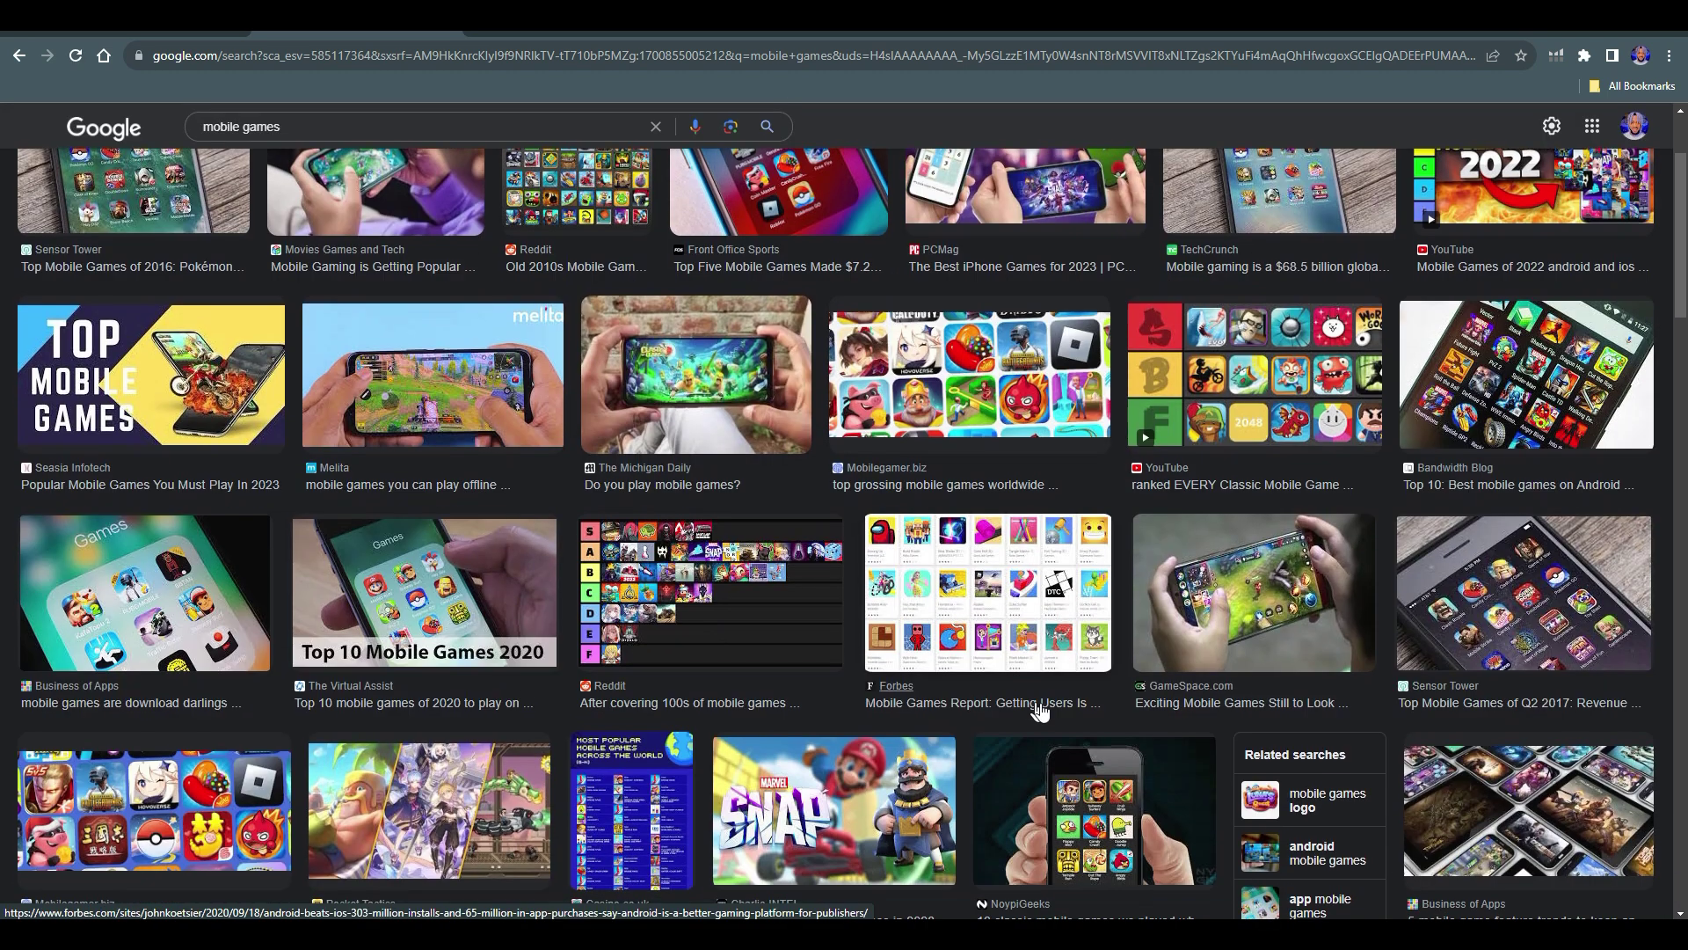
left_click(1178, 619)
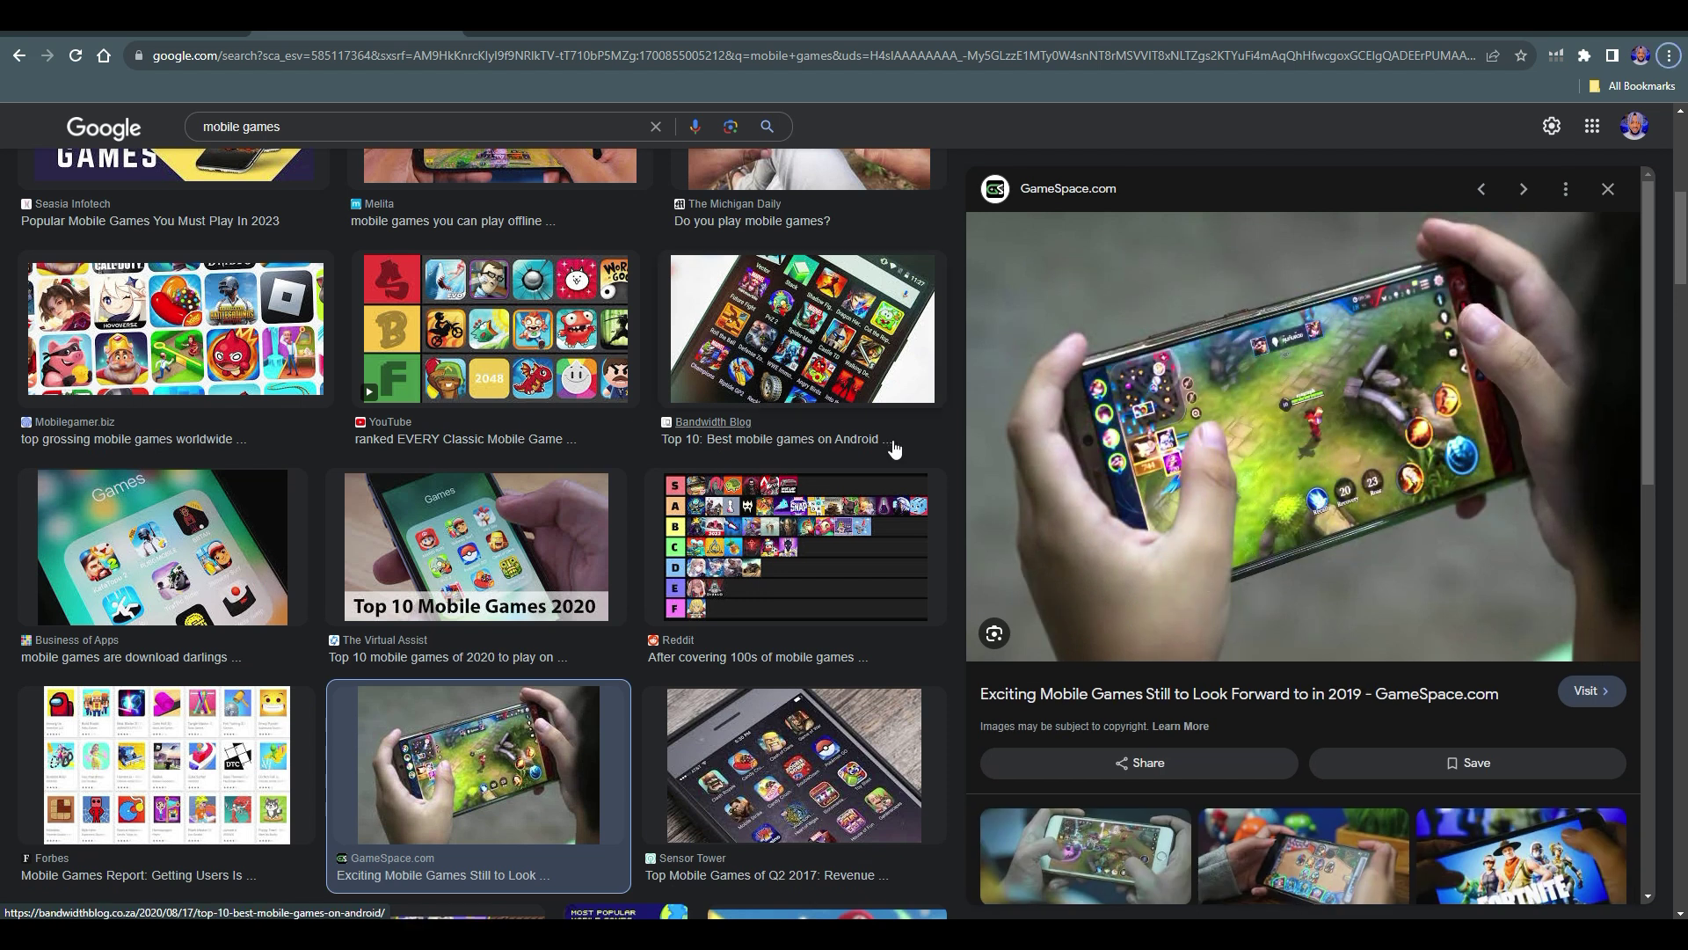
Switch to Canva and create a new custom-size design of 300 × 250 px.
key("ctrl+Tab")
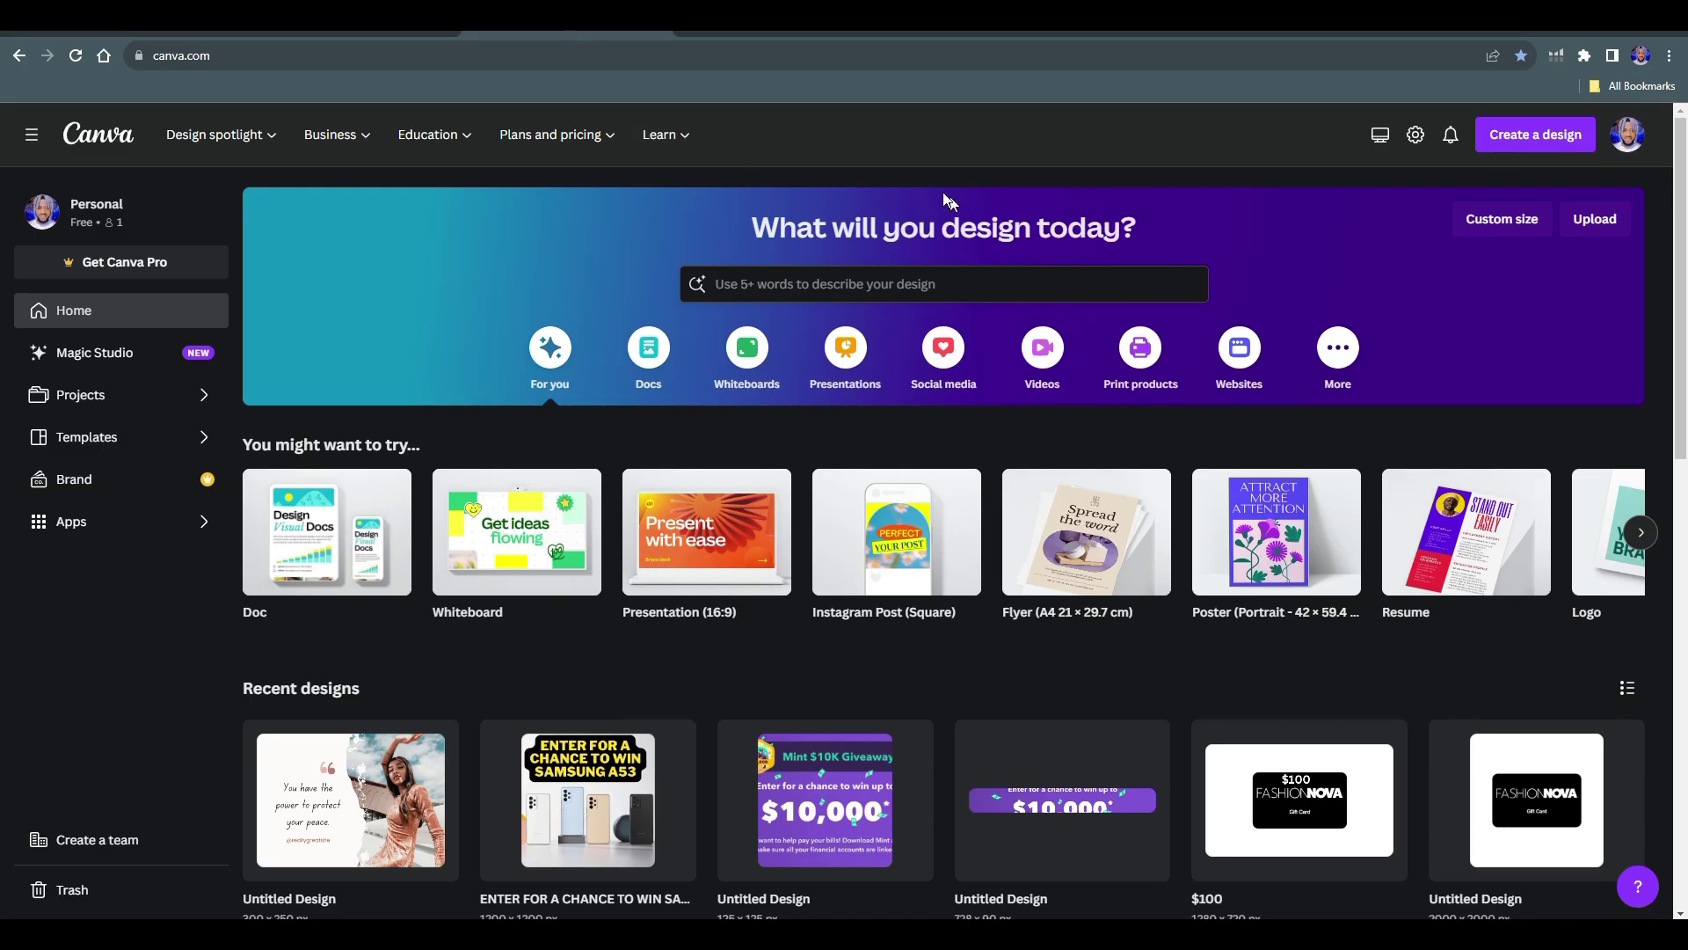
left_click(1535, 136)
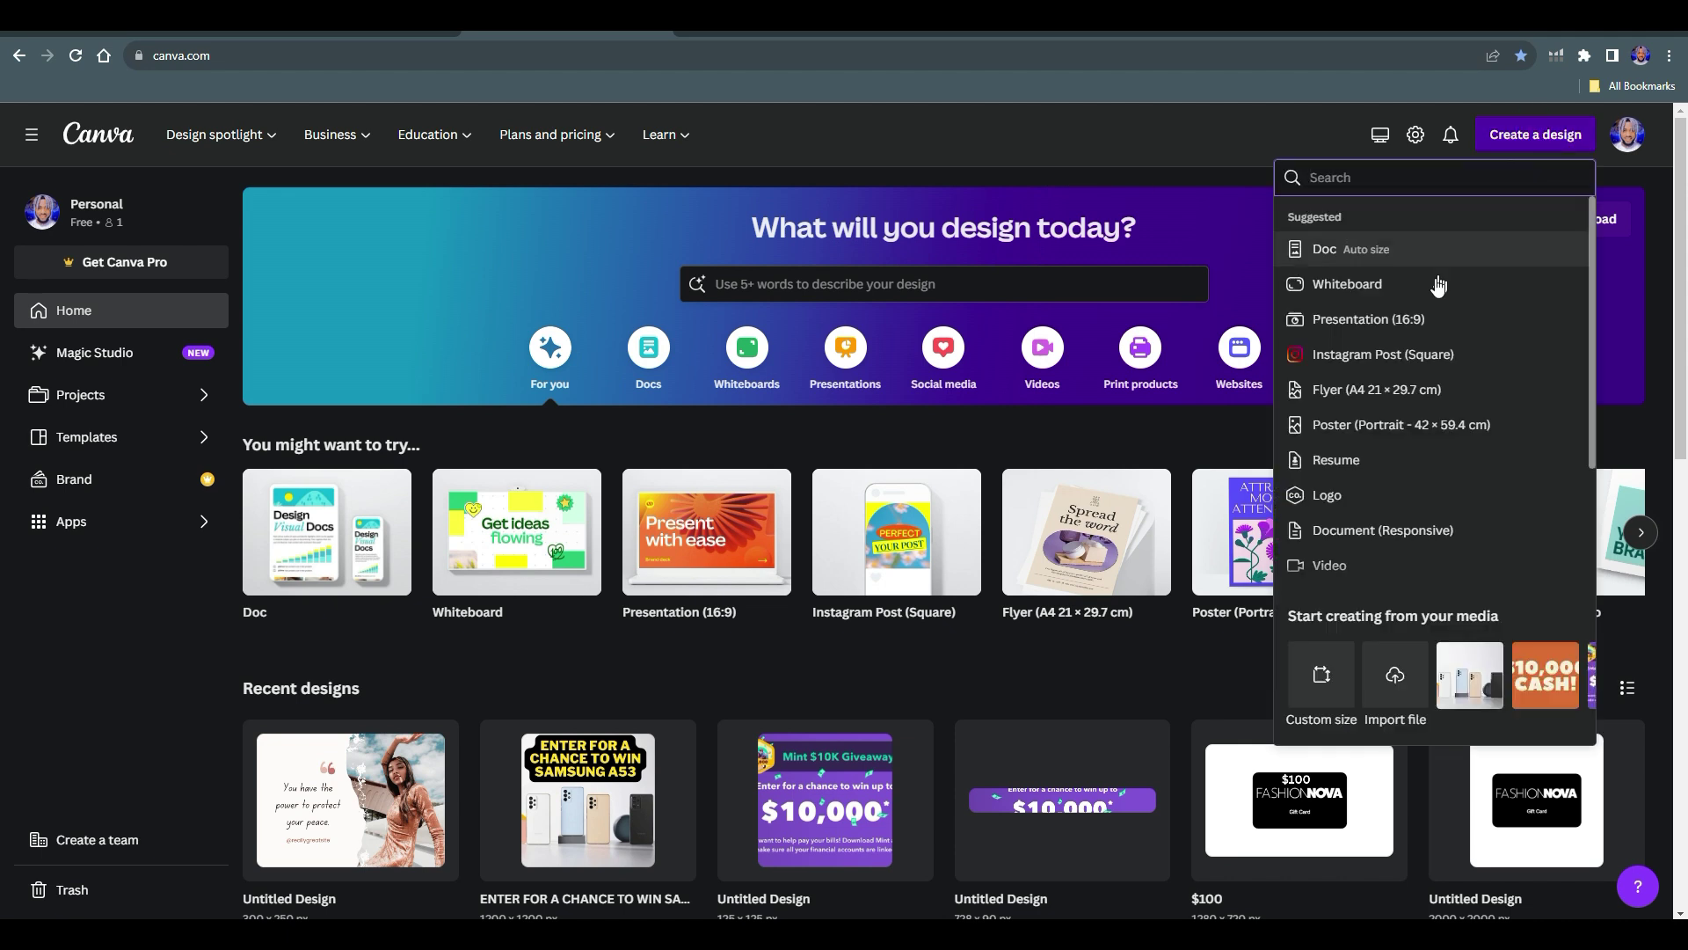
left_click(1330, 699)
type("300")
left_click(1390, 252)
type("250")
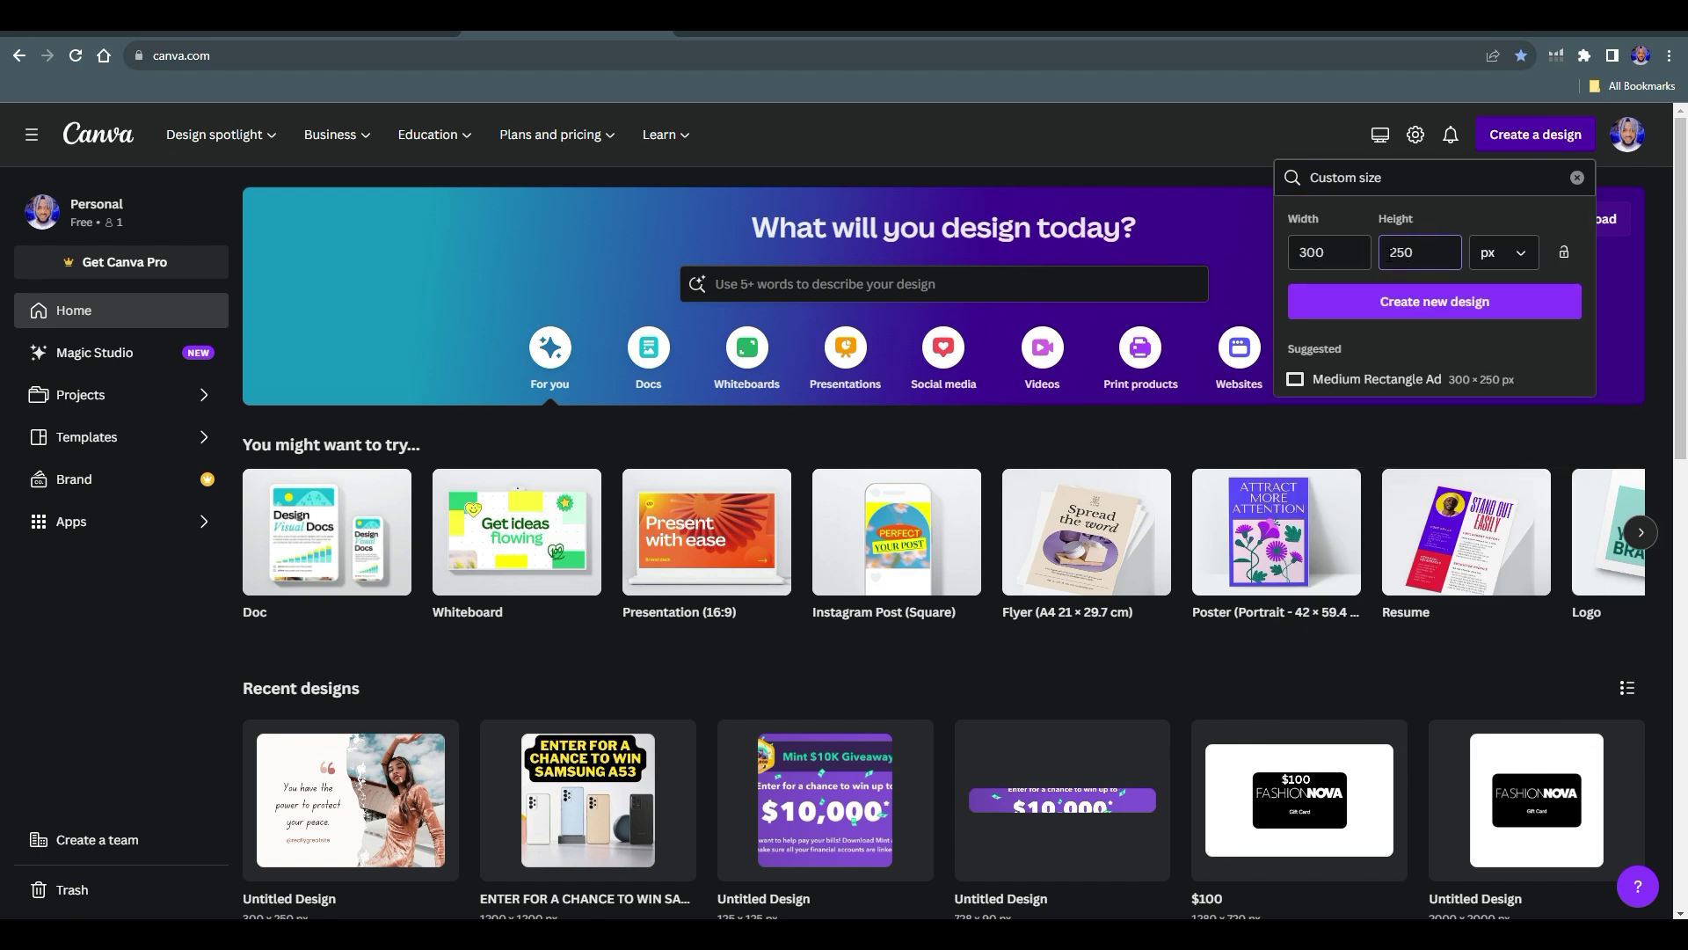
left_click(1434, 305)
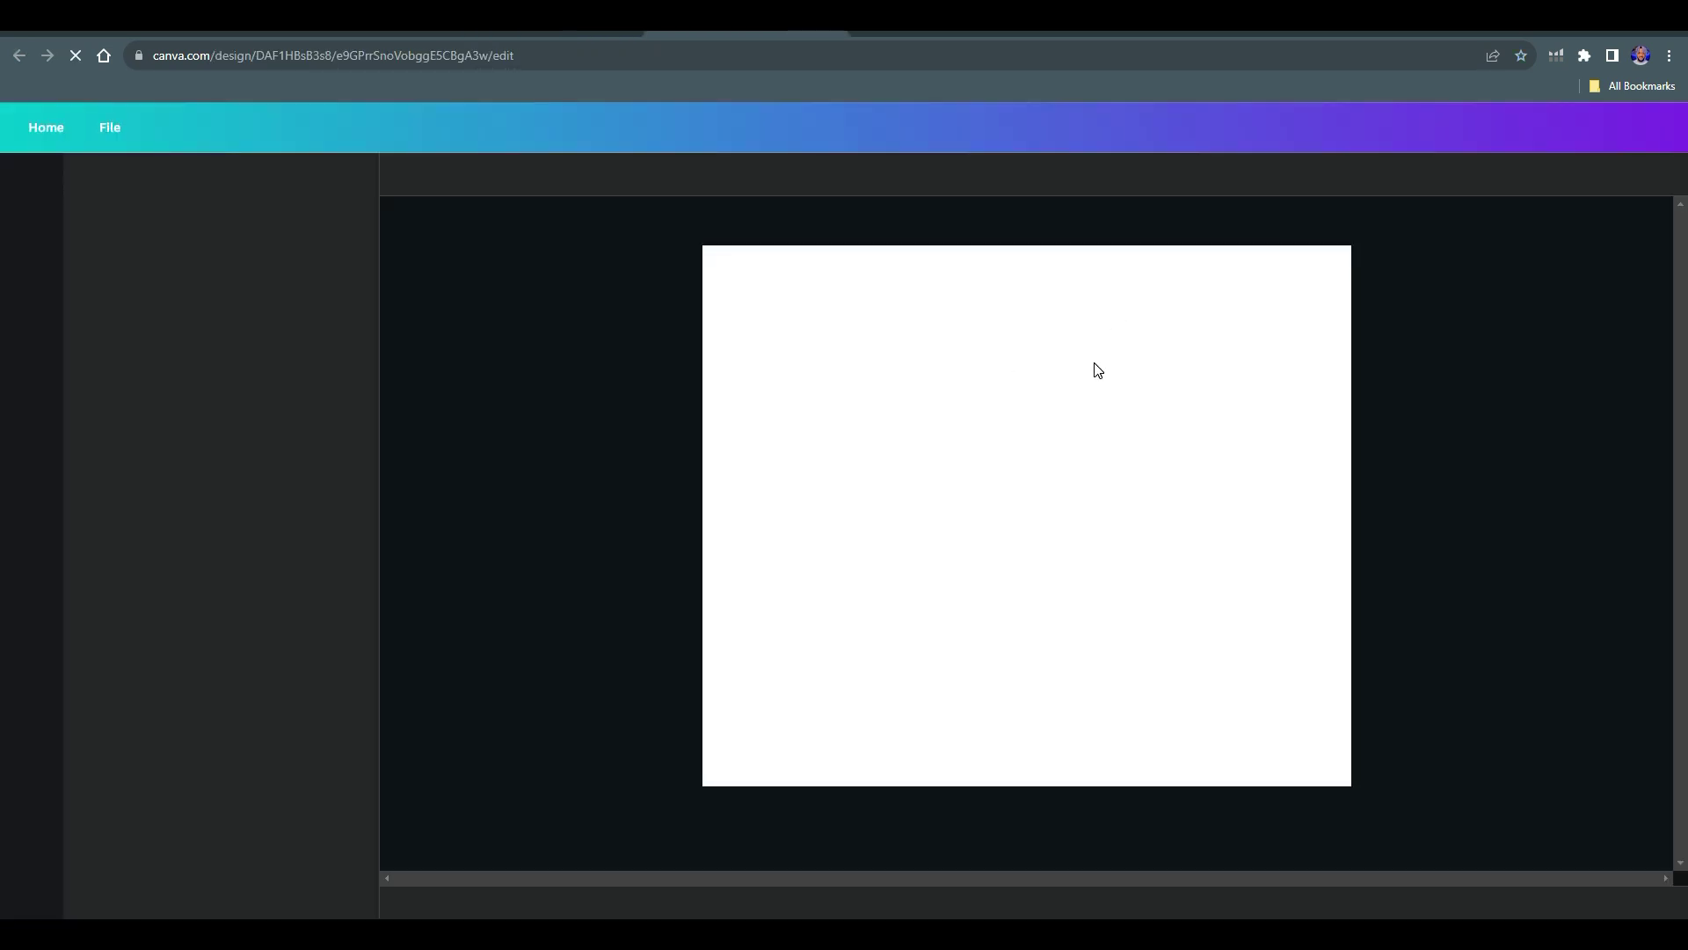
Bring the GameSpace.com phone gaming picture from the Google image results into the Canva design and set it as the background.
left_click(343, 18)
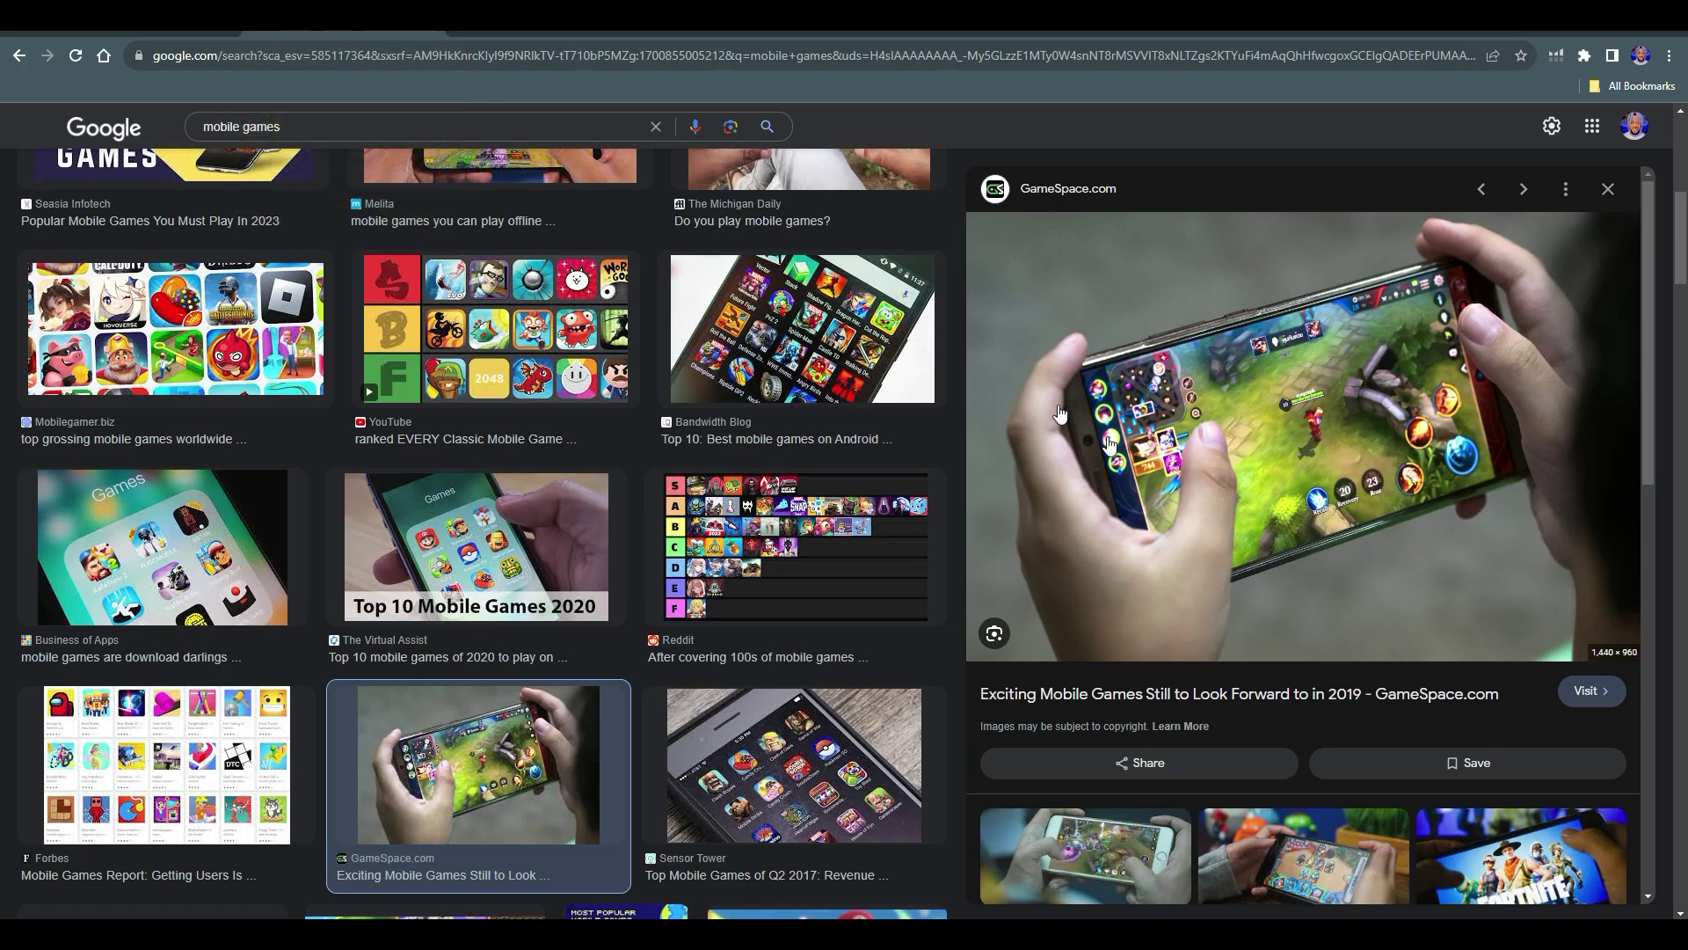
left_click_drag(1354, 538, 948, 479)
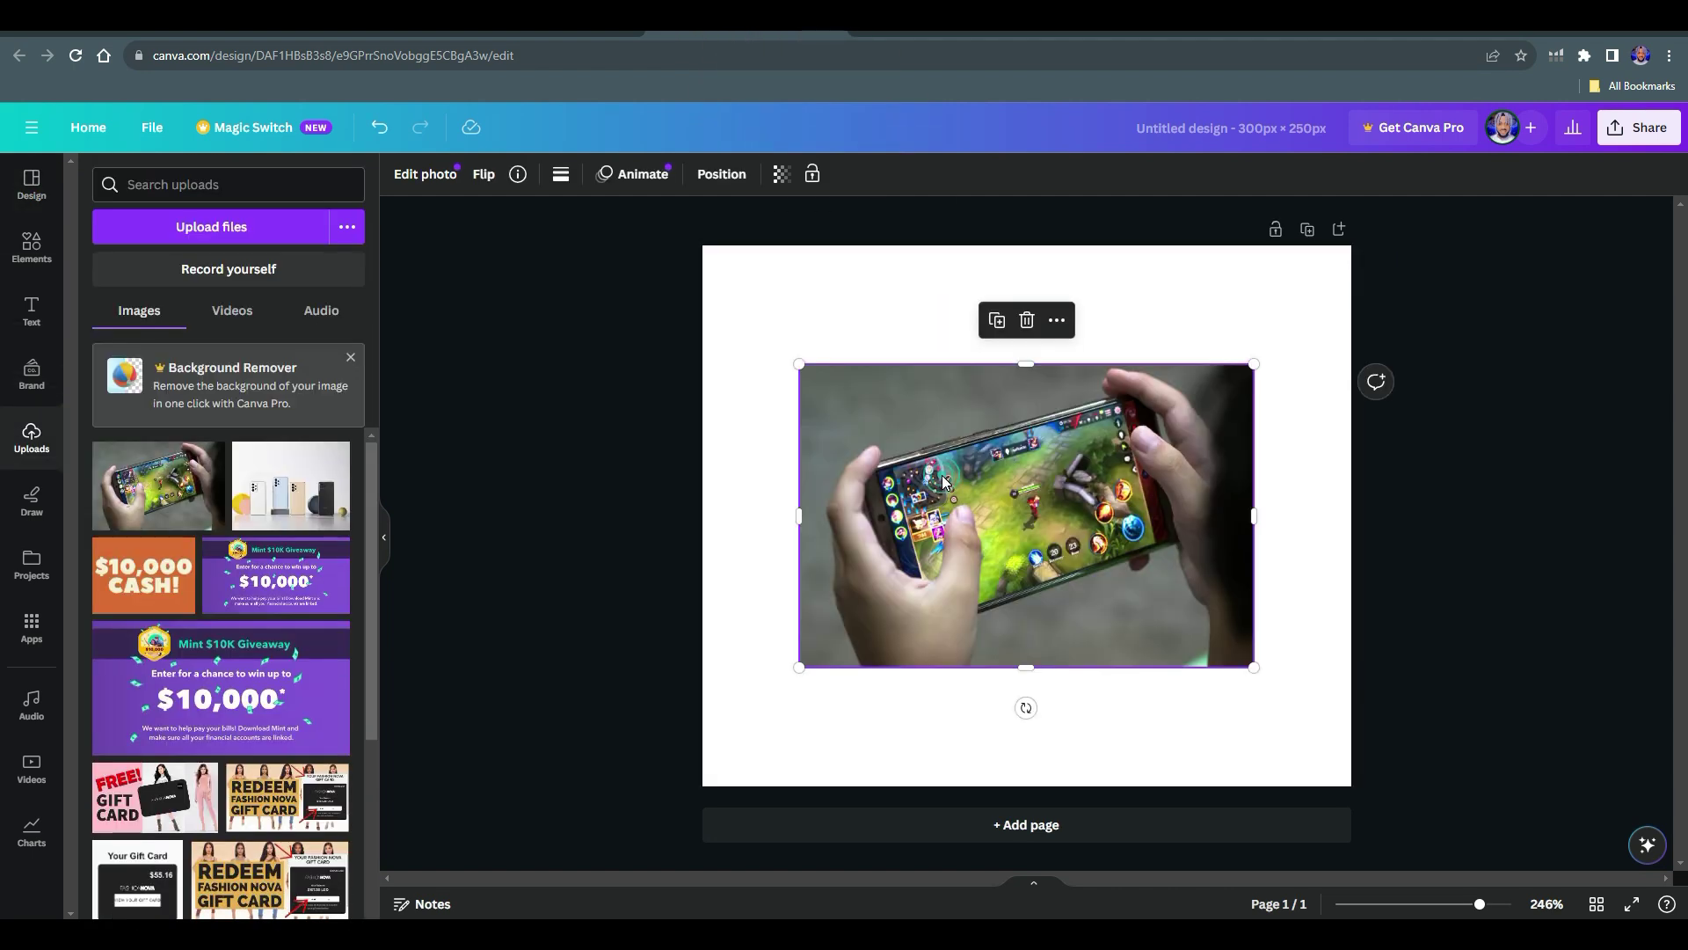
right_click(948, 481)
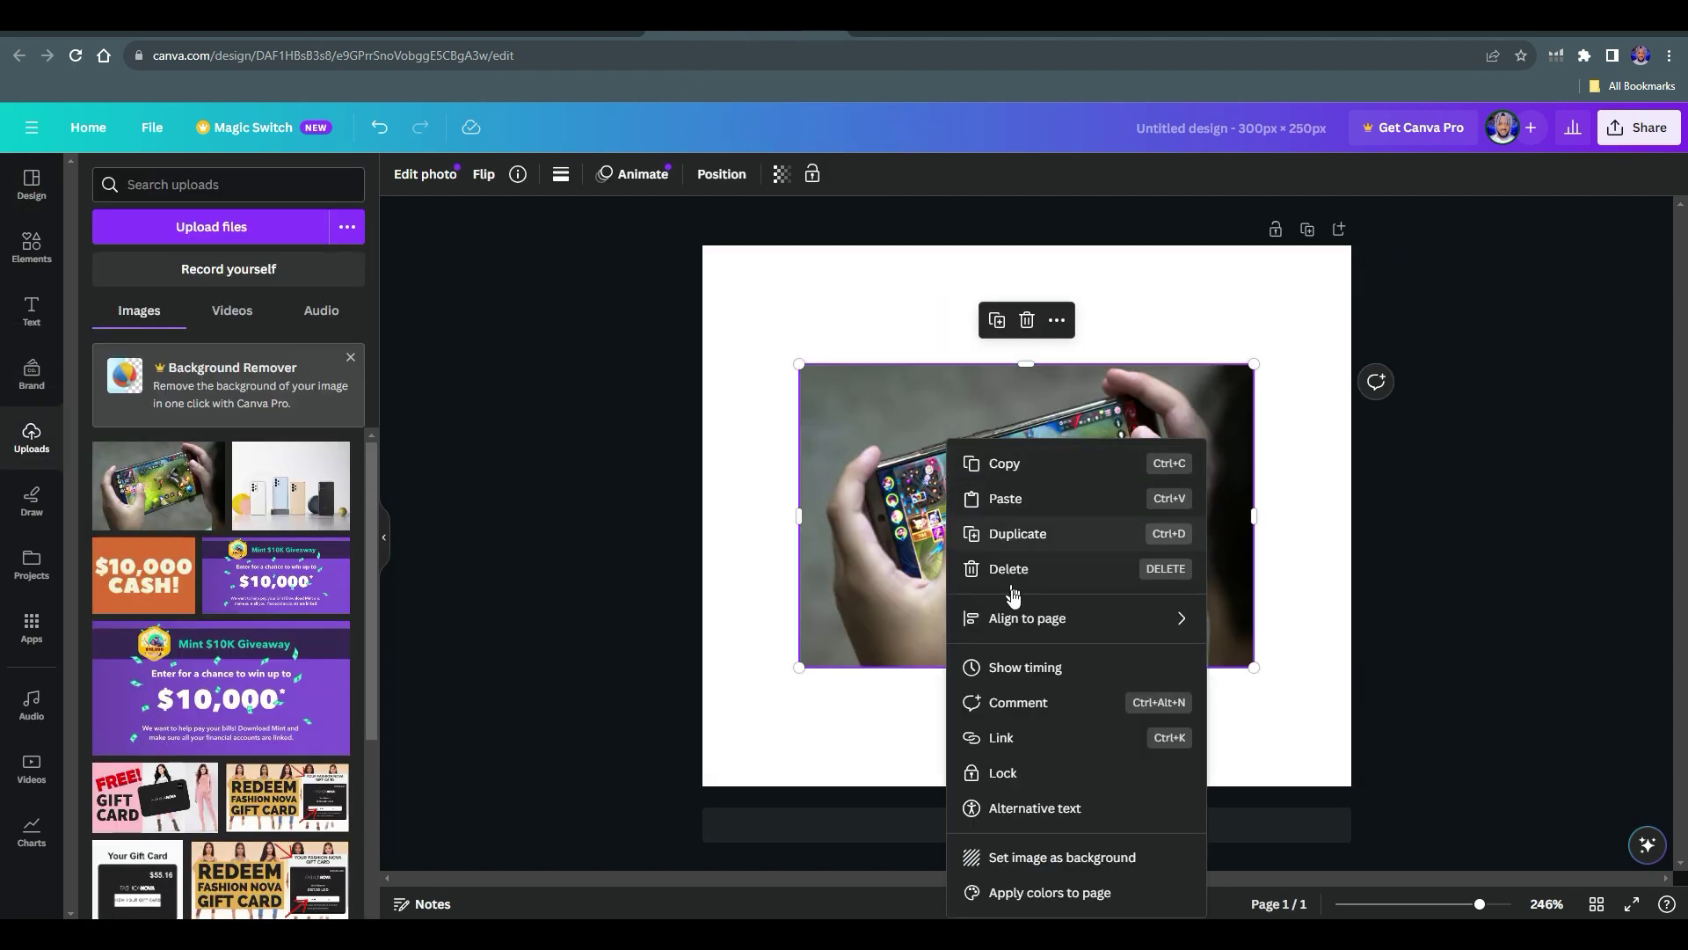
left_click(1089, 857)
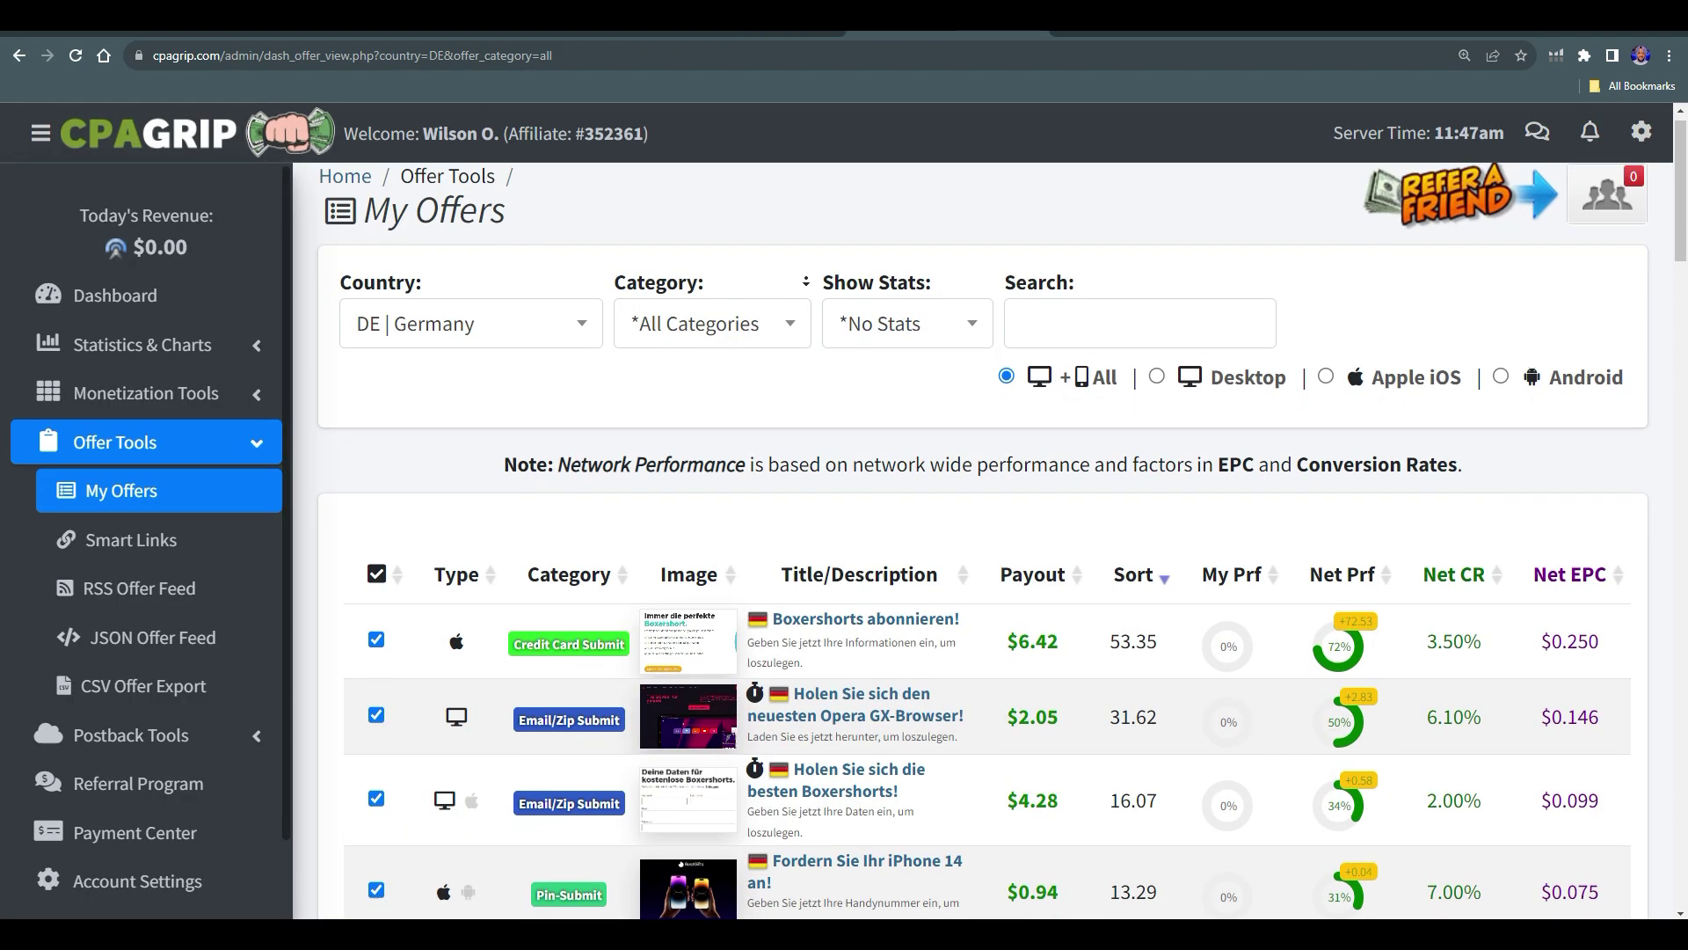
Look over the German offers in CPAGrip's My Offers list and change the country filter to FR | France.
scroll(806, 282, "down", 3)
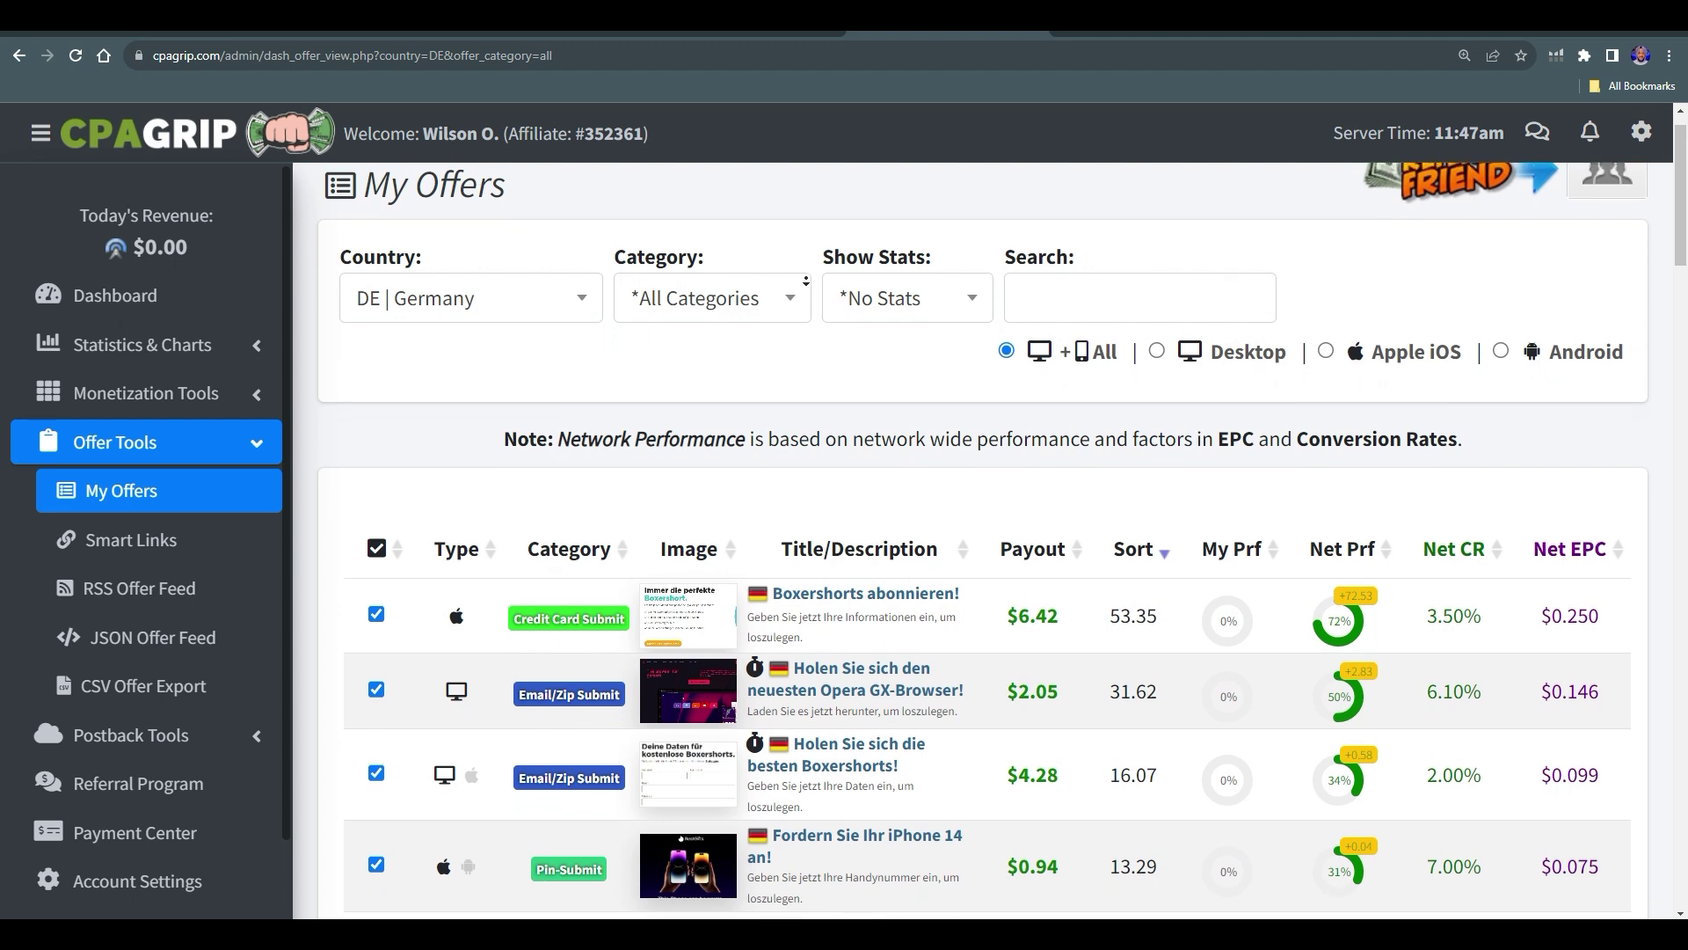
scroll(807, 281, "down", 5)
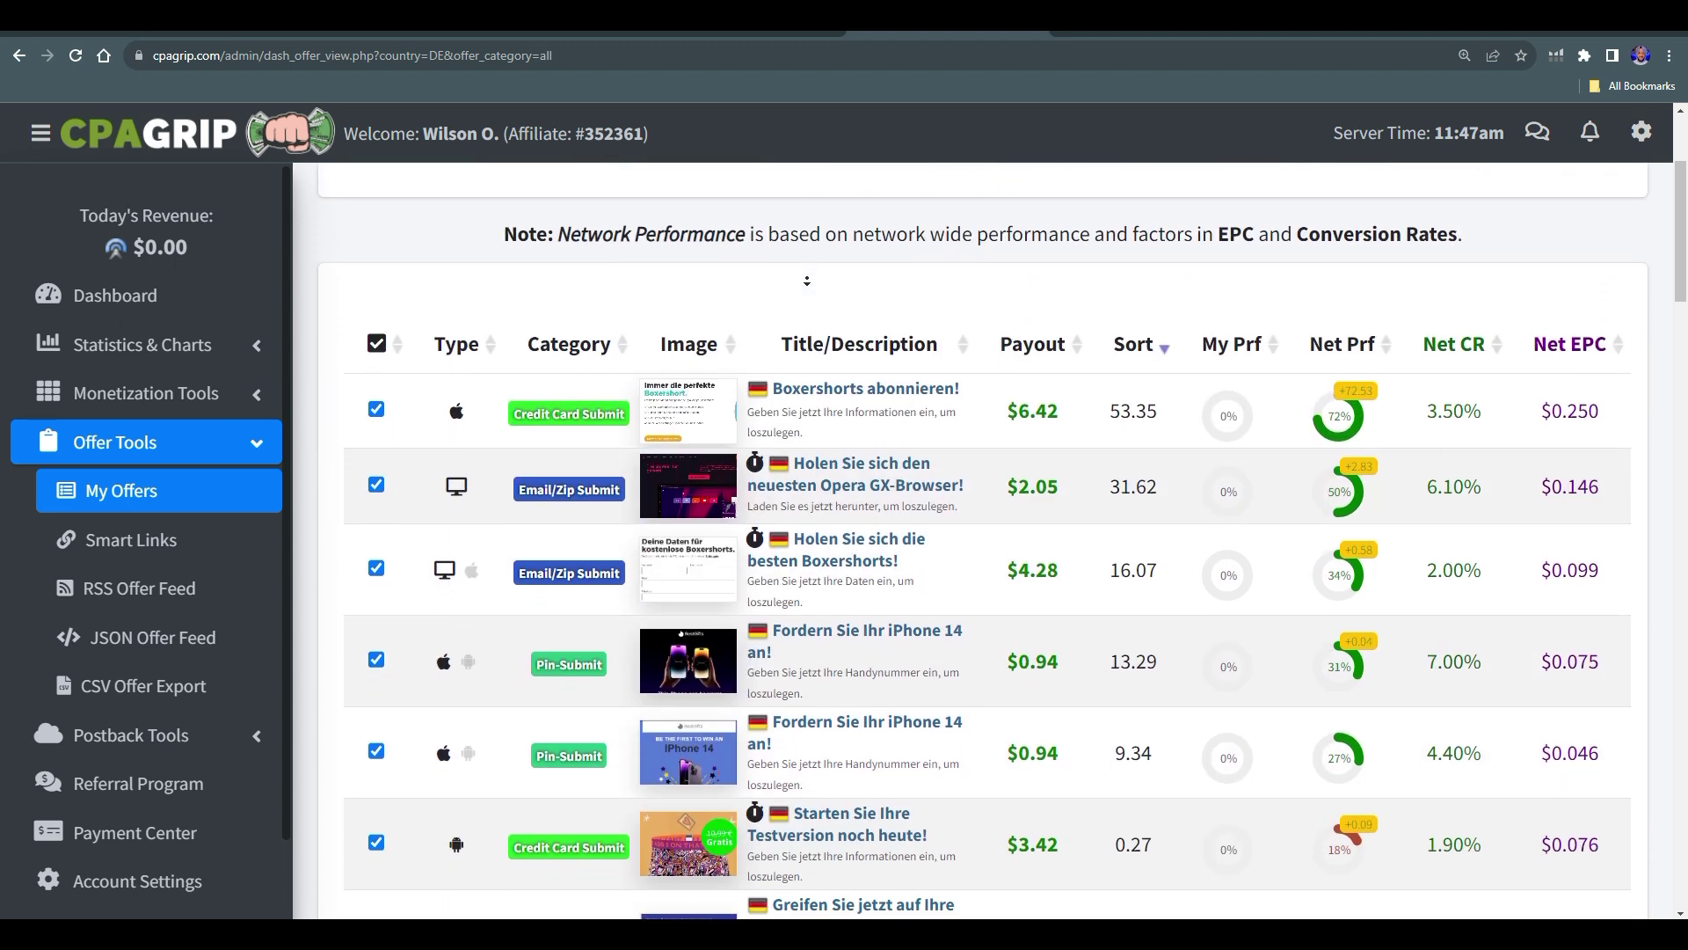
scroll(816, 299, "up", 8)
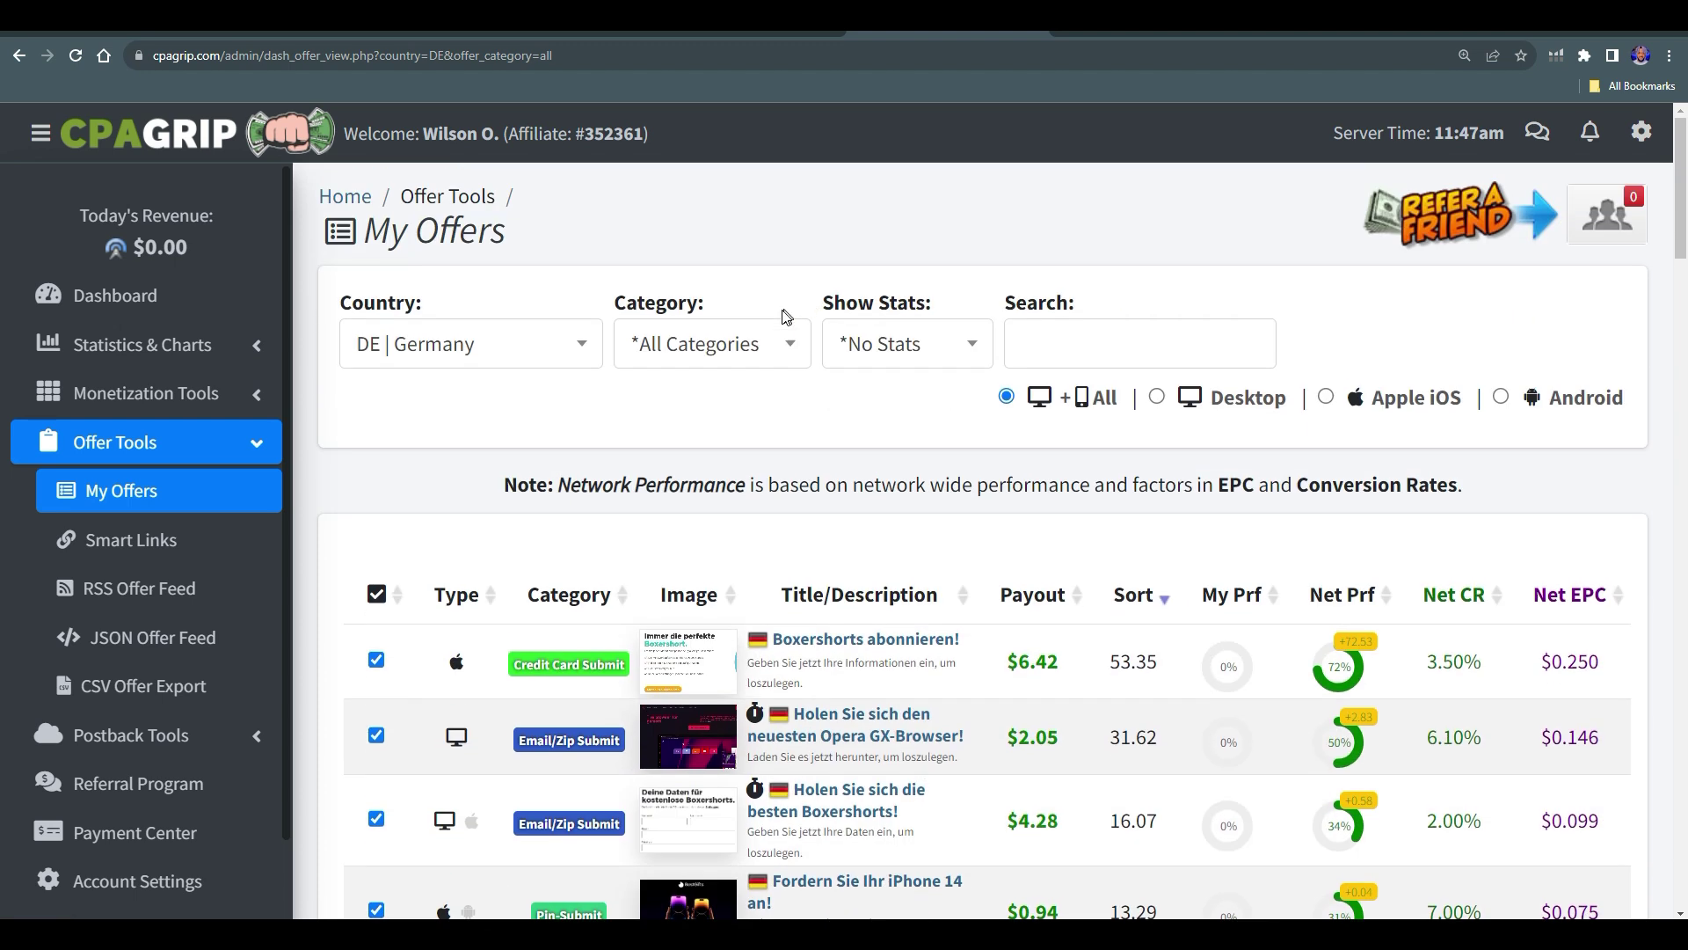
left_click(588, 346)
type("fr")
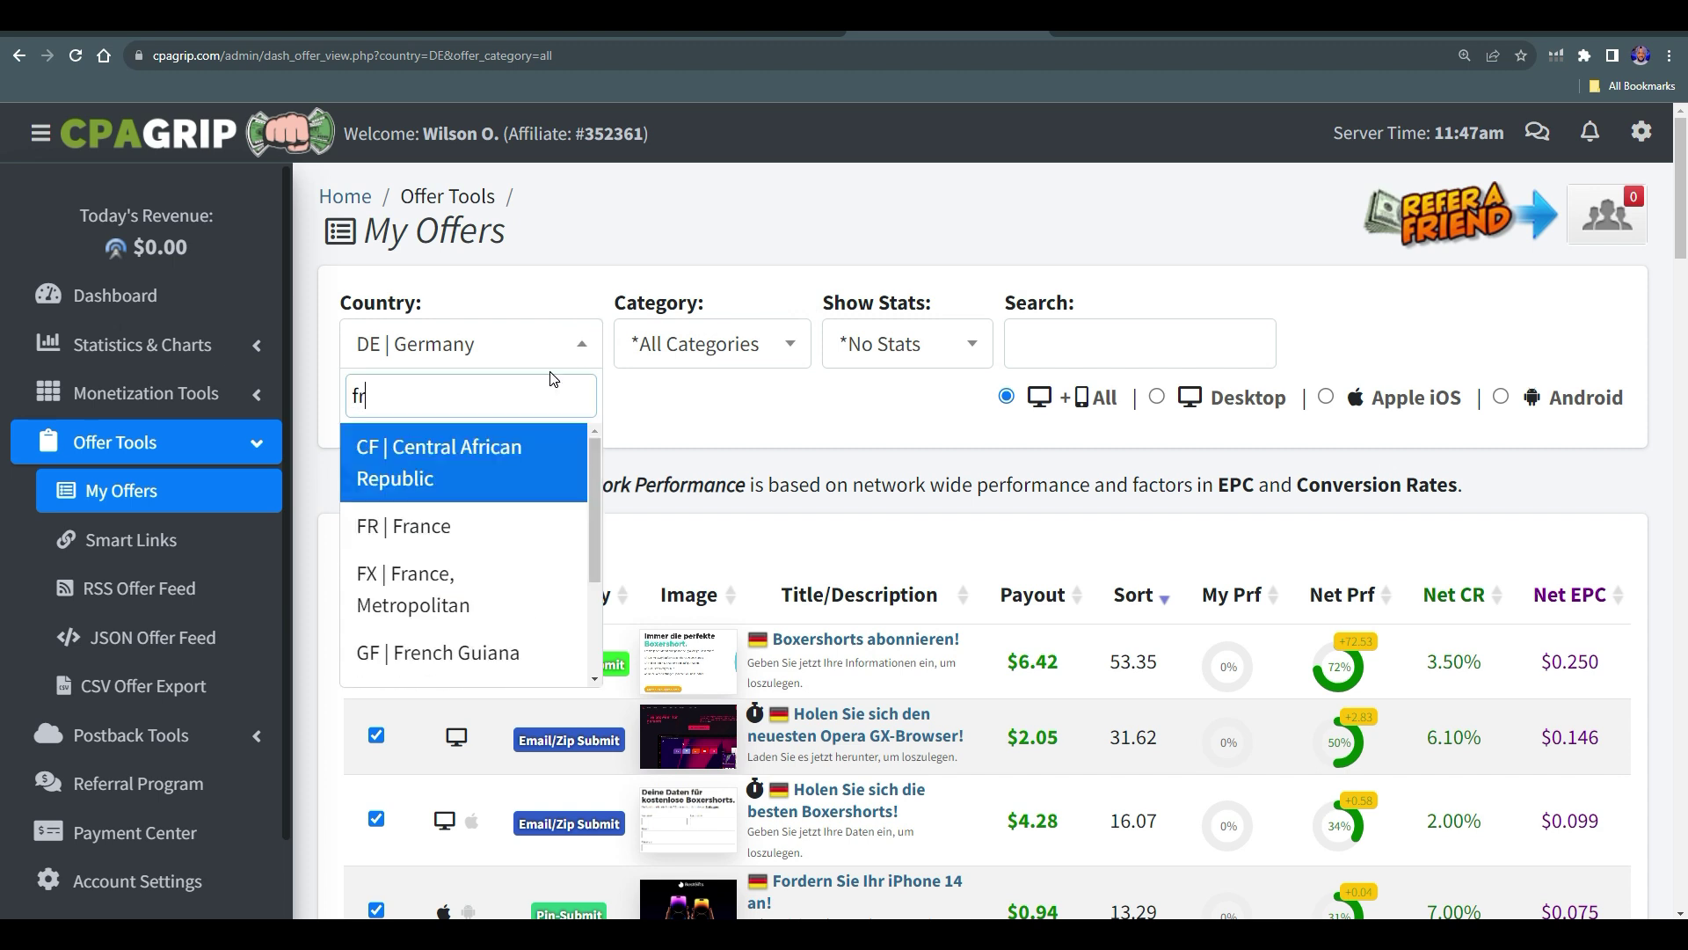
left_click(466, 528)
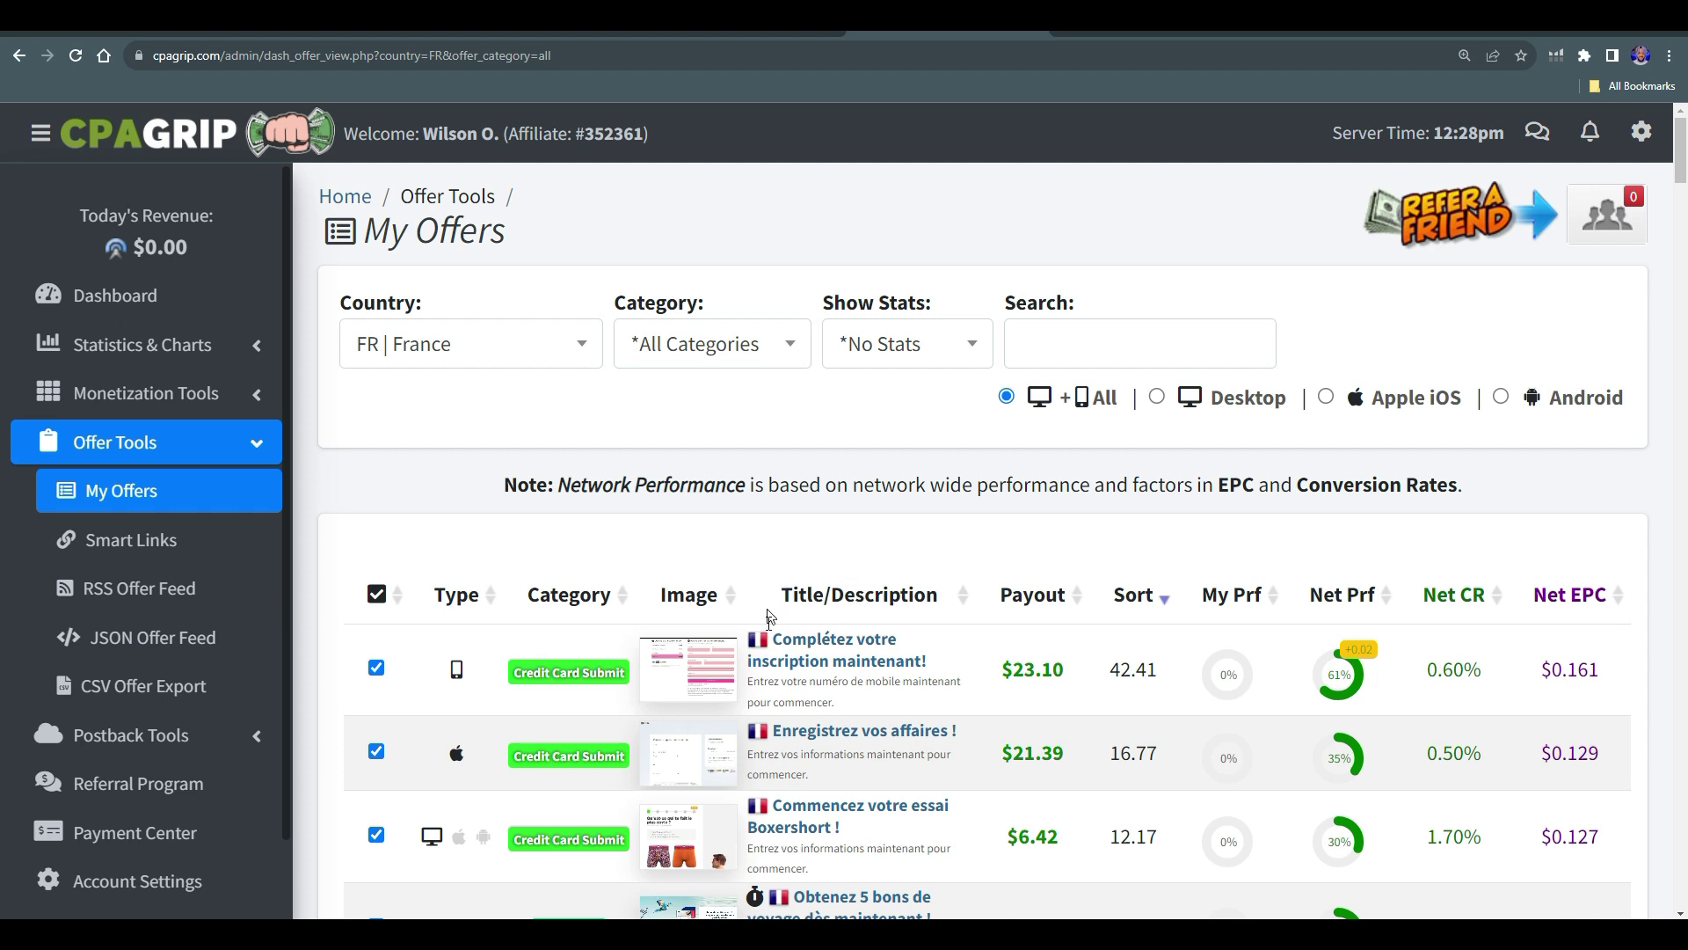
Translate the France offers page to English and look through the listed offers.
scroll(860, 598, "down", 1)
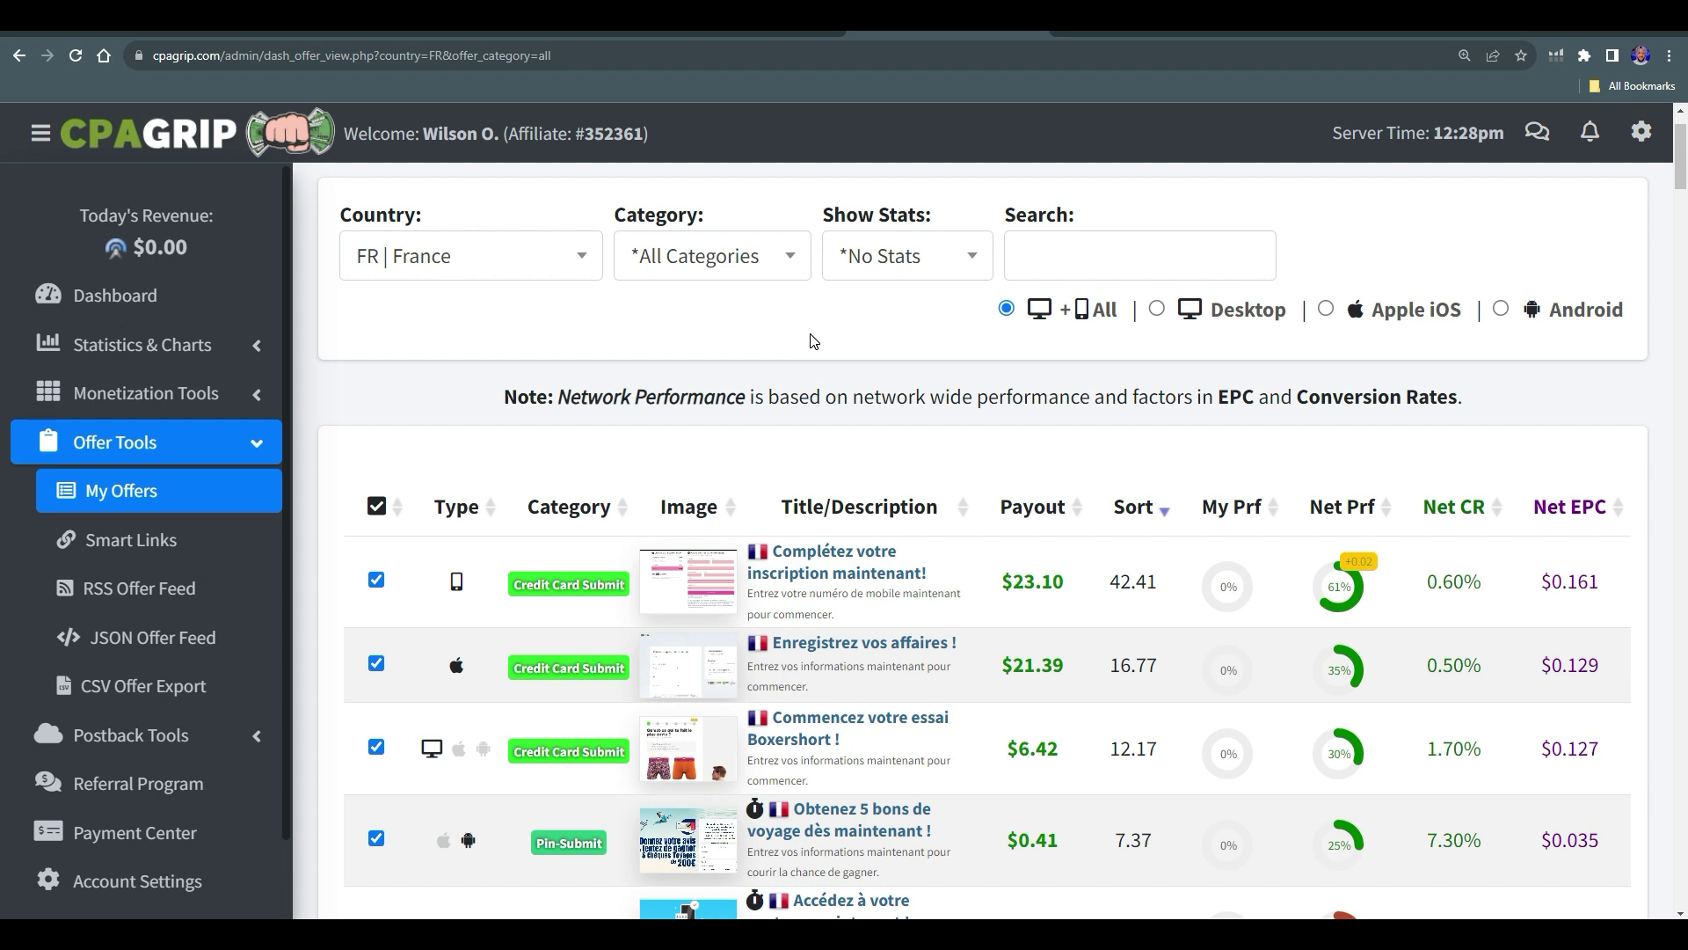
right_click(812, 340)
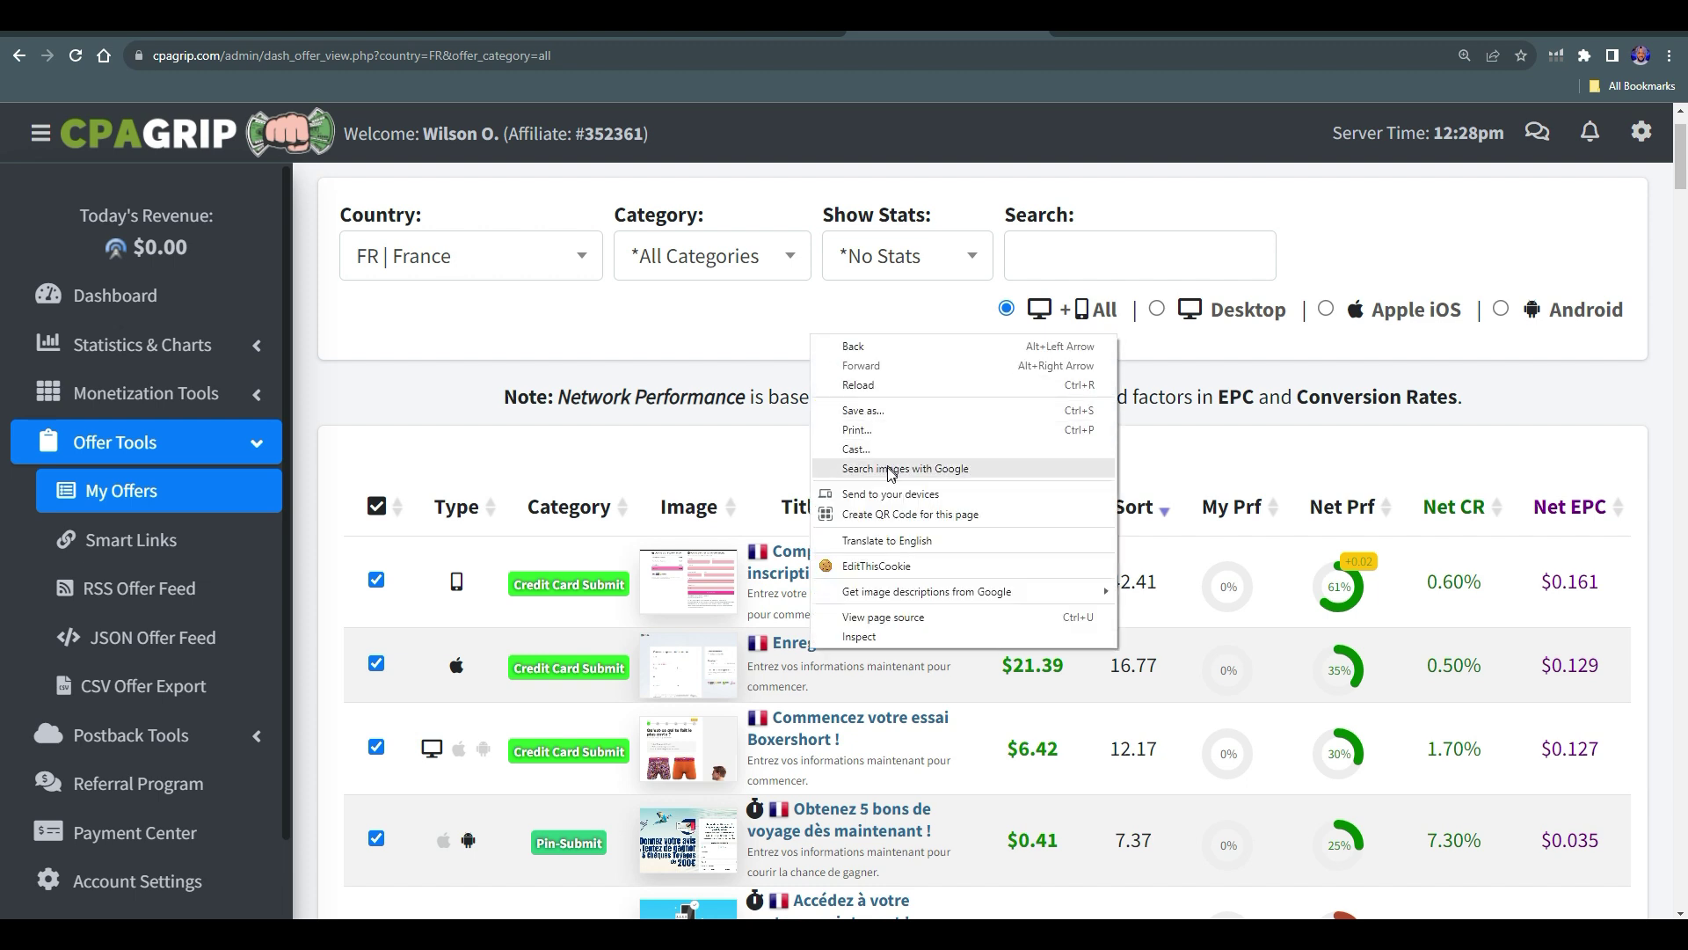
left_click(902, 540)
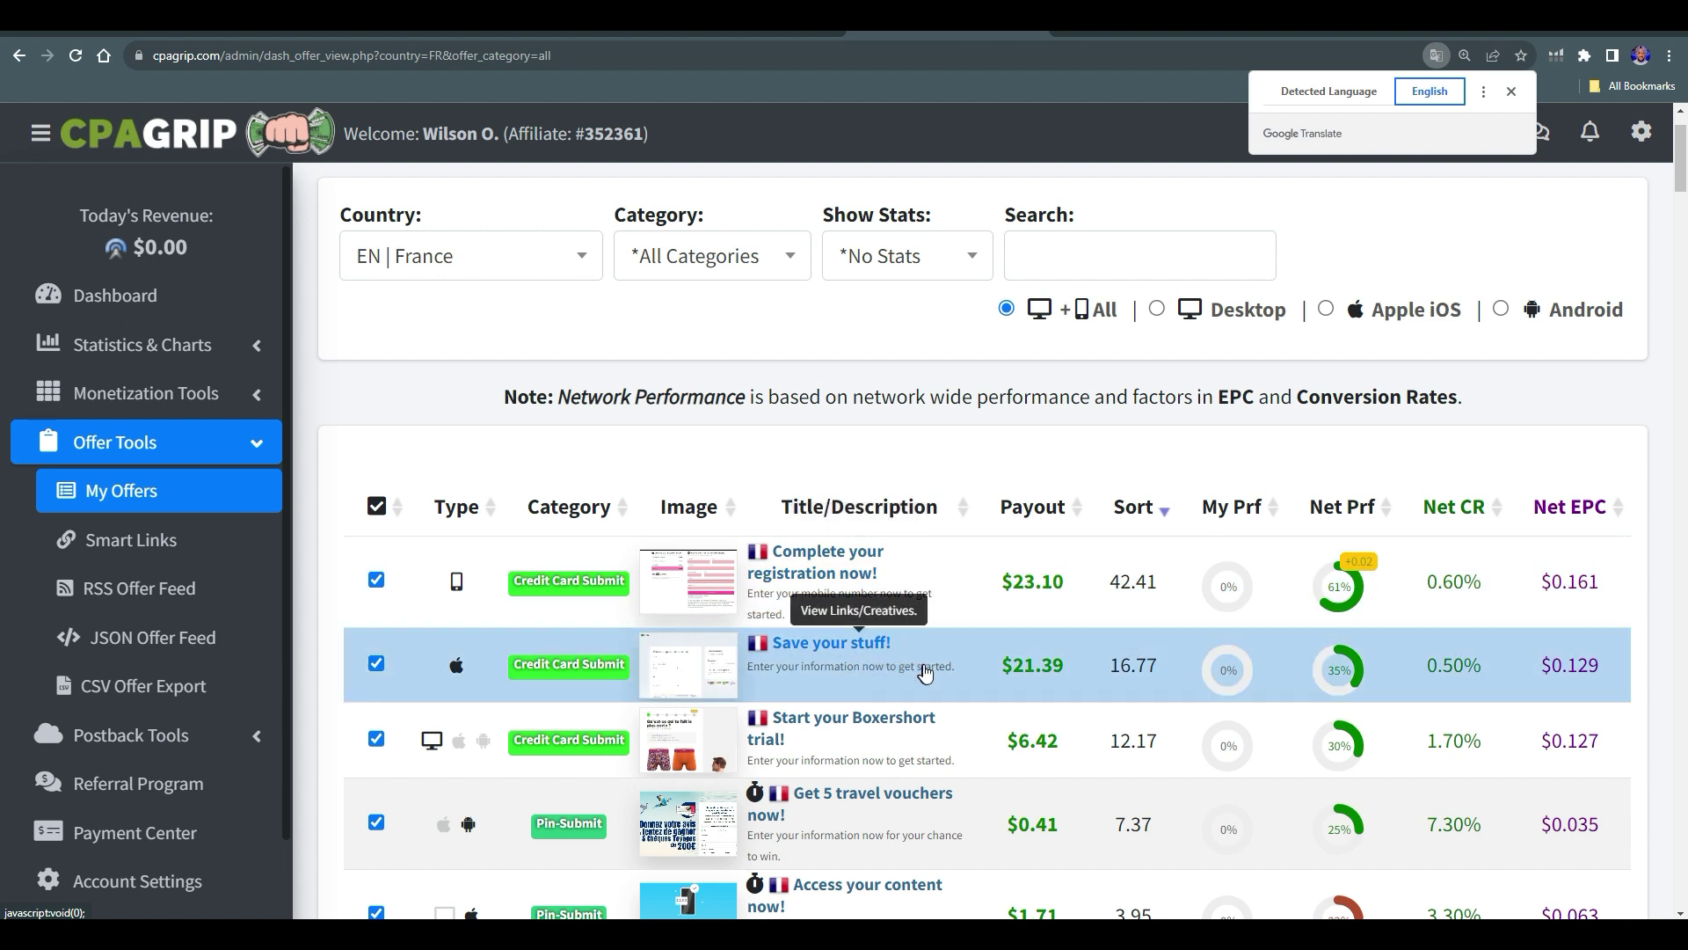
scroll(926, 677, "down", 4)
scroll(929, 685, "down", 2)
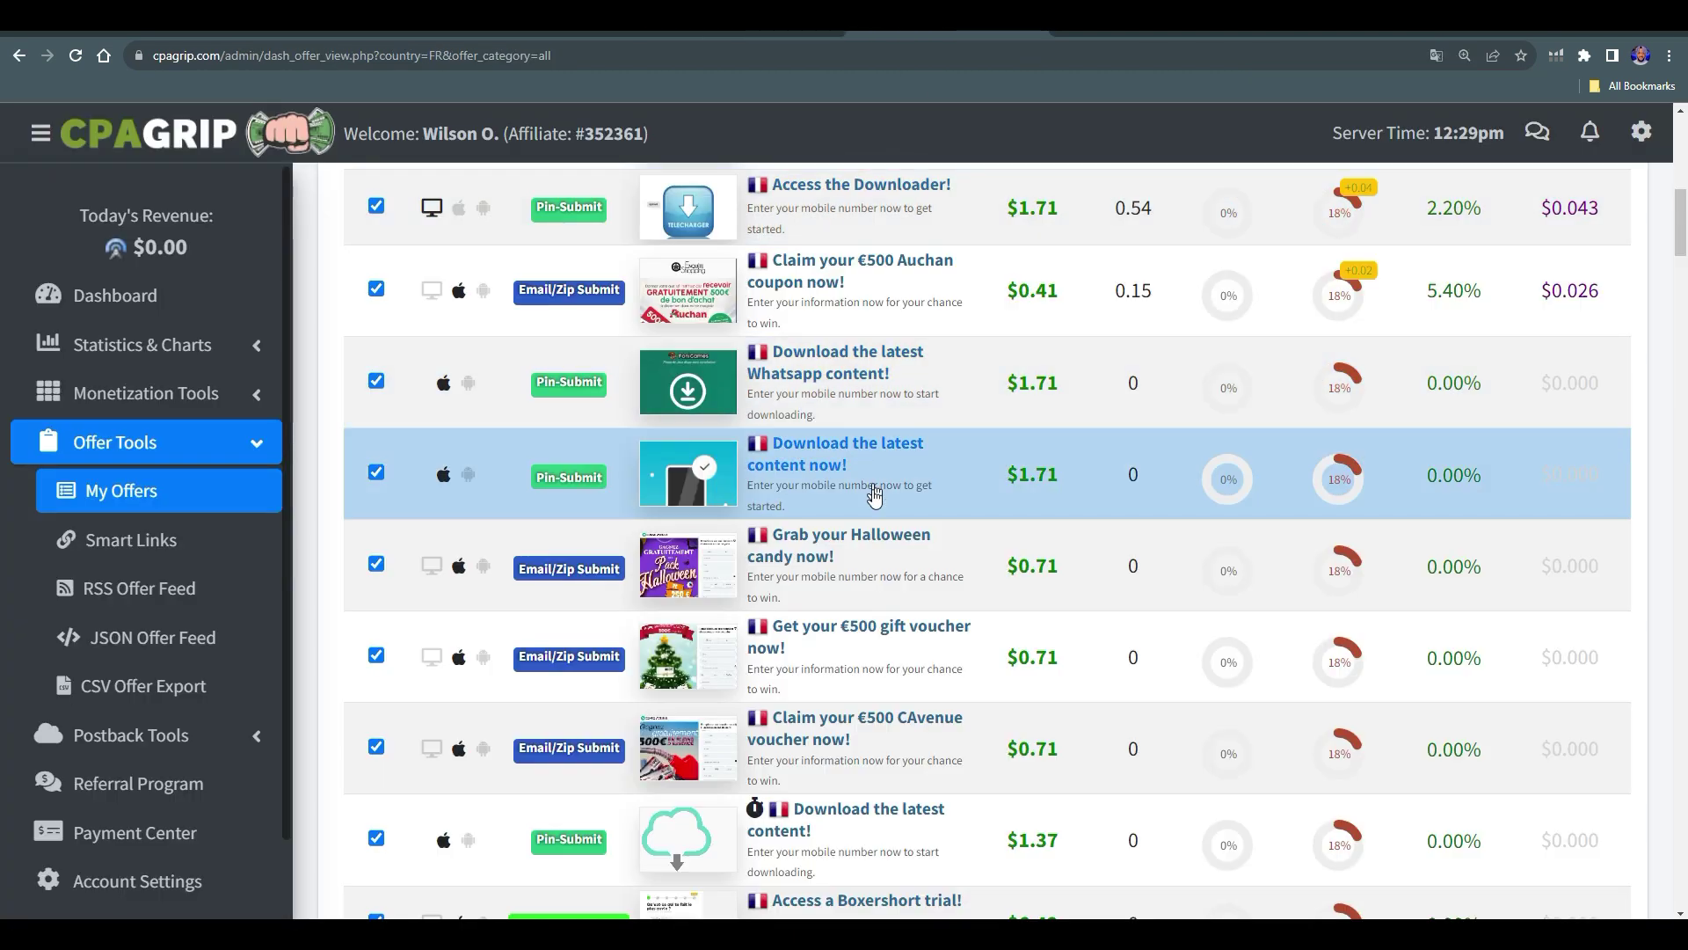
scroll(904, 583, "down", 2)
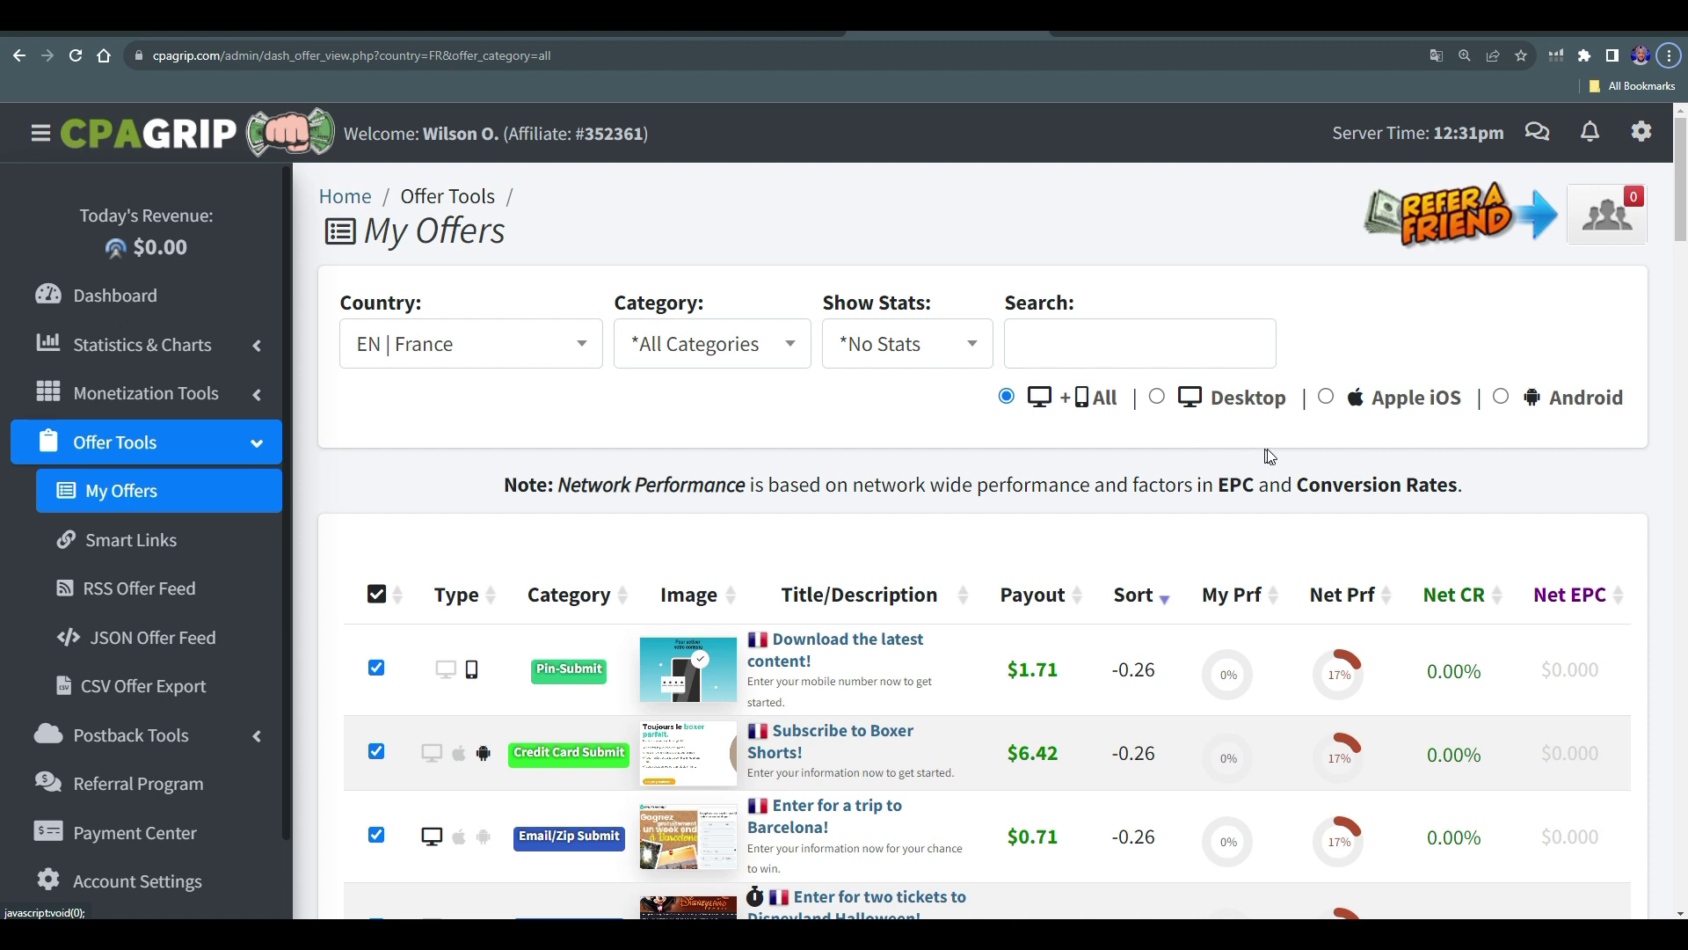
Limit the France offers to Android and translate the filtered page to English.
left_click(1501, 398)
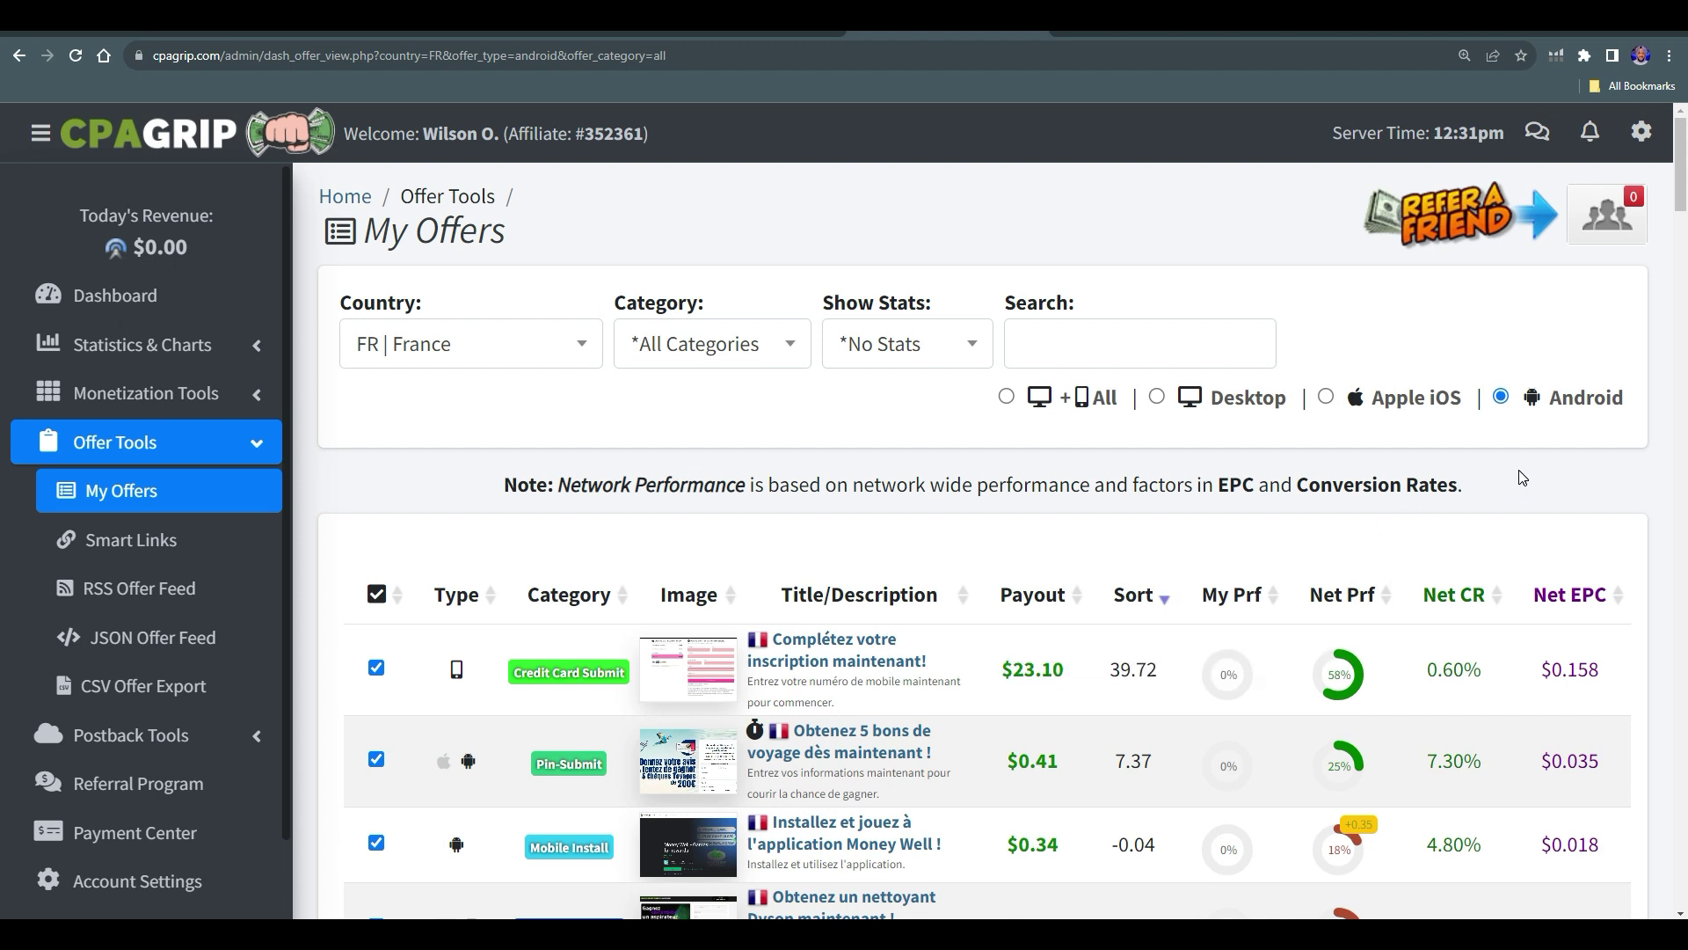
scroll(1522, 479, "down", 1)
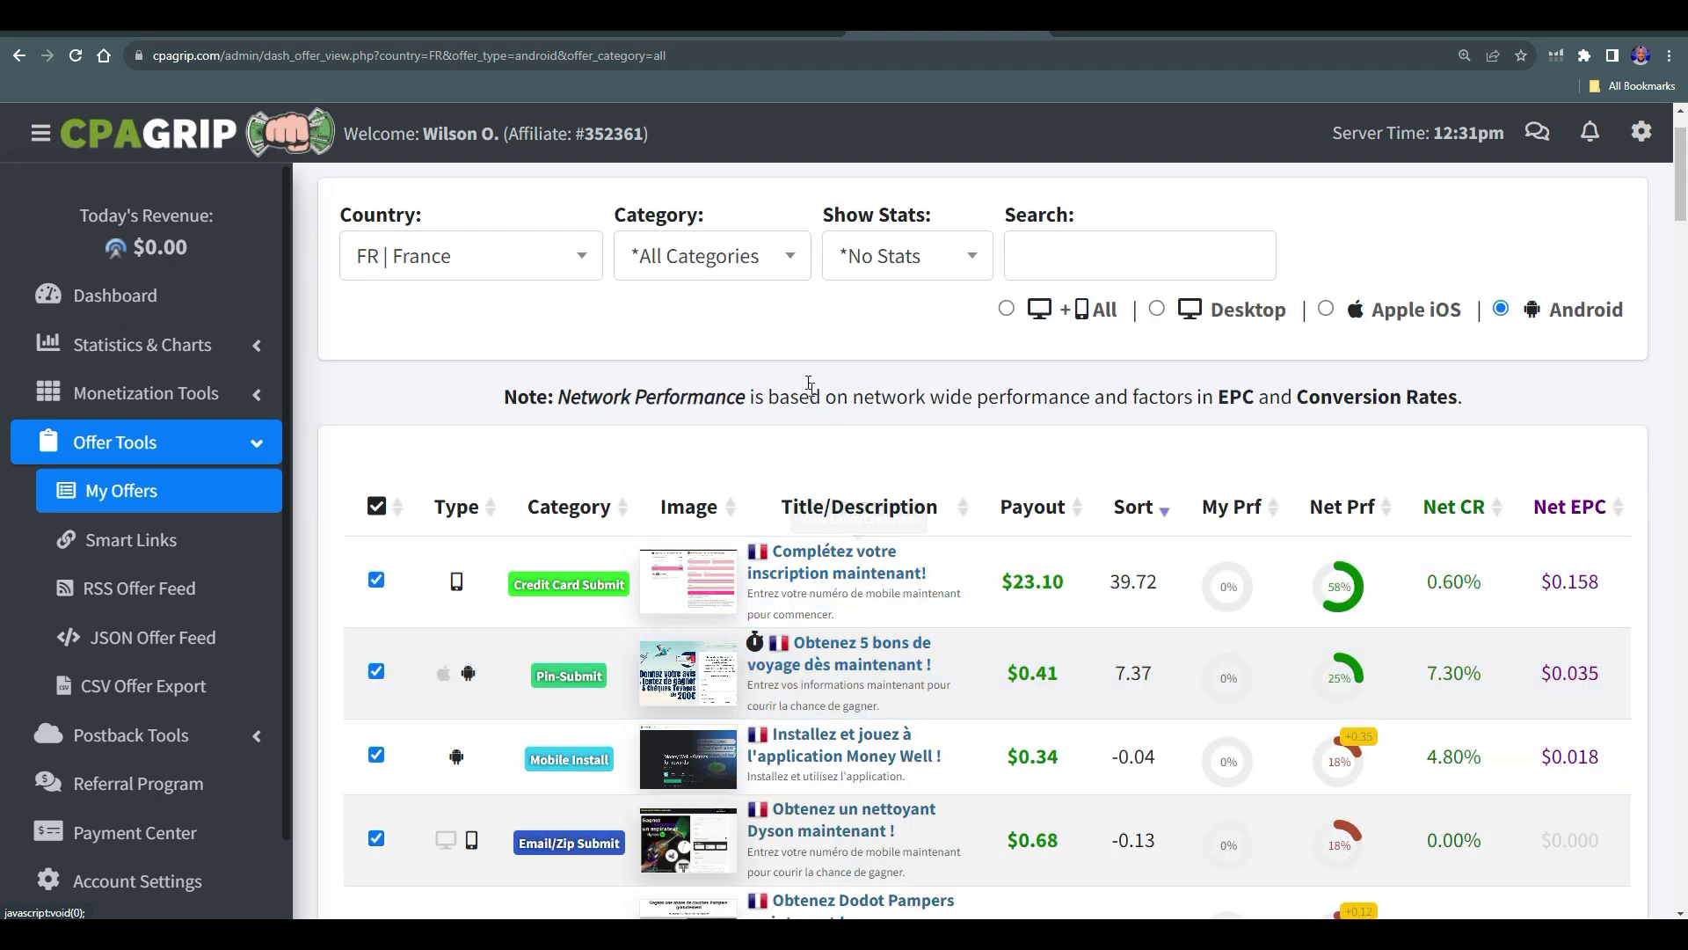
right_click(752, 332)
left_click(851, 534)
scroll(851, 781, "down", 1)
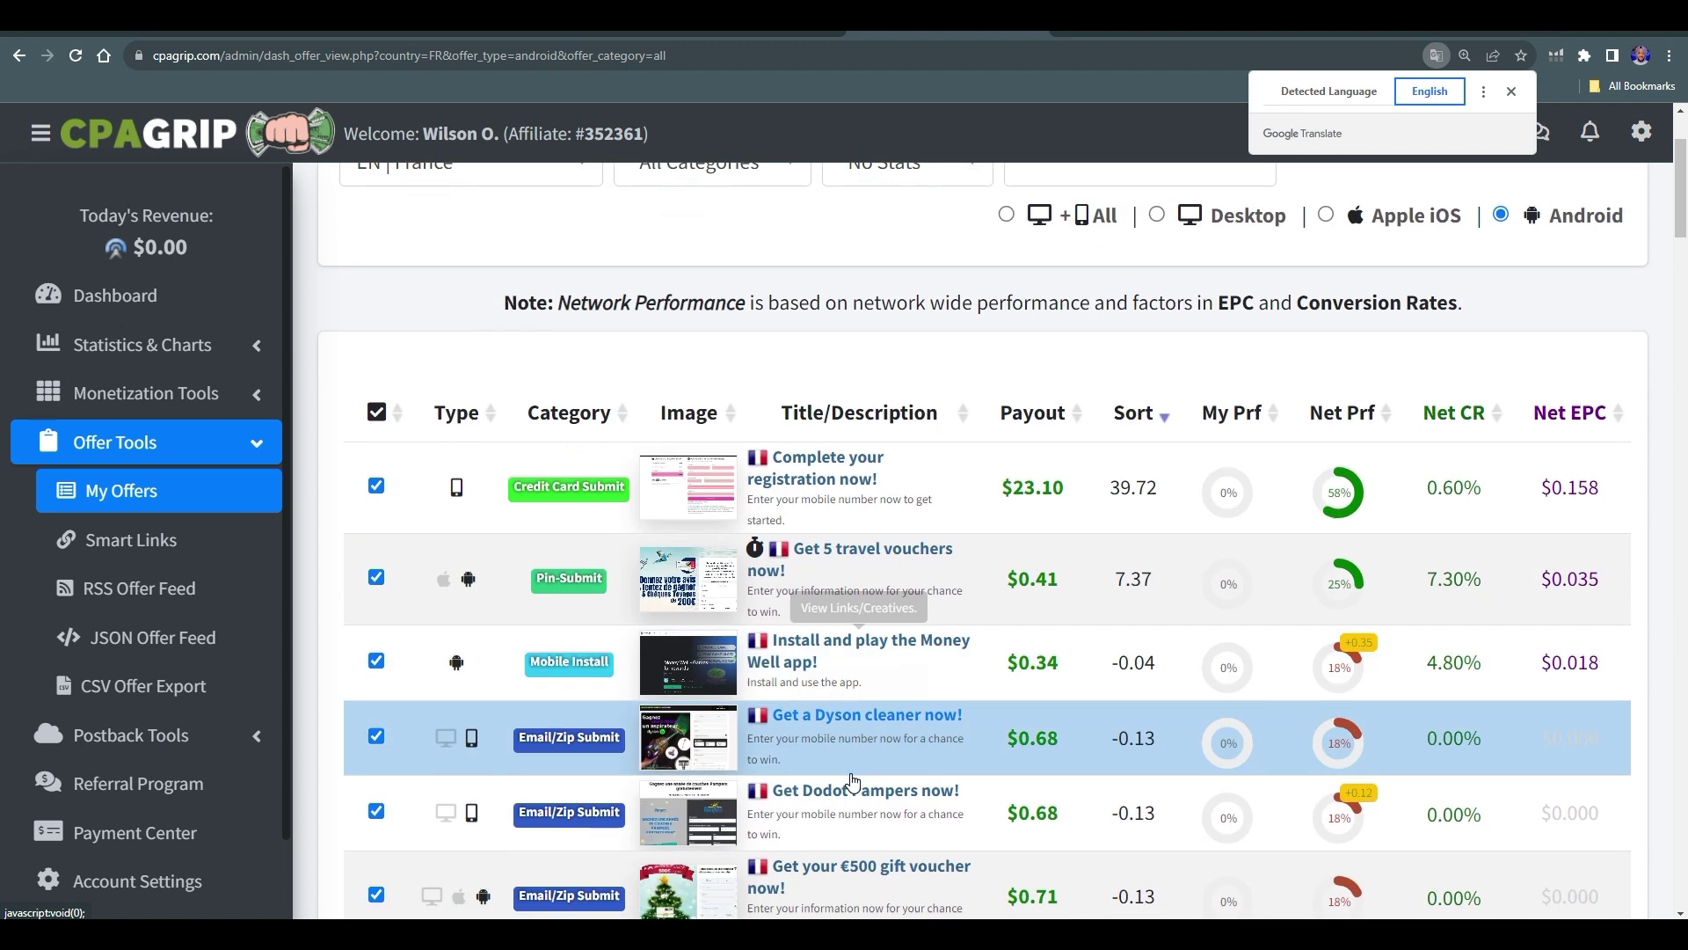
Find the "Play the best games!" offer, open its details and show its preview image in a separate tab.
scroll(851, 781, "down", 6)
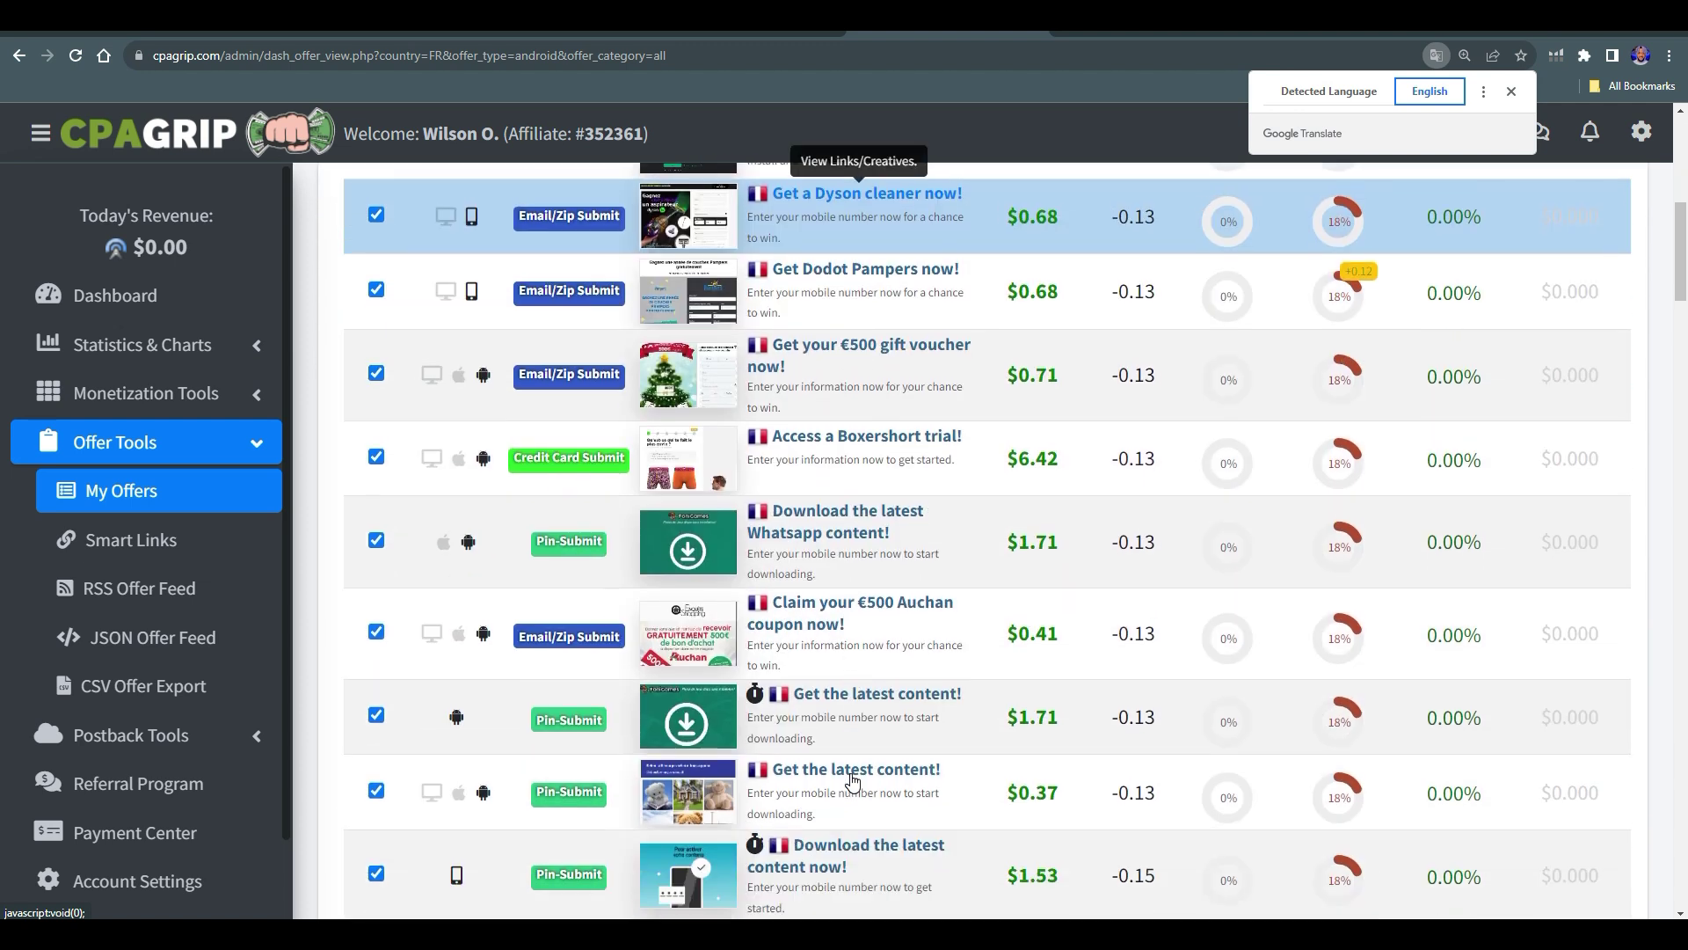
scroll(851, 781, "down", 12)
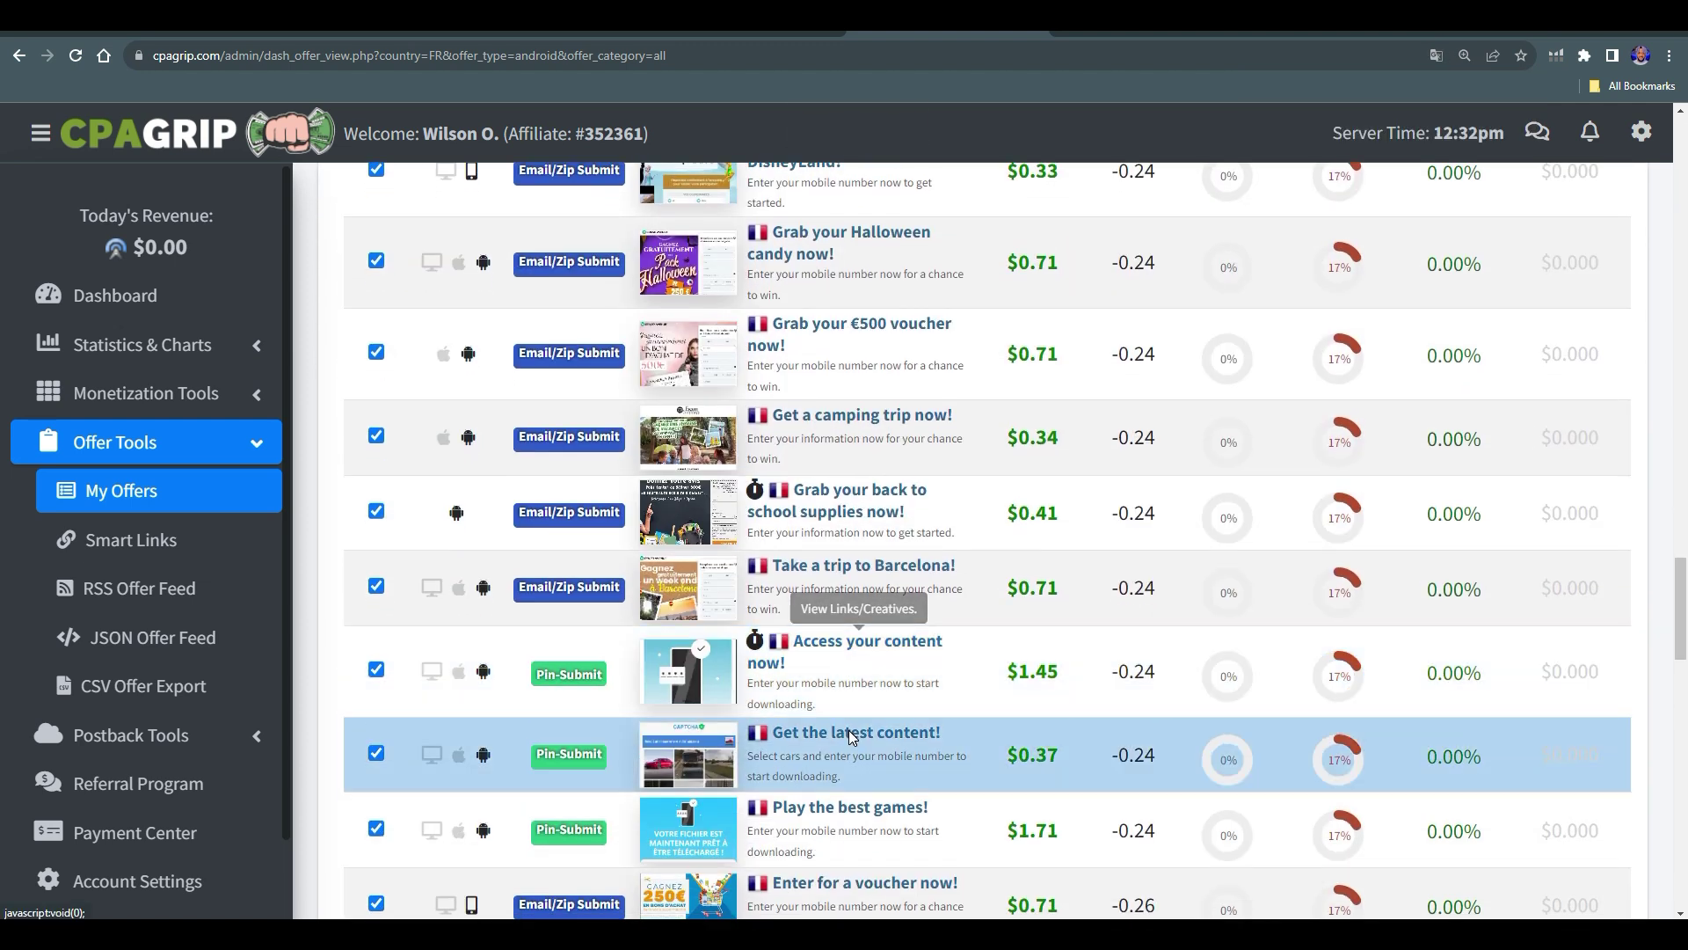
scroll(850, 735, "down", 1)
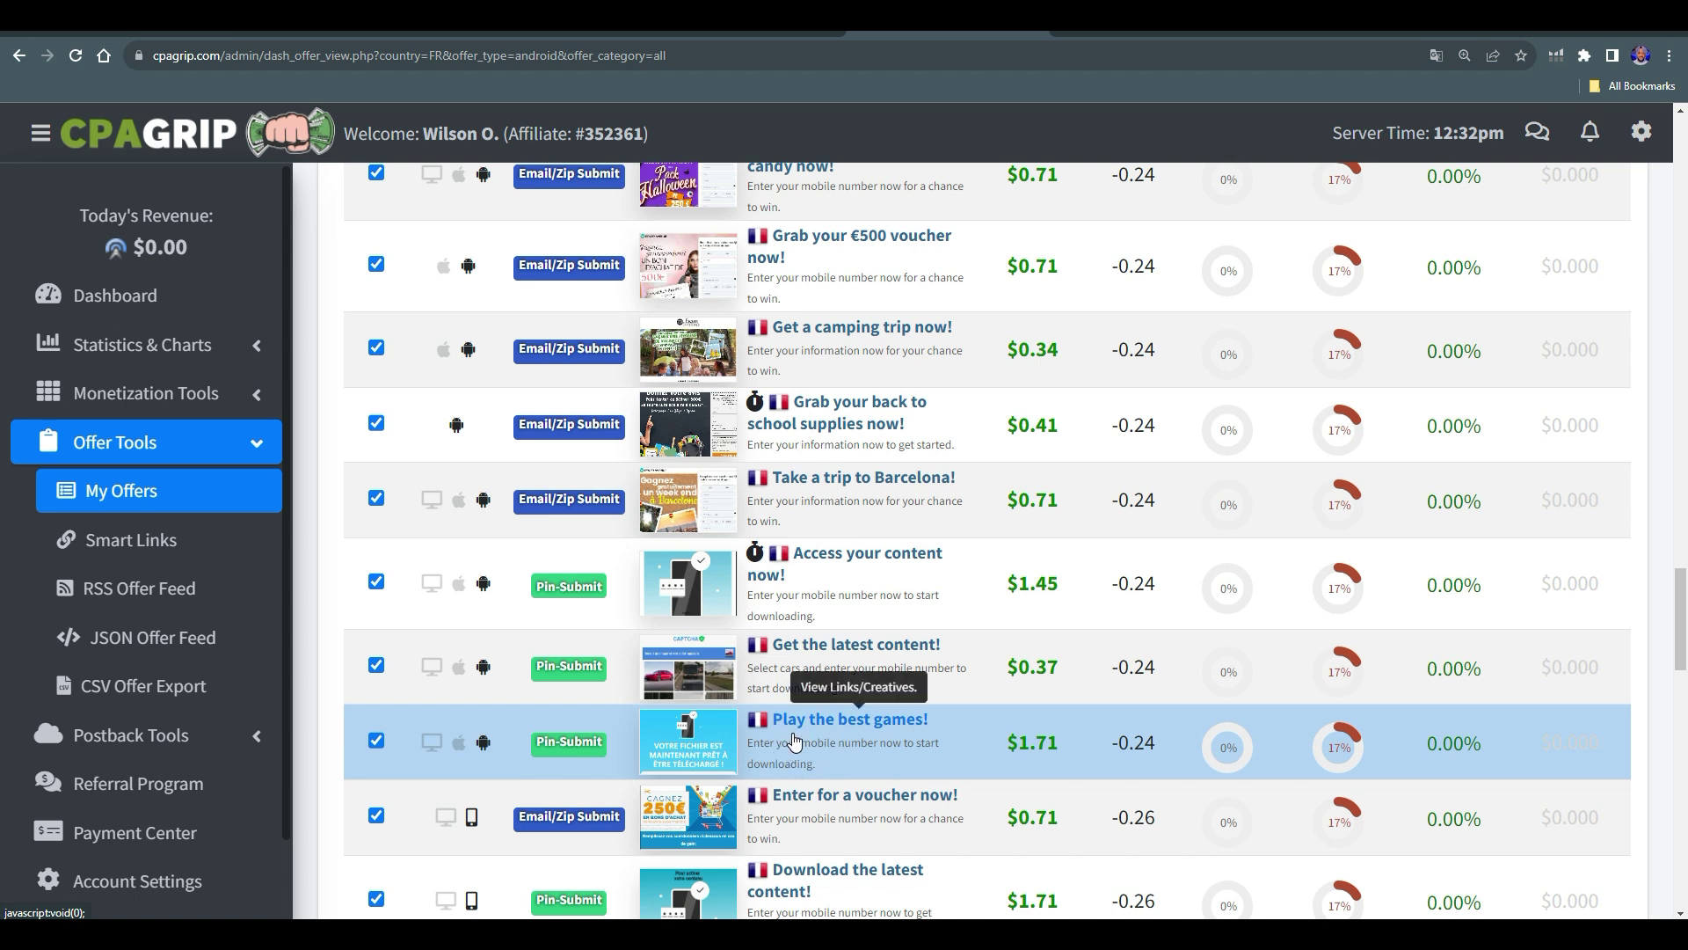
left_click(847, 734)
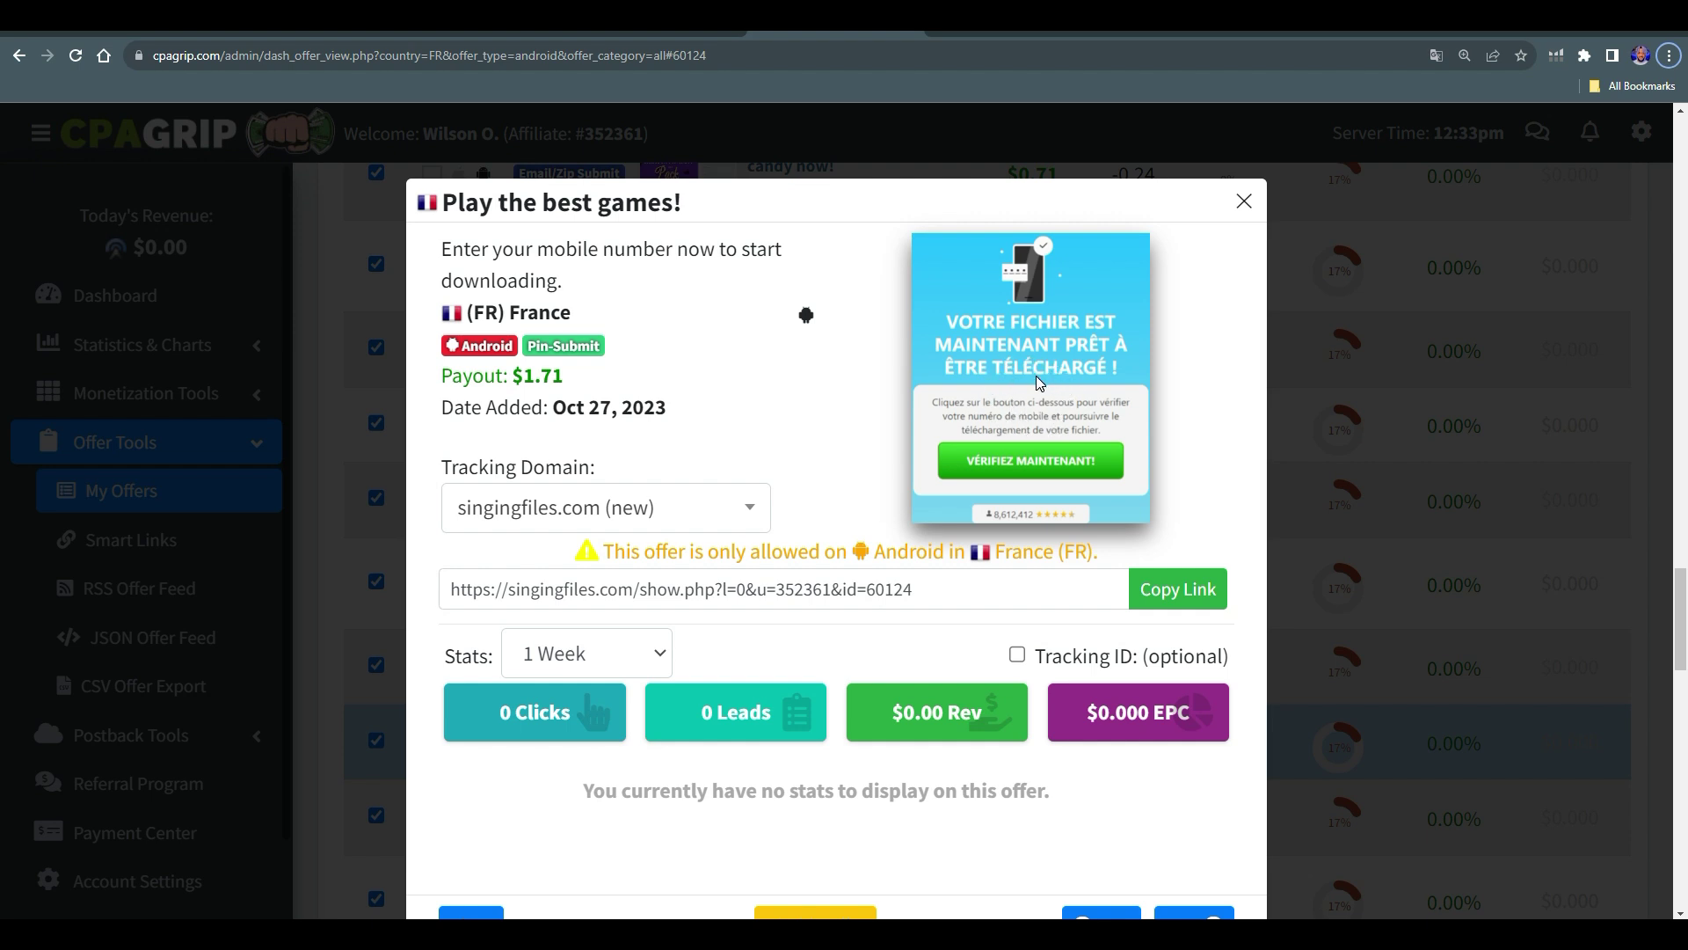
left_click_drag(1036, 389, 998, 44)
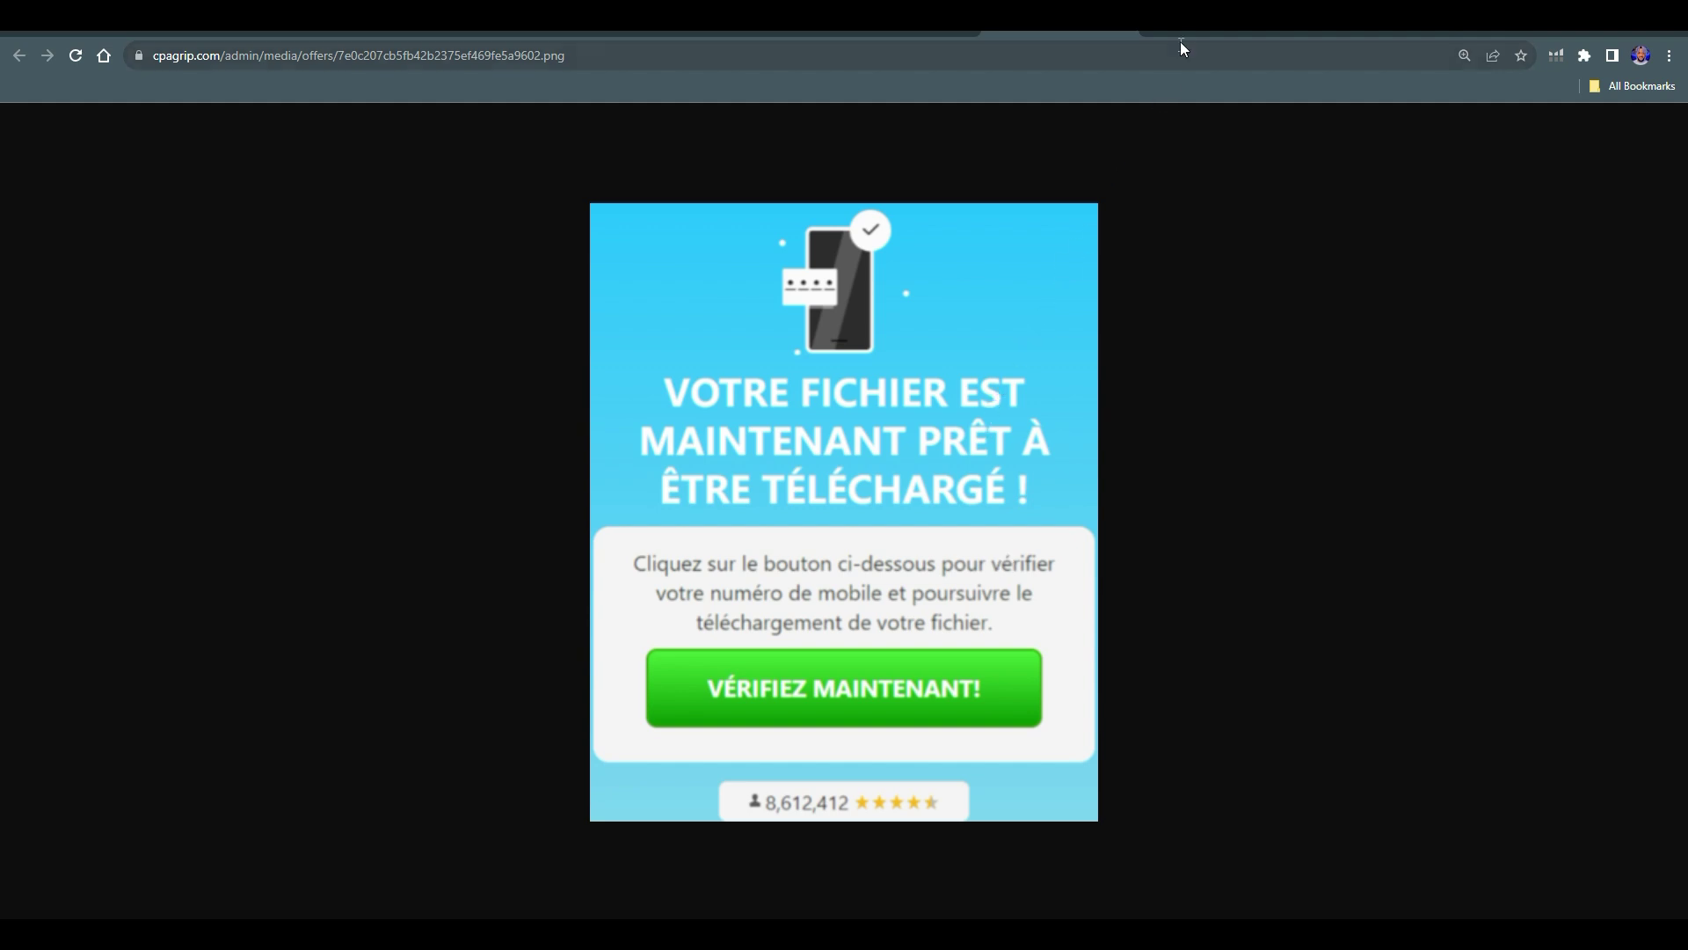
Translate the offer preview's French headline, verification instructions and call to action into English in Google Translate, with French as source language.
key("ctrl+Tab")
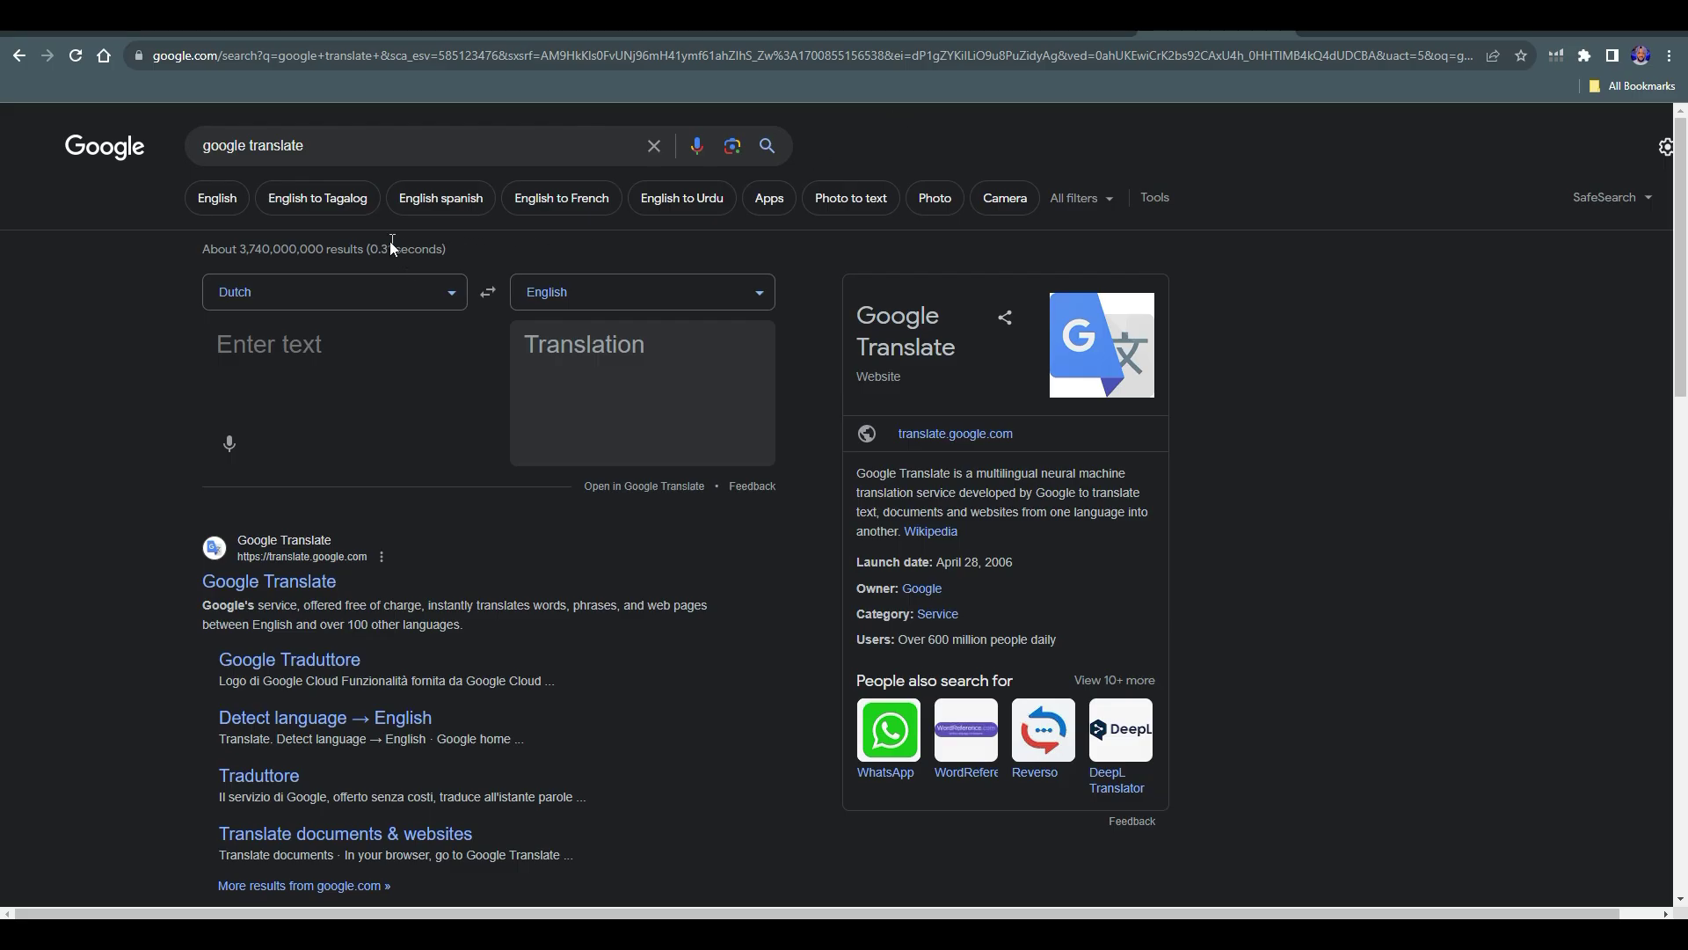
left_click(404, 306)
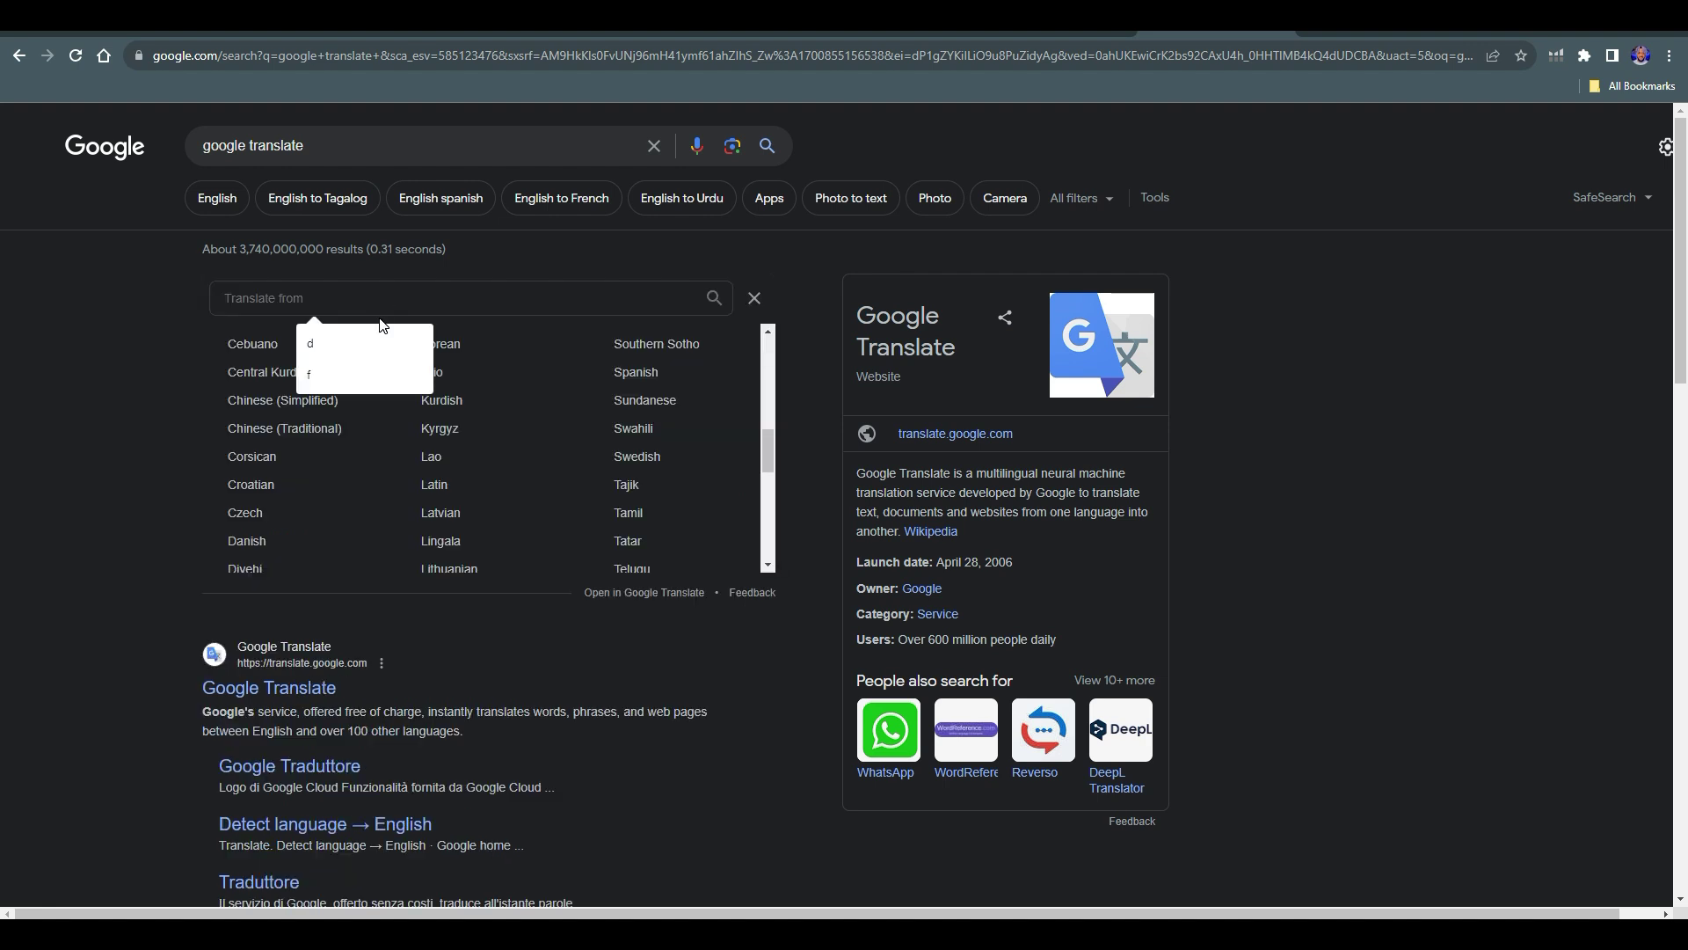
type("f")
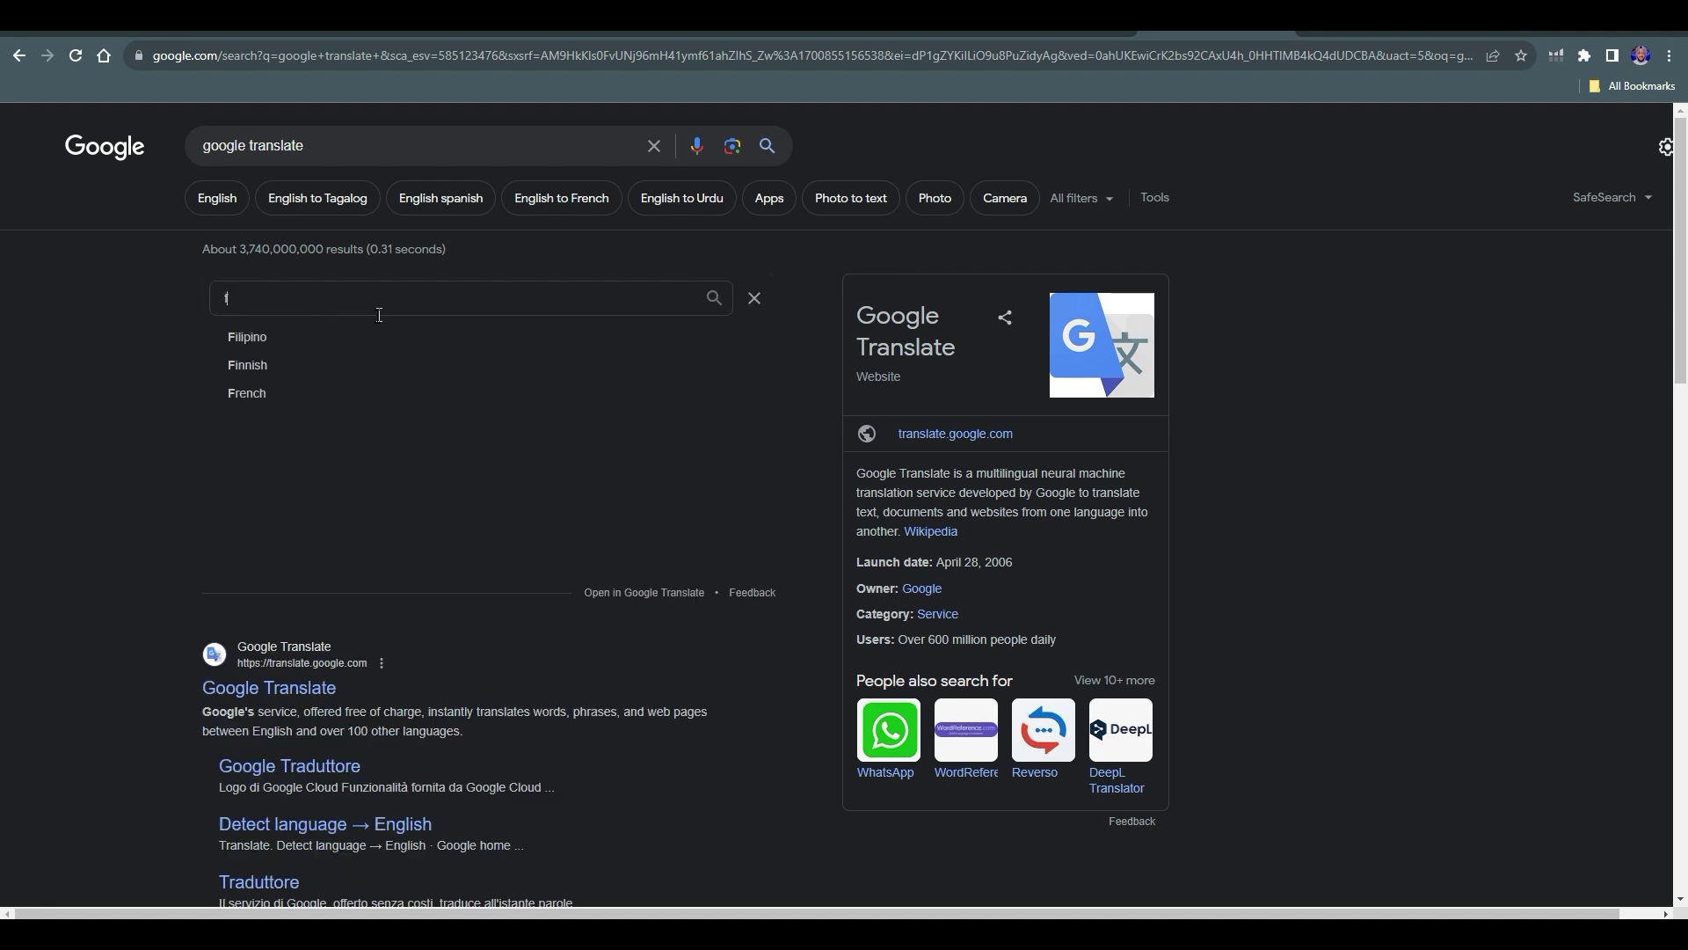
left_click(245, 395)
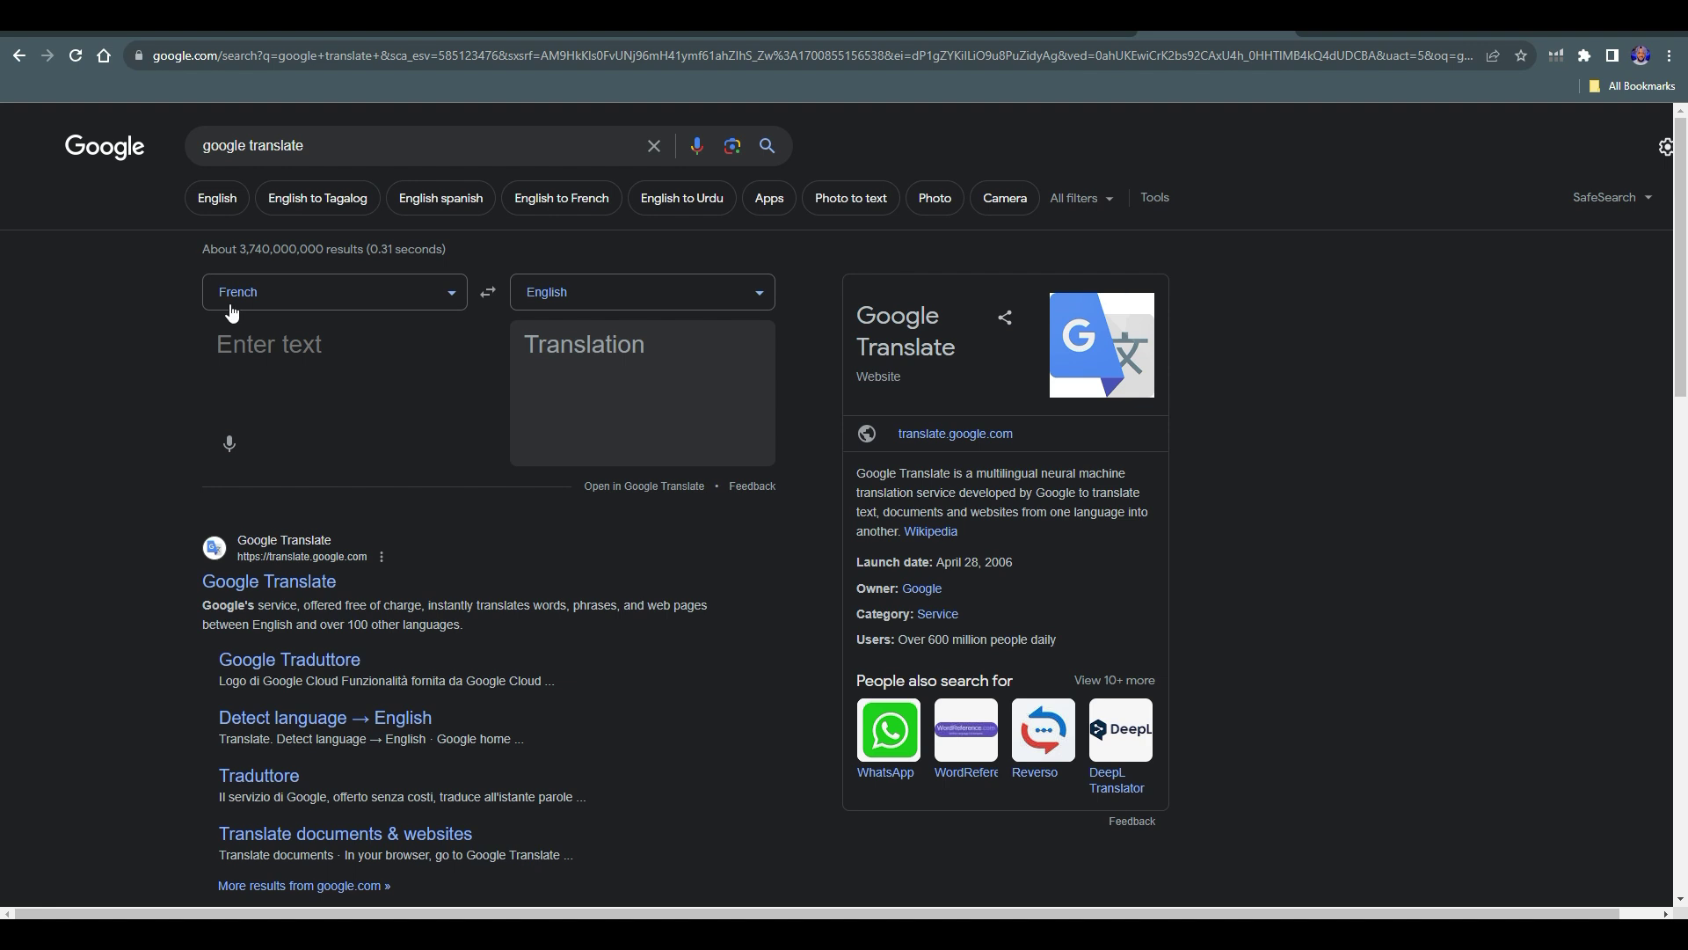
left_click(267, 378)
type("VOTRE FICHIER EST MAINTENANT PRÊT À ÊTRE TÉLÉCHARGÉ !  Cliquez sur le bouton ci-dessous pour vérifier votre numéro de mobile et continuer à télécharger votre fichier.  VÉRIFIE MAINTENANT!")
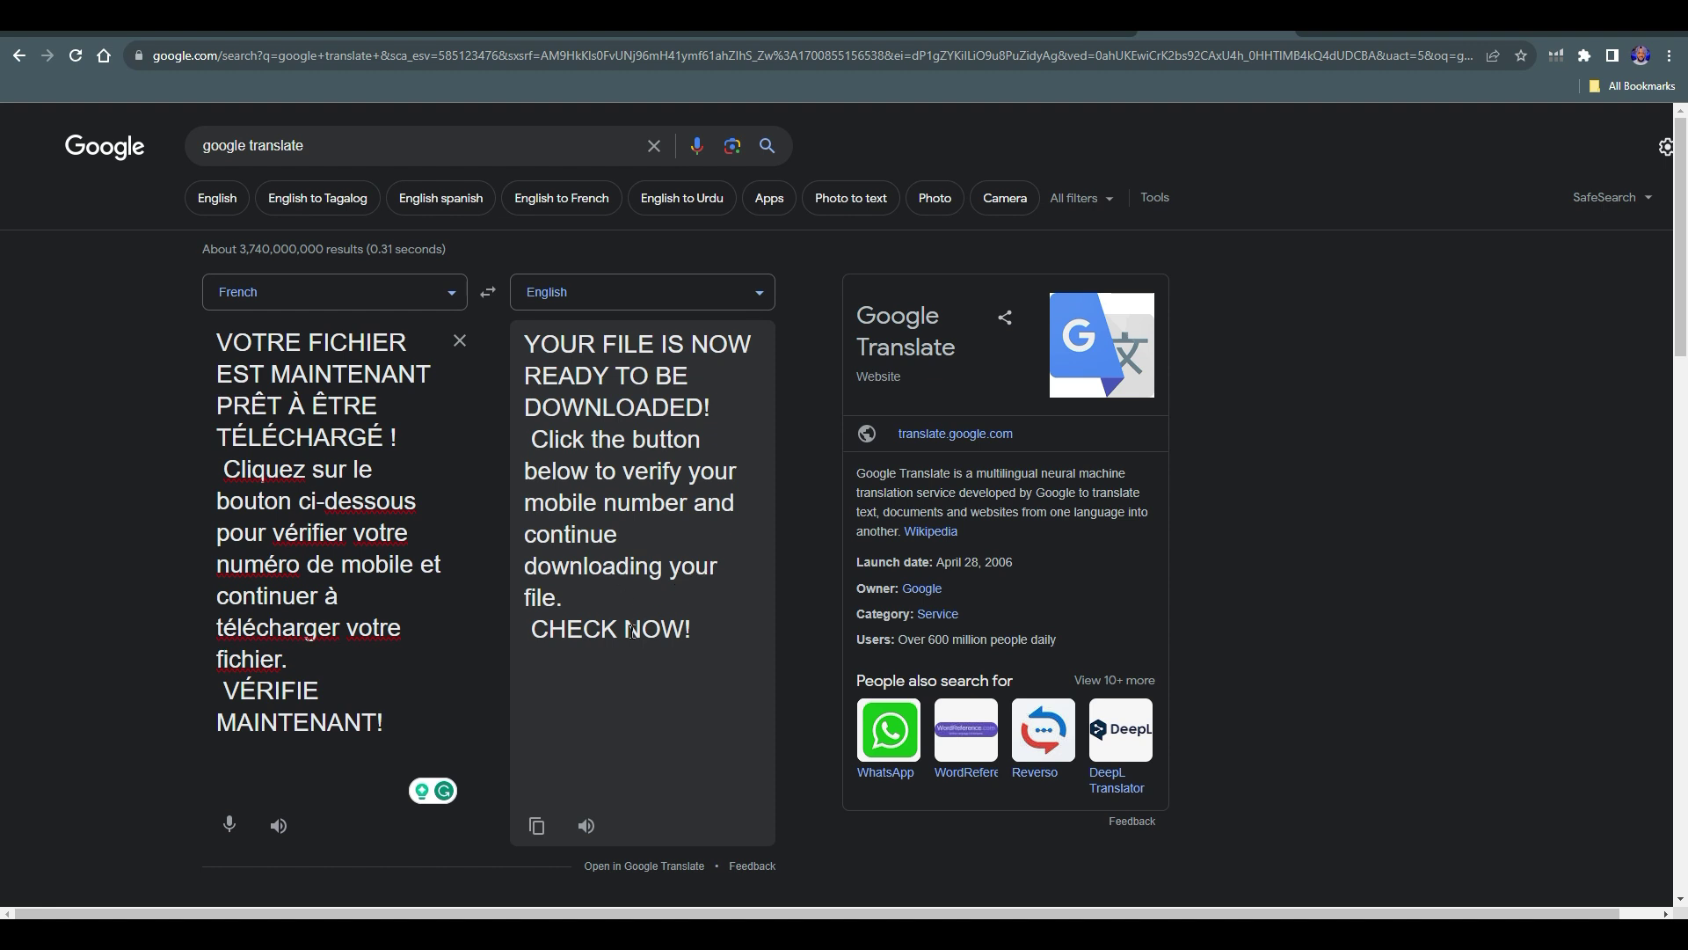
key("ctrl+shift+Tab")
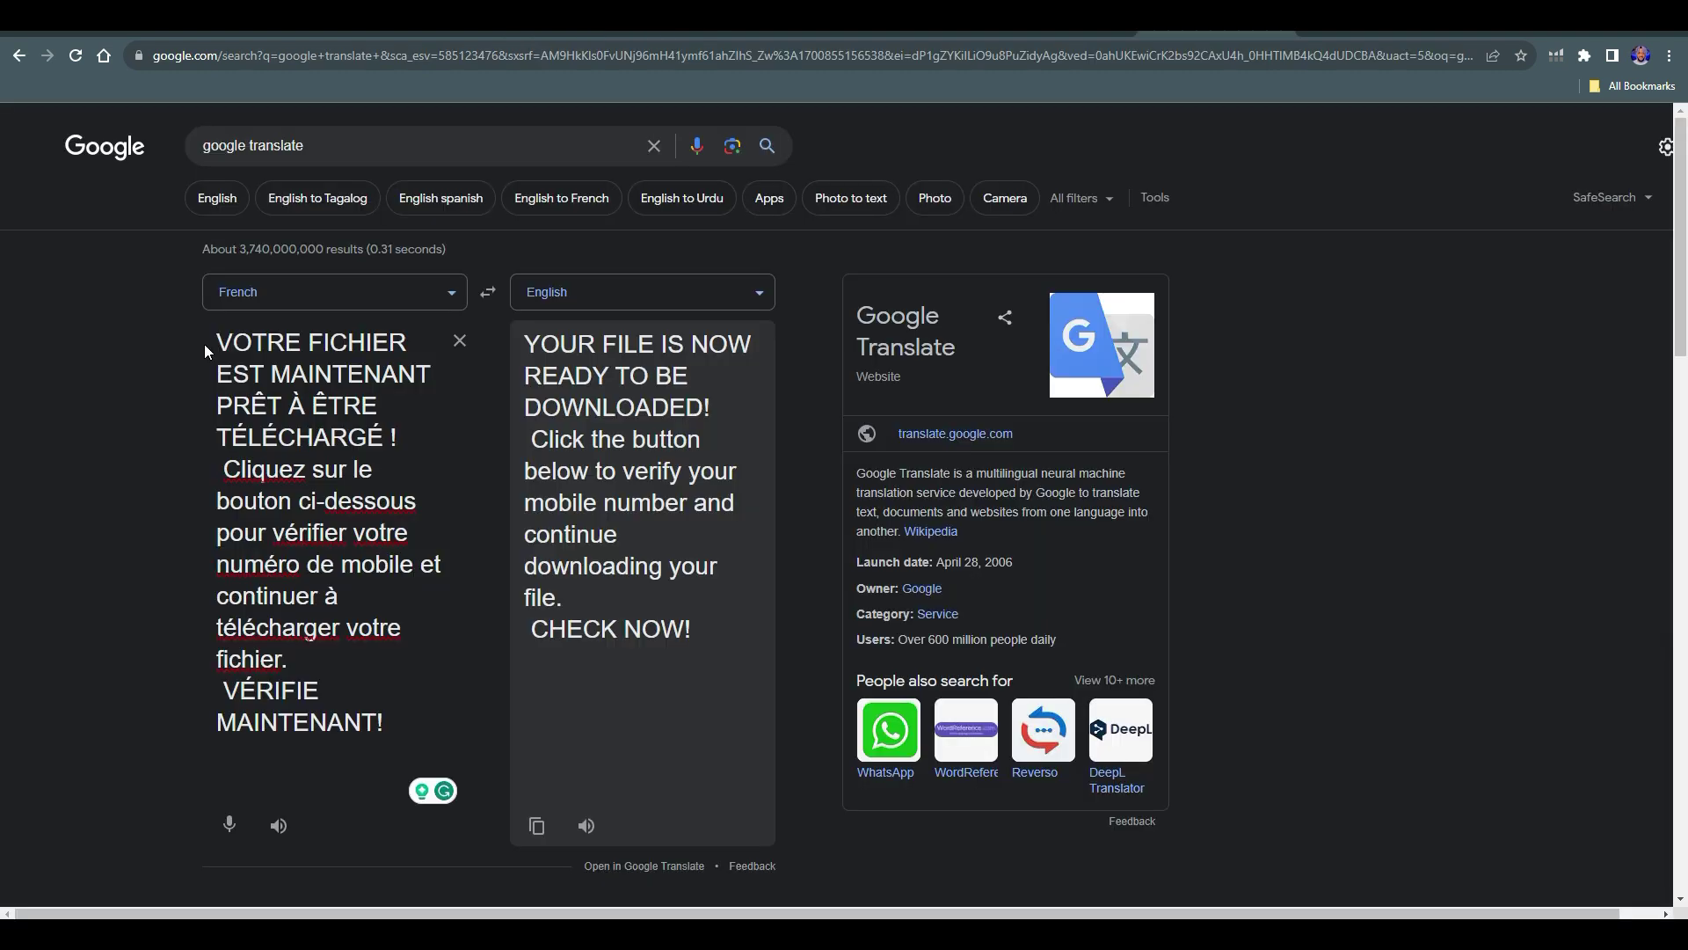
Copy the French headline "VOTRE FICHIER EST MAINTENANT PRÊT À ÊTRE TÉLÉCHARGÉ !" from the source text and switch to the Canva banner design.
left_click(222, 339)
key("ctrl+a")
left_click_drag(223, 339, 260, 359)
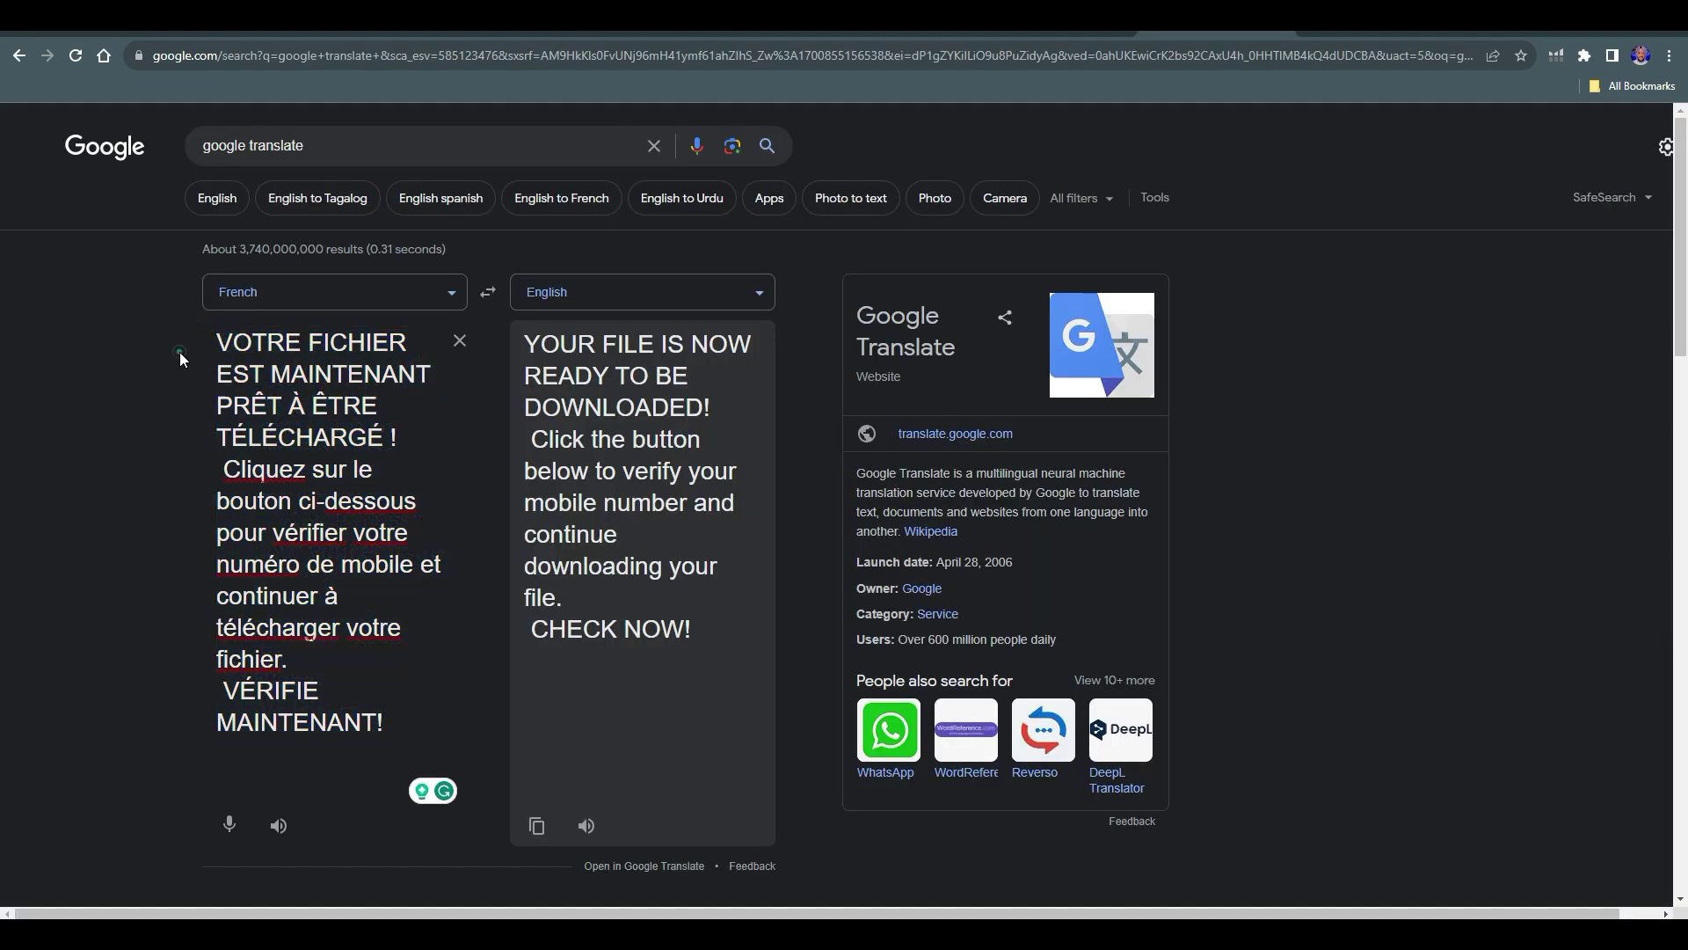
left_click(222, 338)
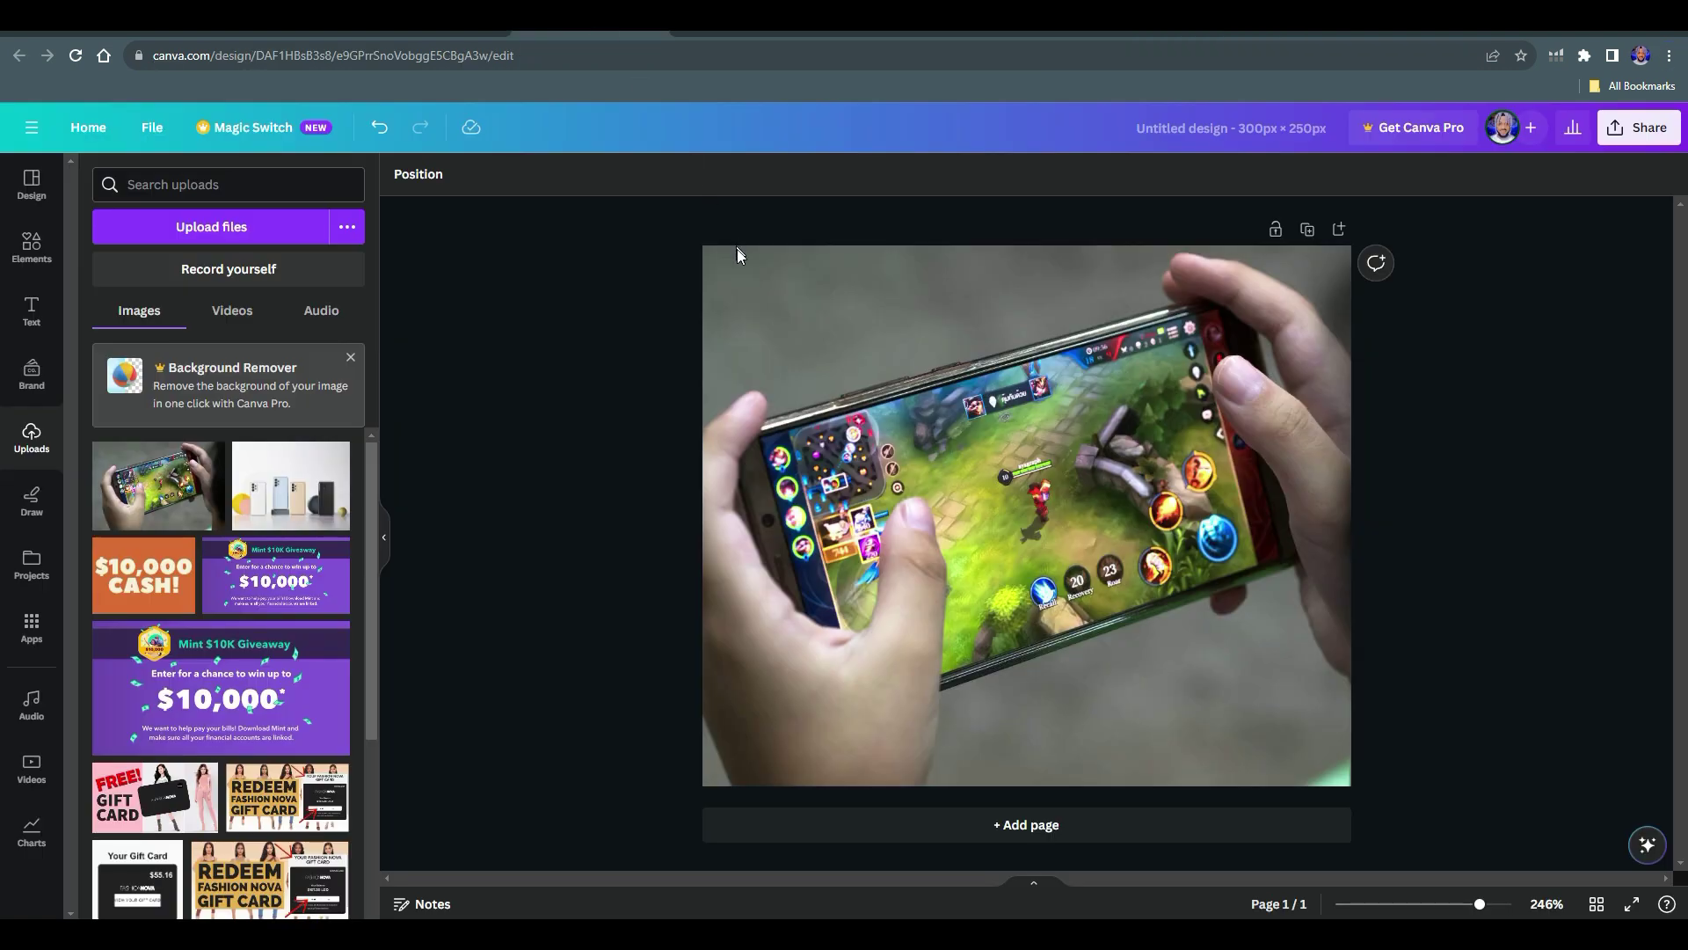
Add the "Golden Hour" font combination to the phone gaming banner.
left_click(741, 337)
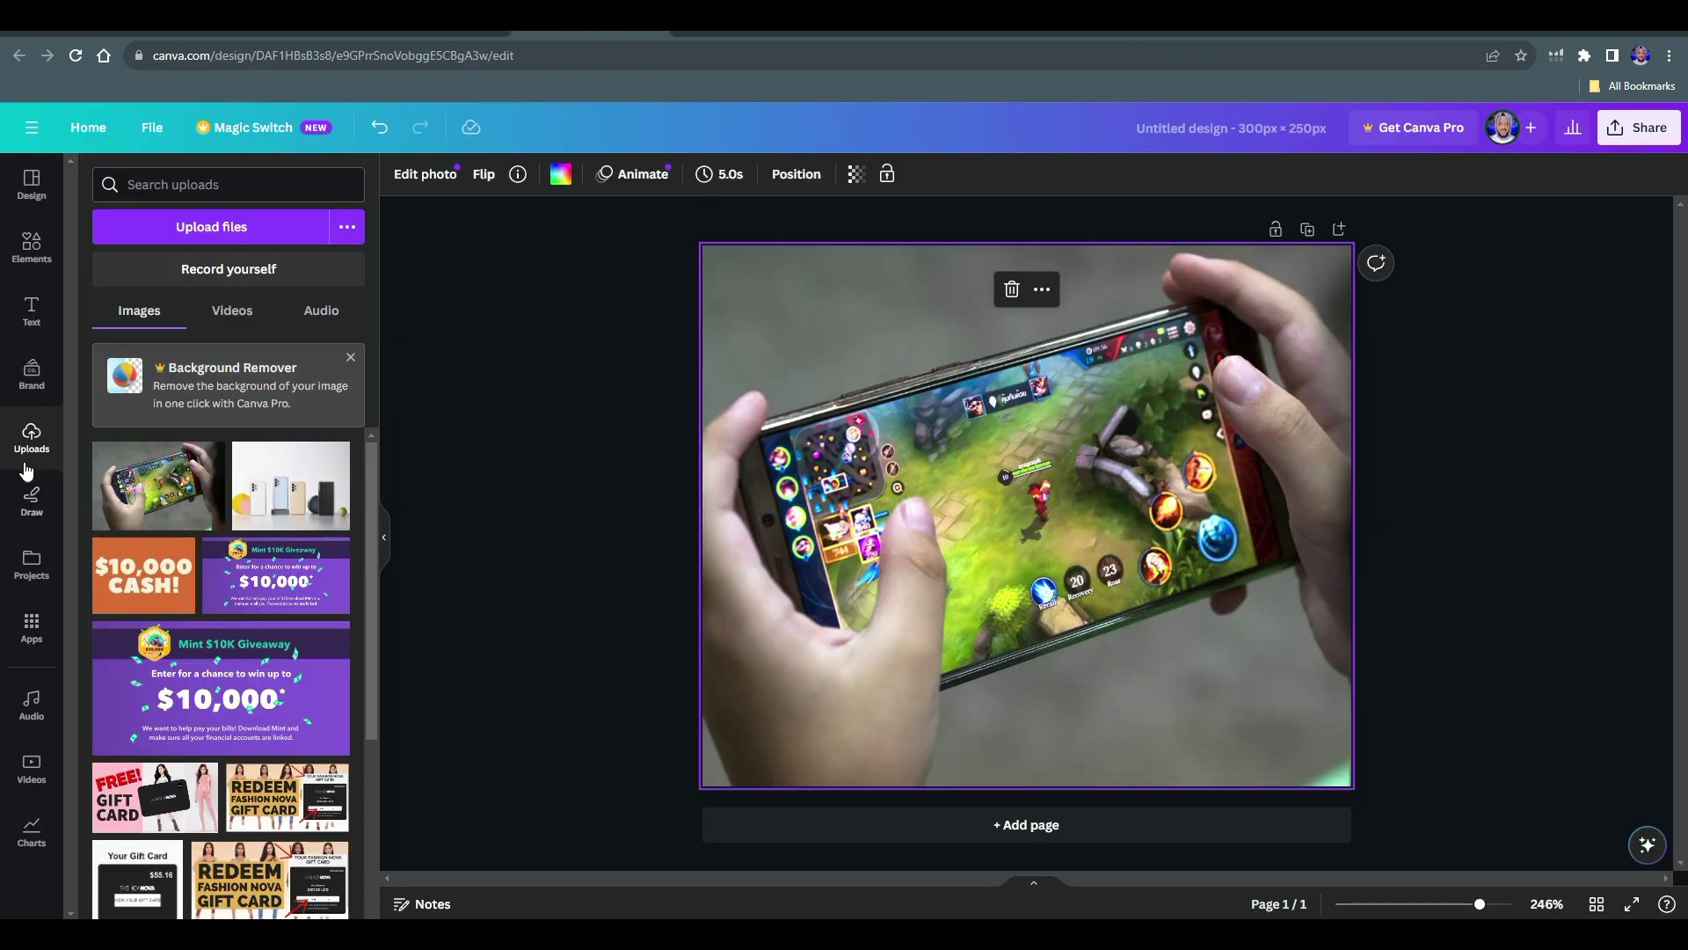
left_click(32, 308)
scroll(203, 595, "down", 2)
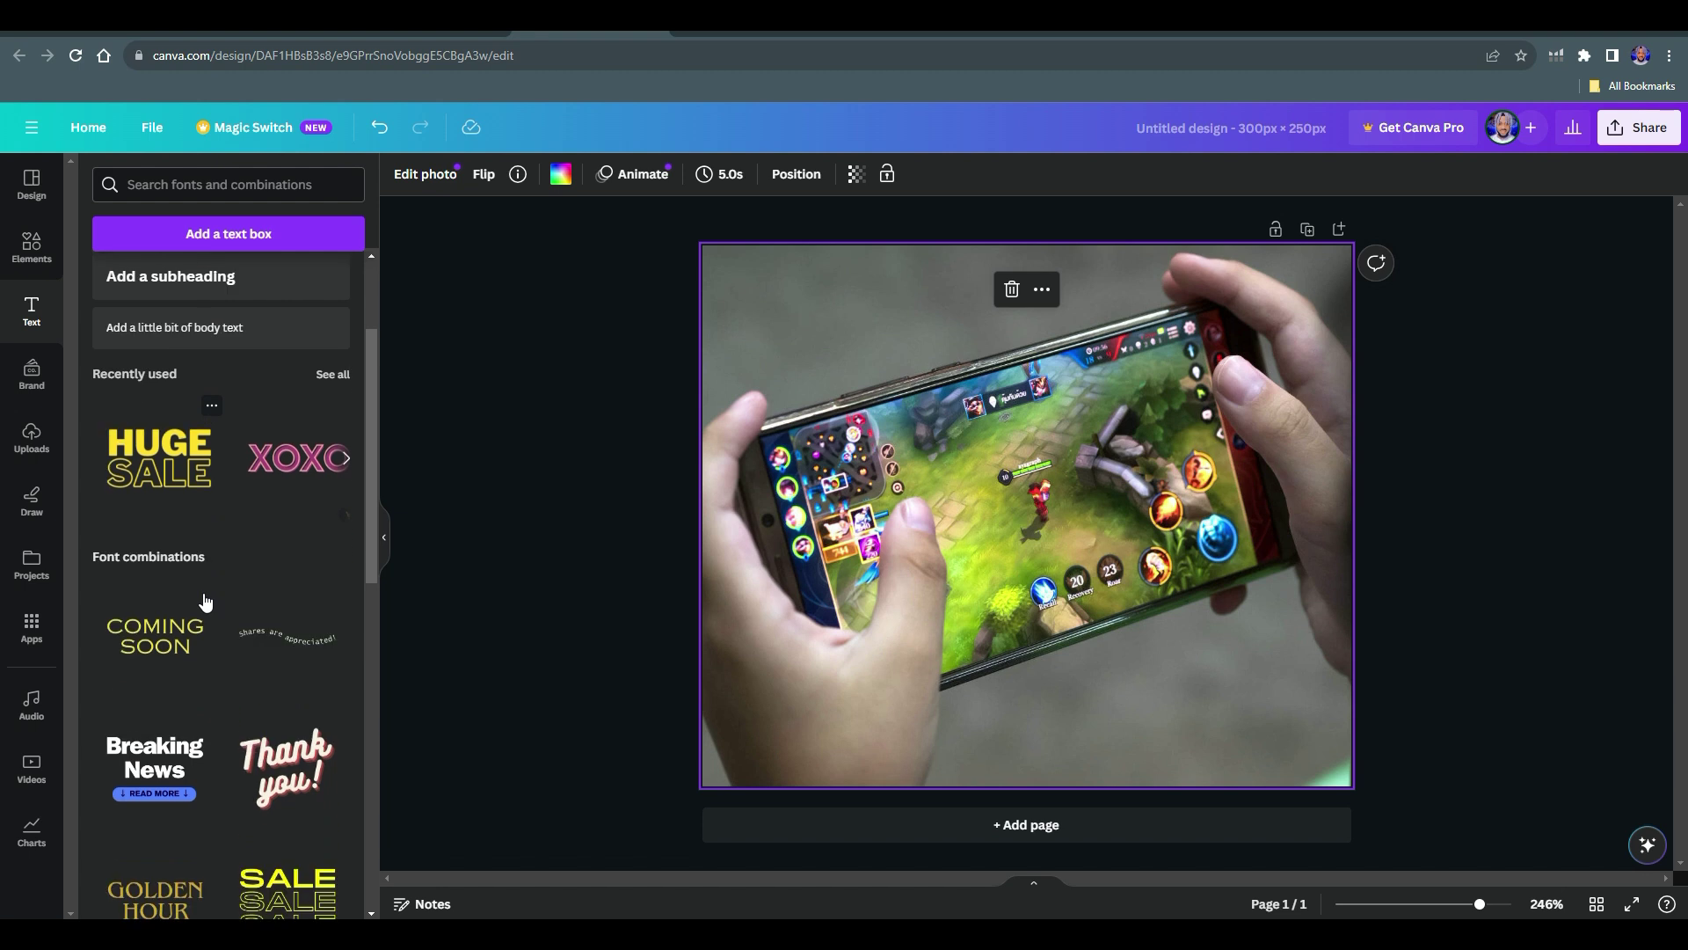
scroll(205, 598, "down", 2)
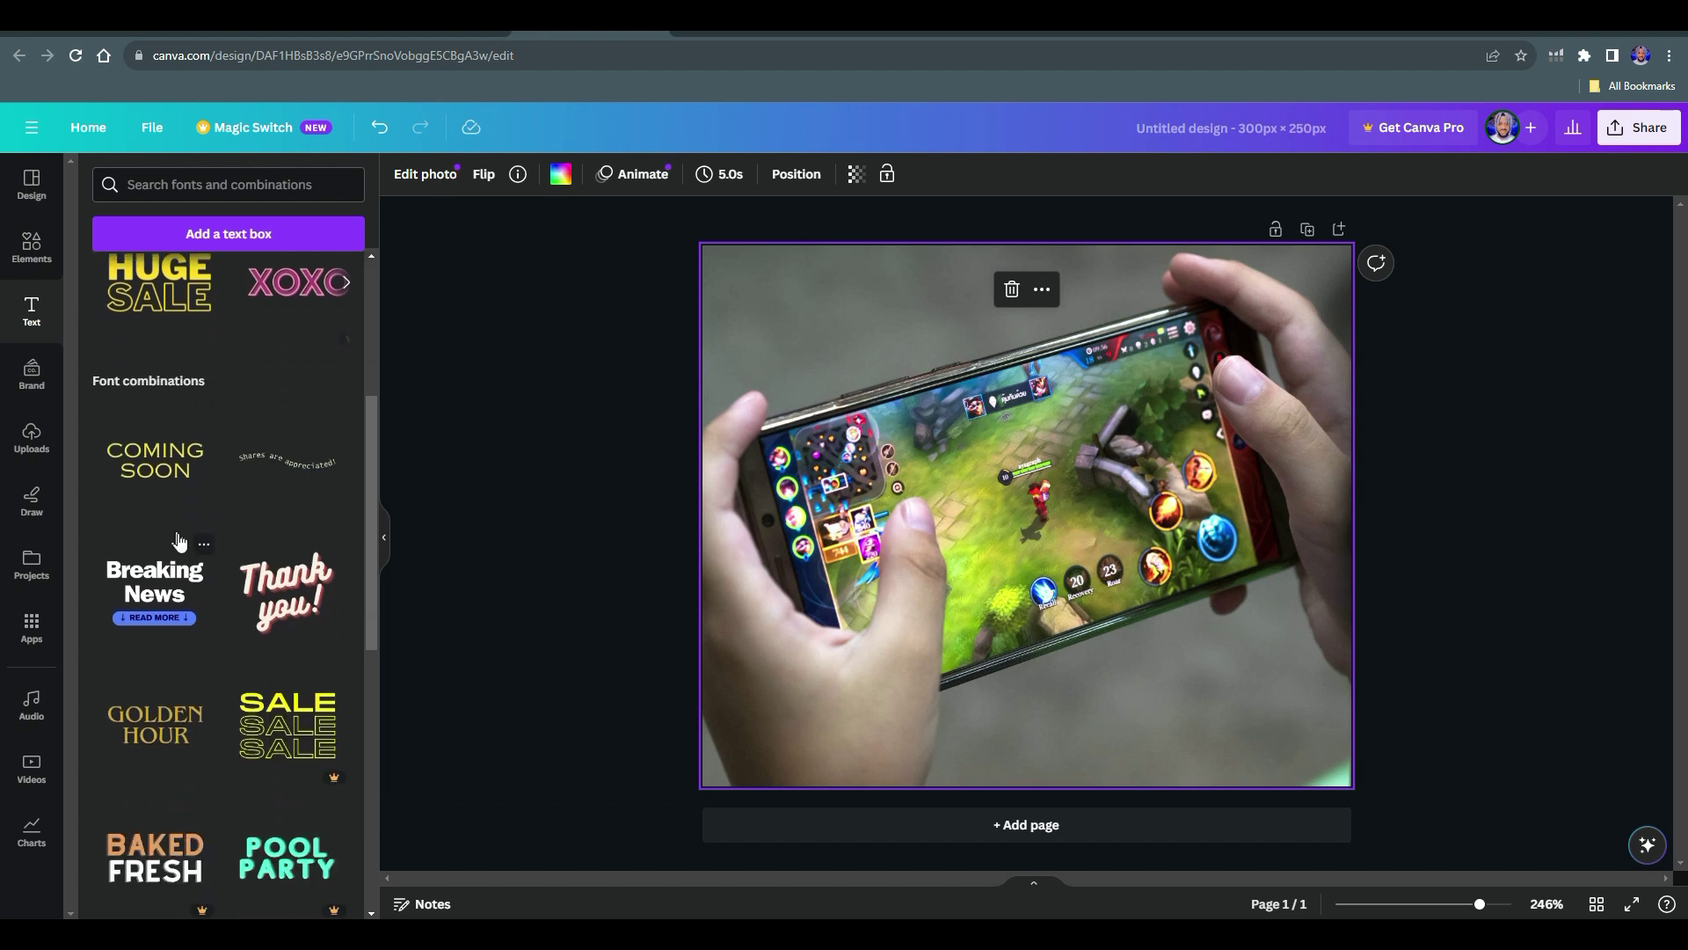
scroll(180, 550, "down", 2)
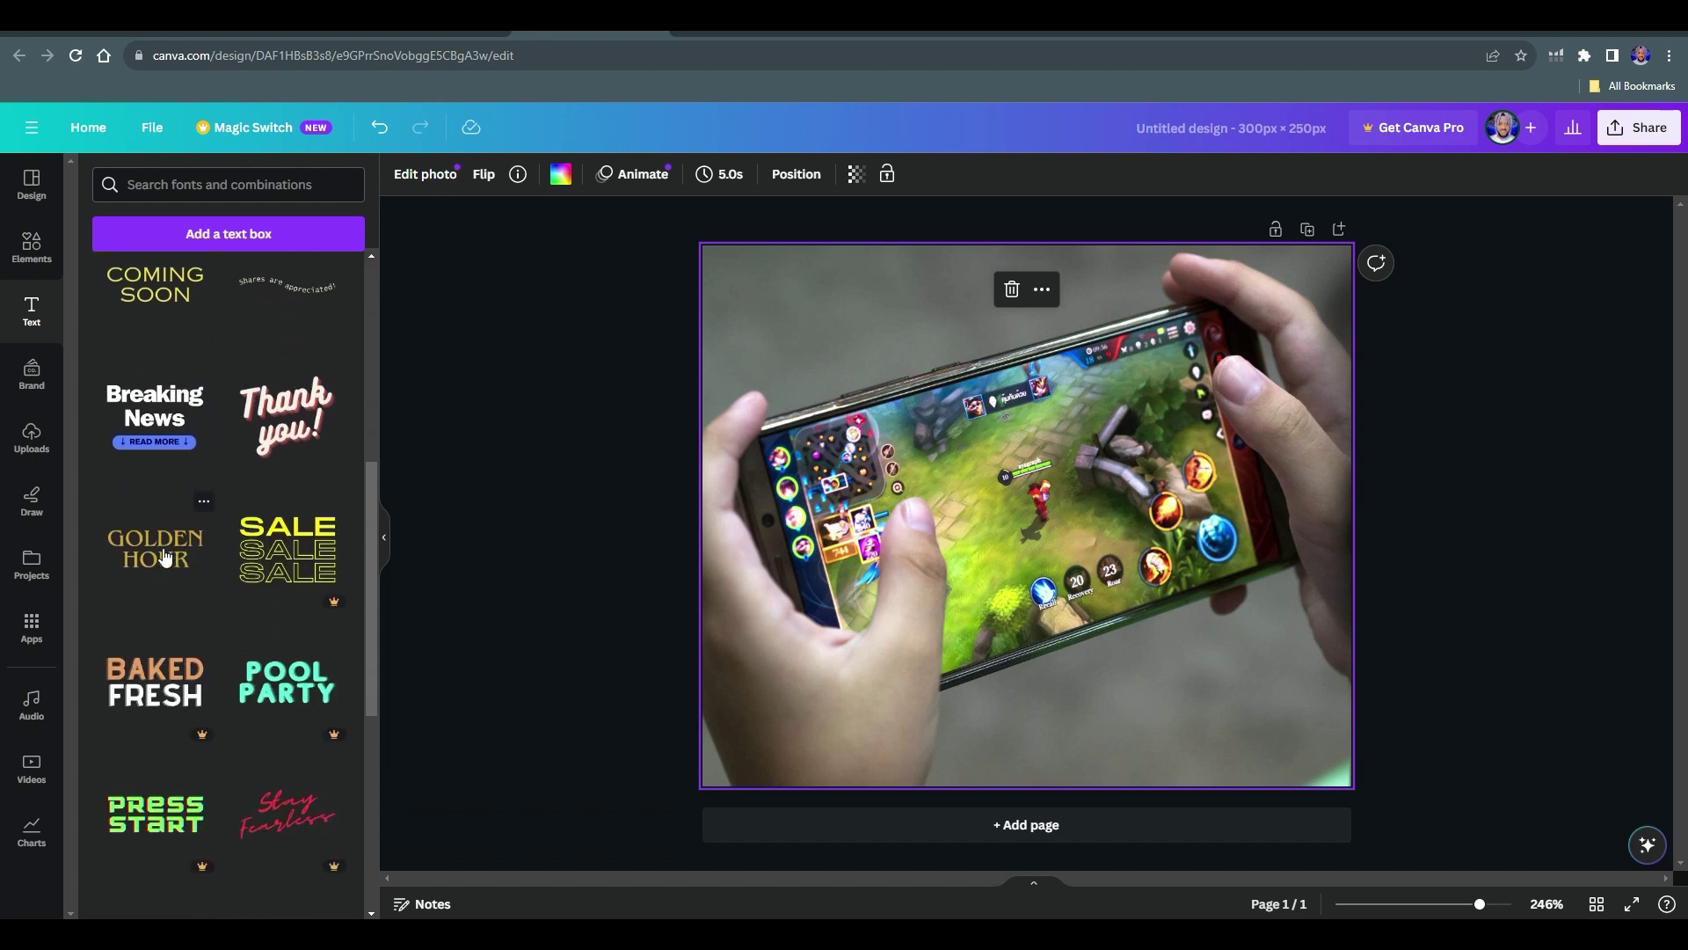
left_click(163, 555)
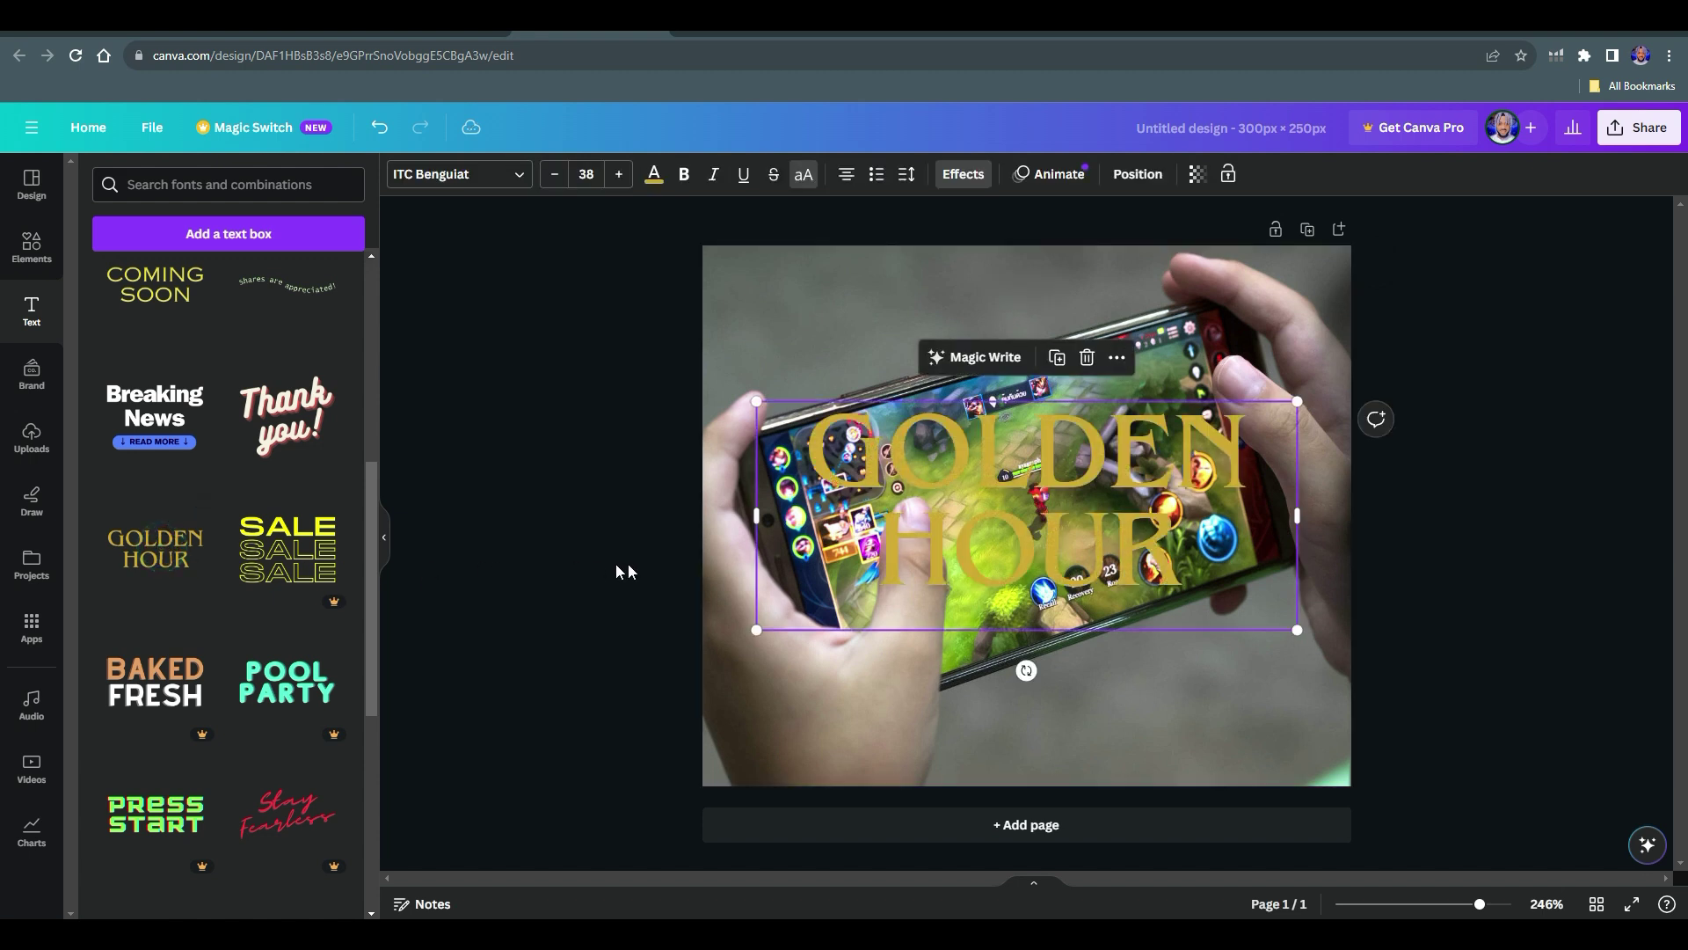
Replace the "Golden Hour" text with the French headline "VOTRE FICHIER EST MAINTENANT PRÊT À ÊTRE TÉLÉCHARGÉ !".
left_click(899, 497)
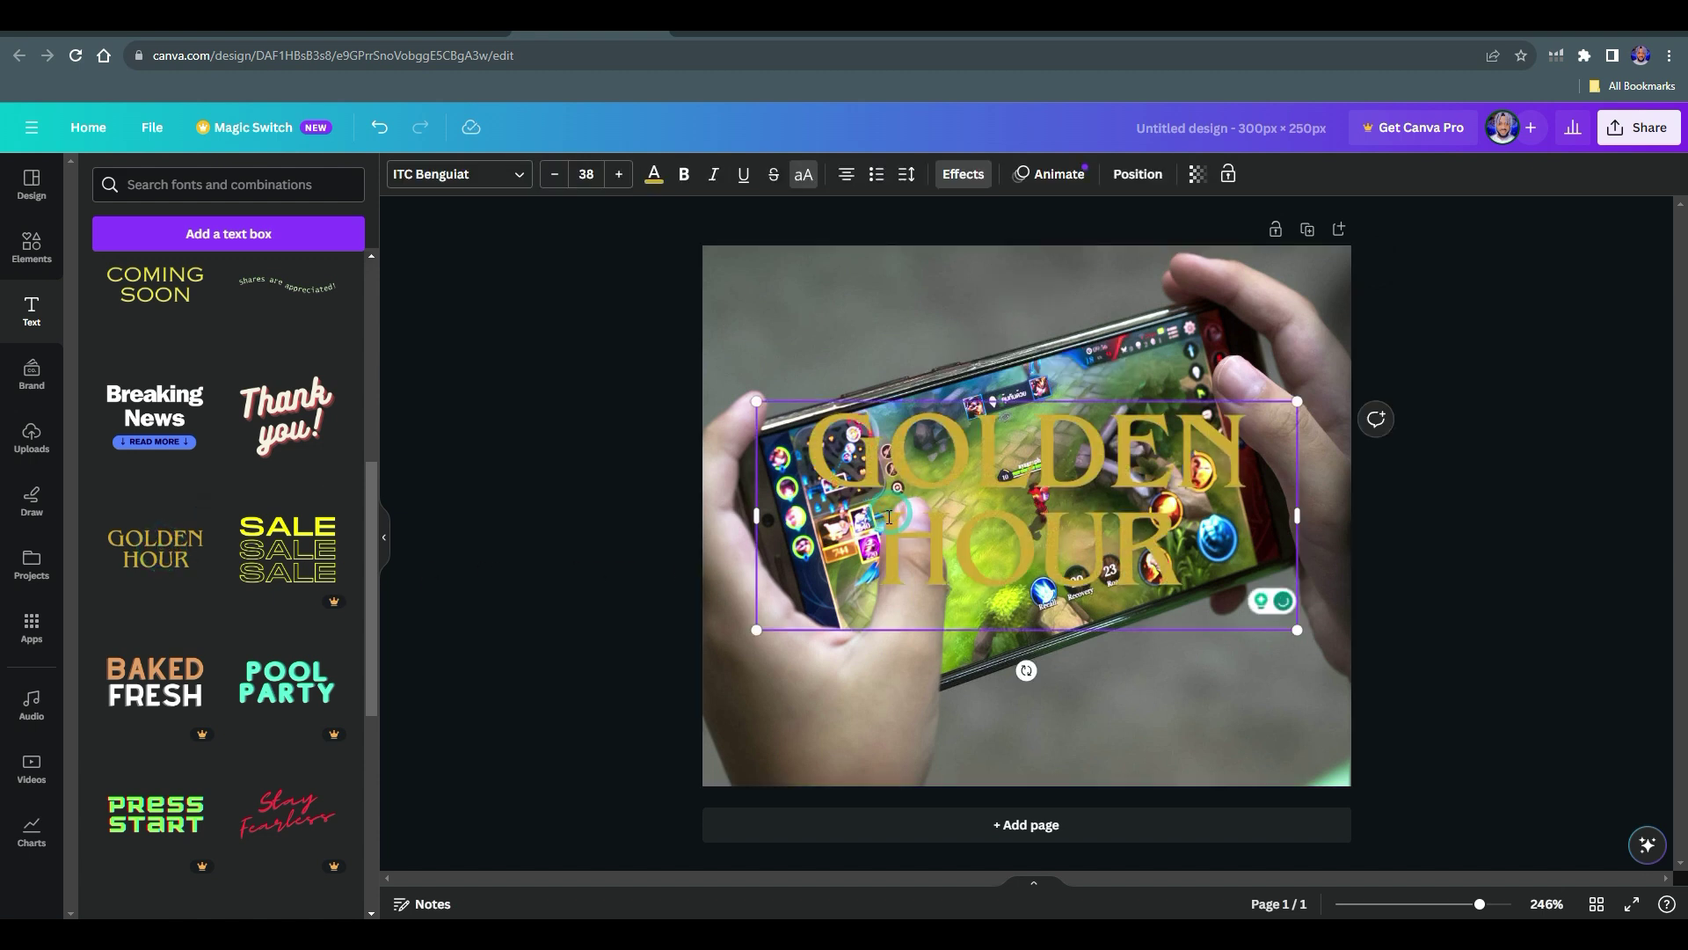
key("ctrl+a")
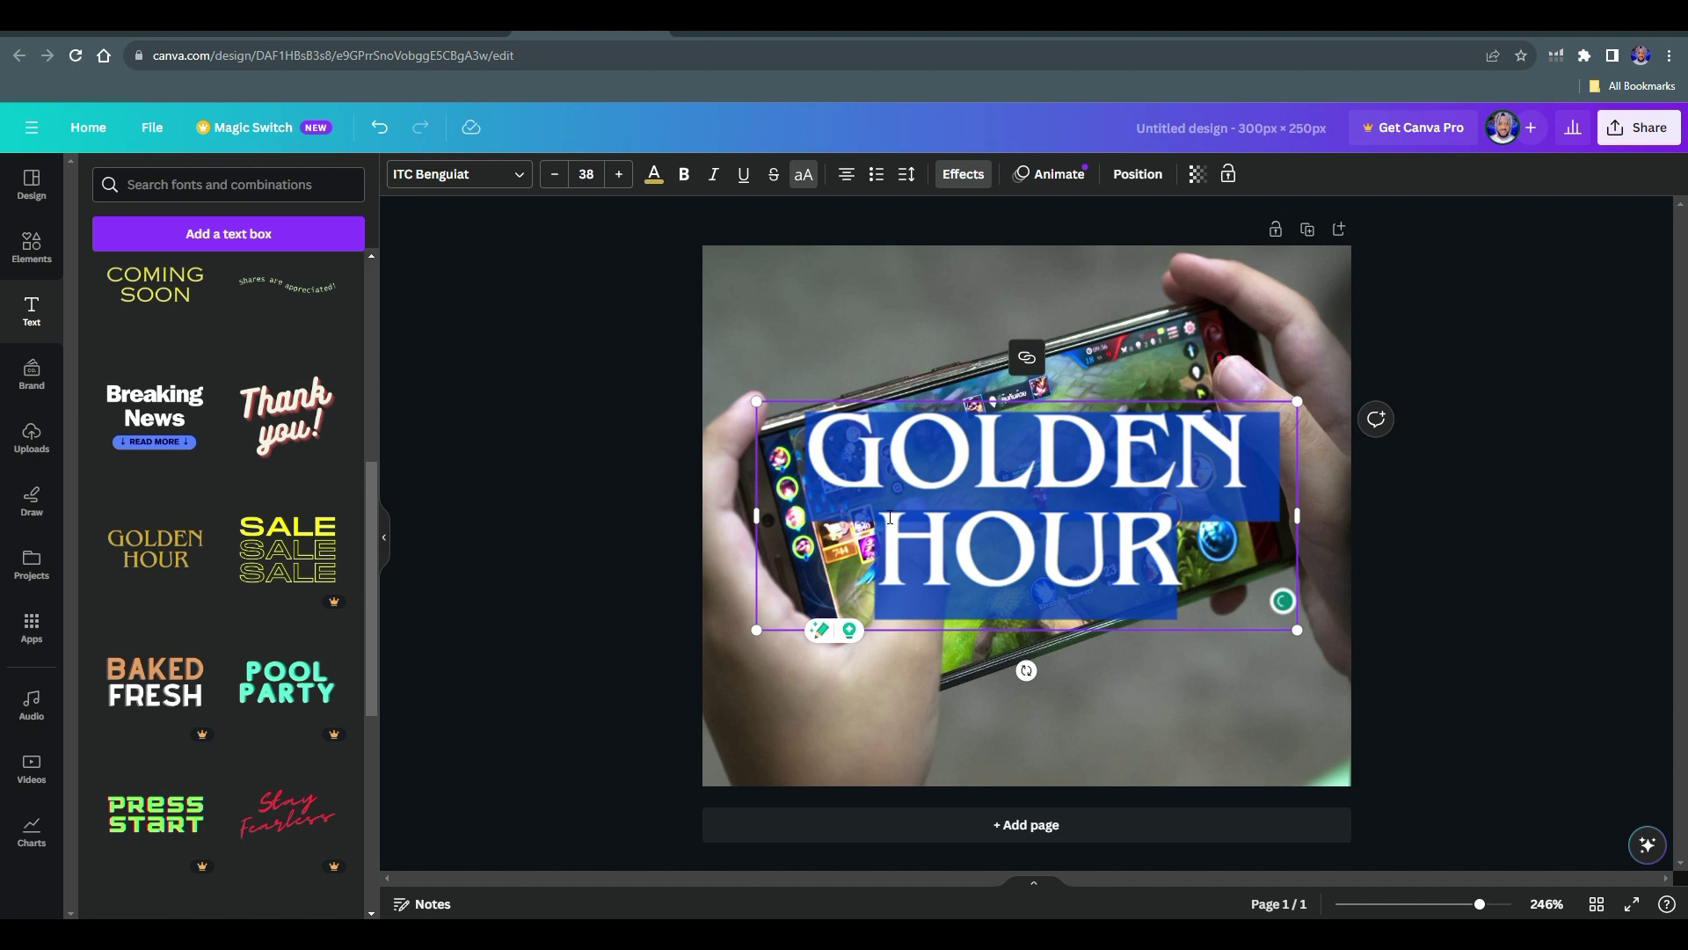
type("FICHIER EST MAINTENANT PRÊT À ÊTRE TÉLÉCHARGÉ !")
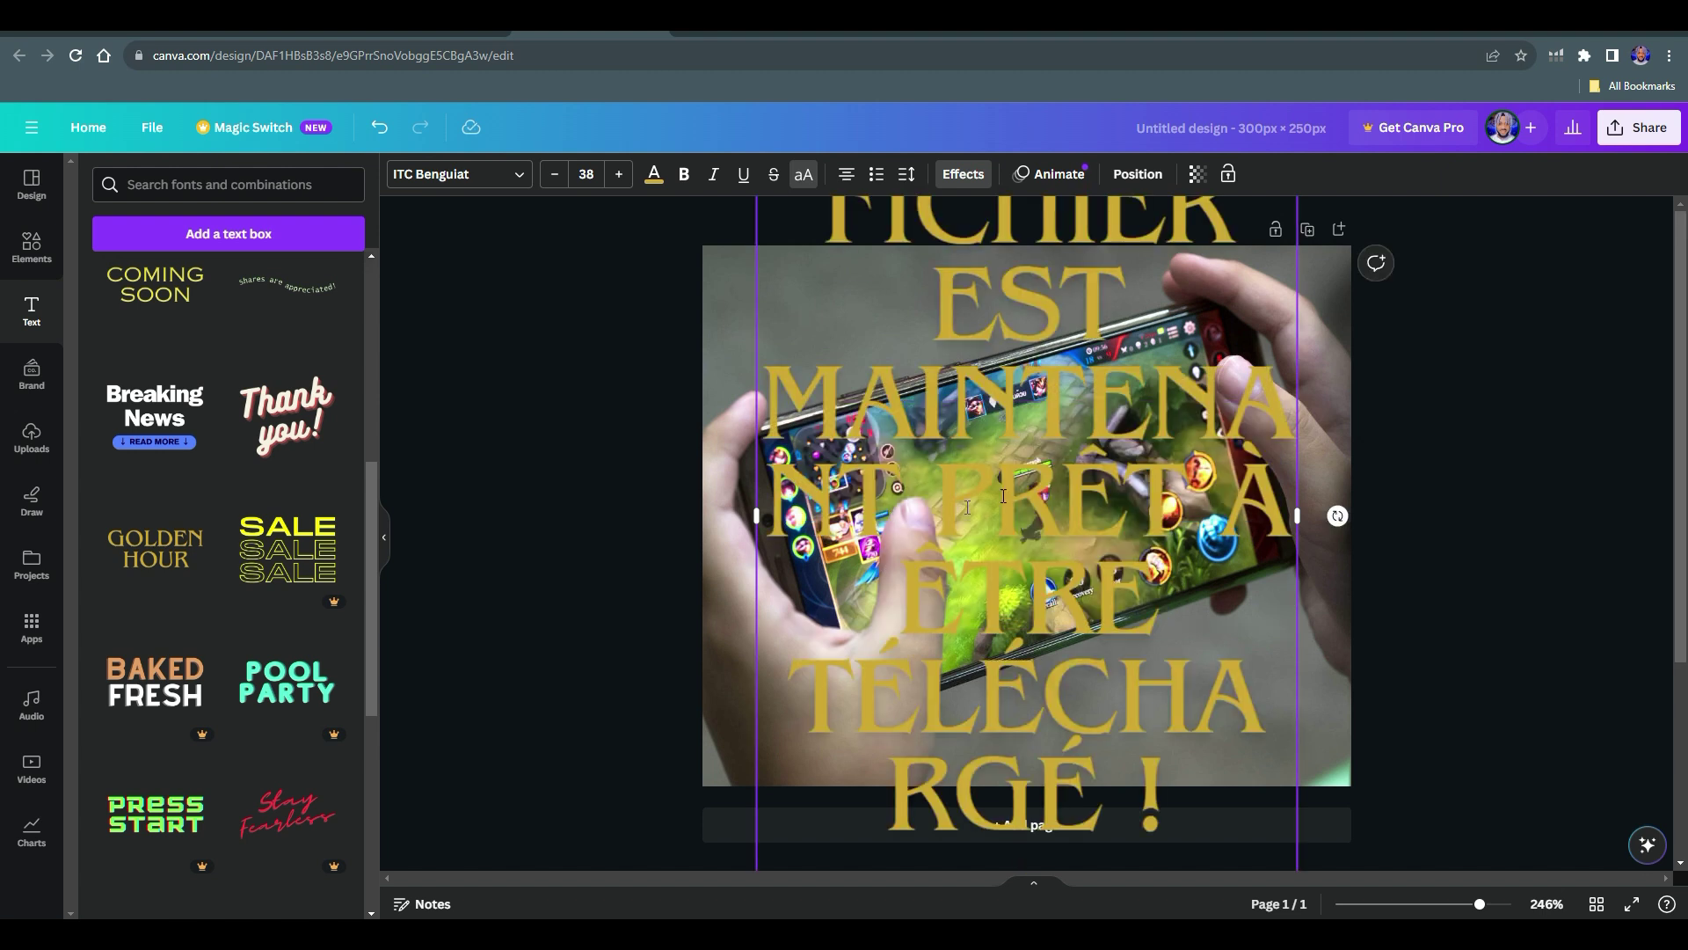
Shrink the headline to font size 11 and arrange it on three lines in the banner's upper left corner.
left_click_drag(1082, 829, 1028, 356)
left_click(969, 299)
left_click(851, 260)
left_click_drag(1108, 314, 1245, 334)
left_click_drag(1023, 222, 984, 297)
left_click_drag(1205, 351, 1250, 352)
left_click_drag(1249, 440, 1077, 378)
left_click(659, 406)
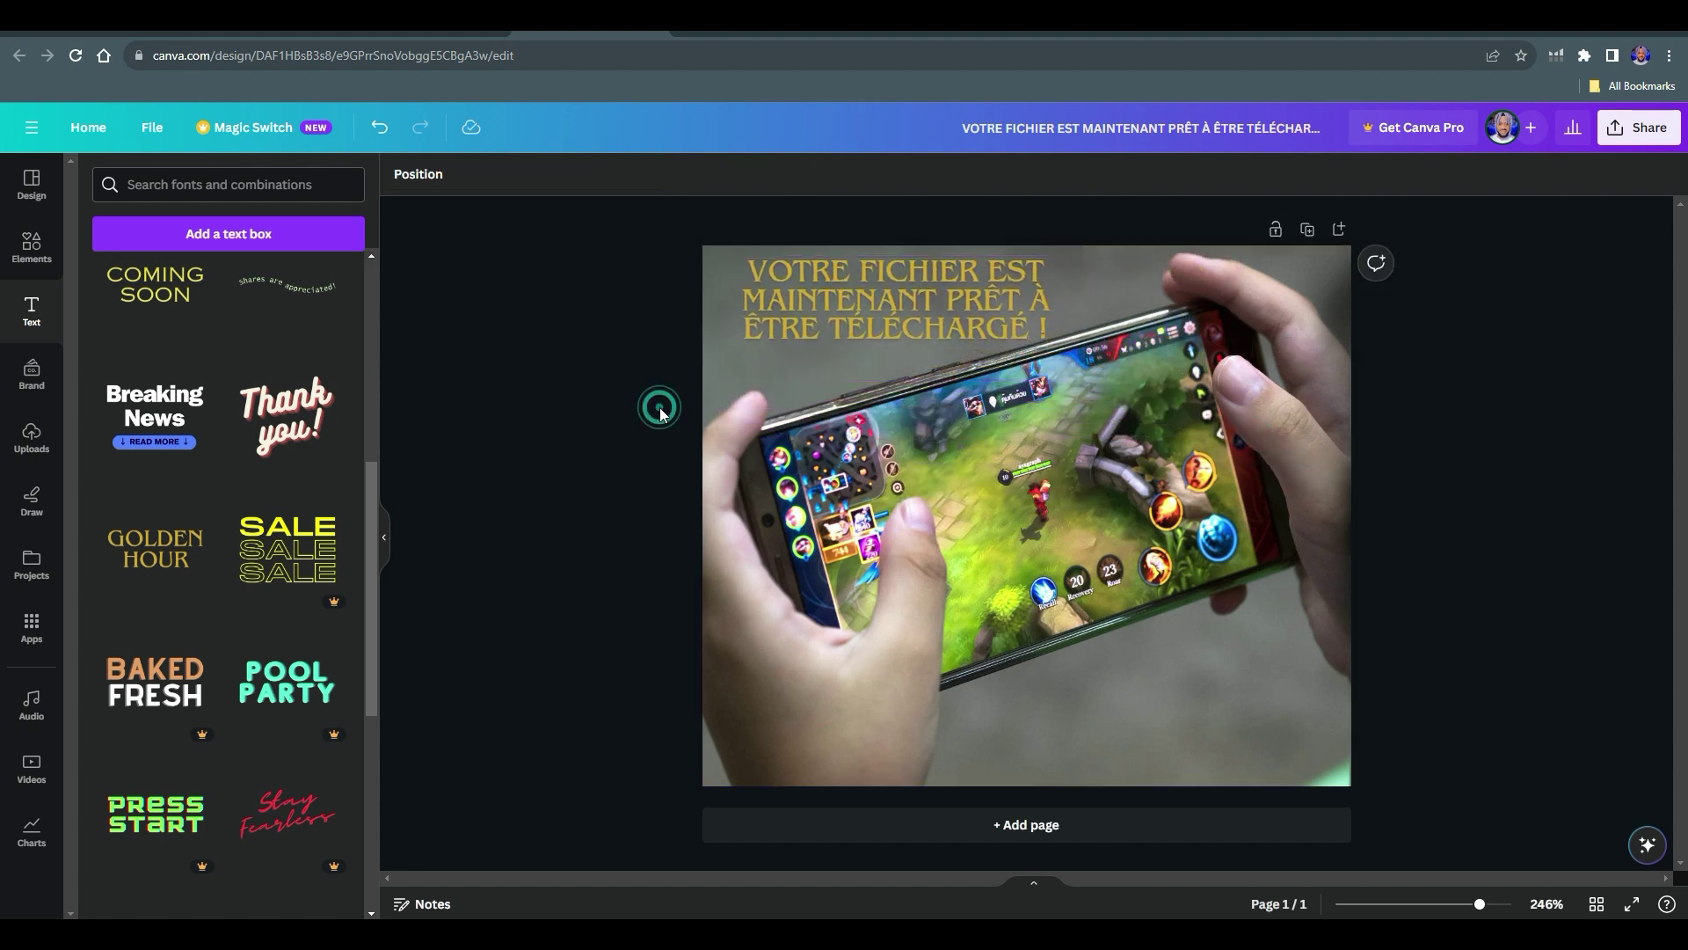
Give the headline the Background text effect in black.
left_click(873, 327)
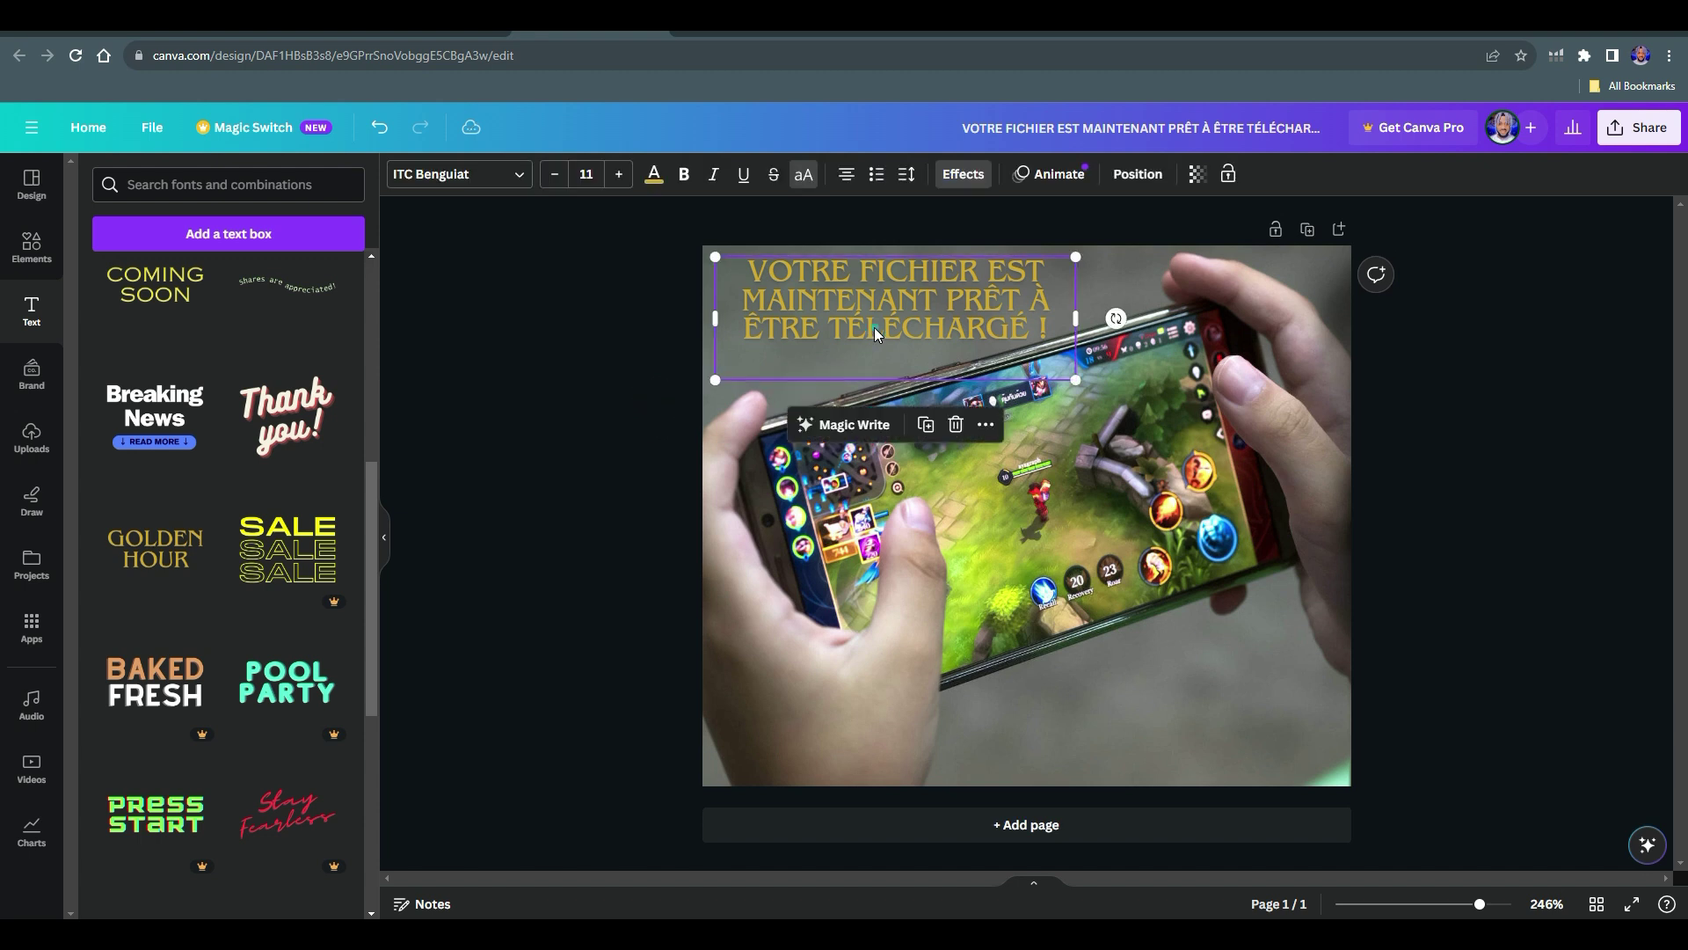
left_click(963, 174)
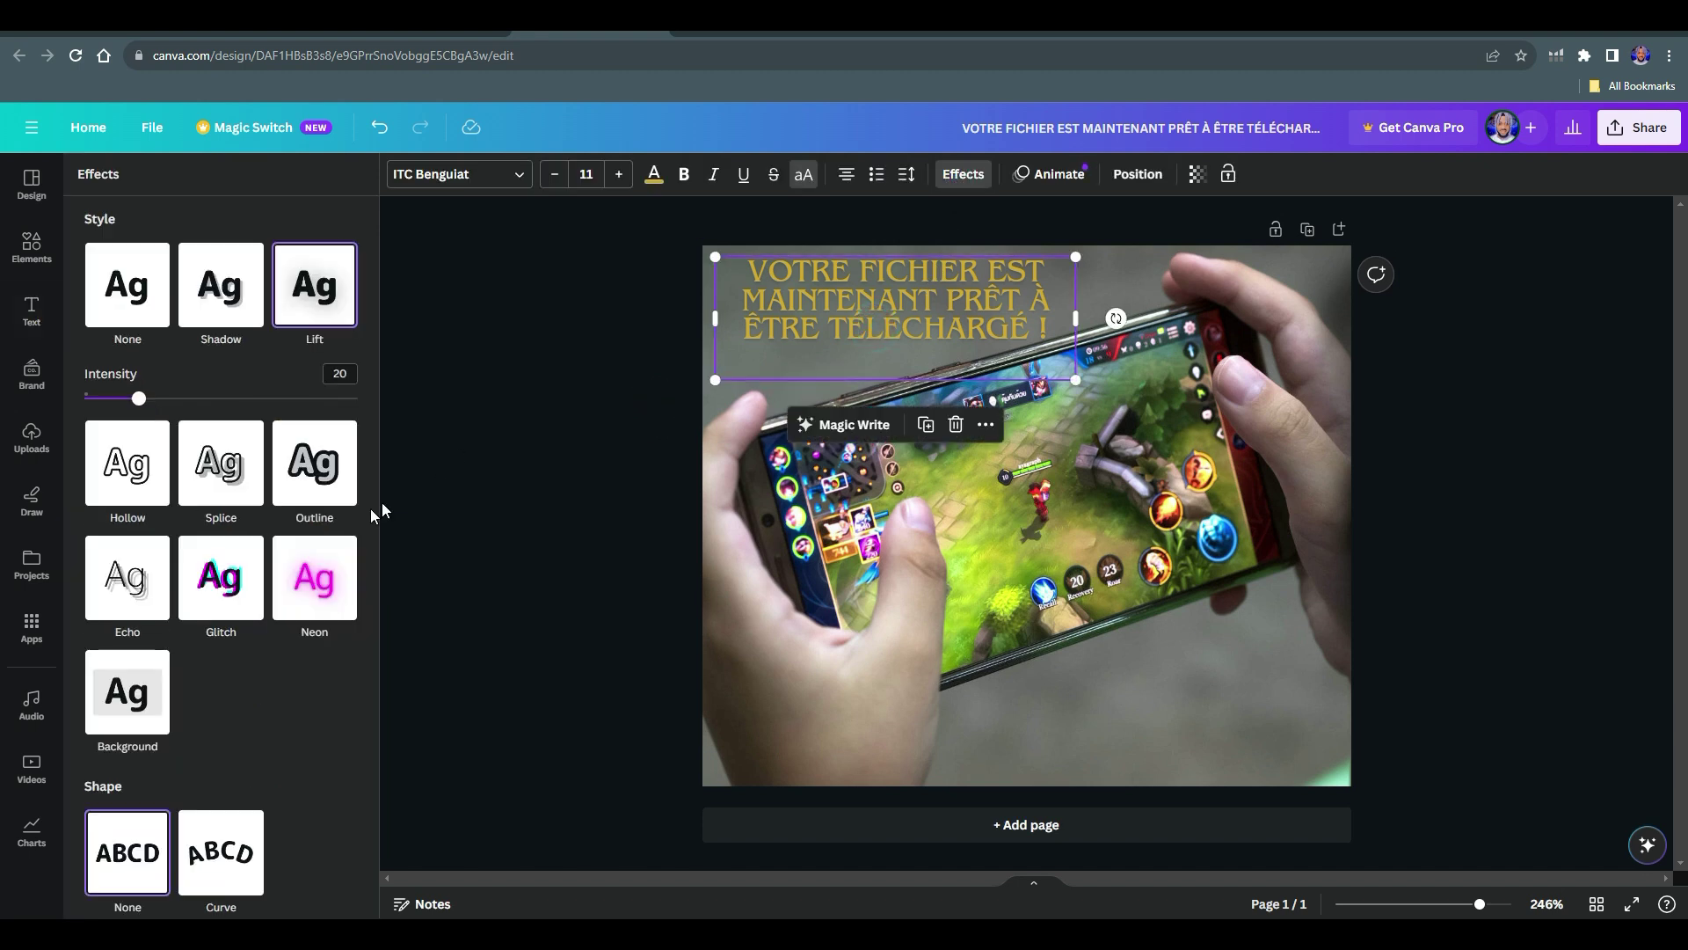
left_click(134, 704)
left_click(328, 849)
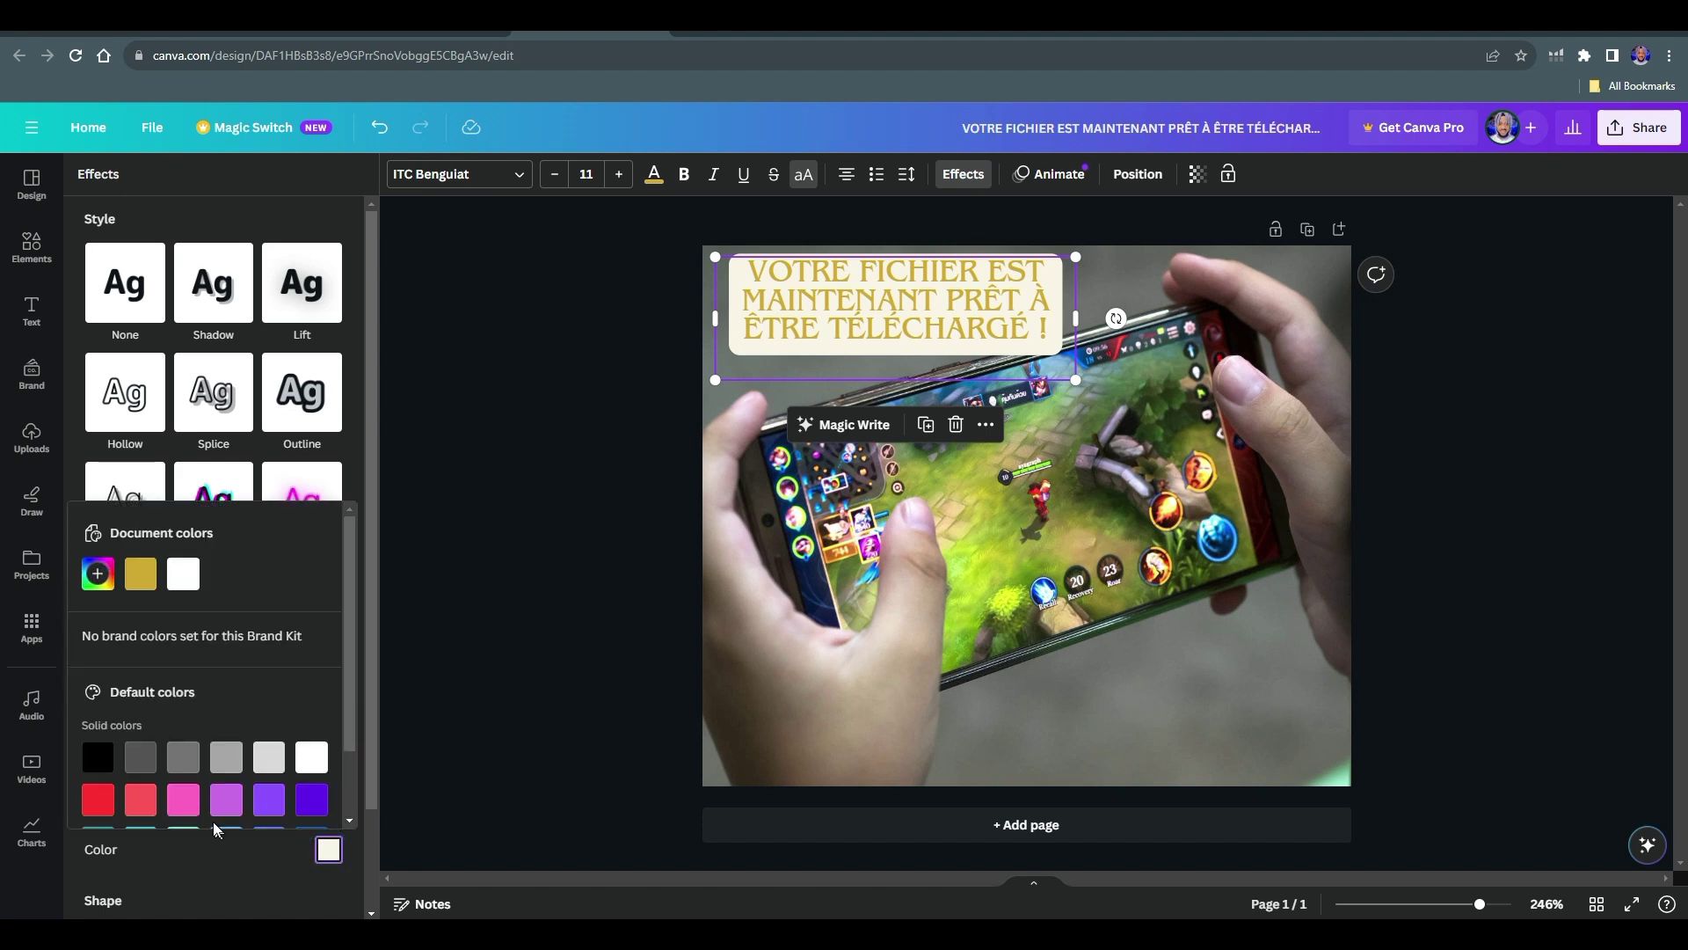
left_click(109, 768)
left_click(1073, 383)
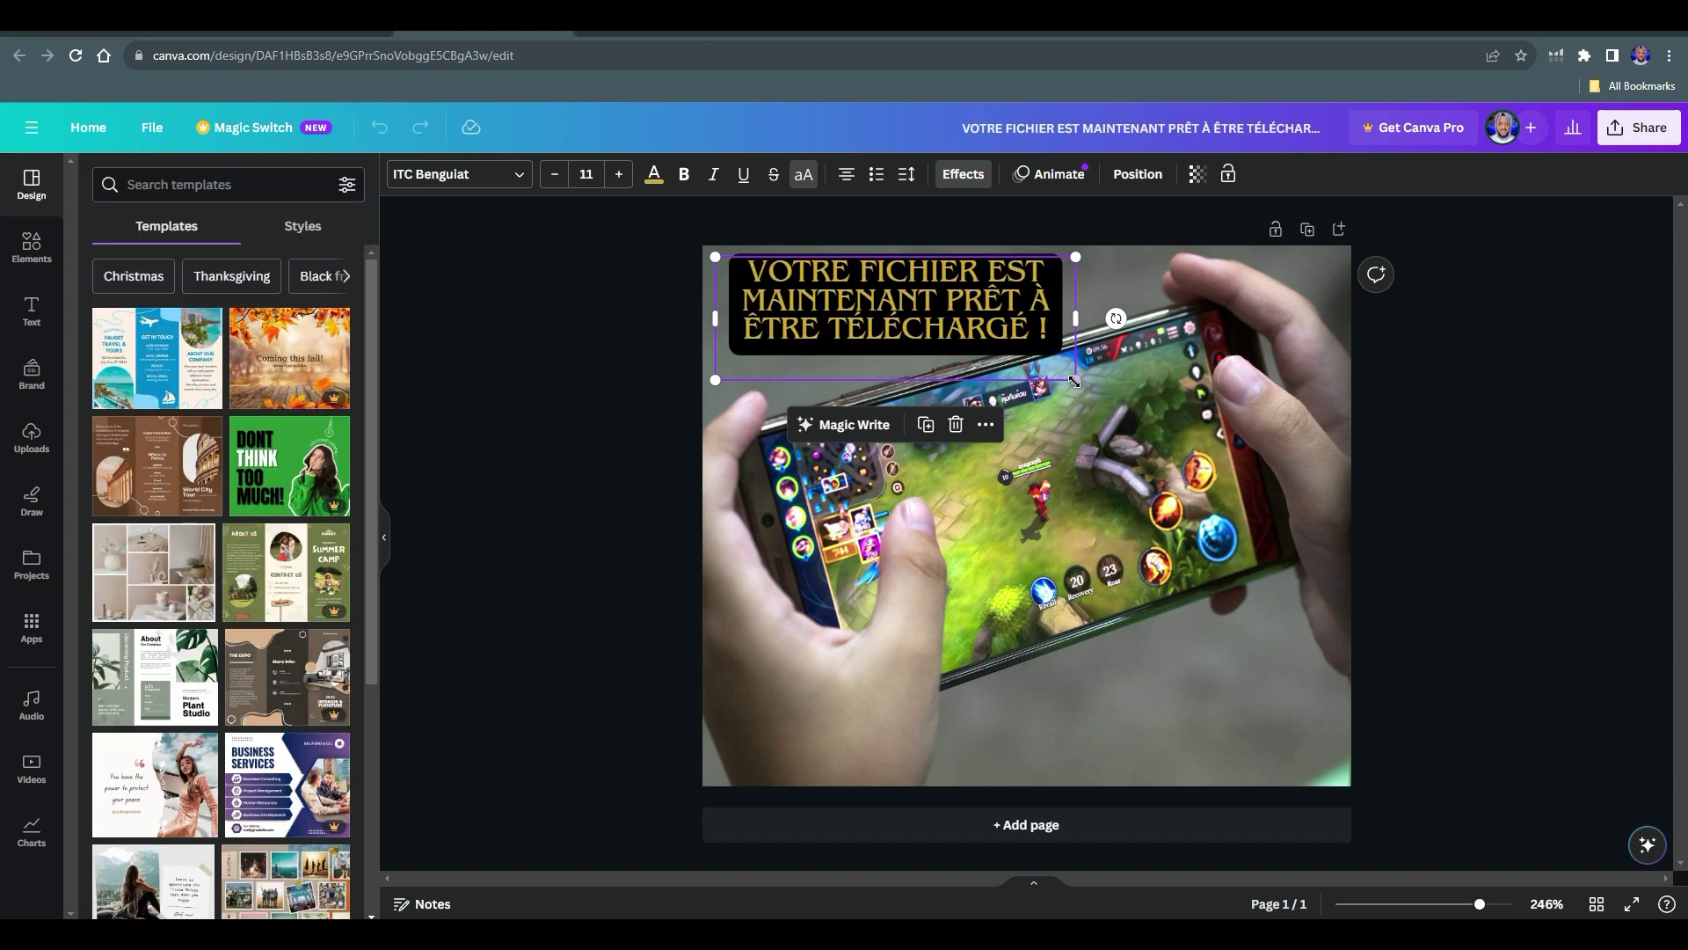
Scale the headline text box down to font size 9.9, keeping it in the banner's upper left corner.
left_click_drag(1074, 382, 1041, 368)
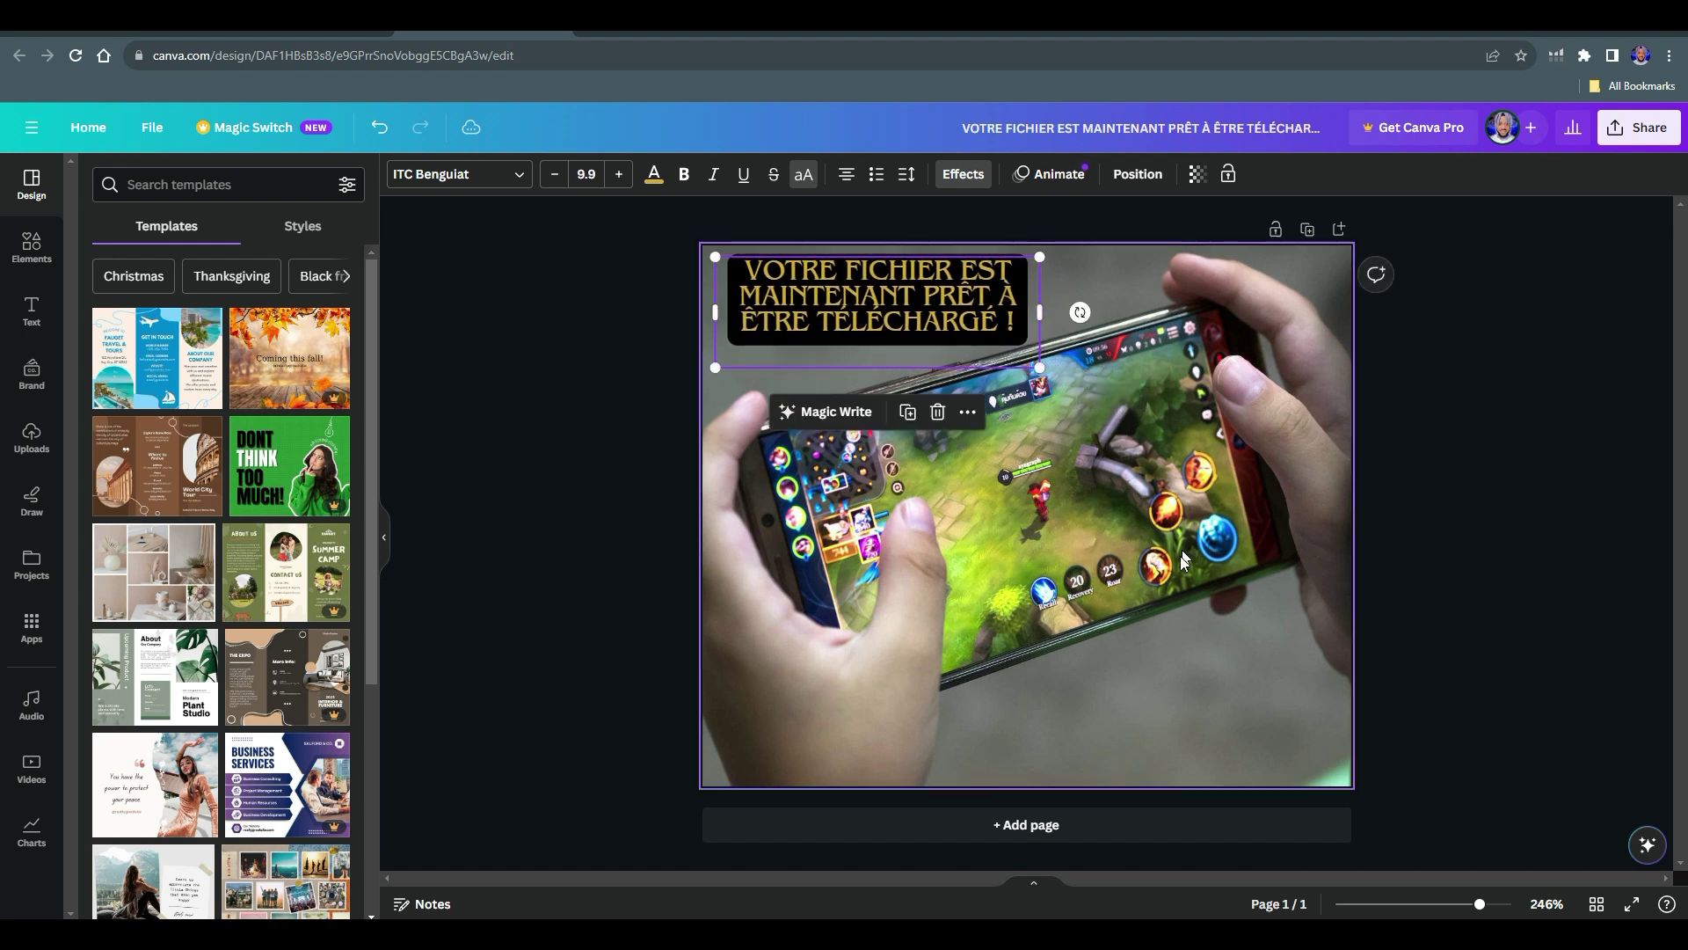
left_click(1157, 661)
left_click(1389, 578)
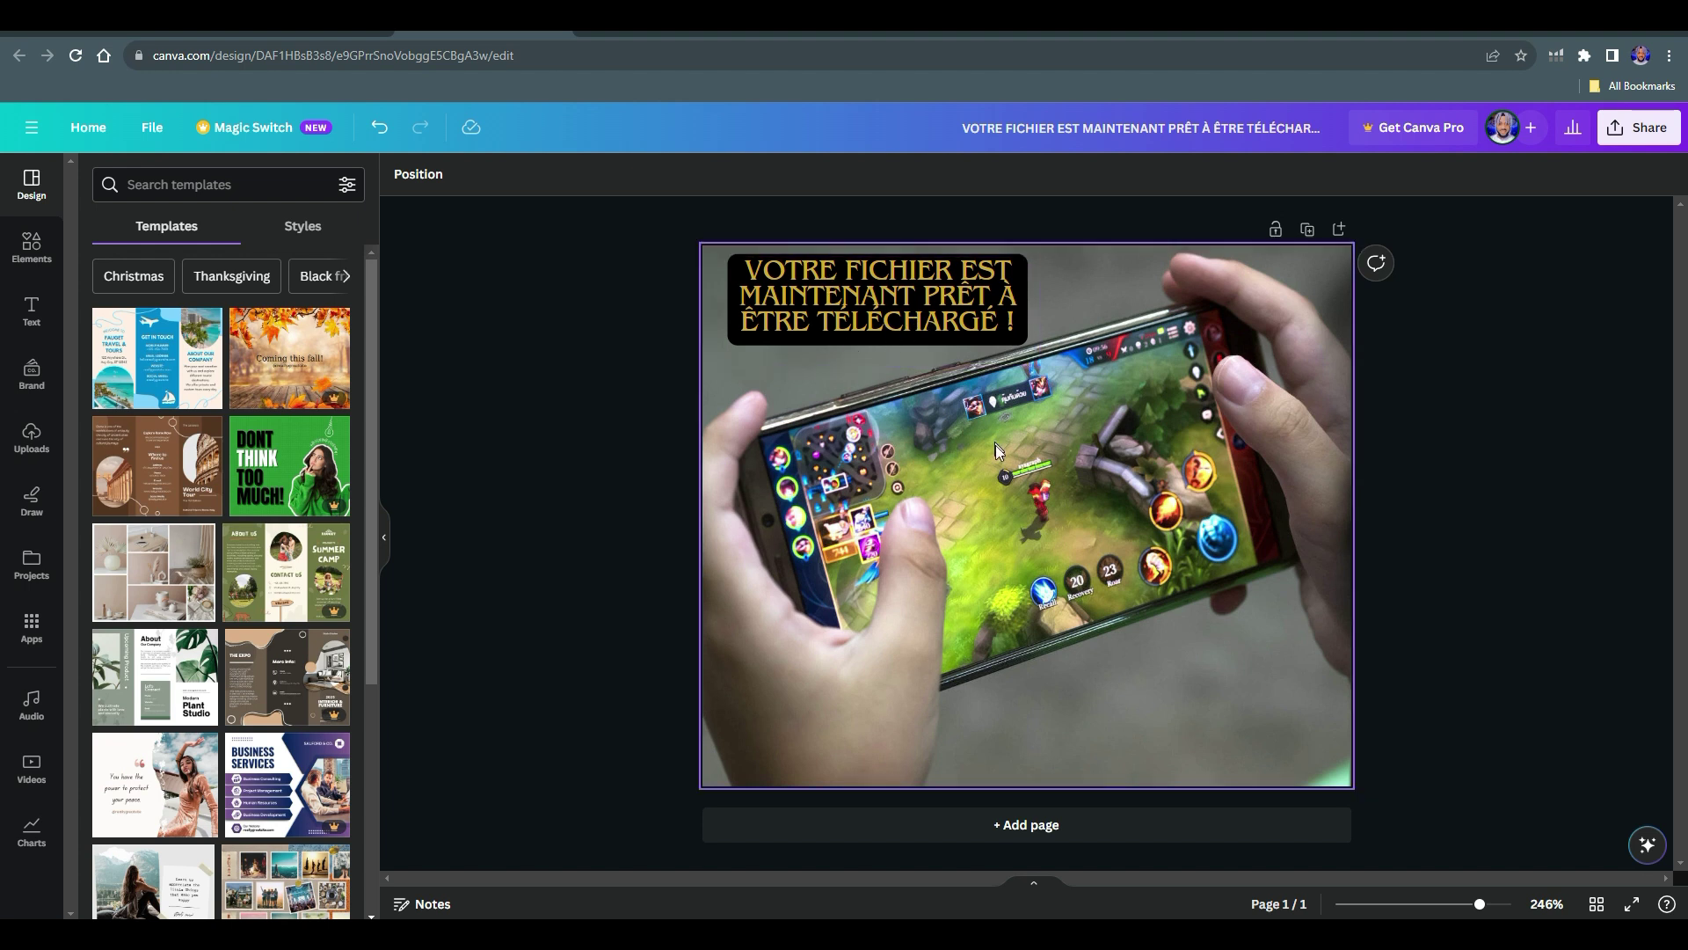
Download the finished banner as a PNG at 300 × 250 px.
left_click(1614, 130)
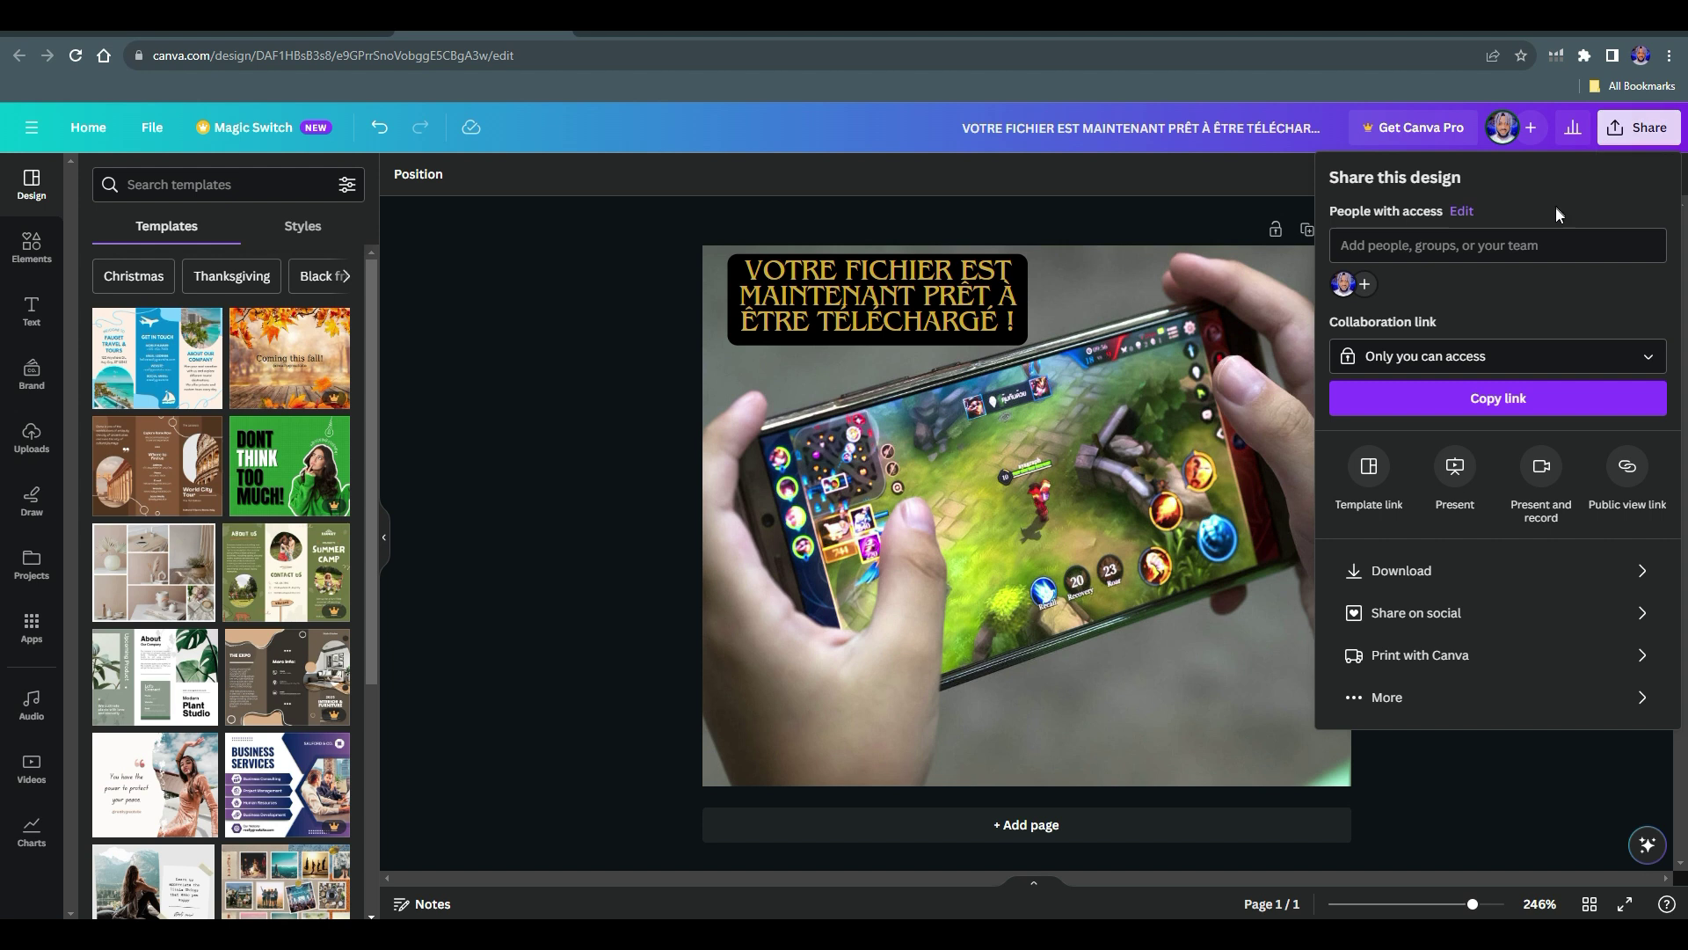
left_click(1423, 576)
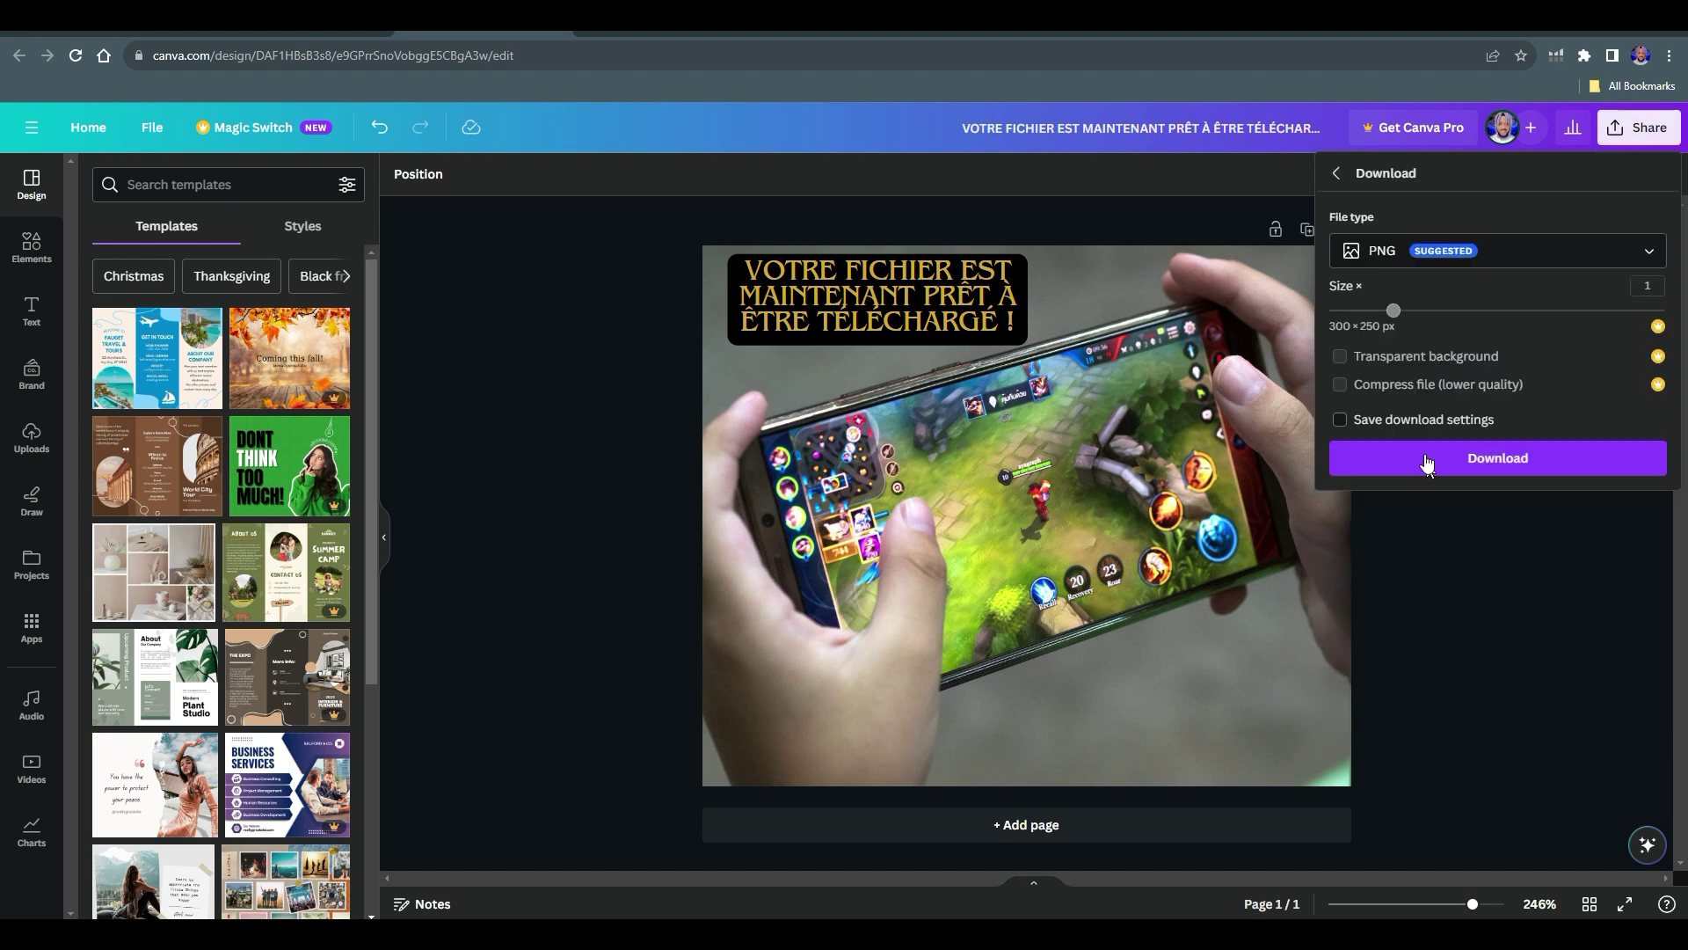
left_click(1489, 422)
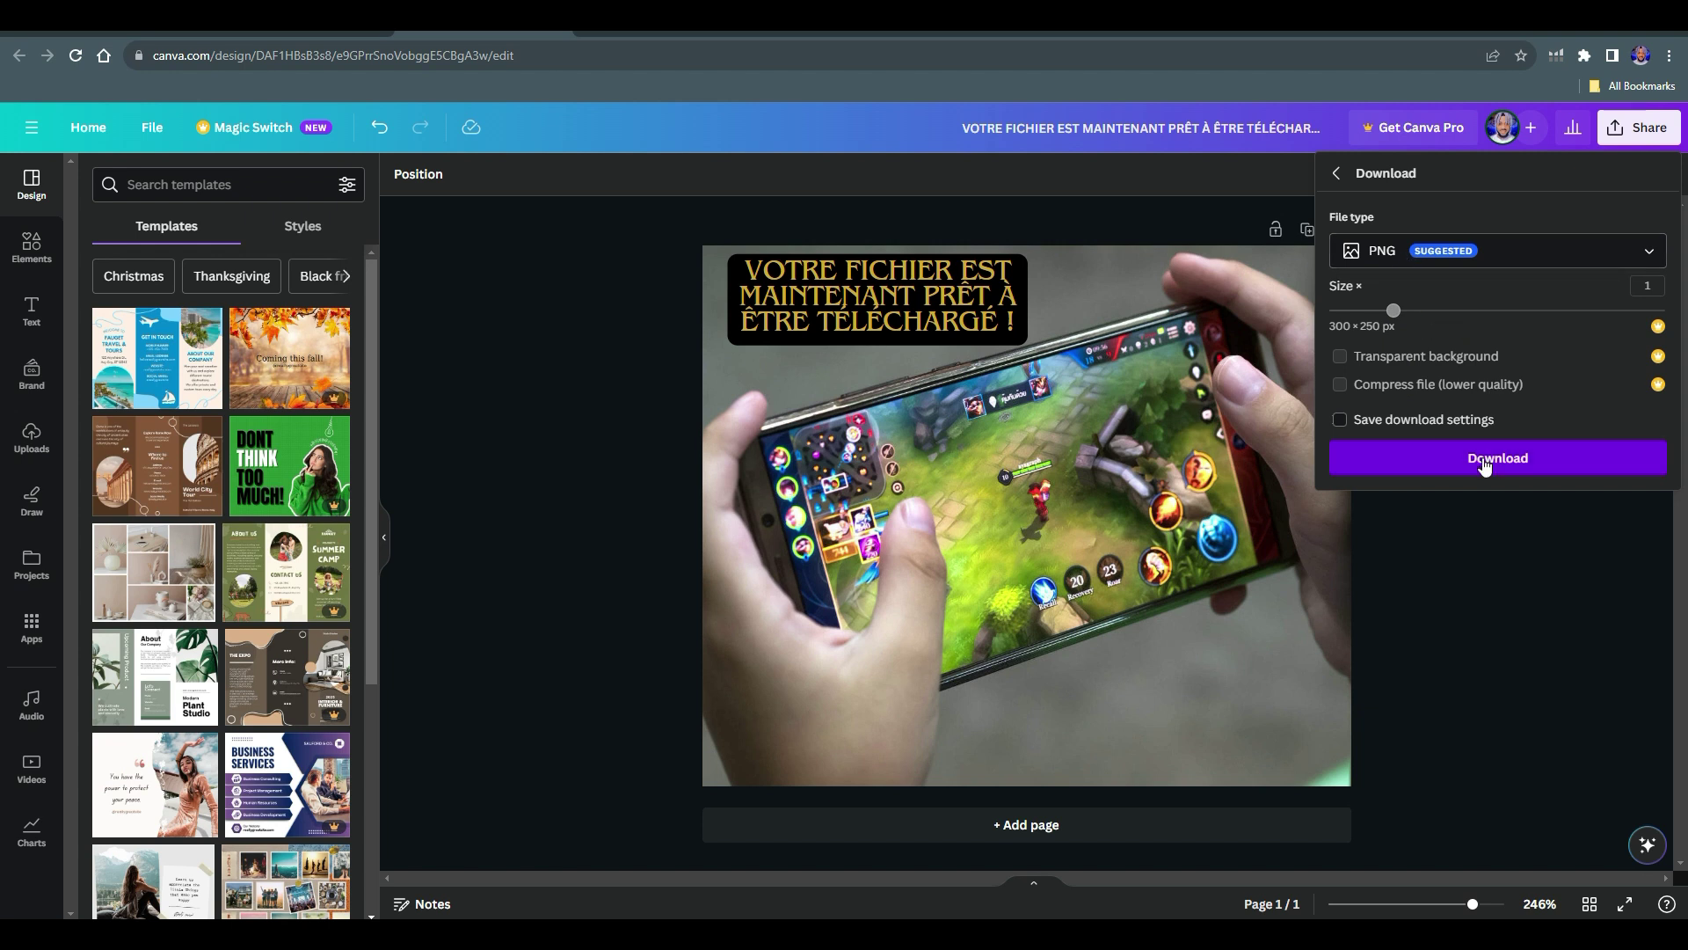
left_click(1484, 460)
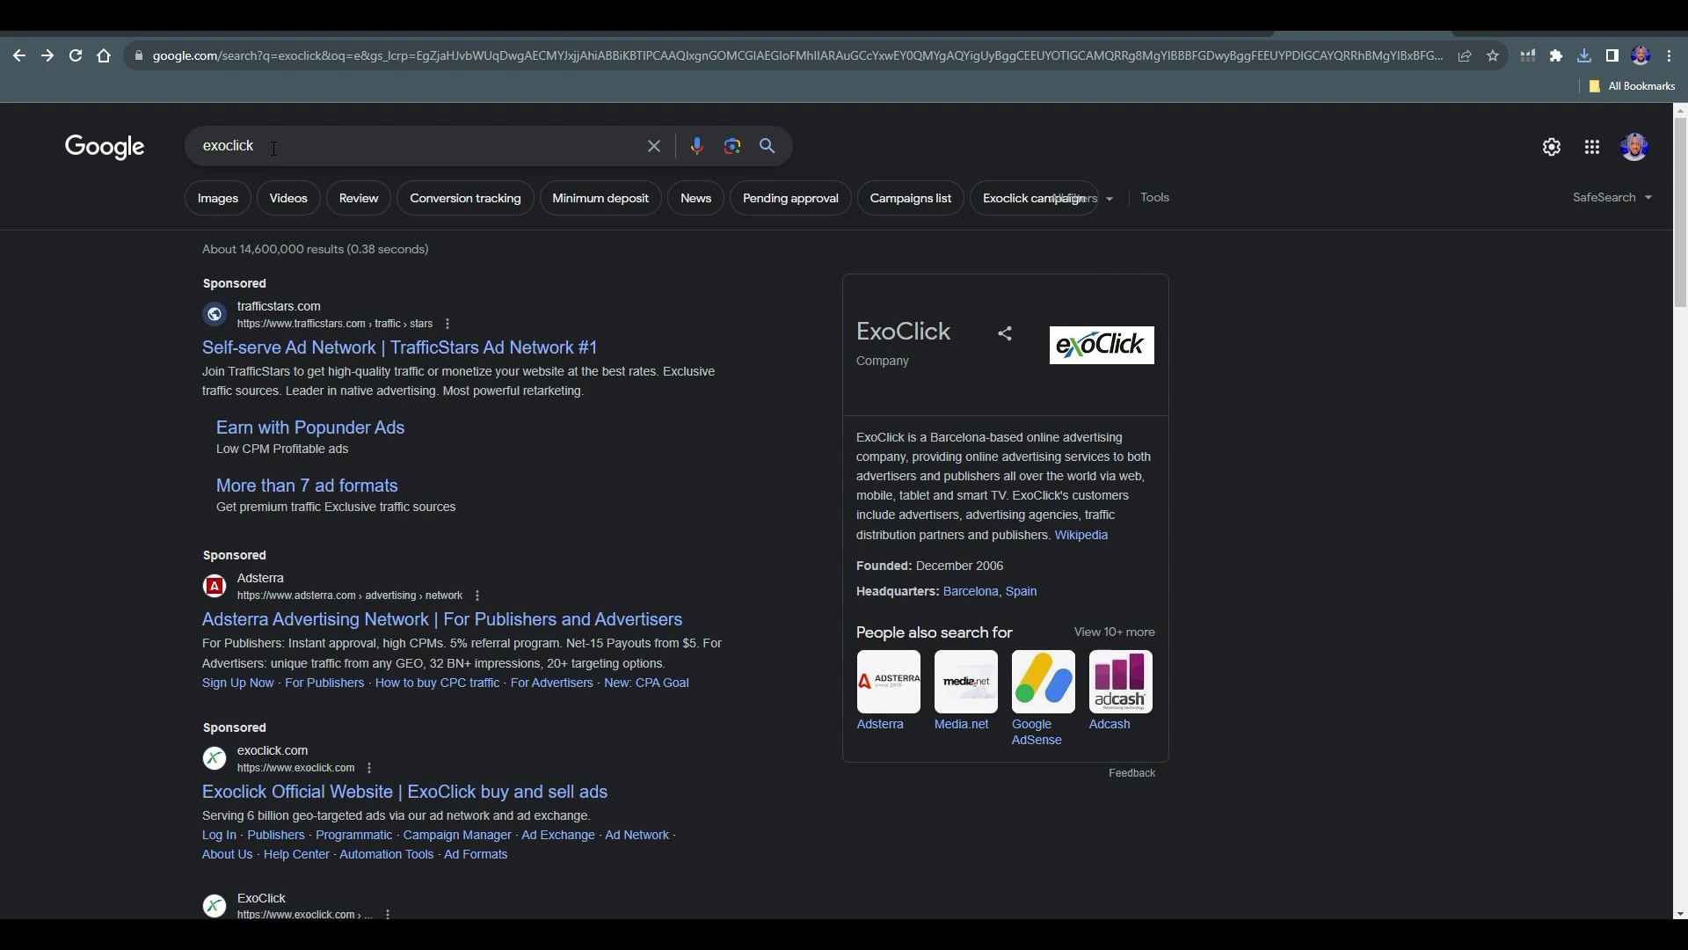
Find the "ExoClick the innovative ad network" result in the Google search and open the ExoClick website.
scroll(264, 422, "down", 3)
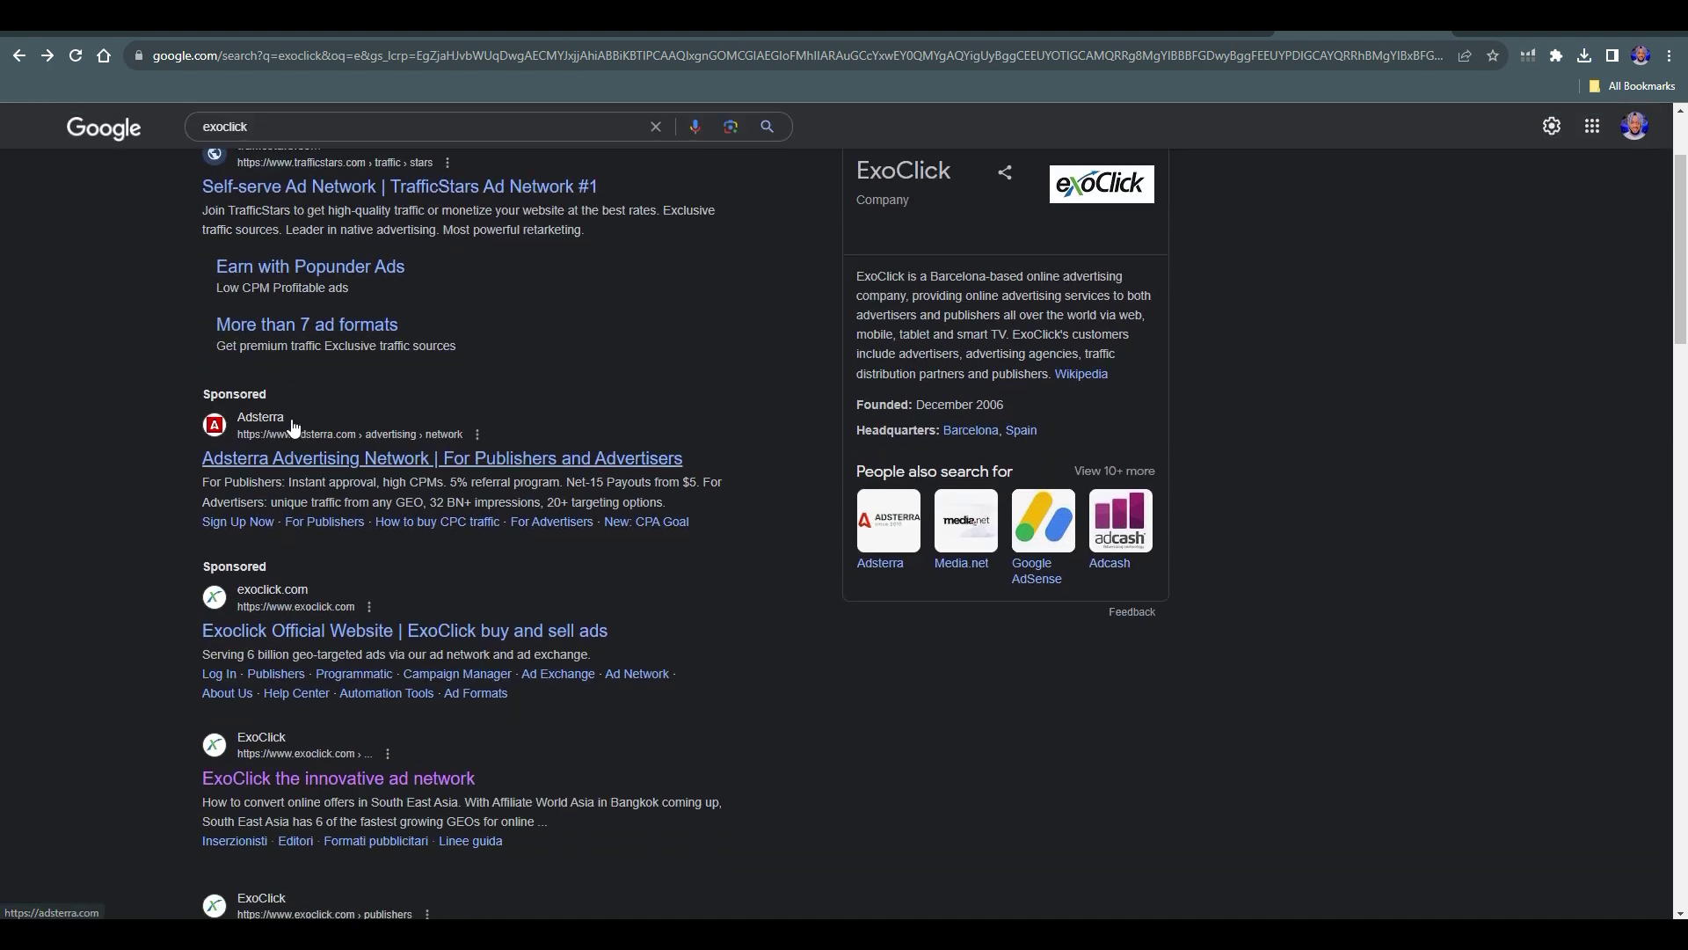
scroll(294, 429, "down", 2)
left_click(288, 508)
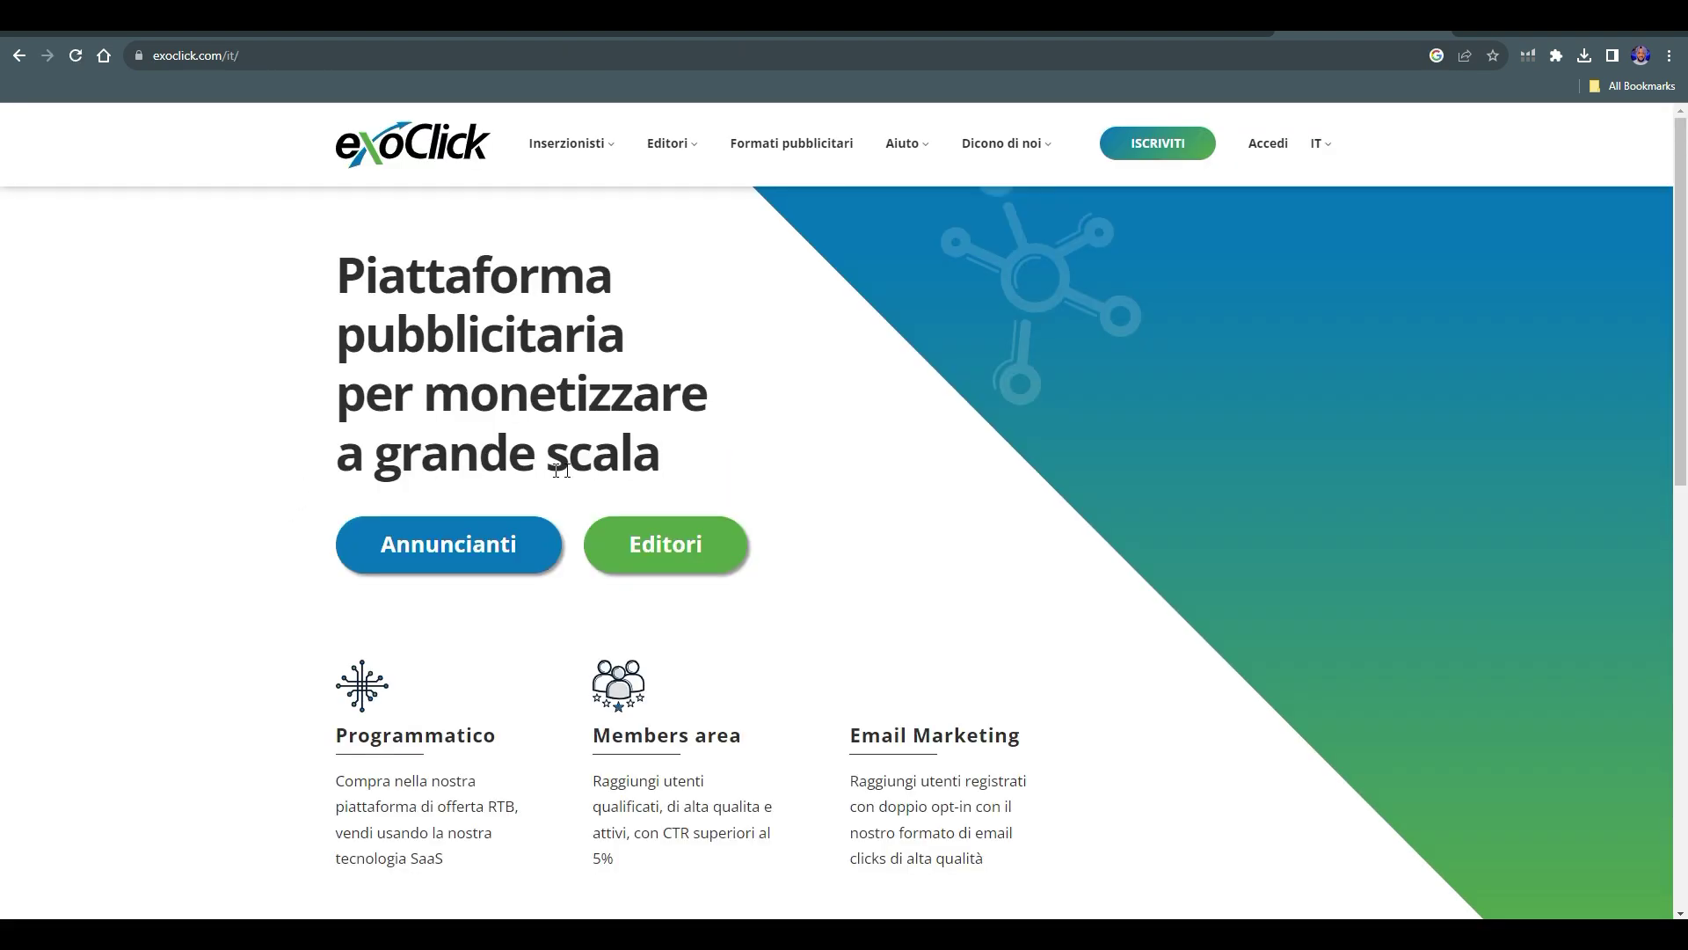
Look through ExoClick's home page, covering its advertising services and its blog, tutorial and event sections.
scroll(716, 220, "down", 2)
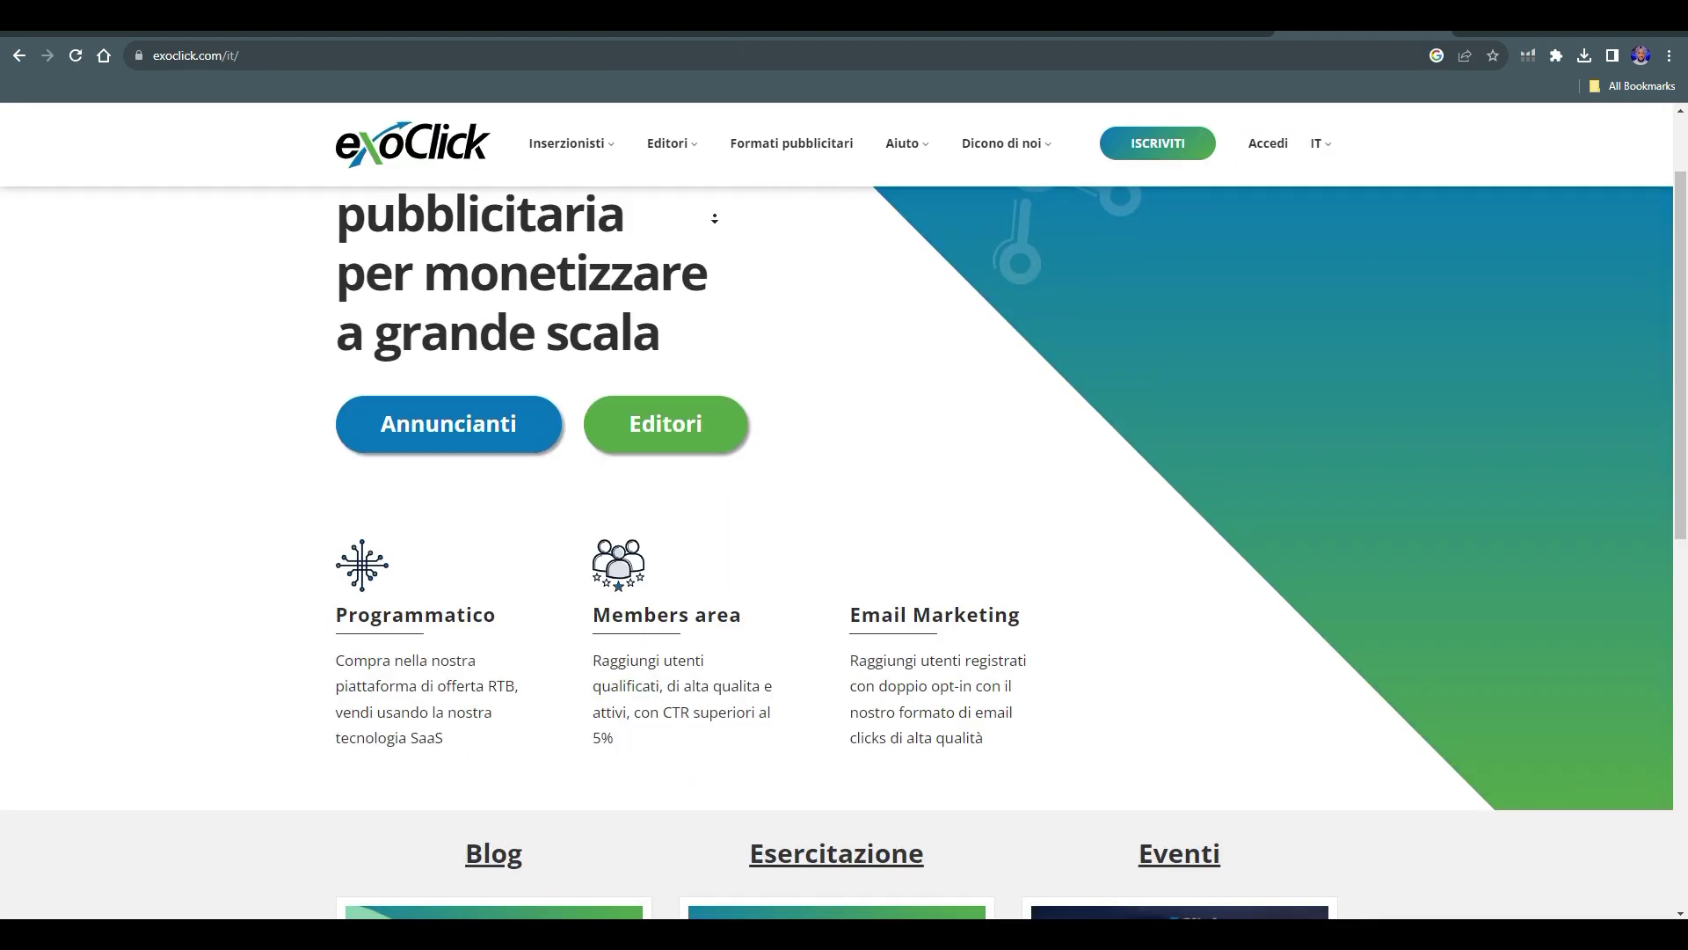
scroll(715, 218, "down", 1)
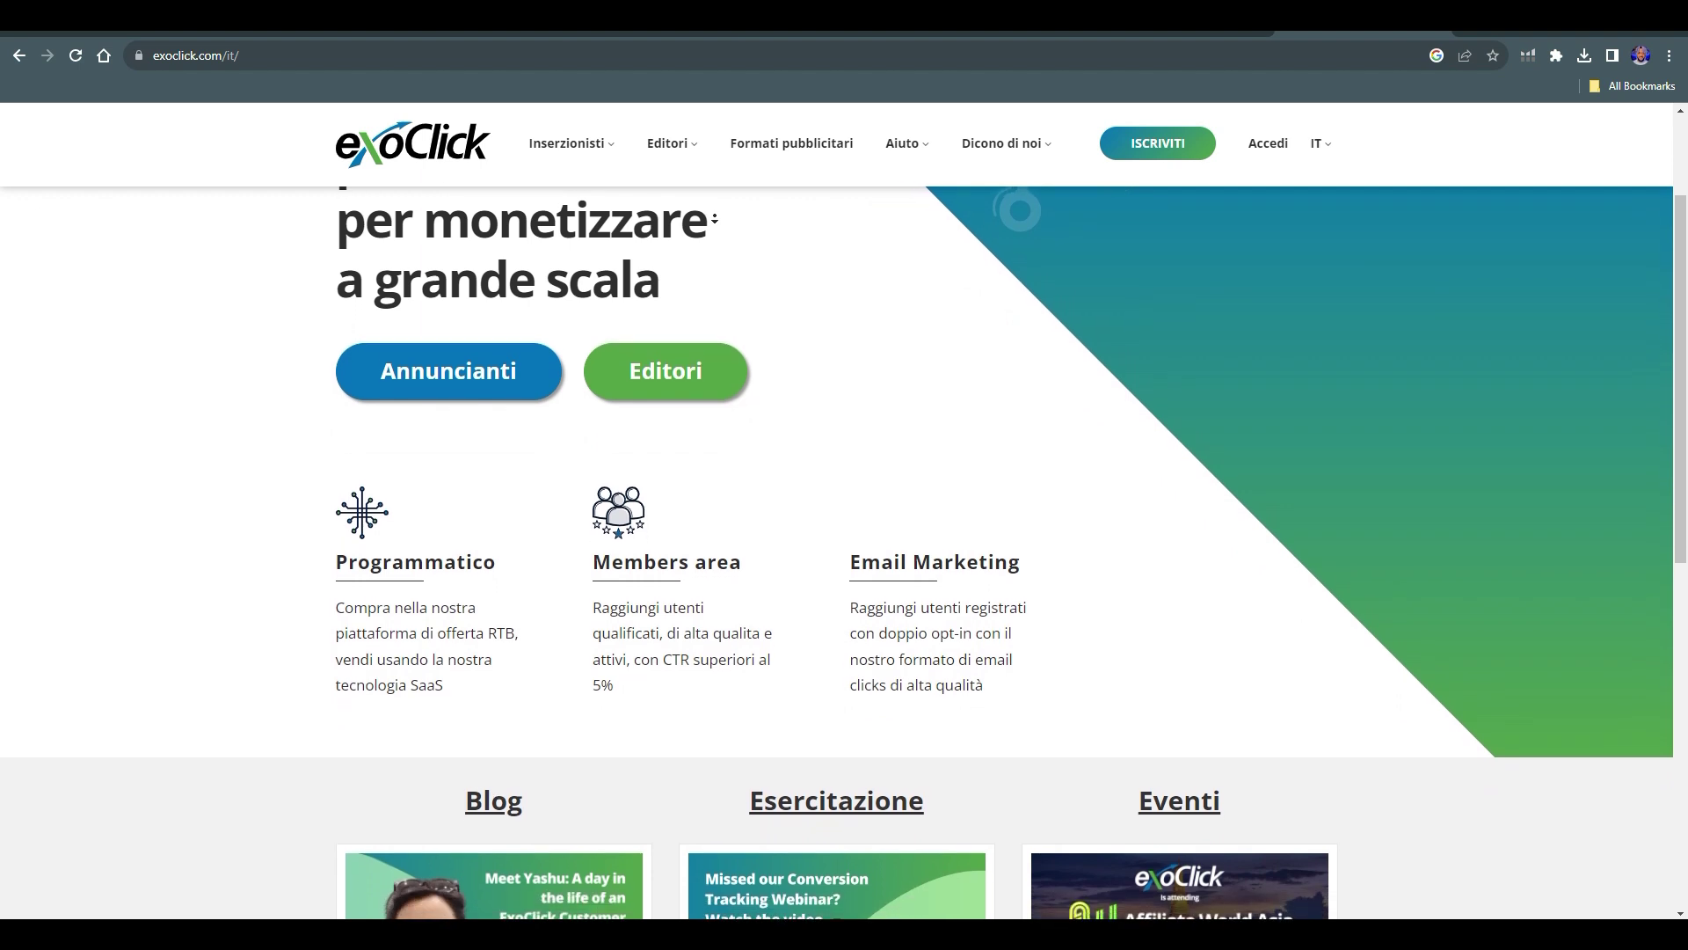
scroll(715, 218, "down", 1)
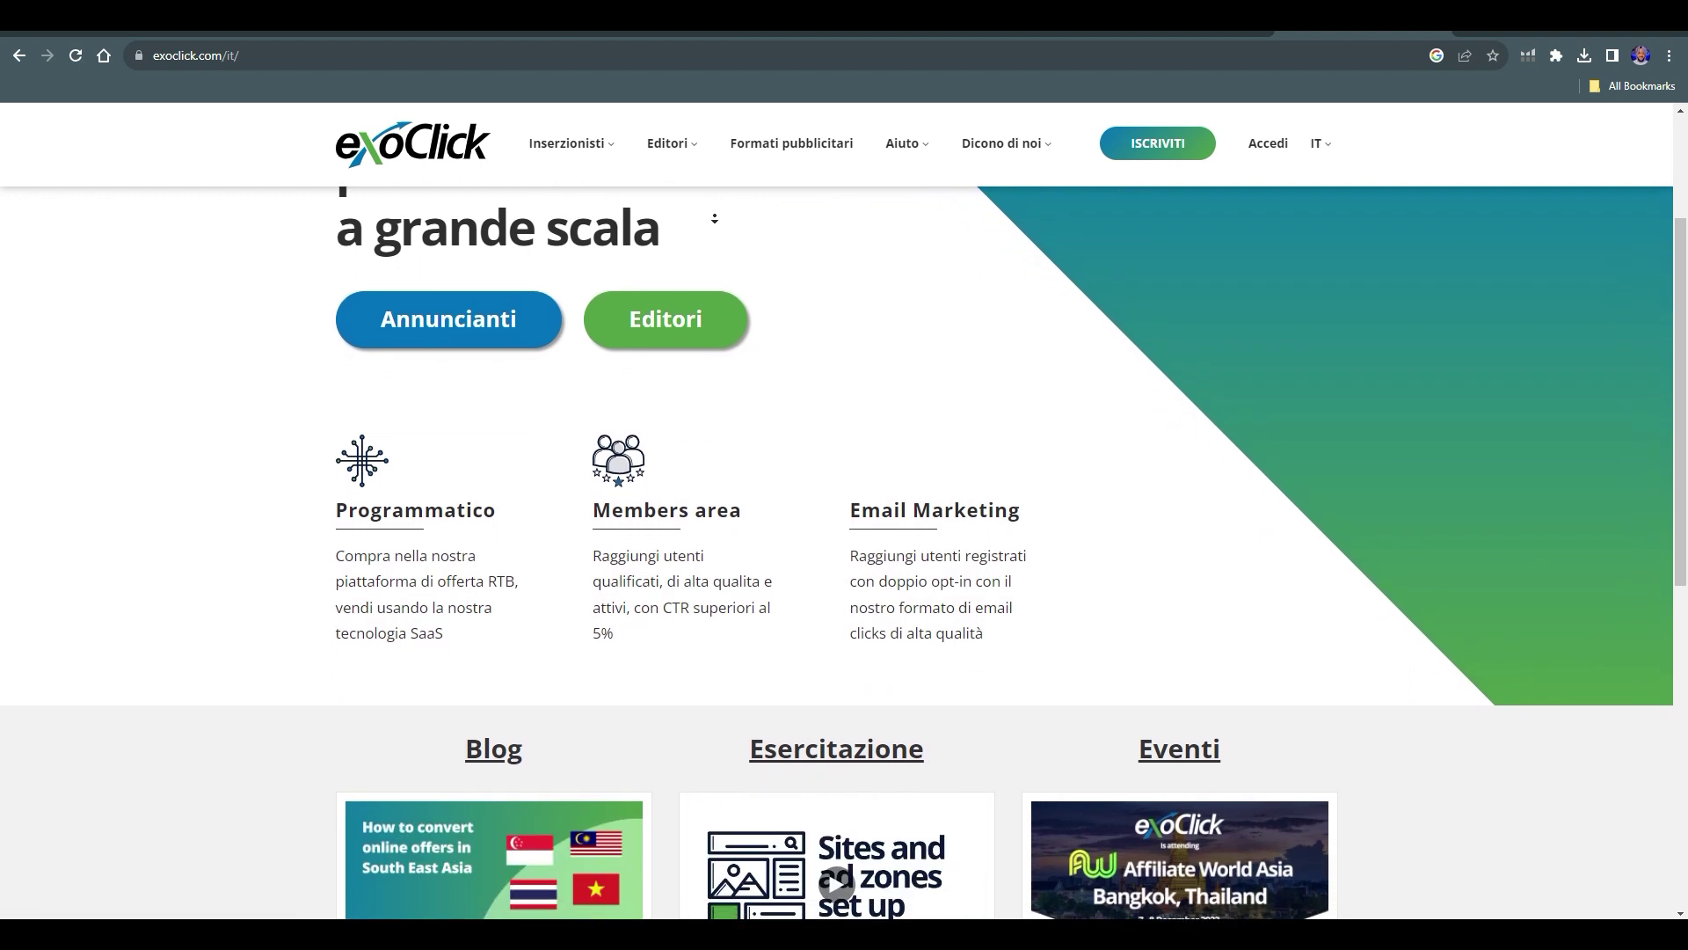
scroll(715, 218, "down", 1)
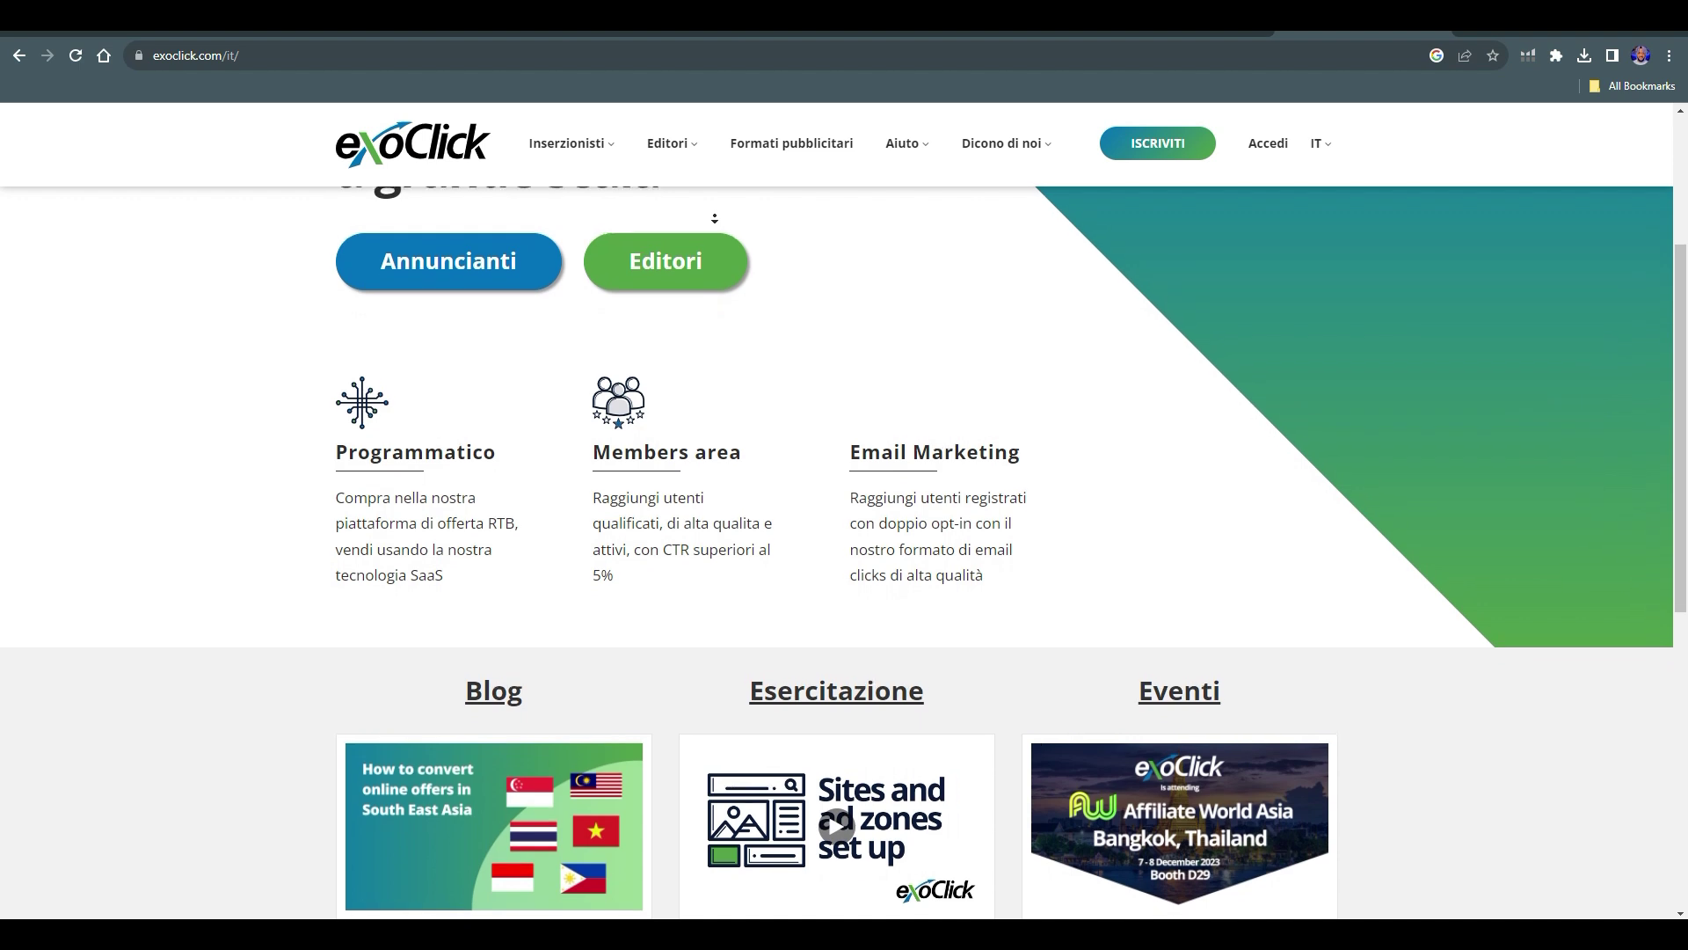
scroll(715, 218, "down", 3)
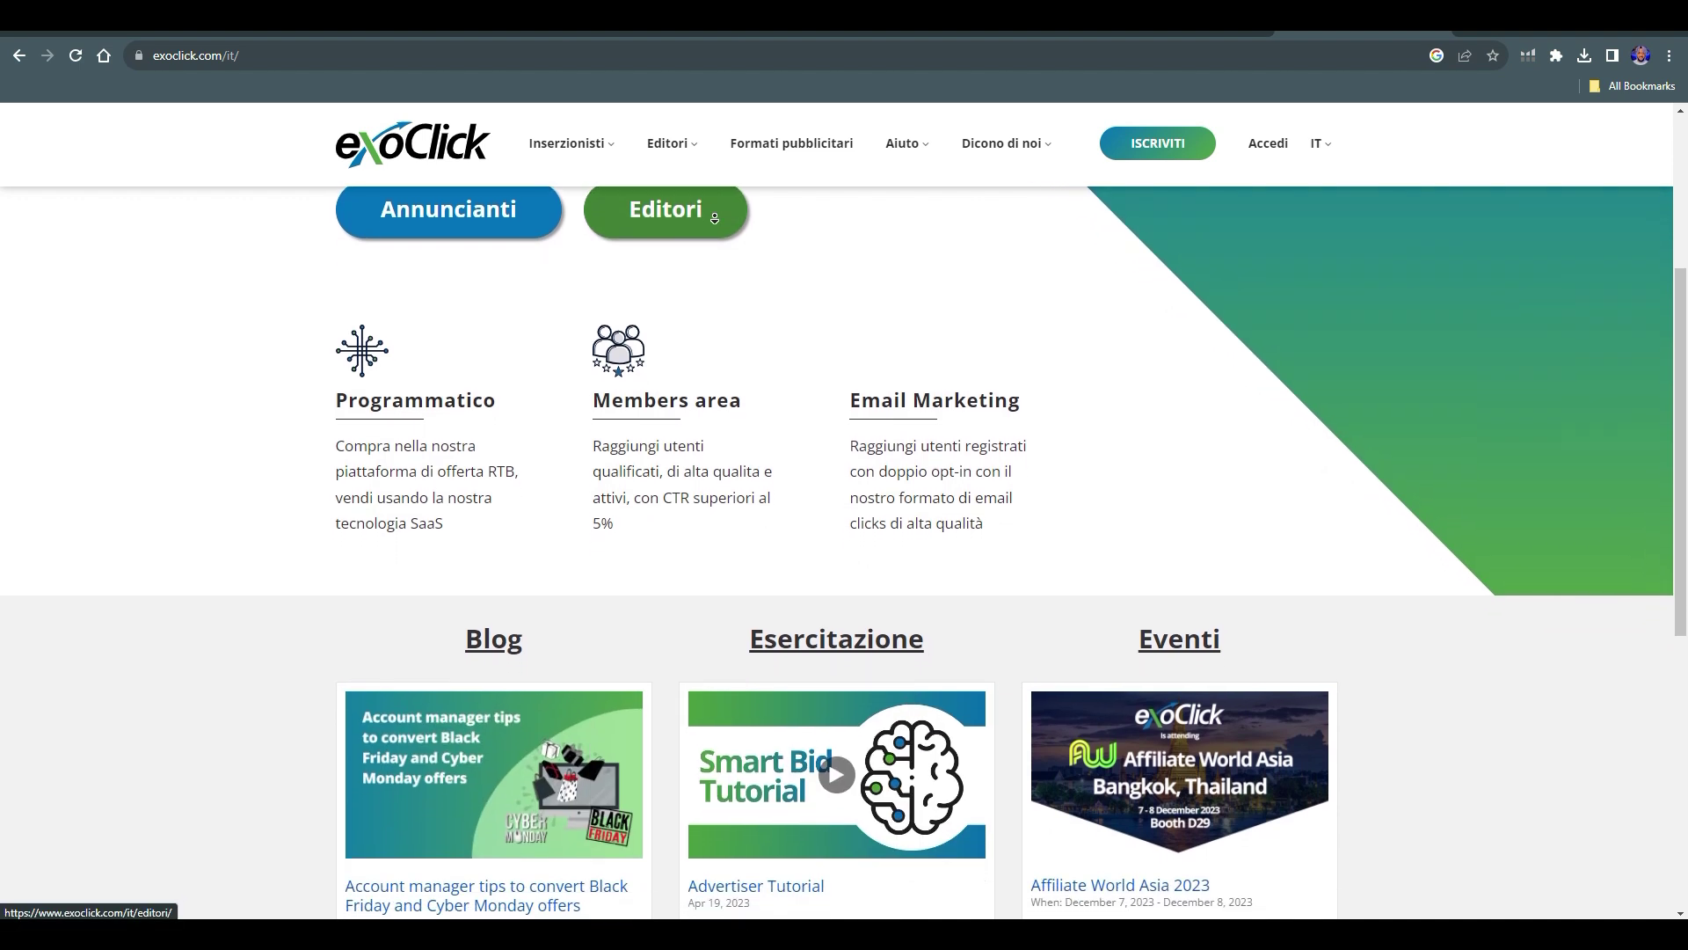
scroll(715, 218, "down", 1)
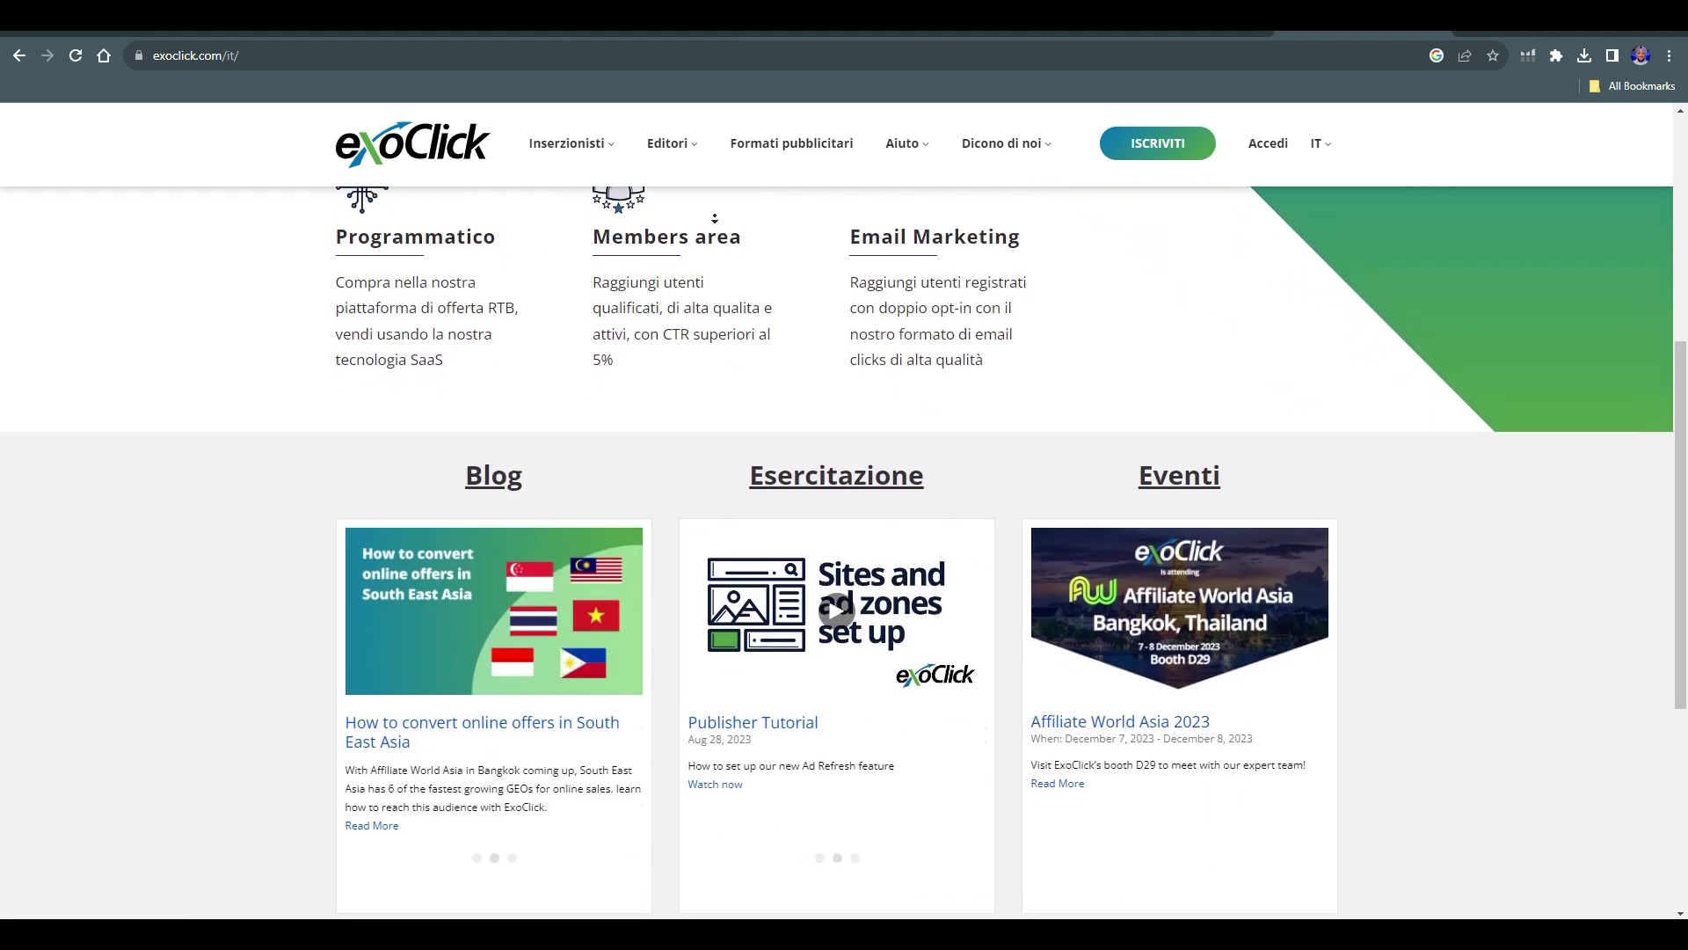
Open the sign-up page for a new ExoClick account.
scroll(715, 218, "down", 1)
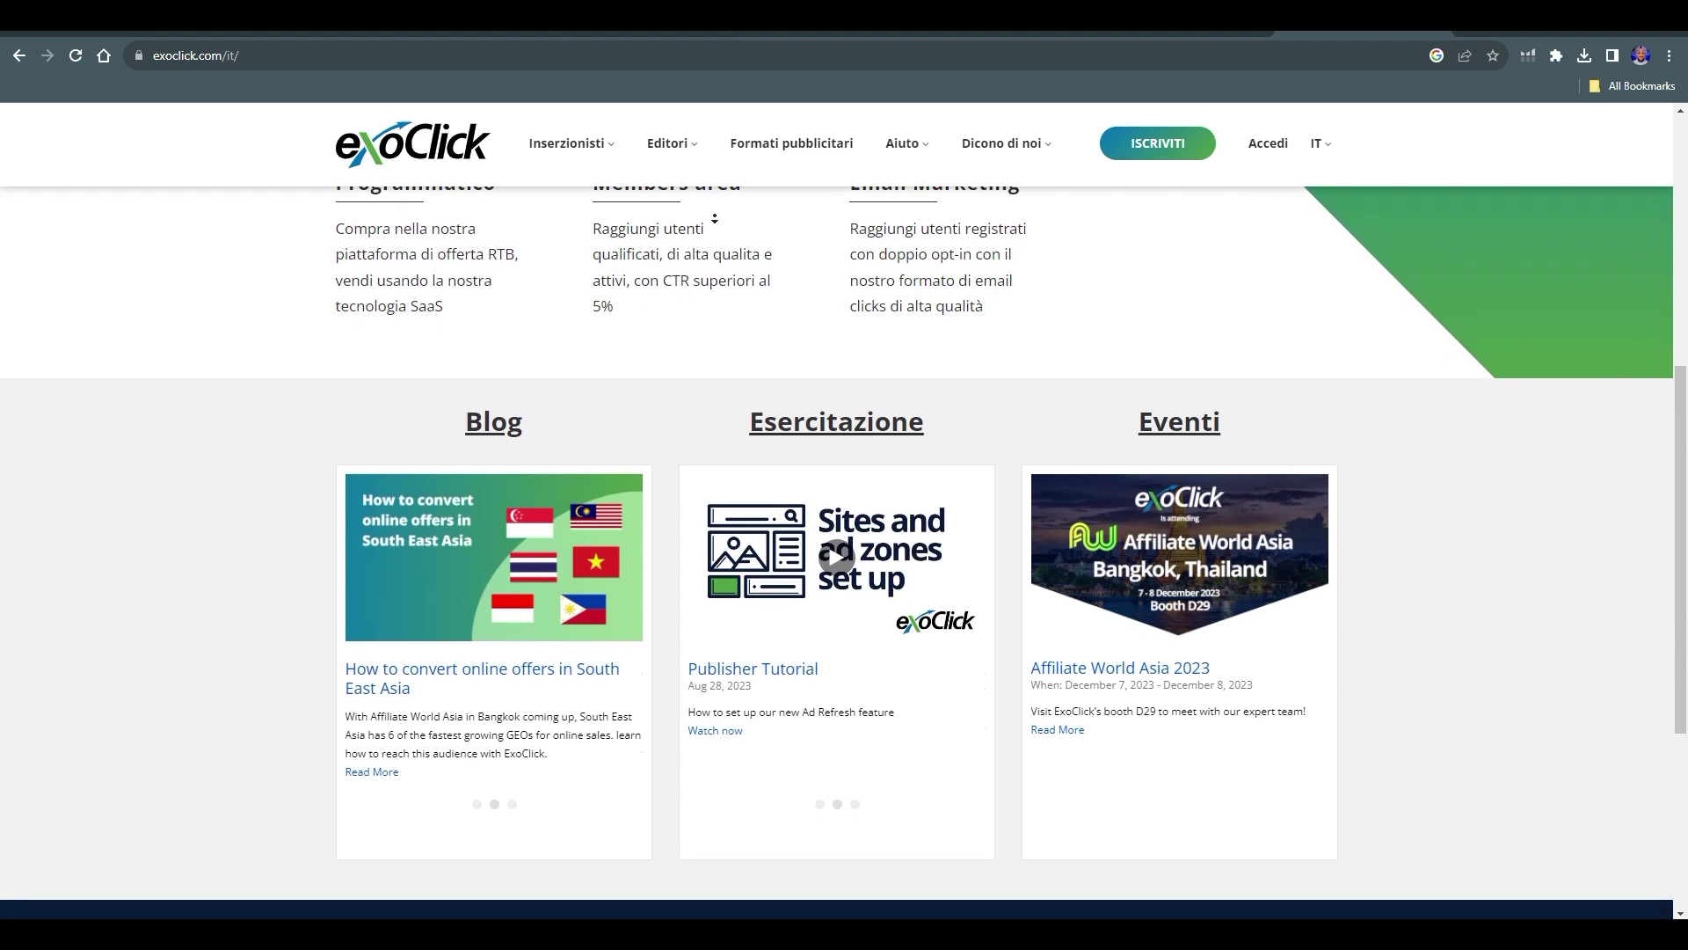
scroll(715, 218, "down", 1)
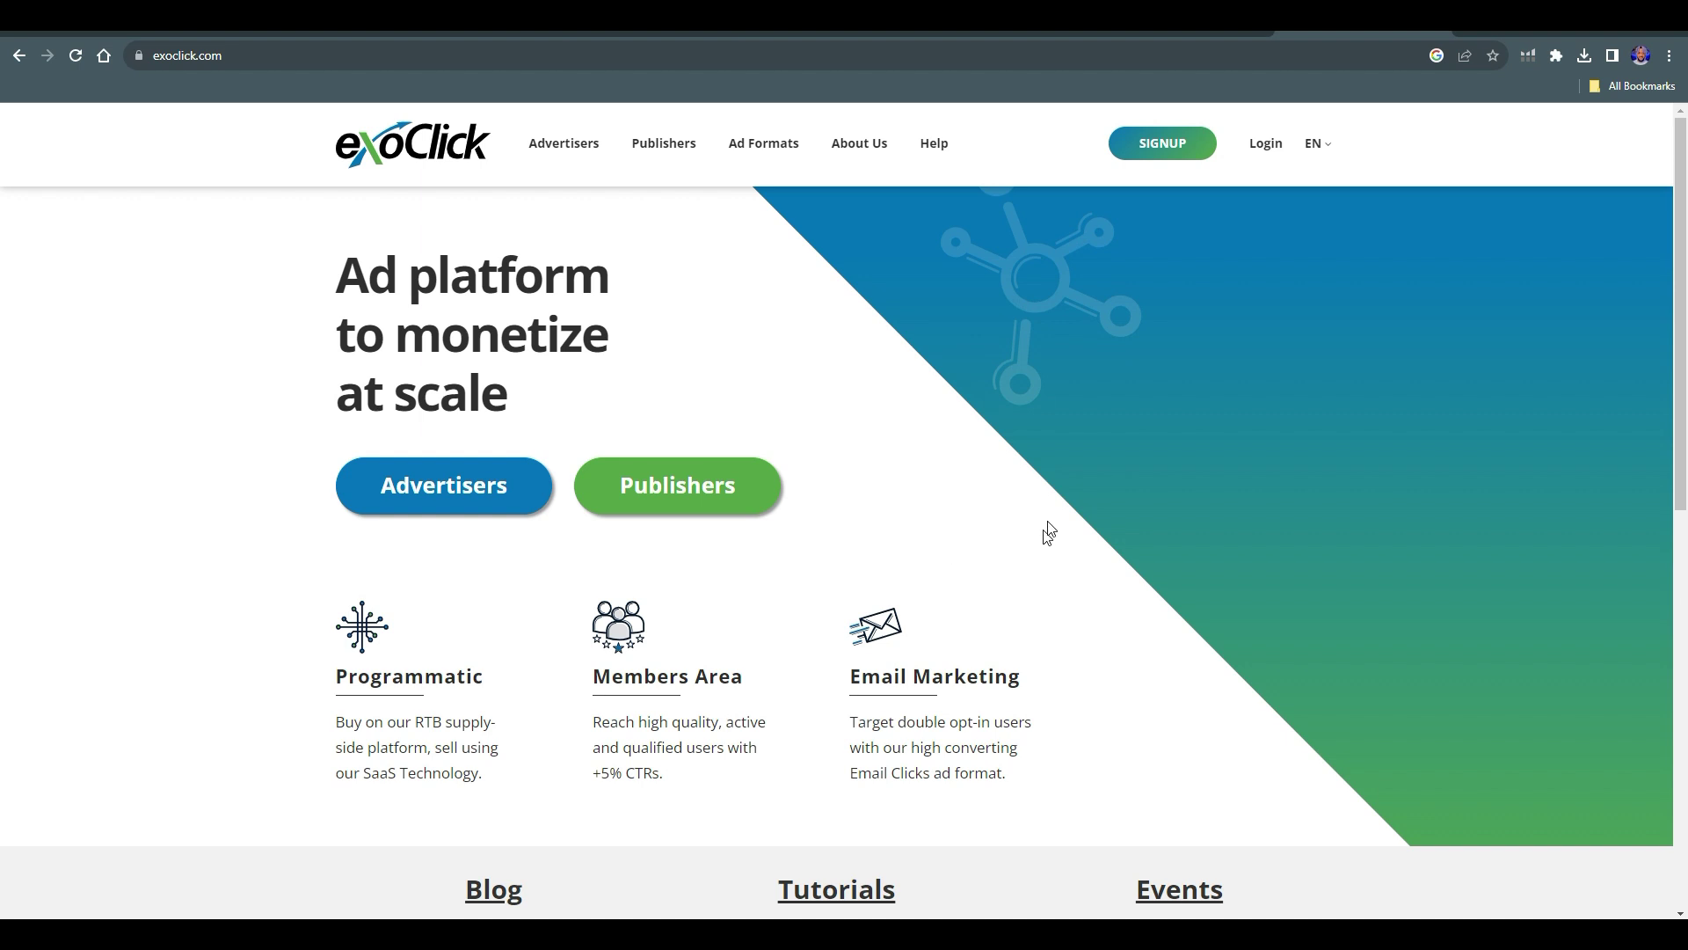
left_click(1151, 158)
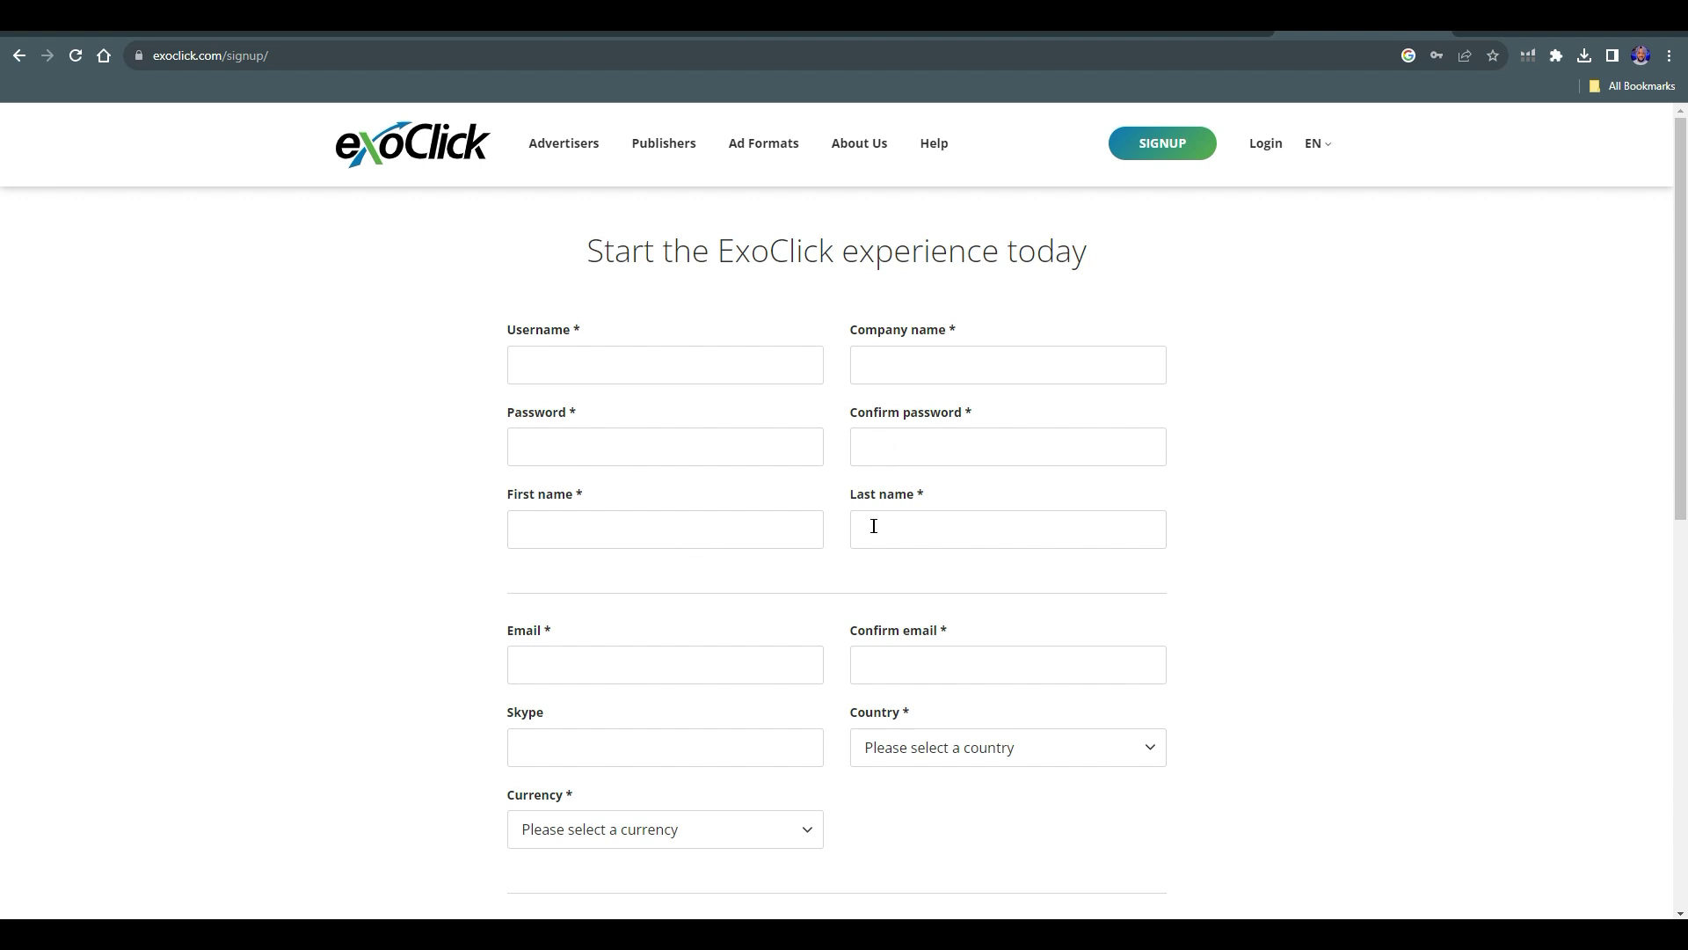
Examine the registration form's personal details, country and currency choices, account types and conditions.
scroll(836, 554, "down", 1)
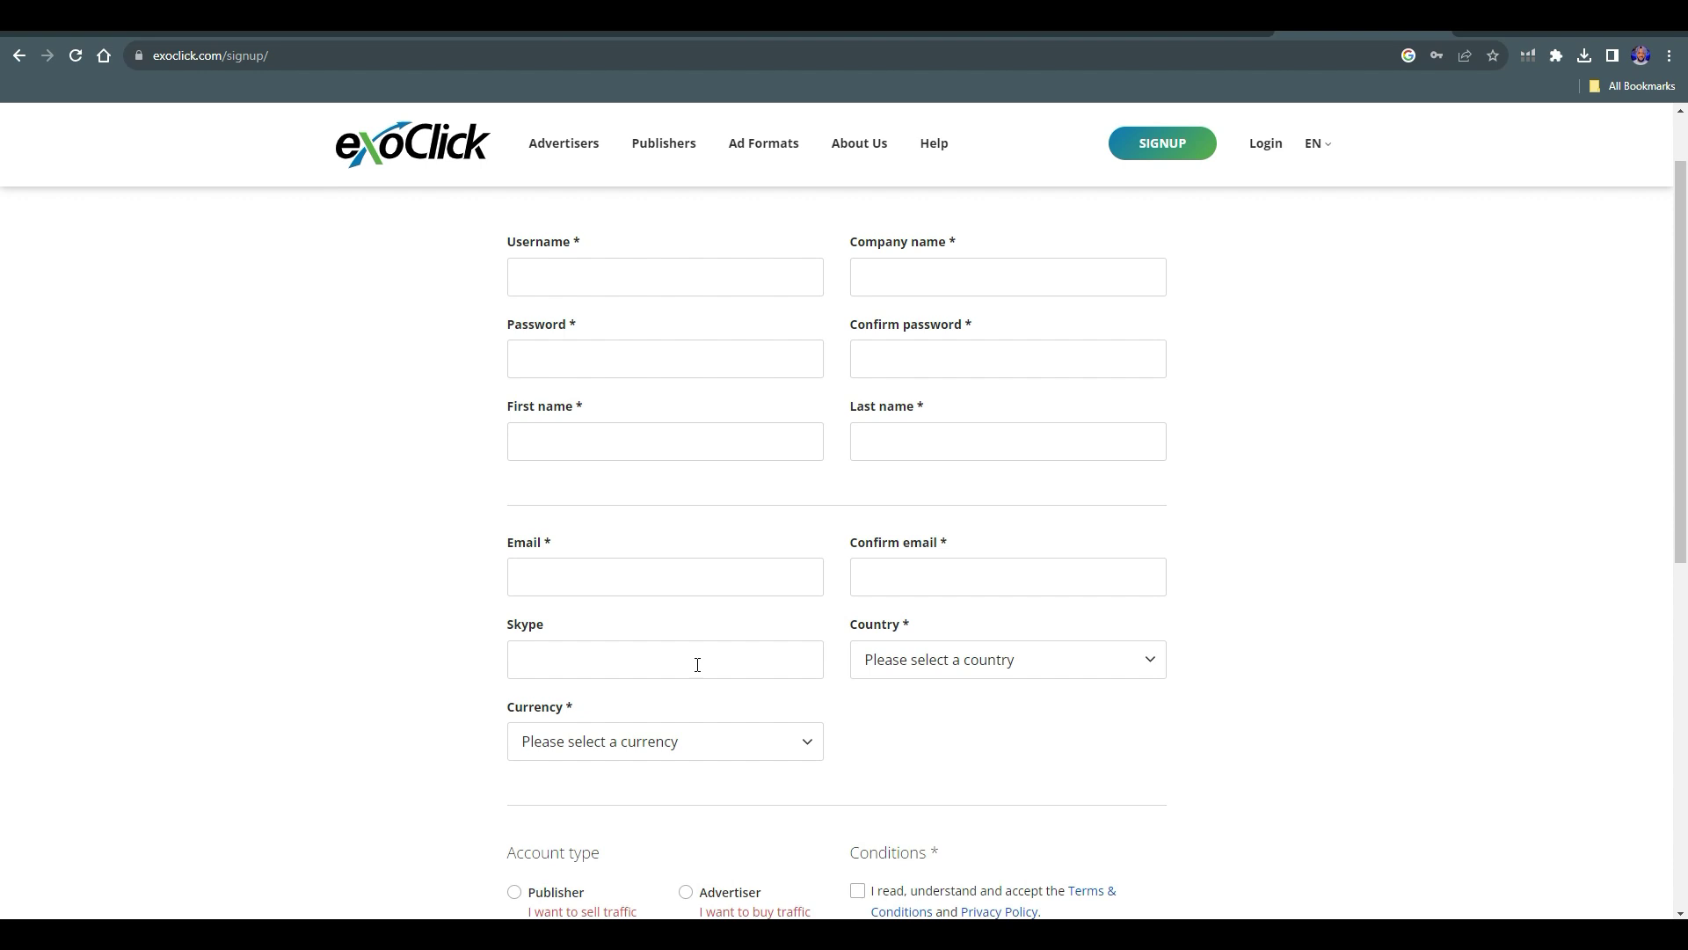
left_click(922, 661)
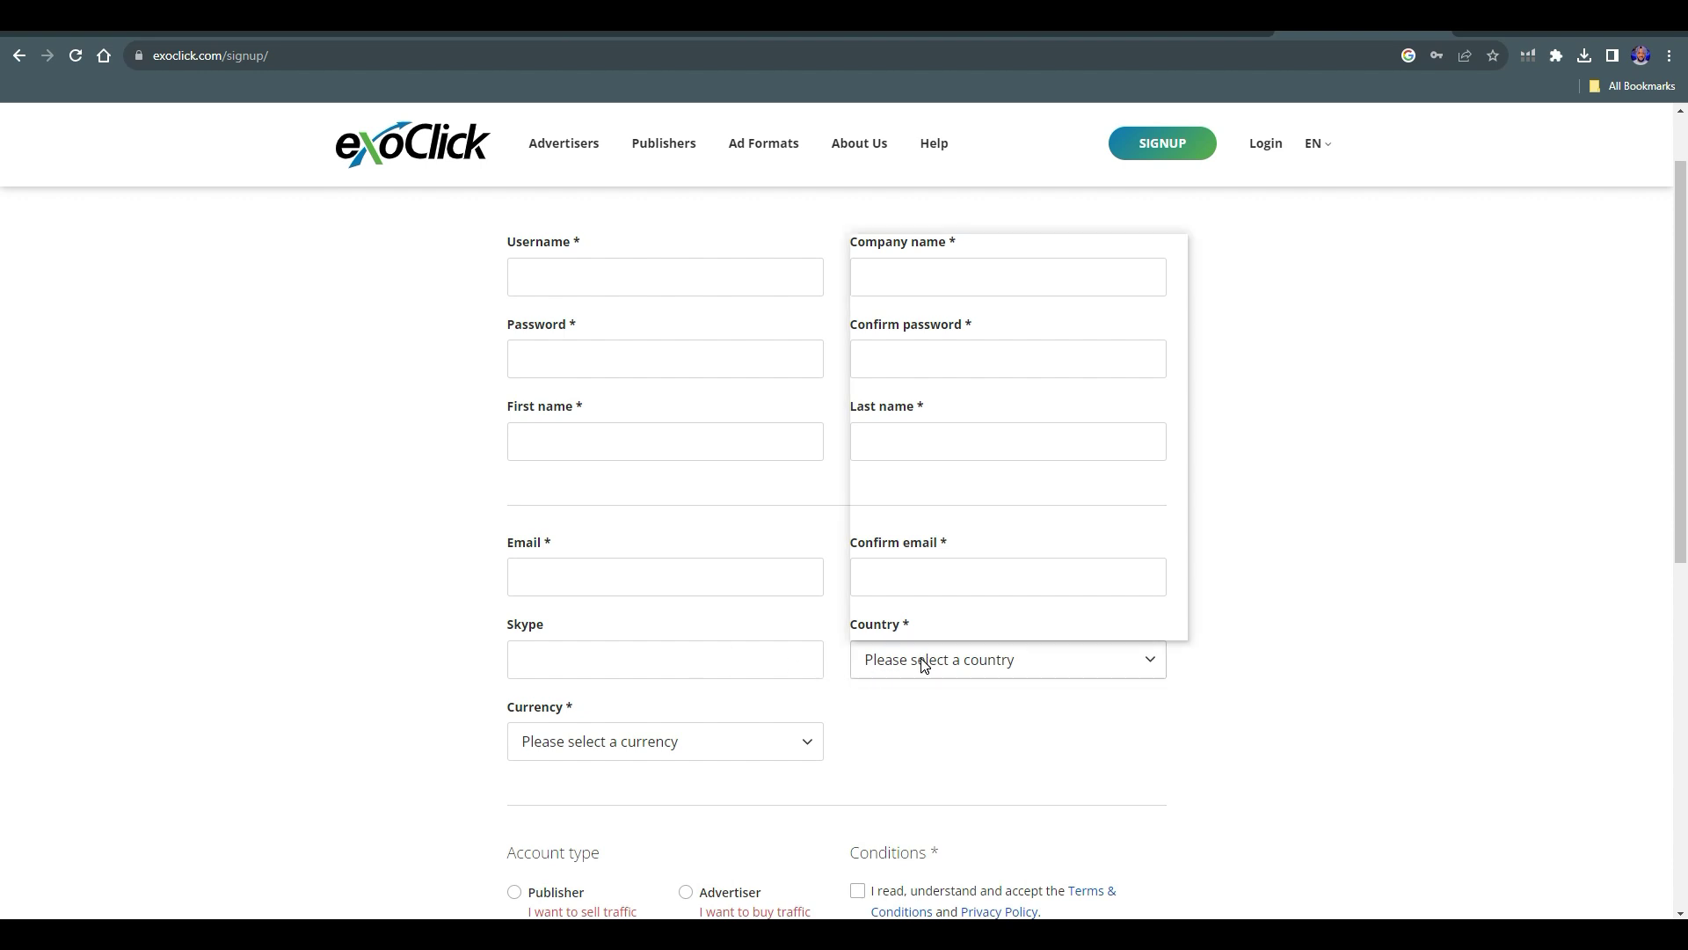
scroll(951, 477, "down", 2)
scroll(952, 489, "down", 2)
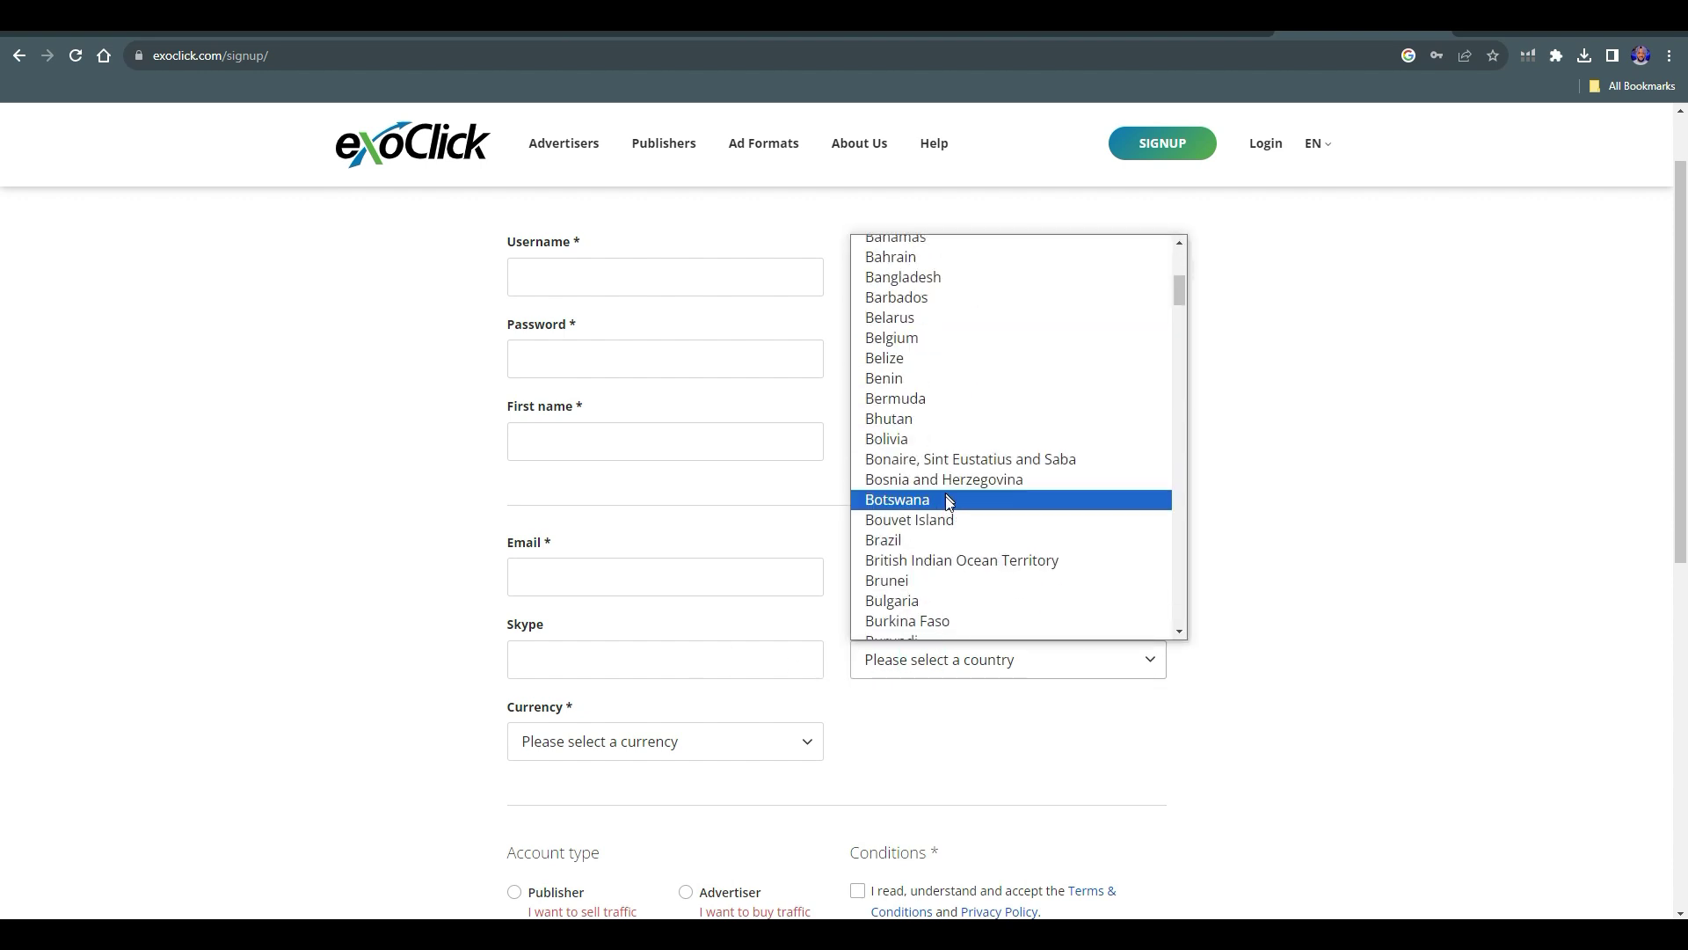
left_click(806, 746)
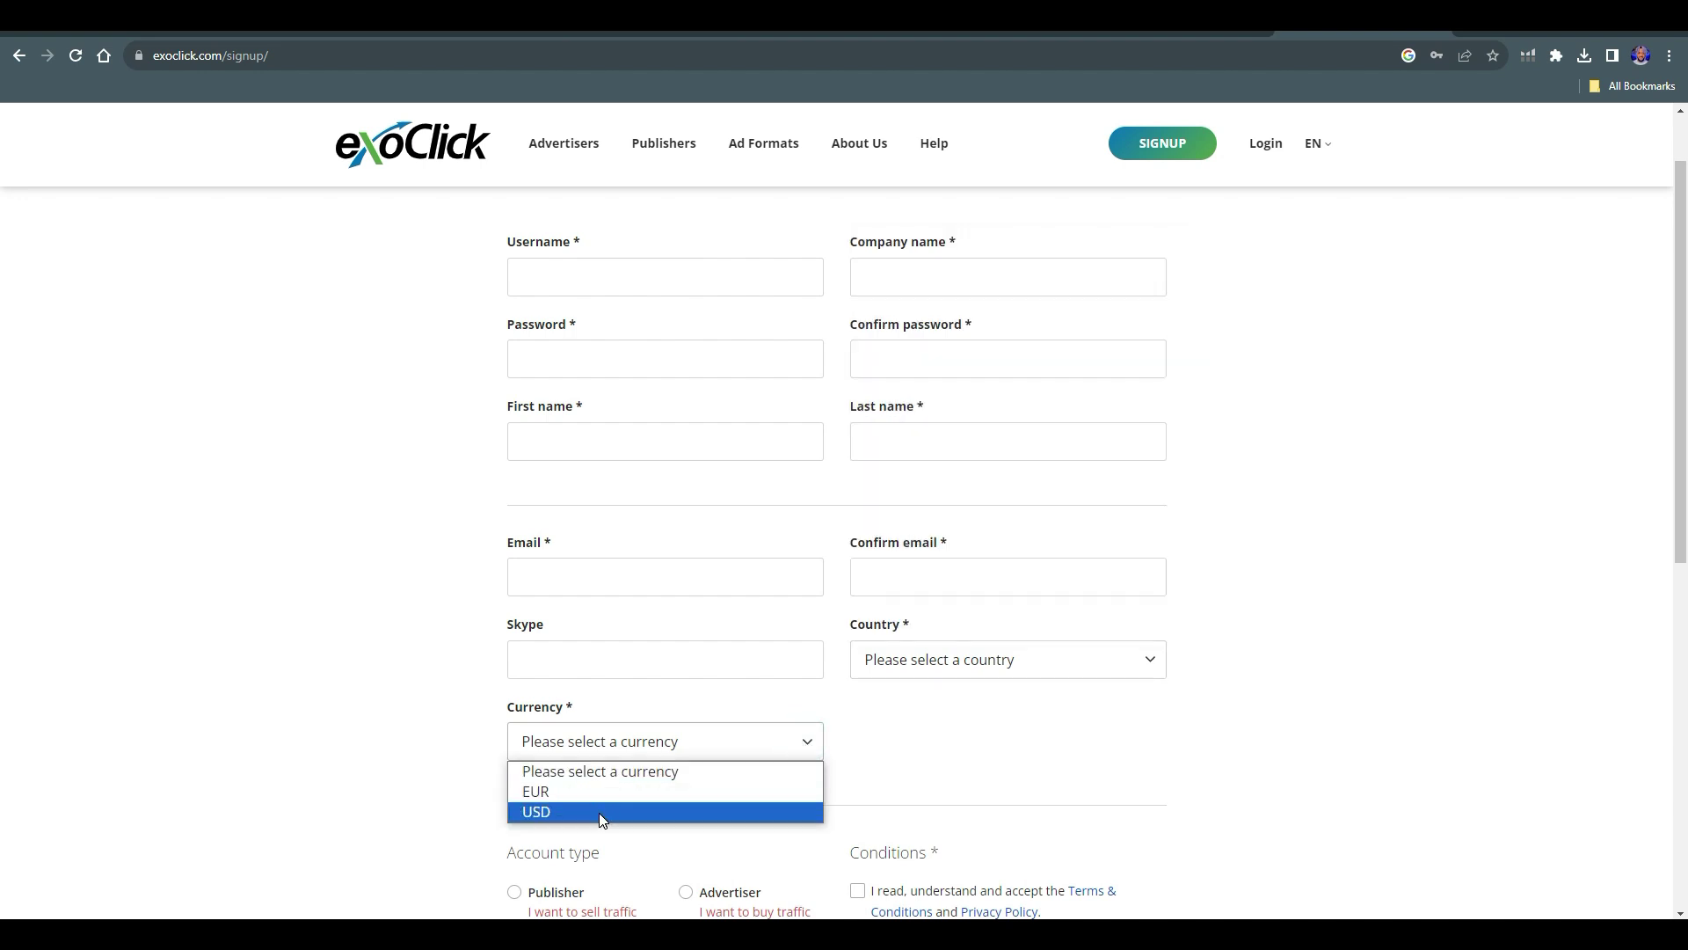
scroll(599, 812, "down", 2)
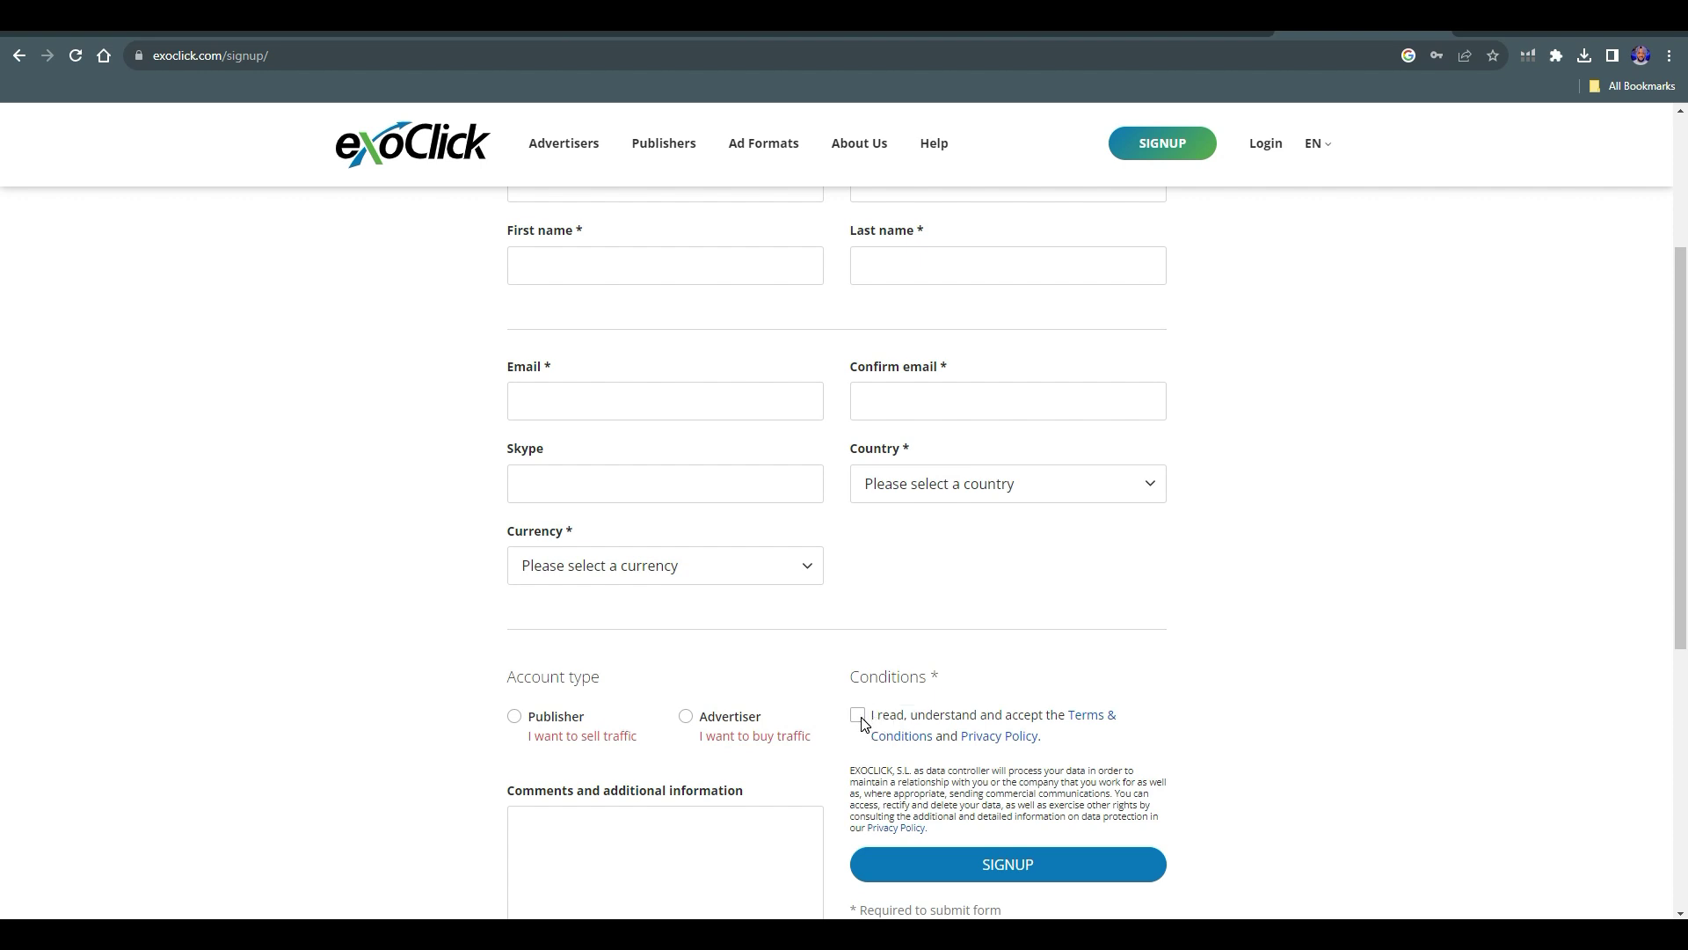
scroll(862, 723, "down", 1)
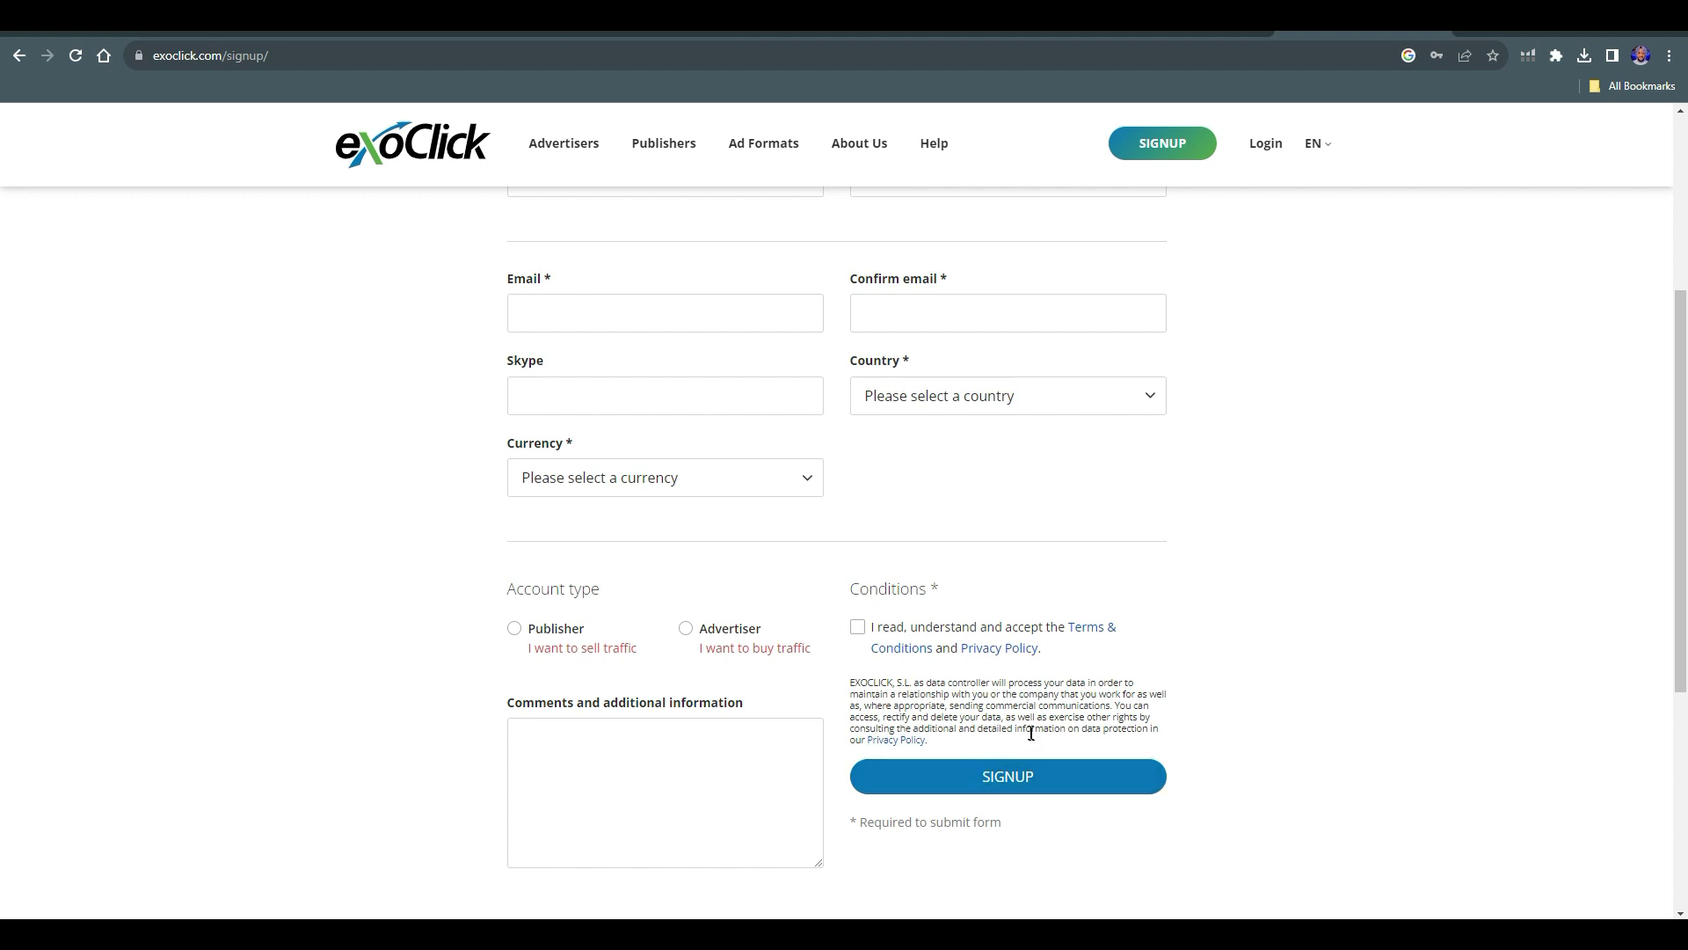
scroll(1014, 682, "up", 3)
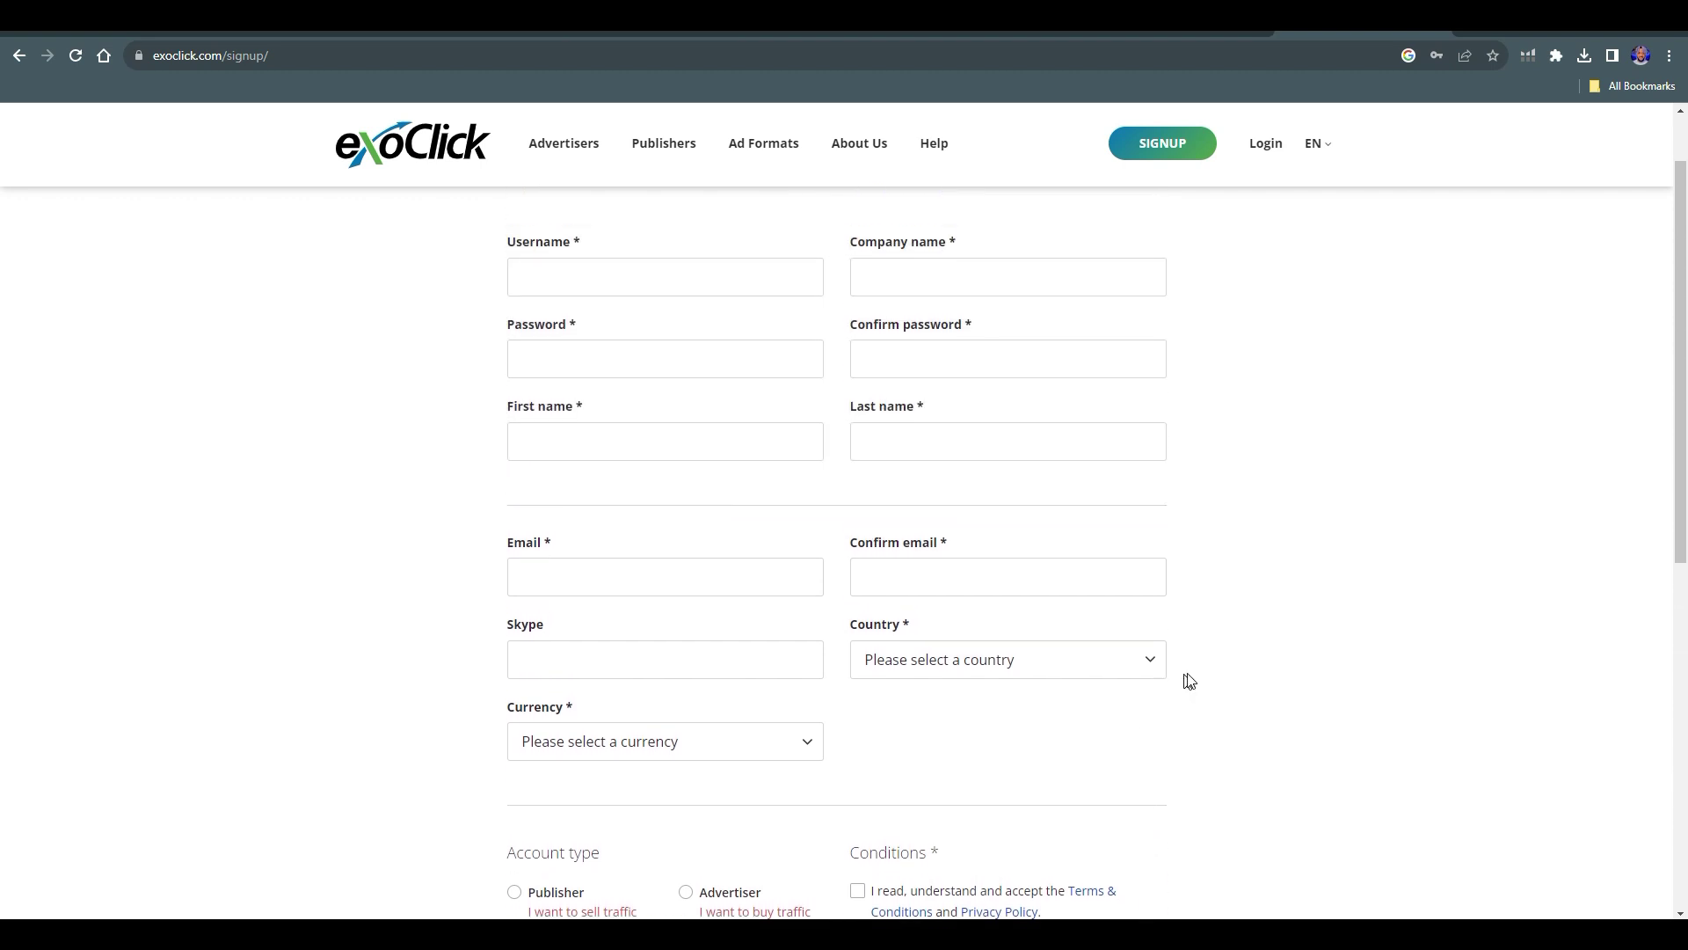
scroll(1196, 683, "up", 1)
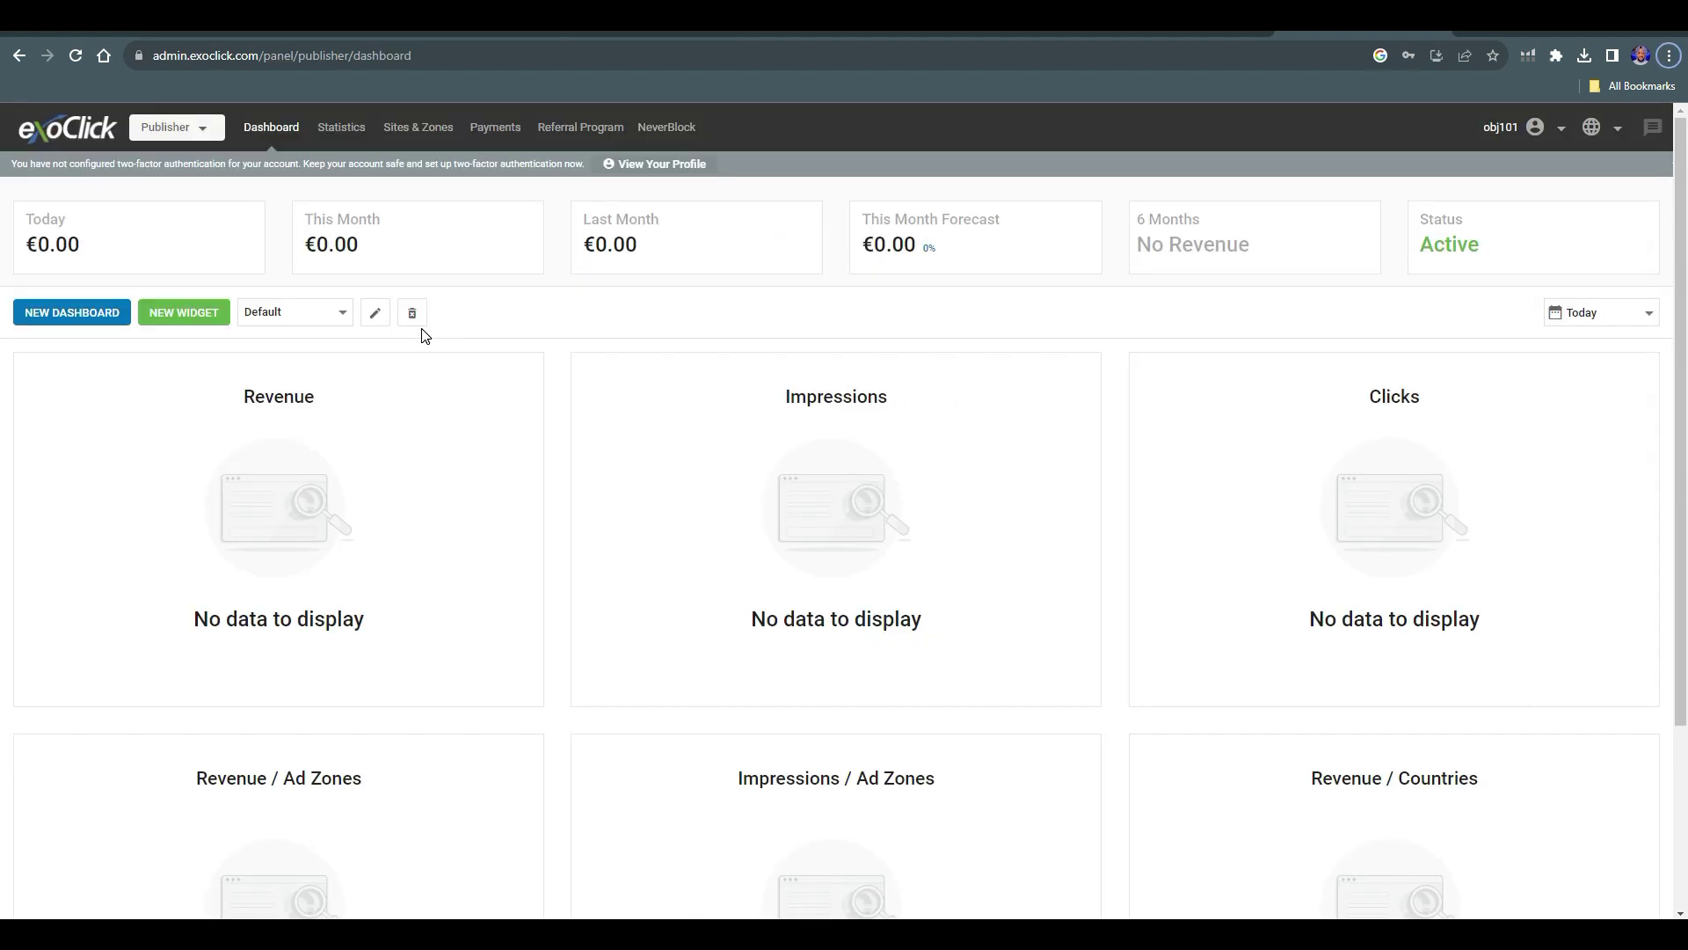
Switch the account from publisher to advertiser mode and look over the advertiser dashboard.
left_click(200, 133)
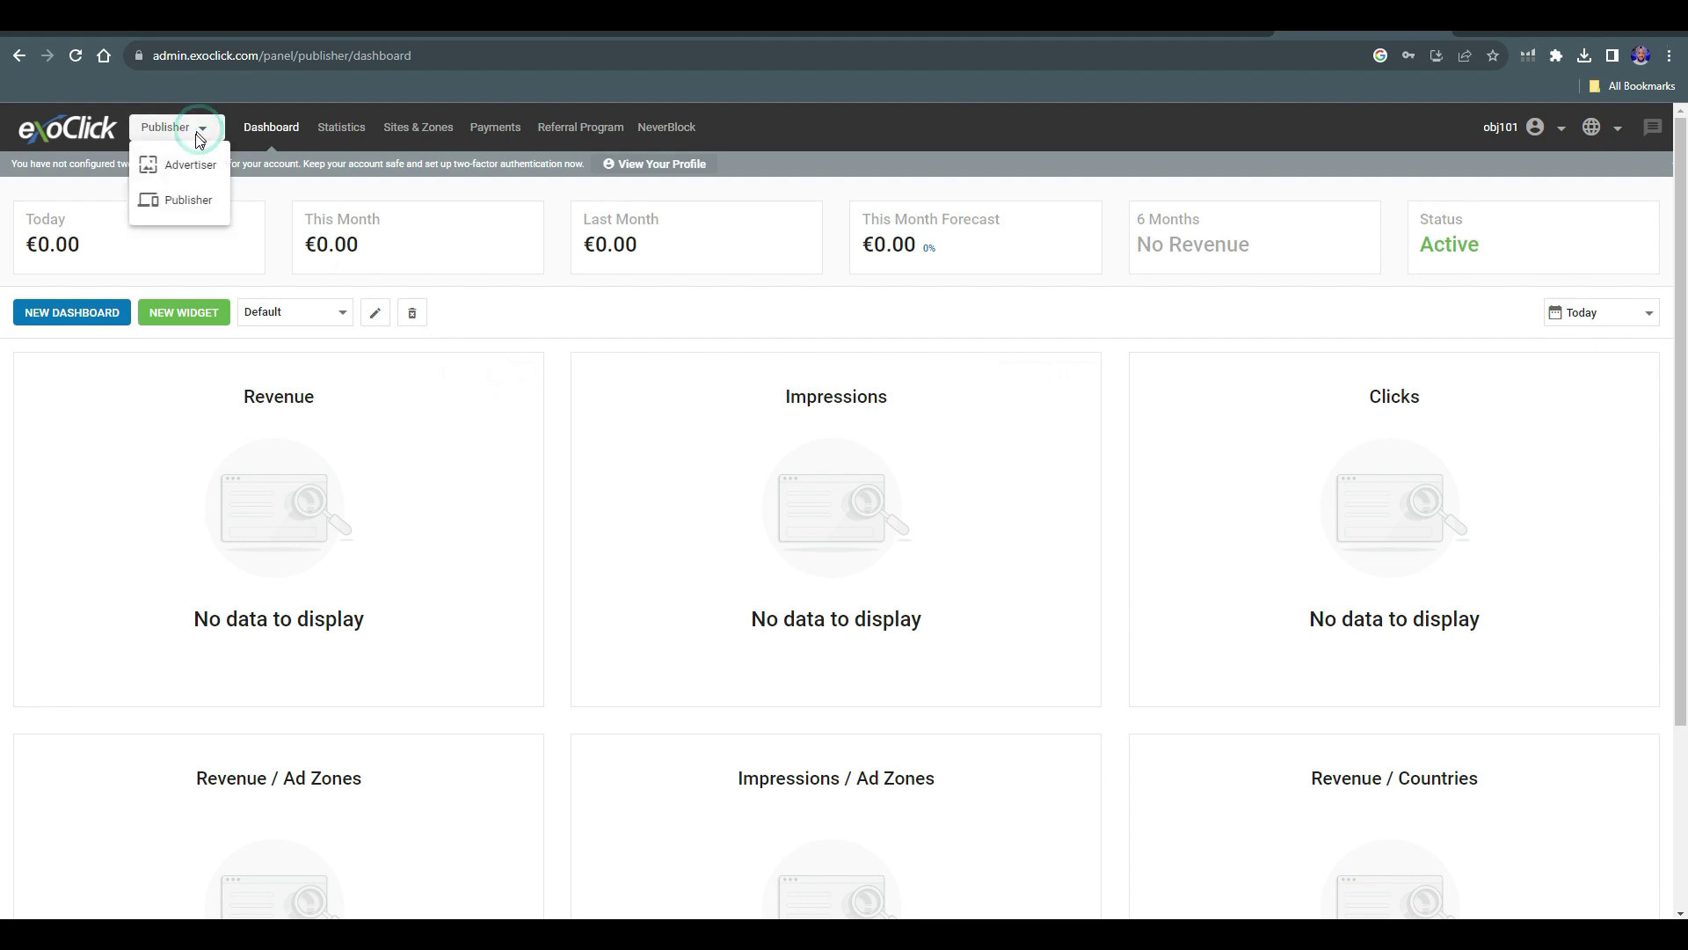
left_click(196, 173)
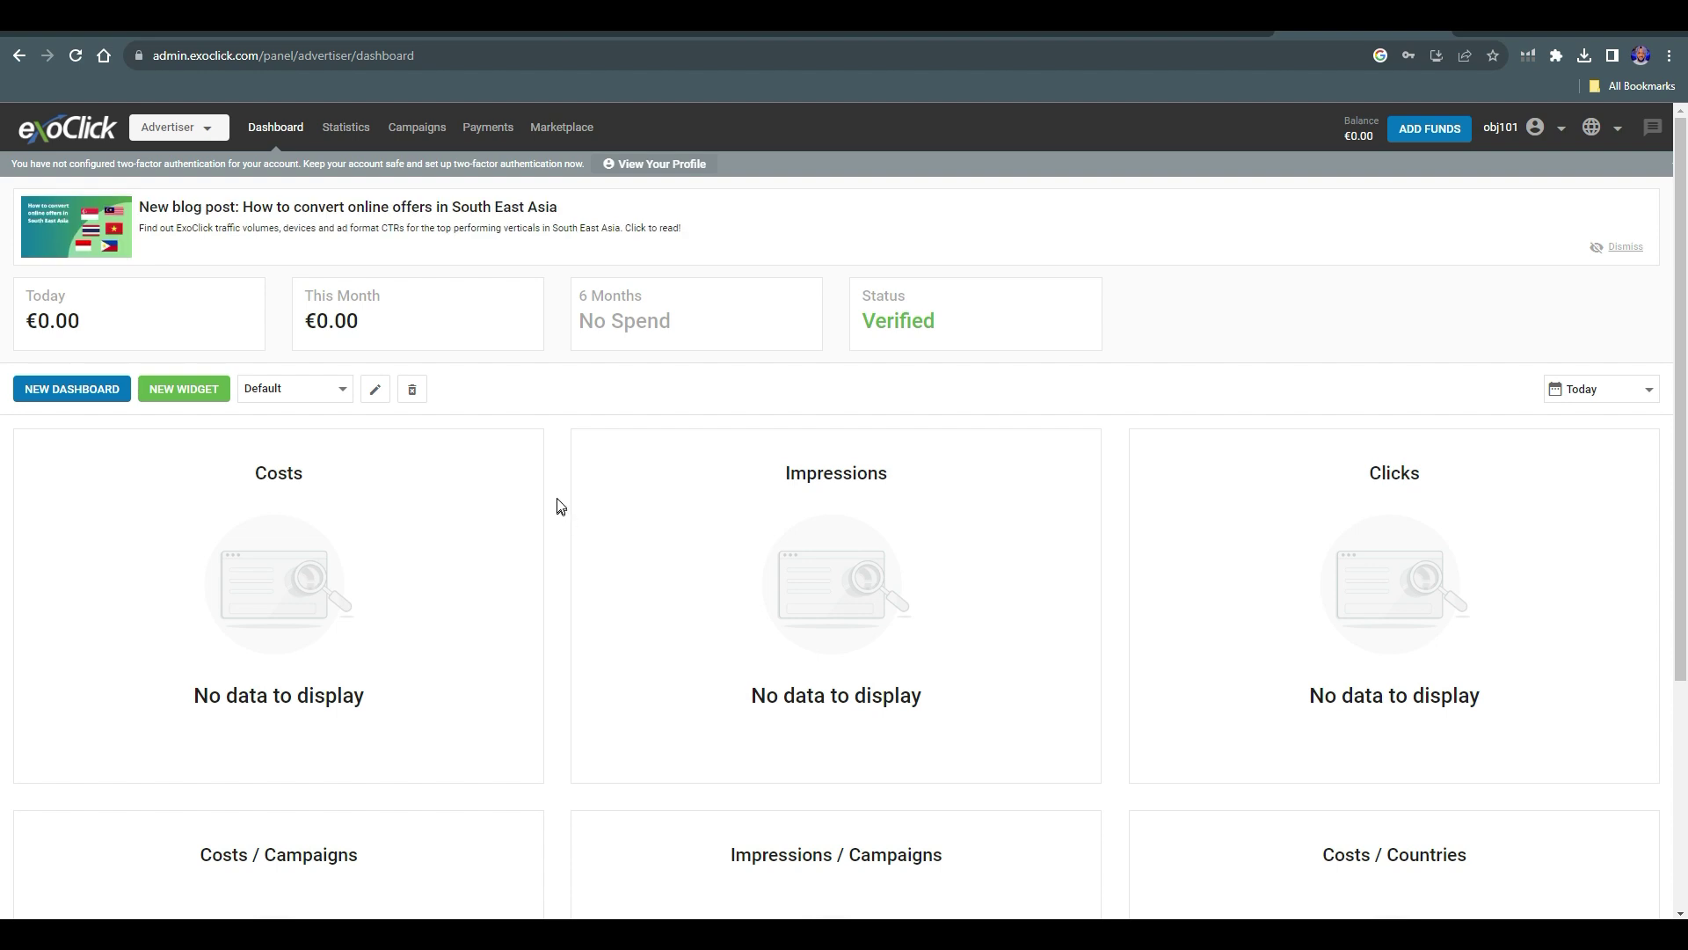
scroll(555, 475, "down", 1)
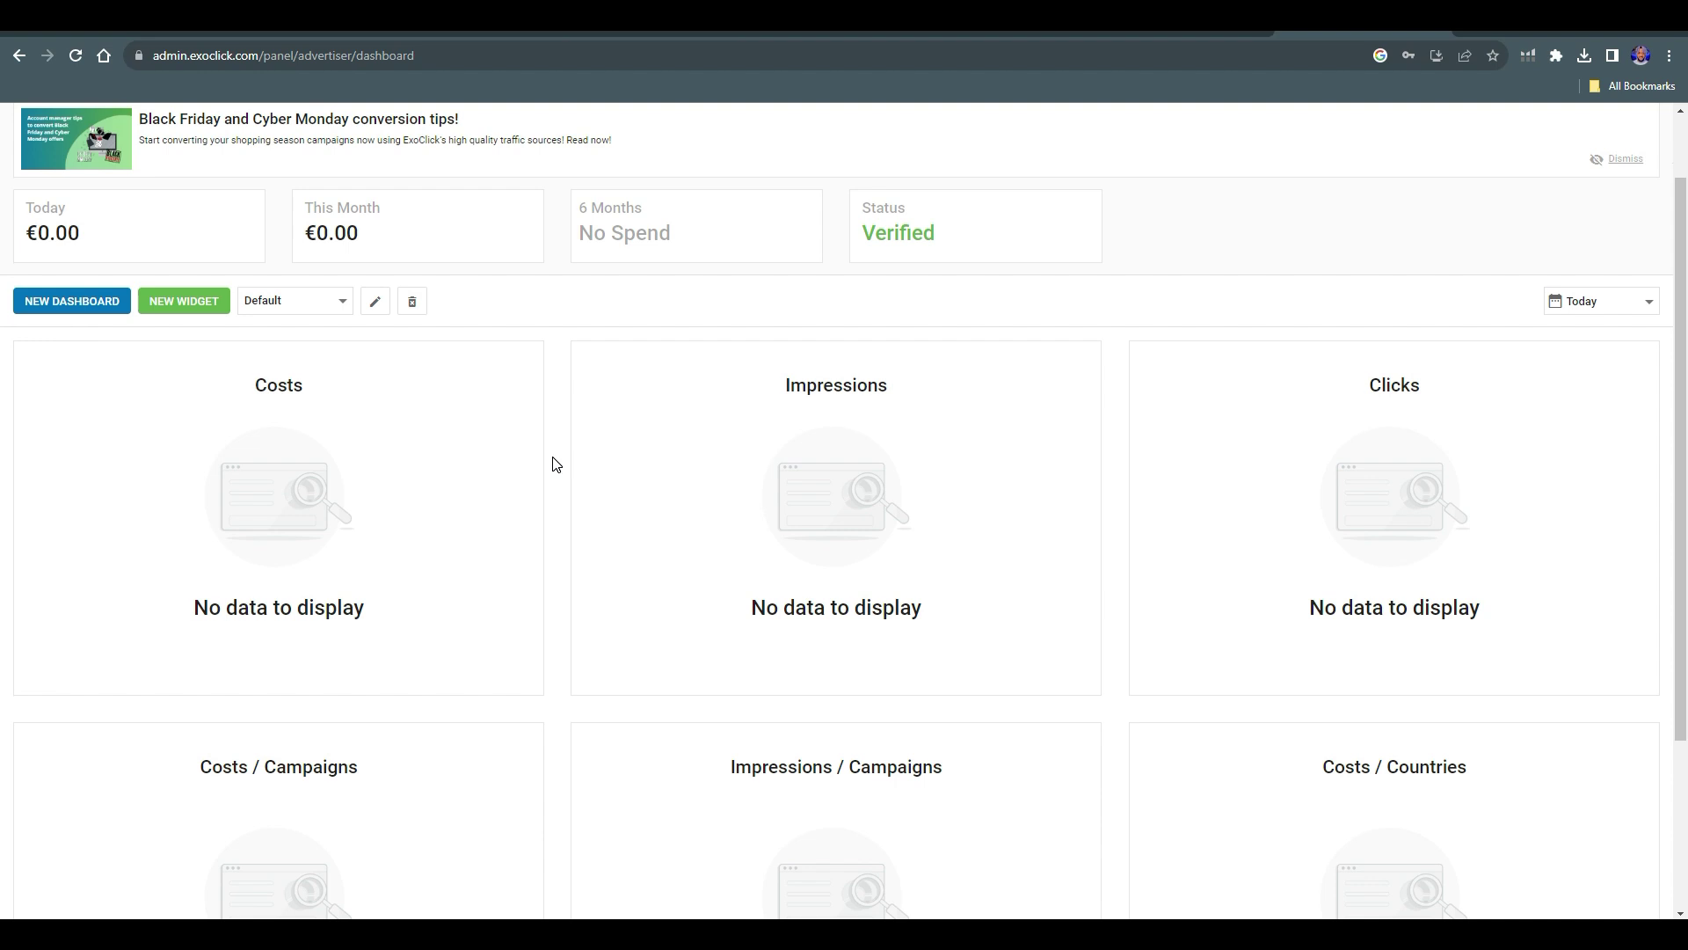
scroll(555, 464, "up", 1)
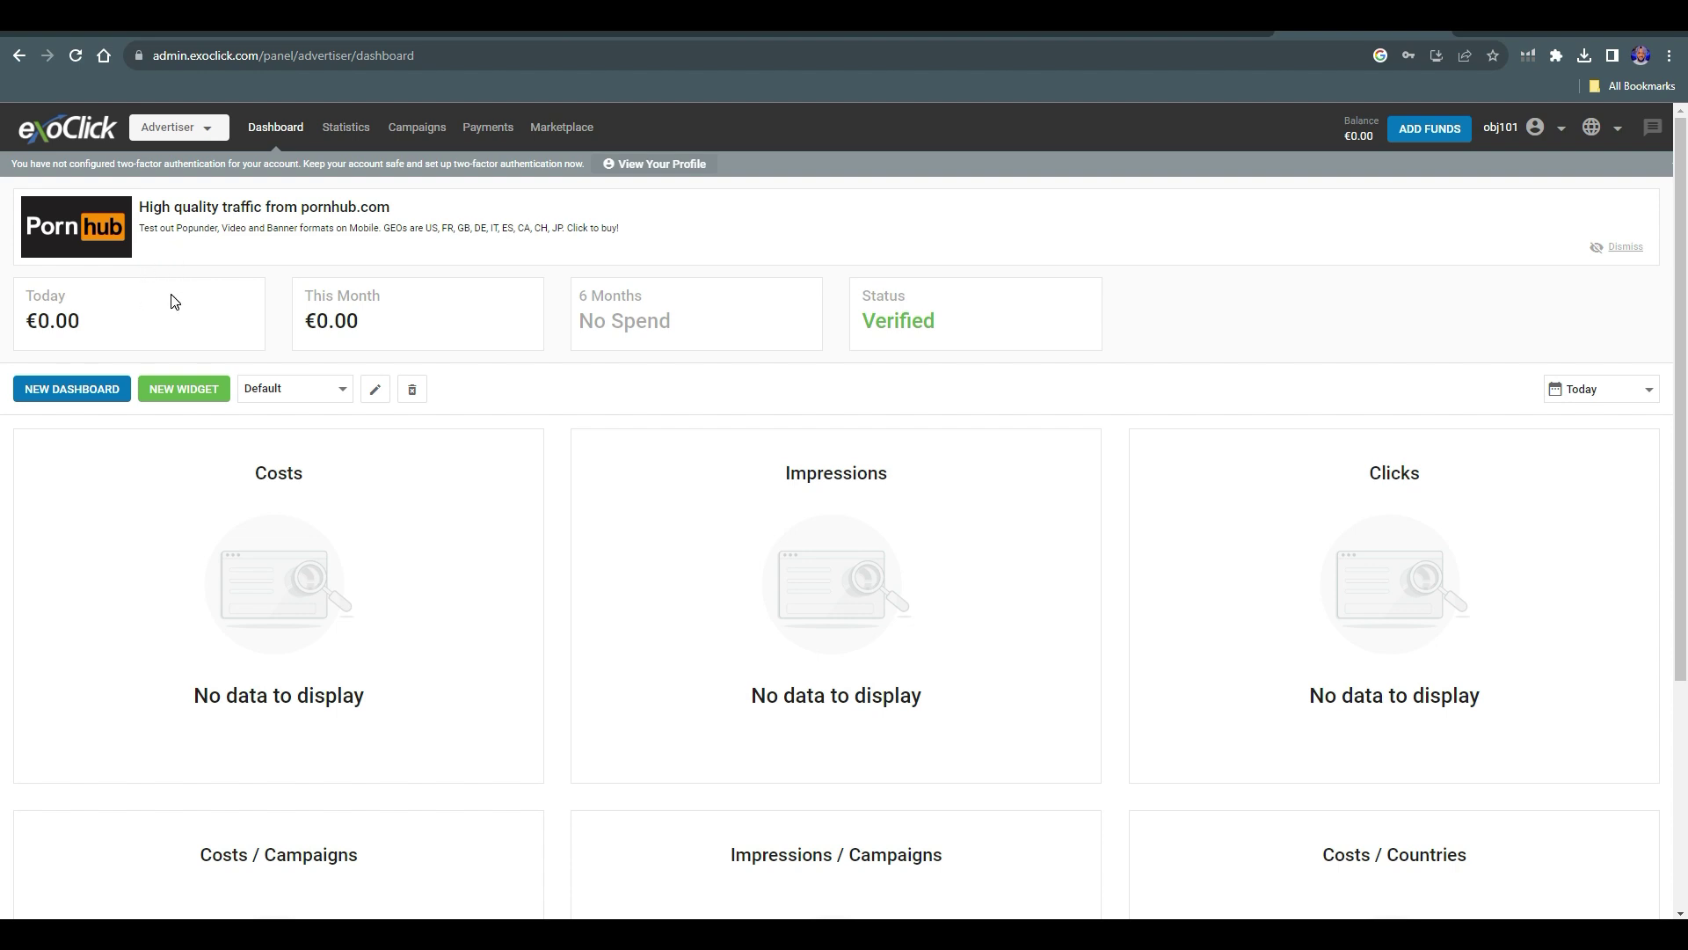
Start a new campaign named "mobile games" that targets only the Games category, with Banner - 300x250 as ad format.
left_click(407, 136)
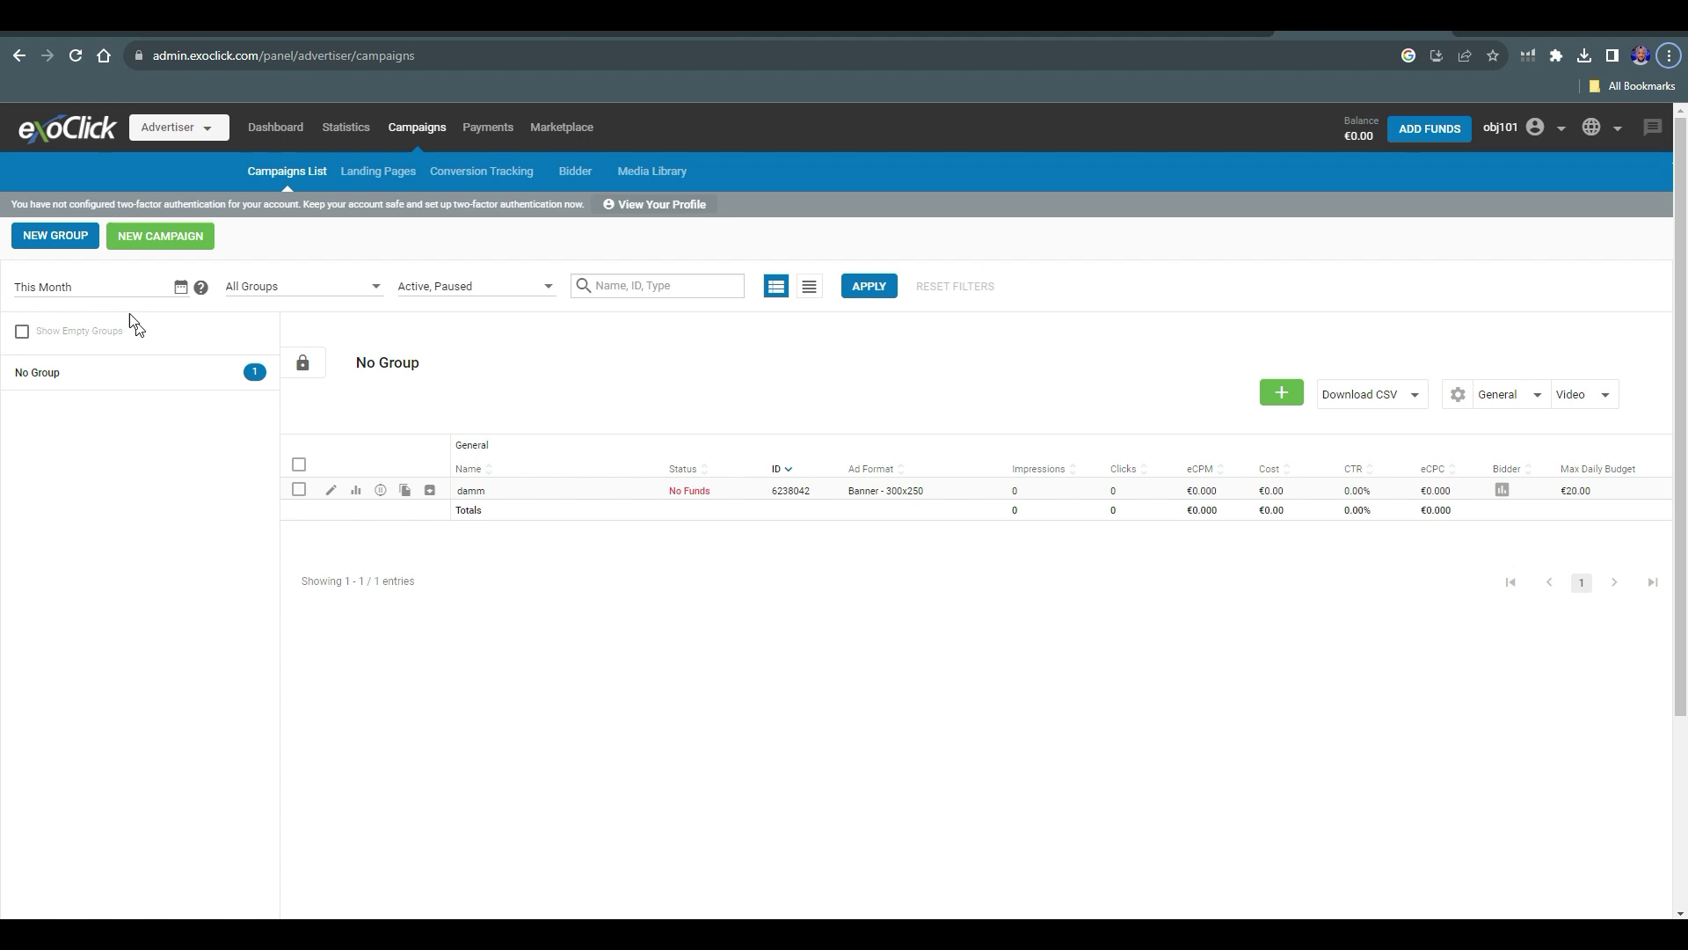
left_click(145, 242)
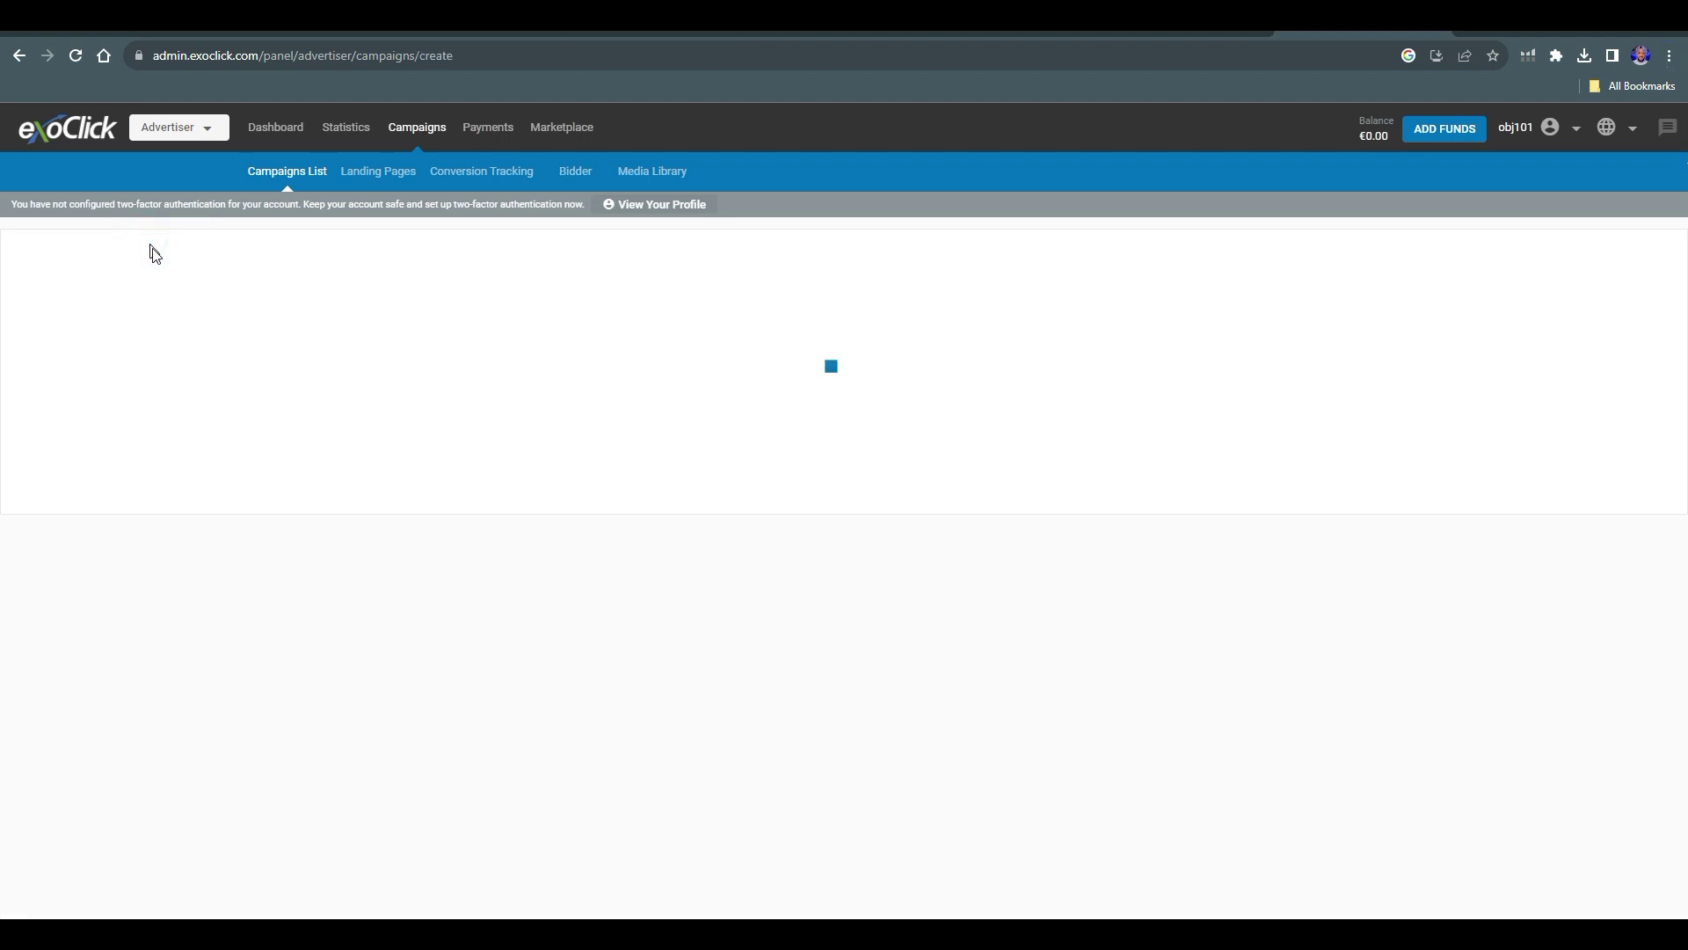
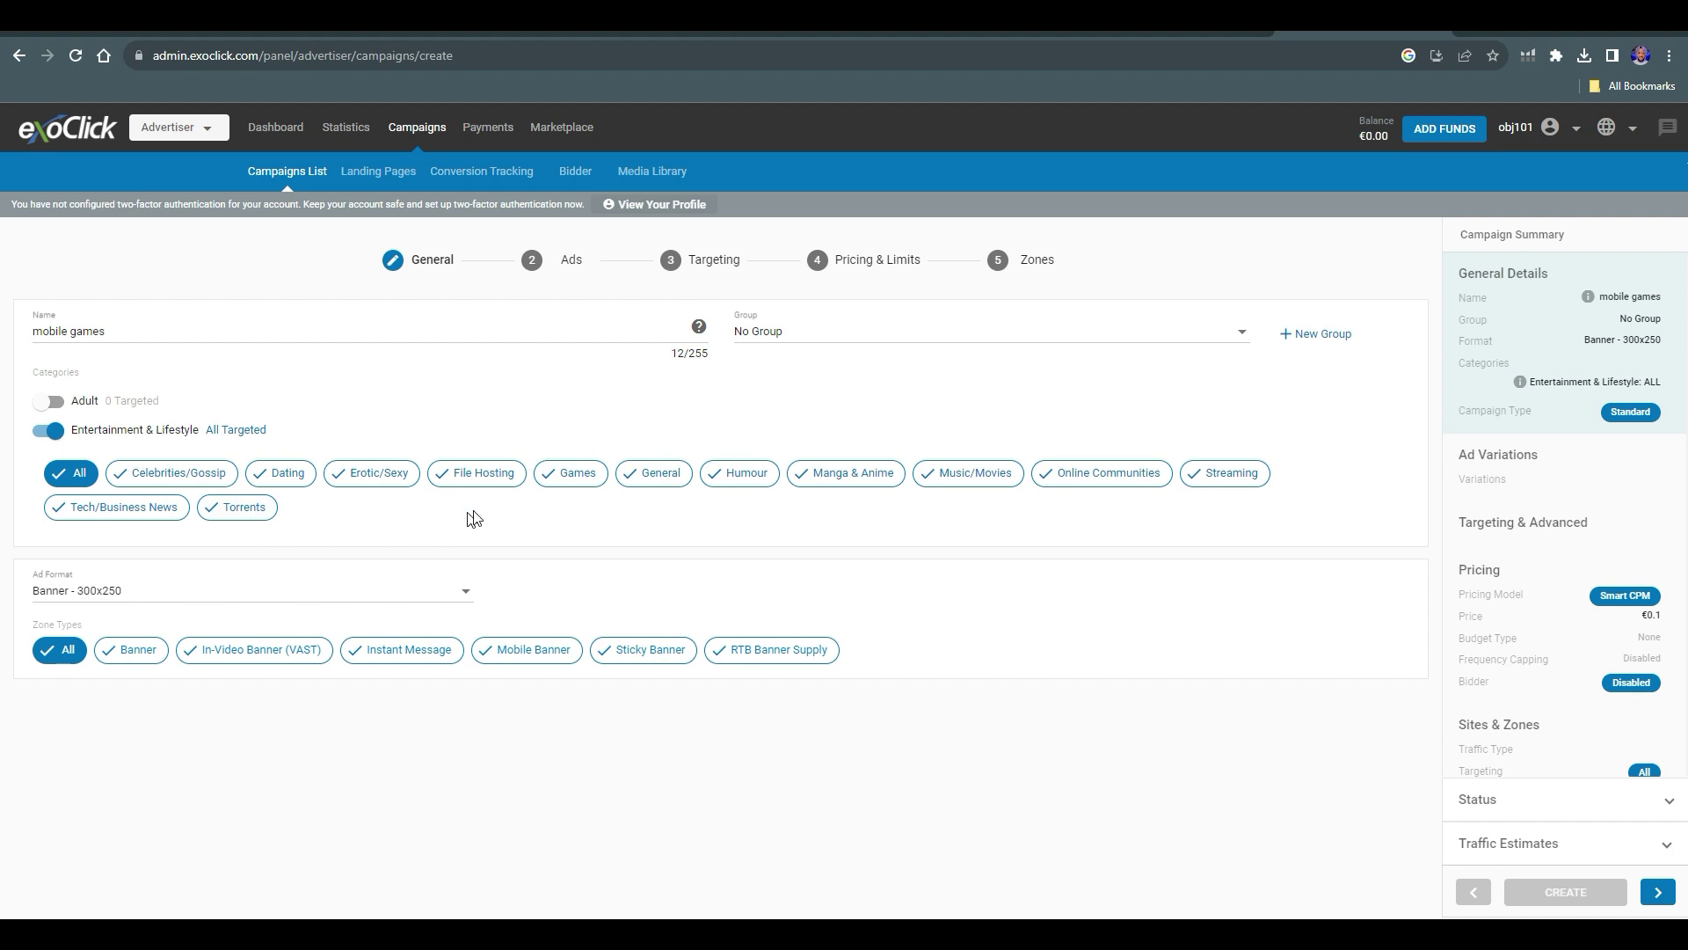
left_click(73, 484)
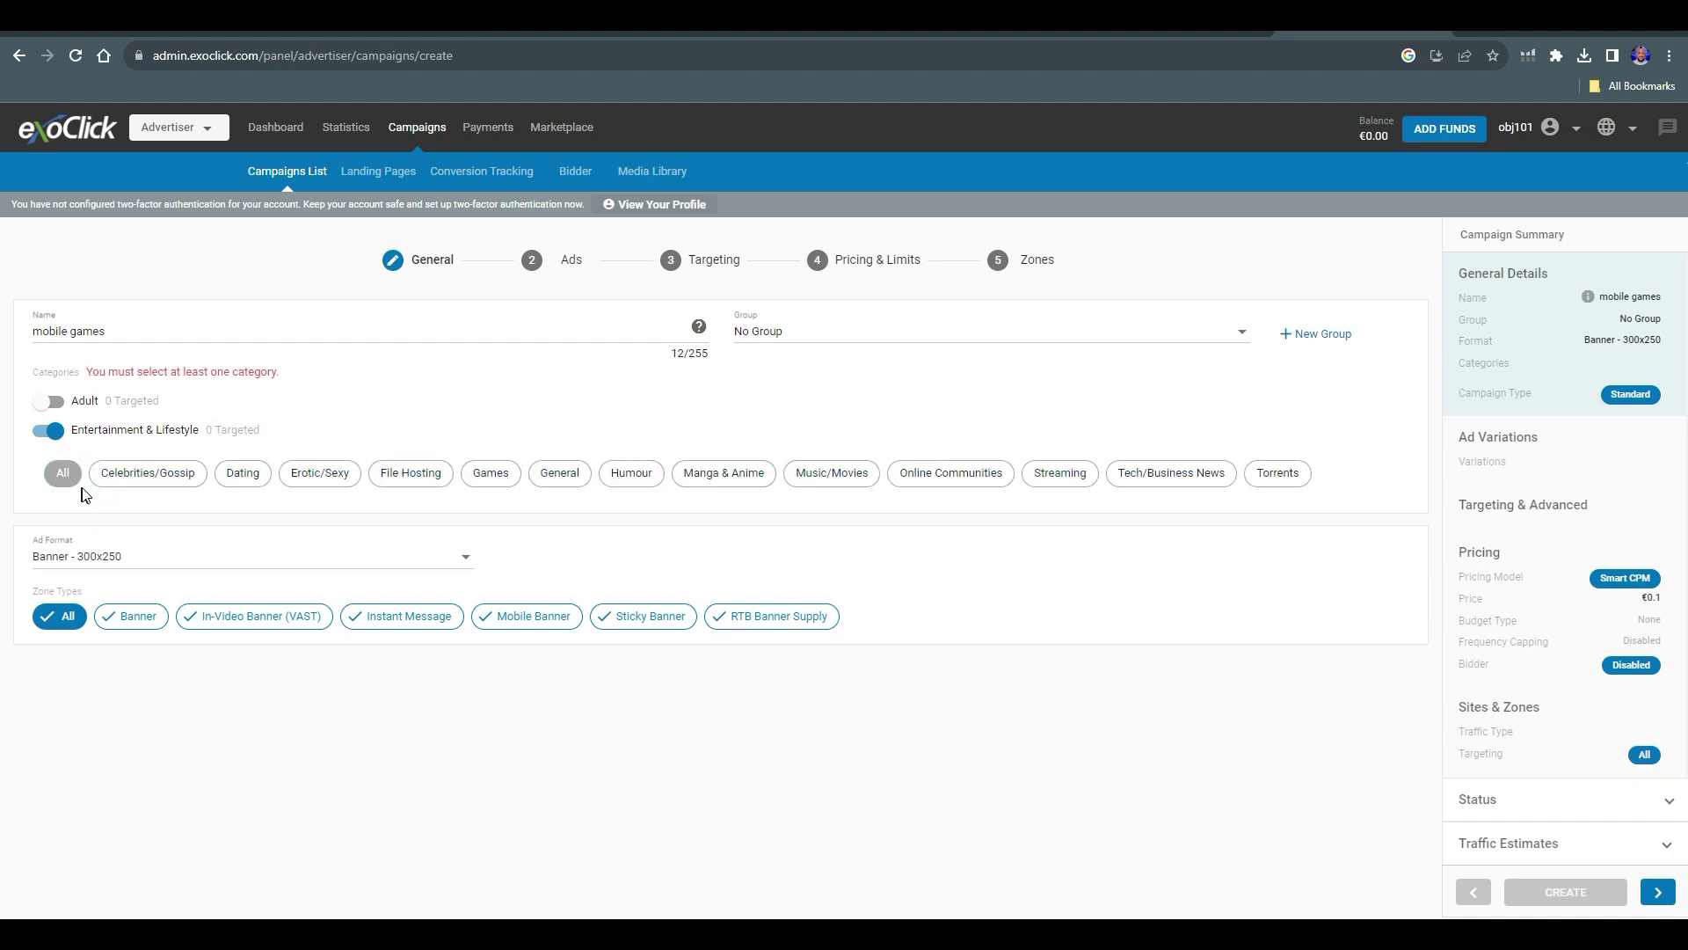
left_click(489, 475)
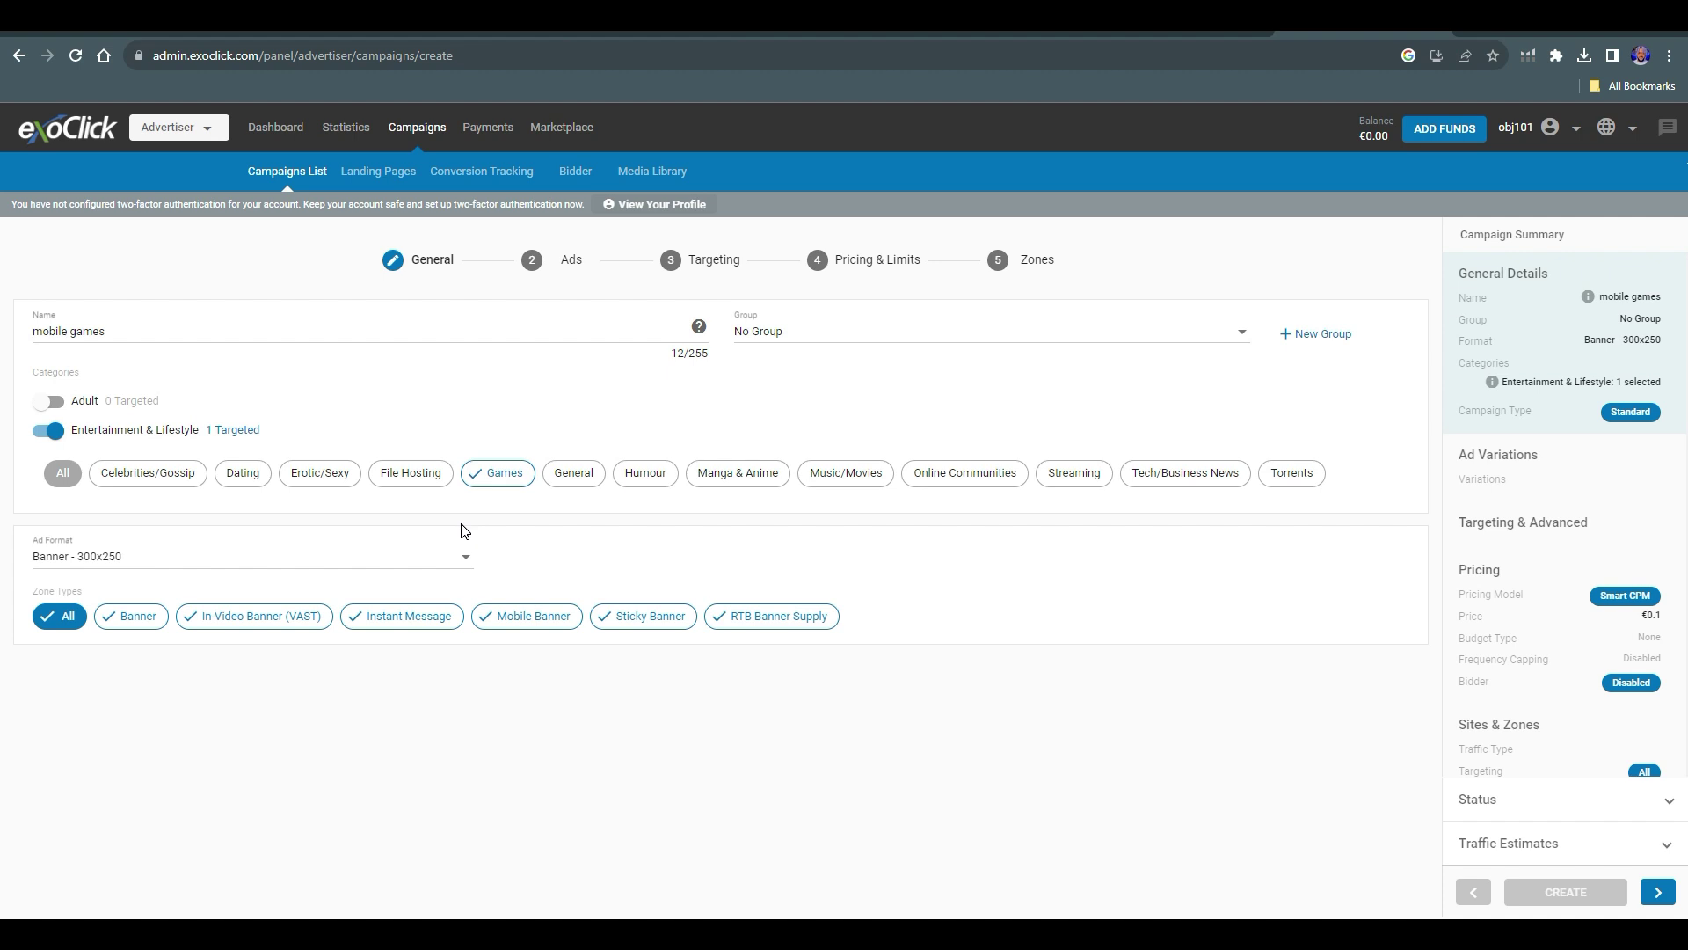
left_click(219, 564)
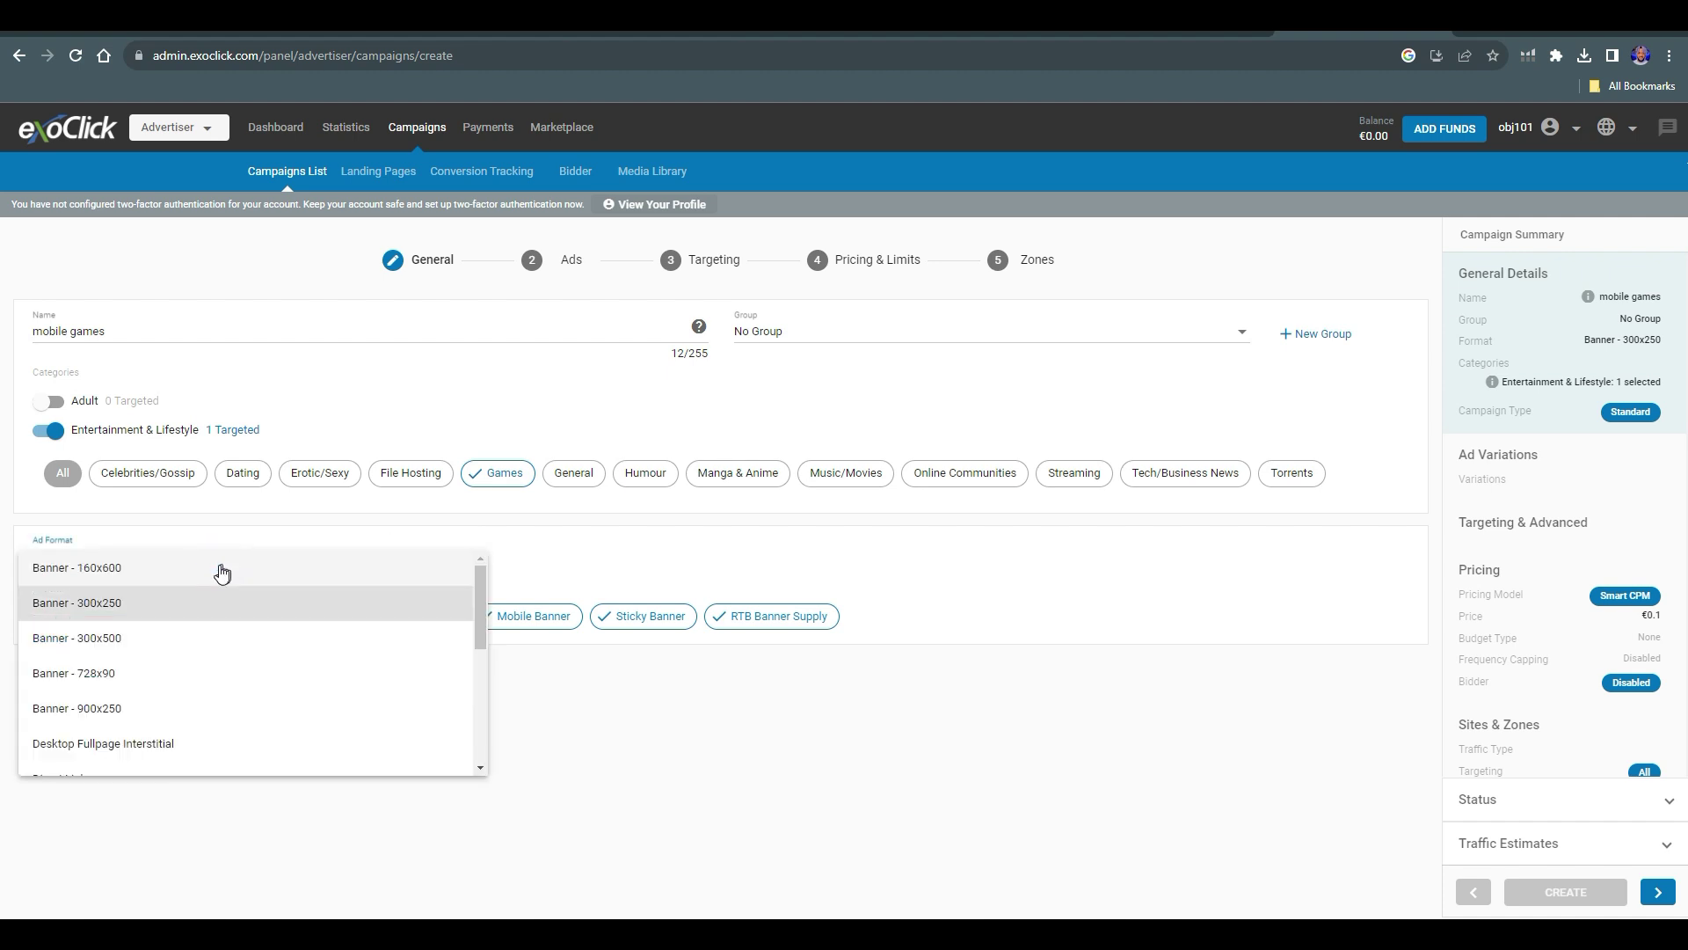
left_click(123, 614)
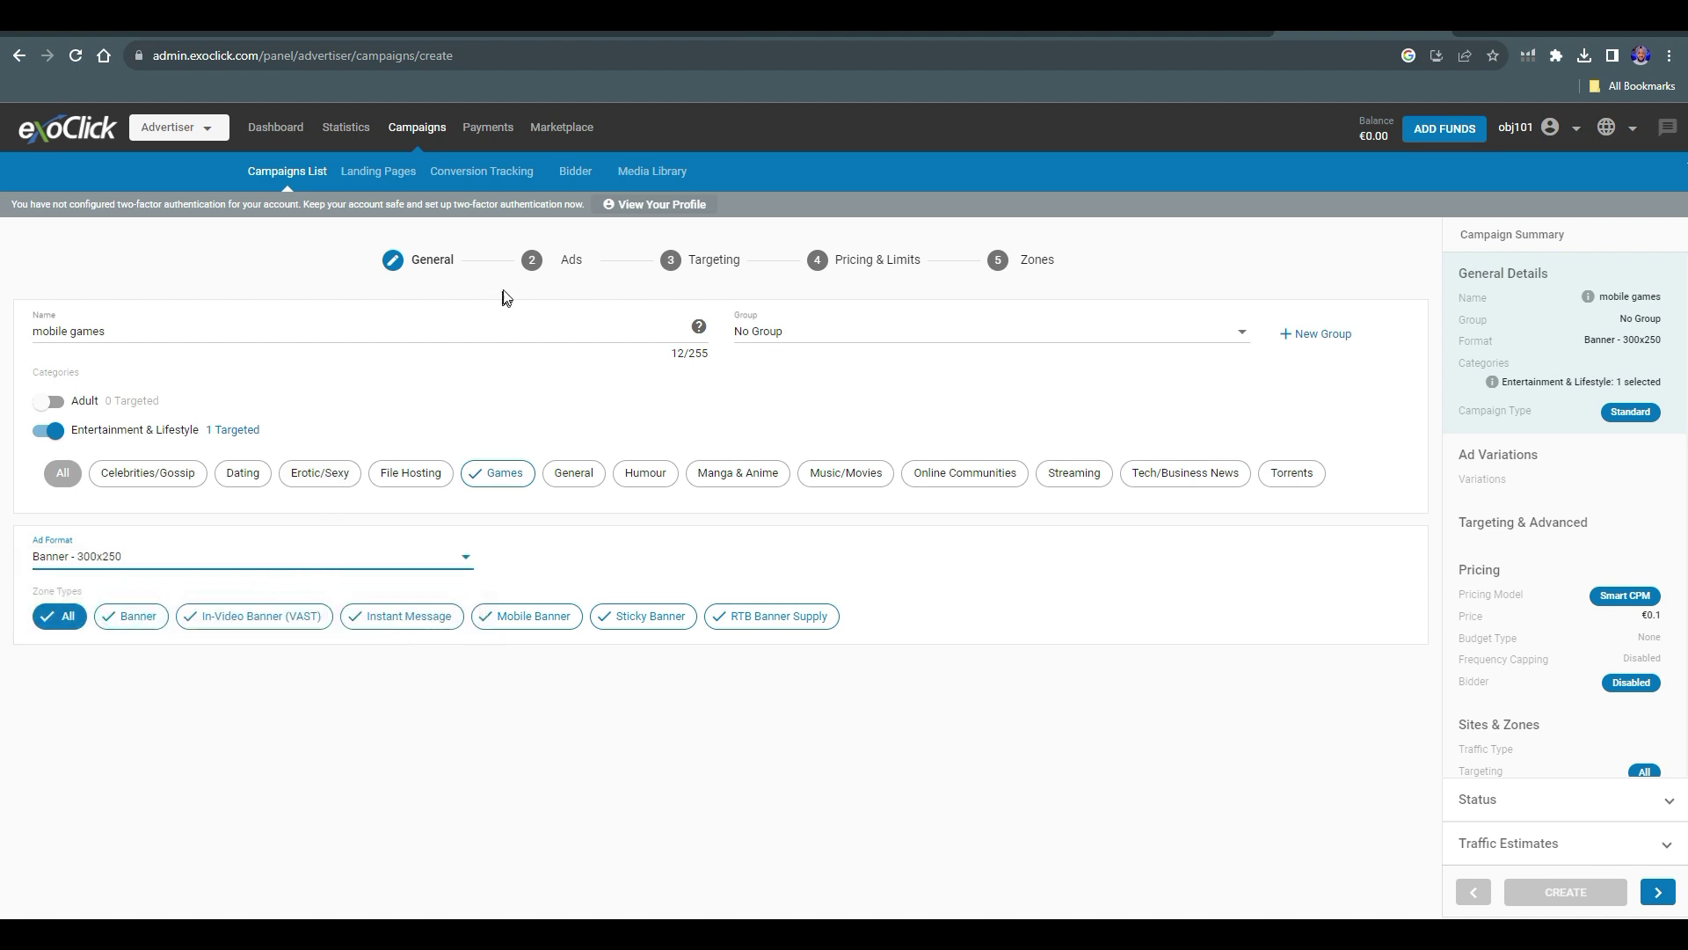
Begin an ad variation and set its single landing page URL to the tracking link copied from the "Jouez aux meilleurs jeux !" offer in CPAGrip.
left_click(556, 276)
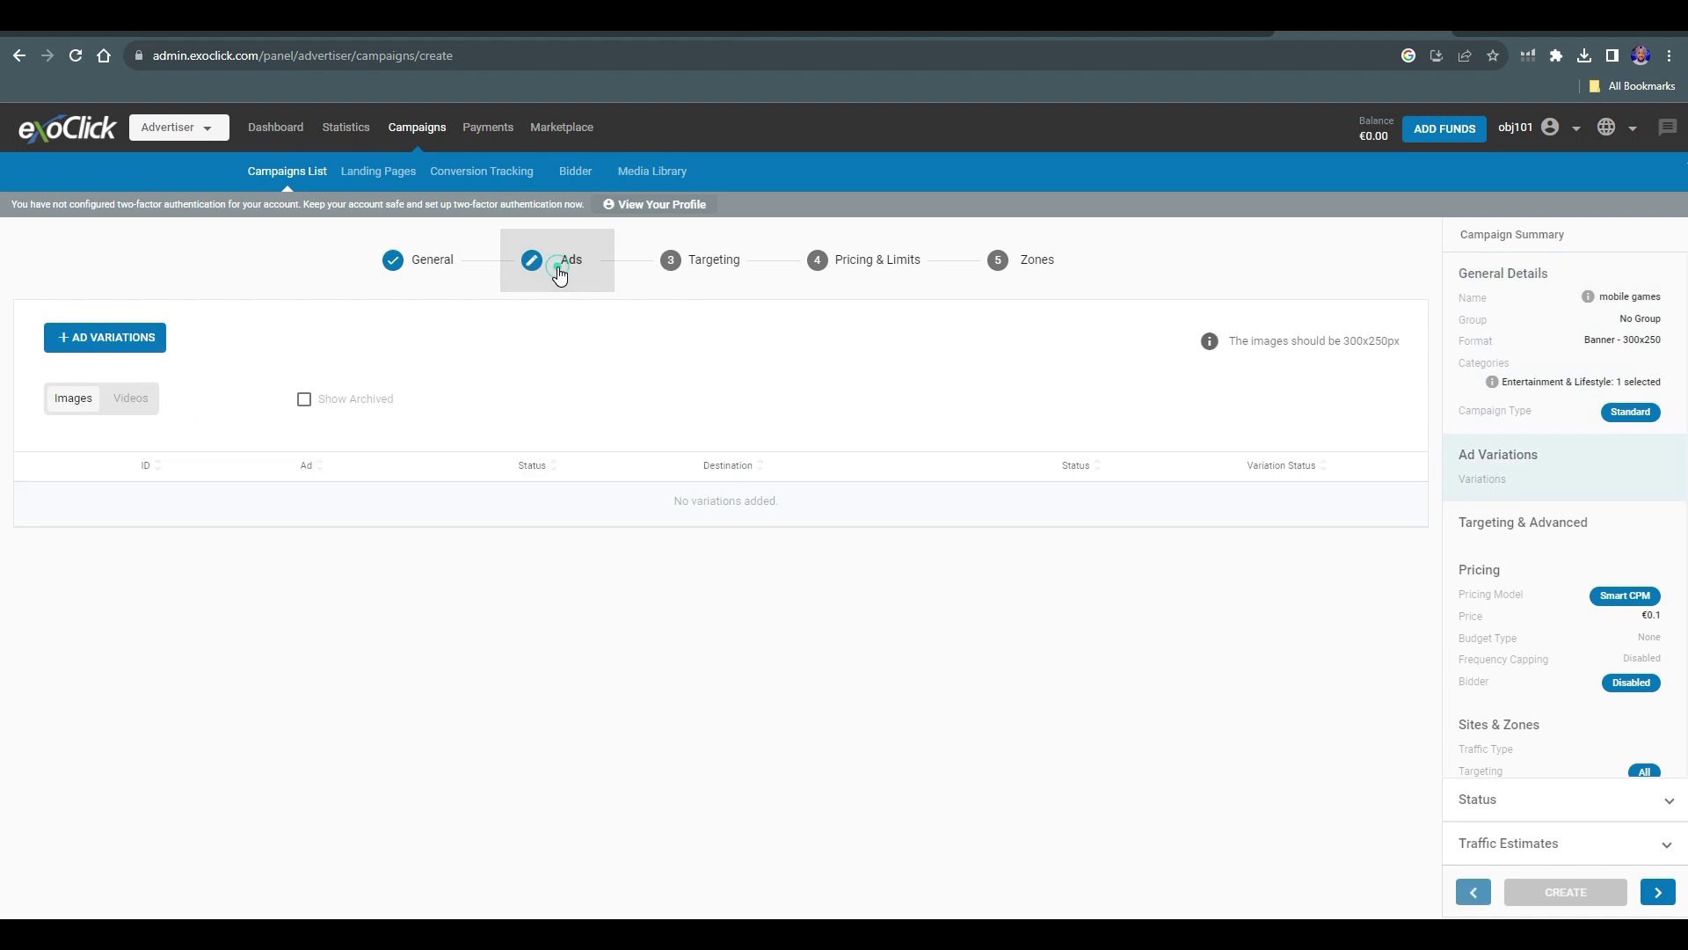
left_click(84, 337)
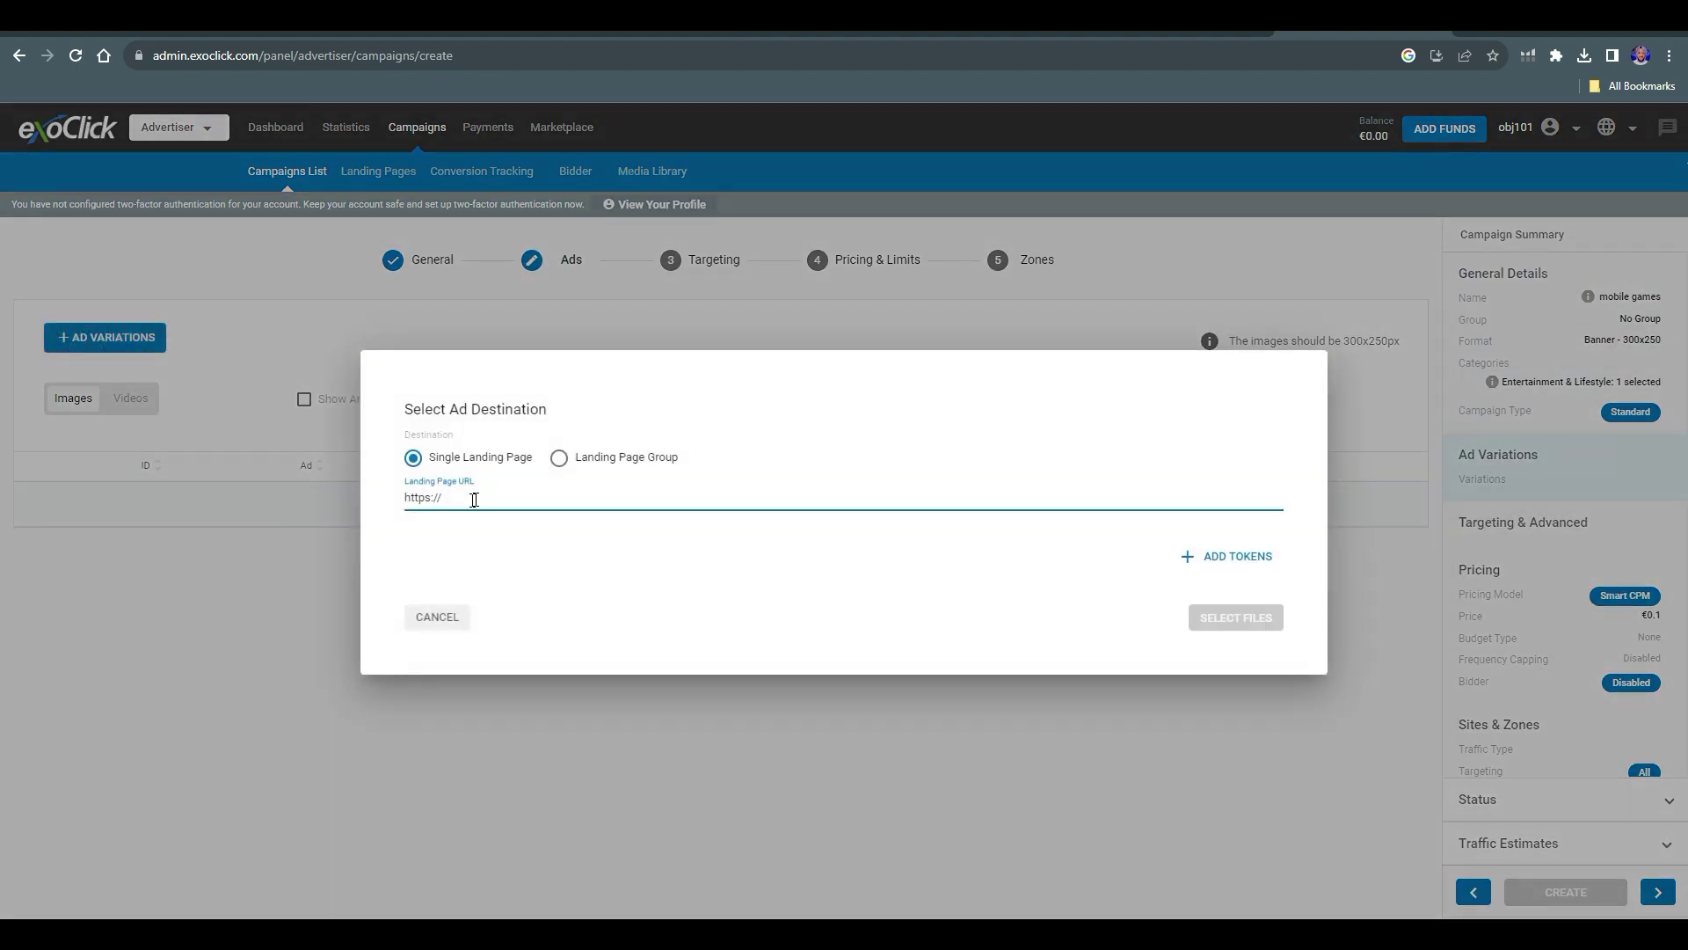
key("ctrl+a")
key("BackSpace")
key("ctrl+shift+Tab")
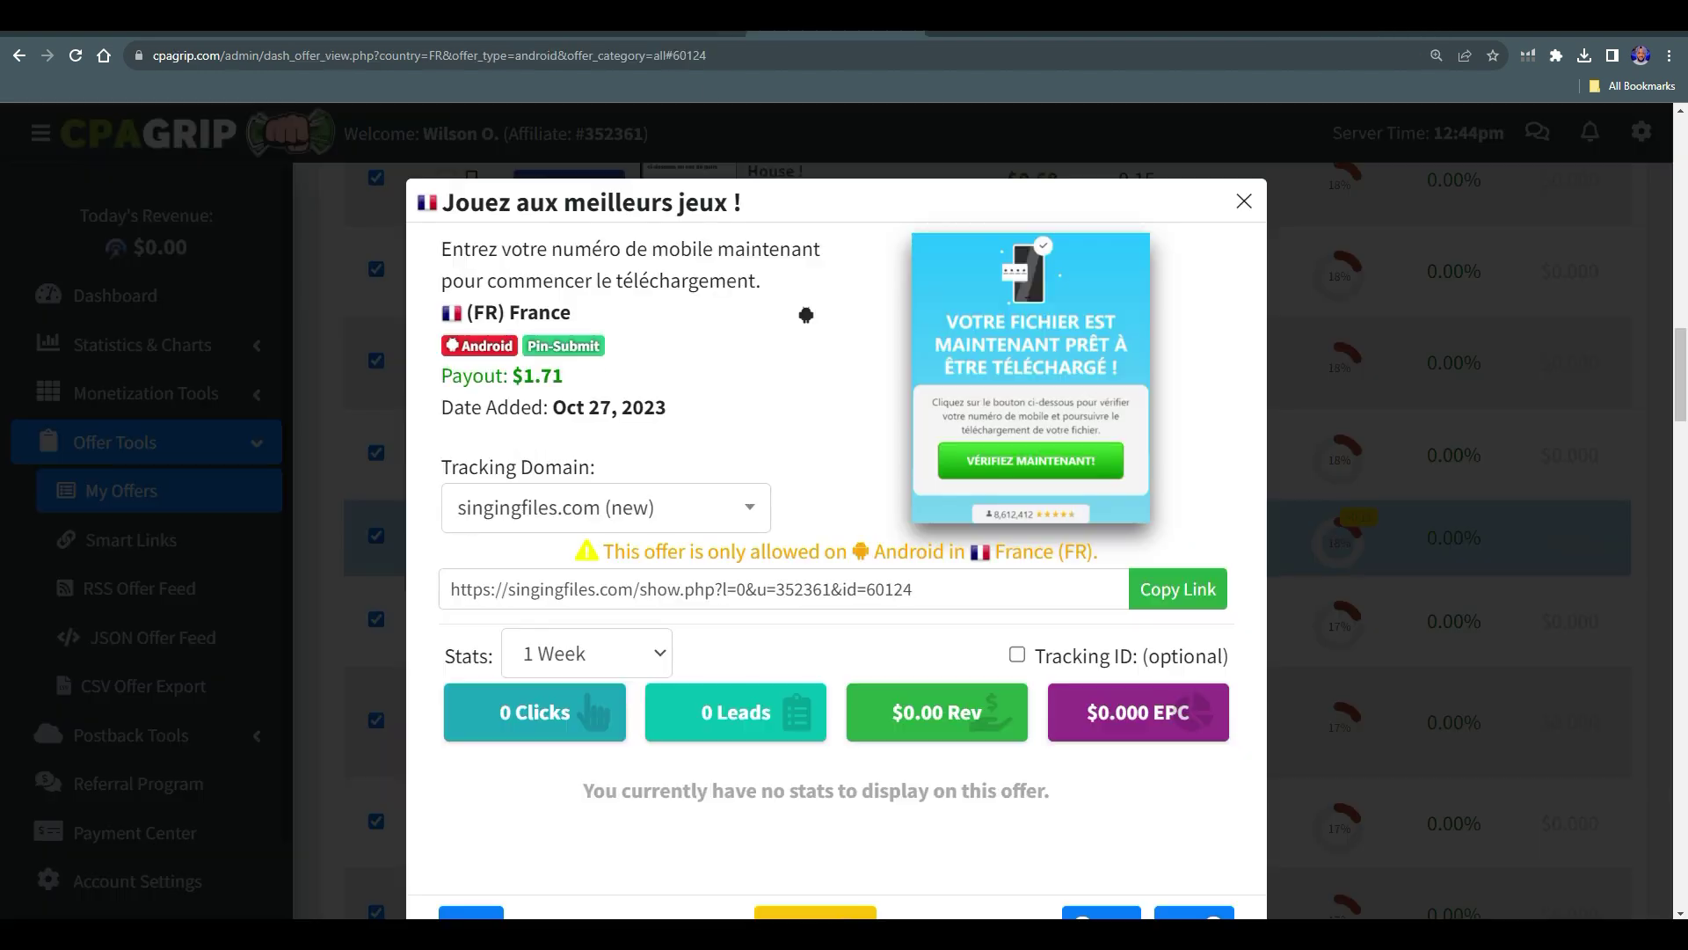
left_click(1167, 598)
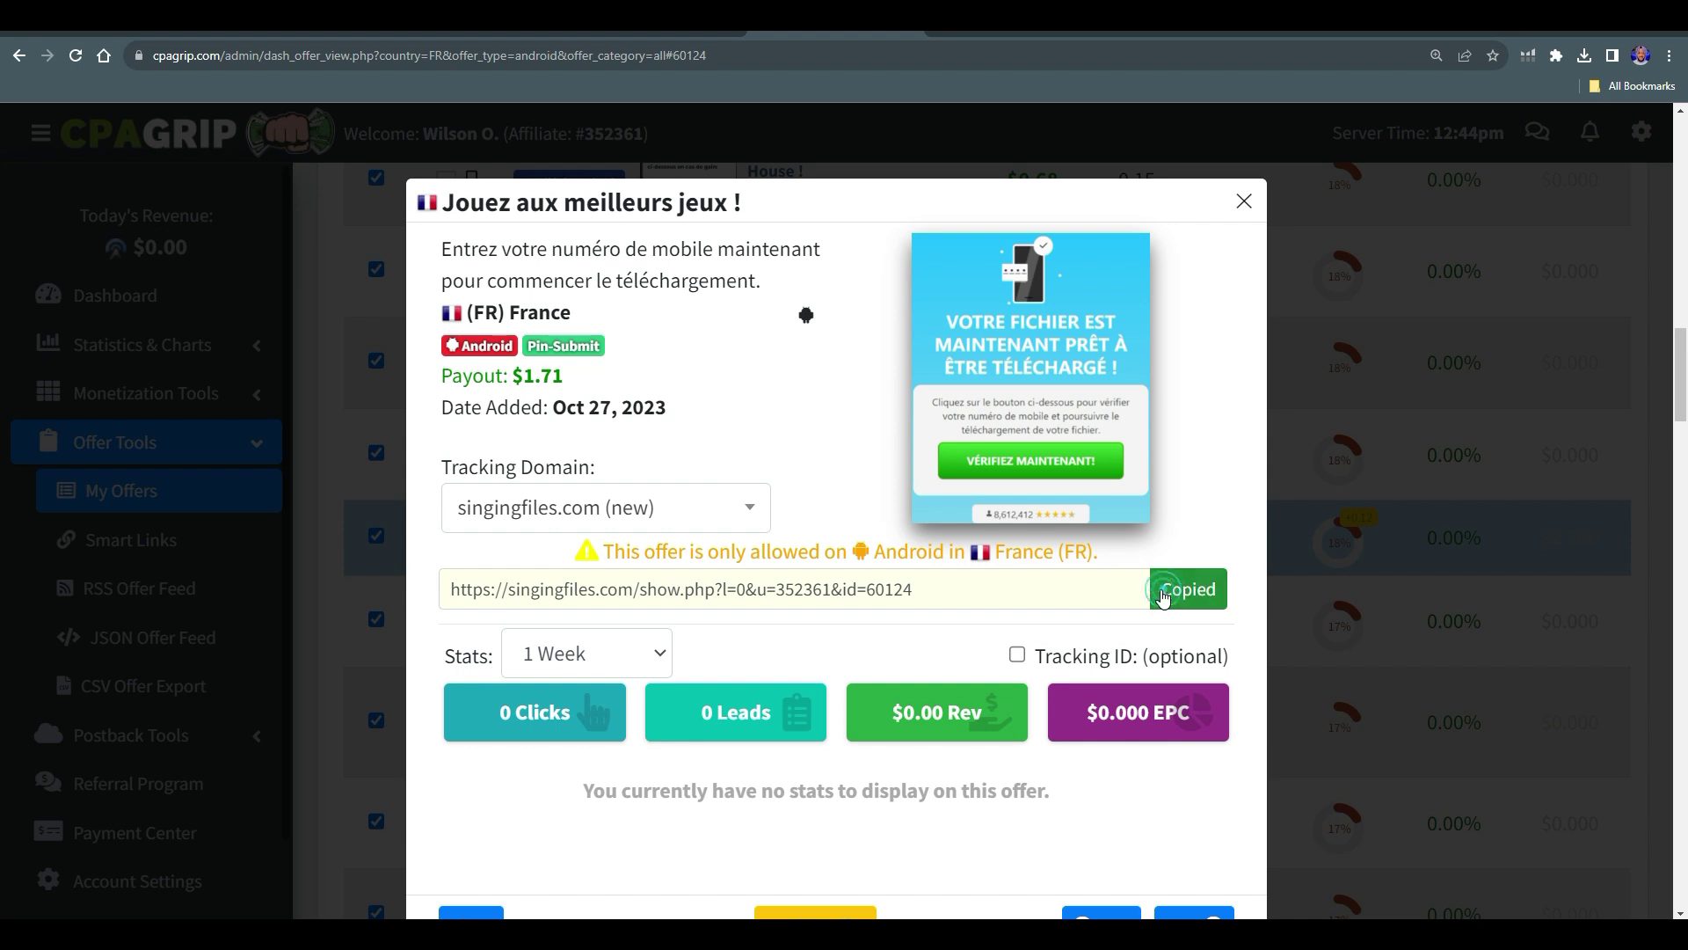
key("ctrl+Tab")
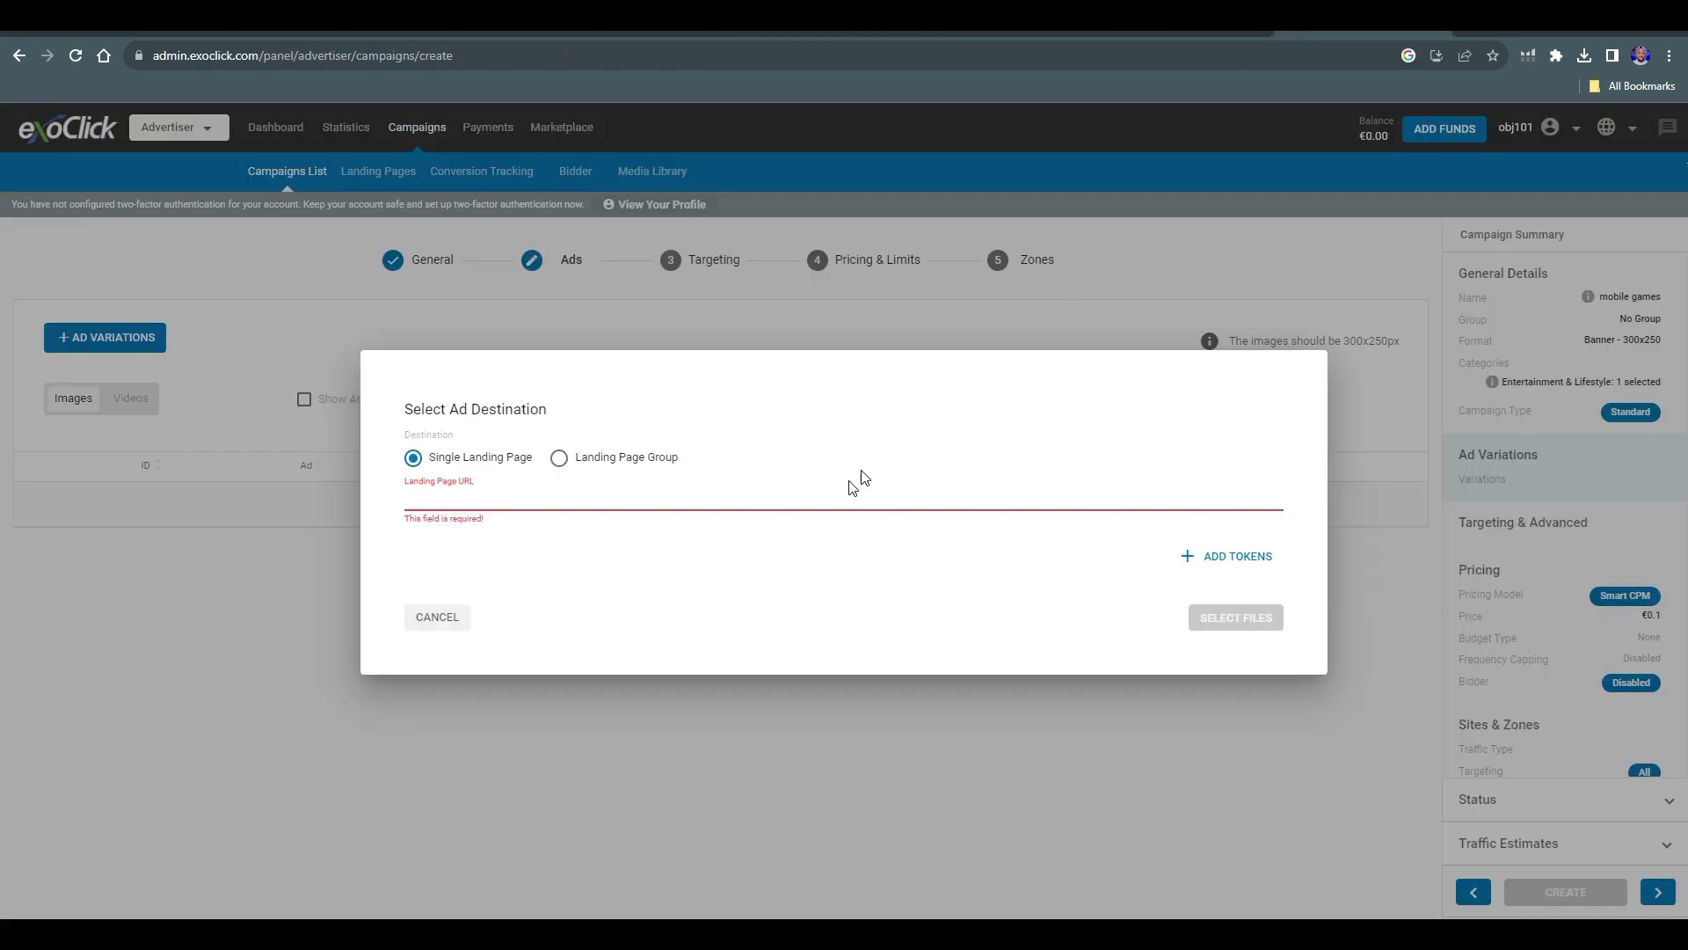
key("ctrl+v")
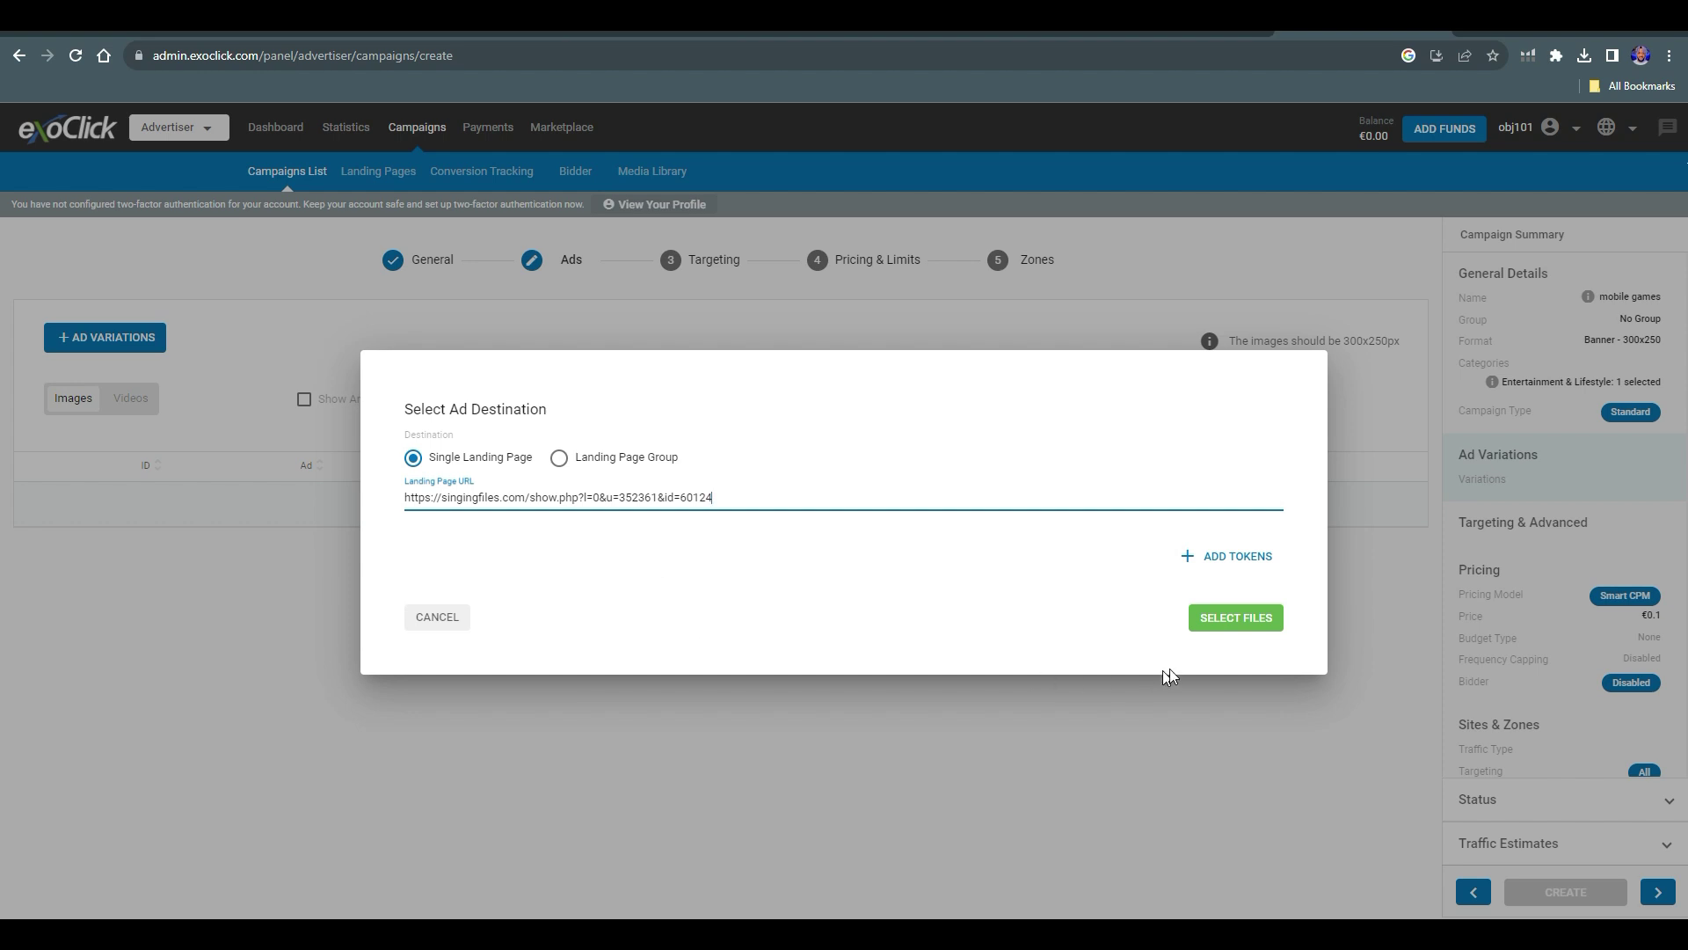
Upload the "VOTRE FICHIER EST MAINTENANT PRÊT À ÊTRE TÉLÉCHARGÉ !" PNG banner from Downloads and add it as the ad variation.
left_click(1235, 619)
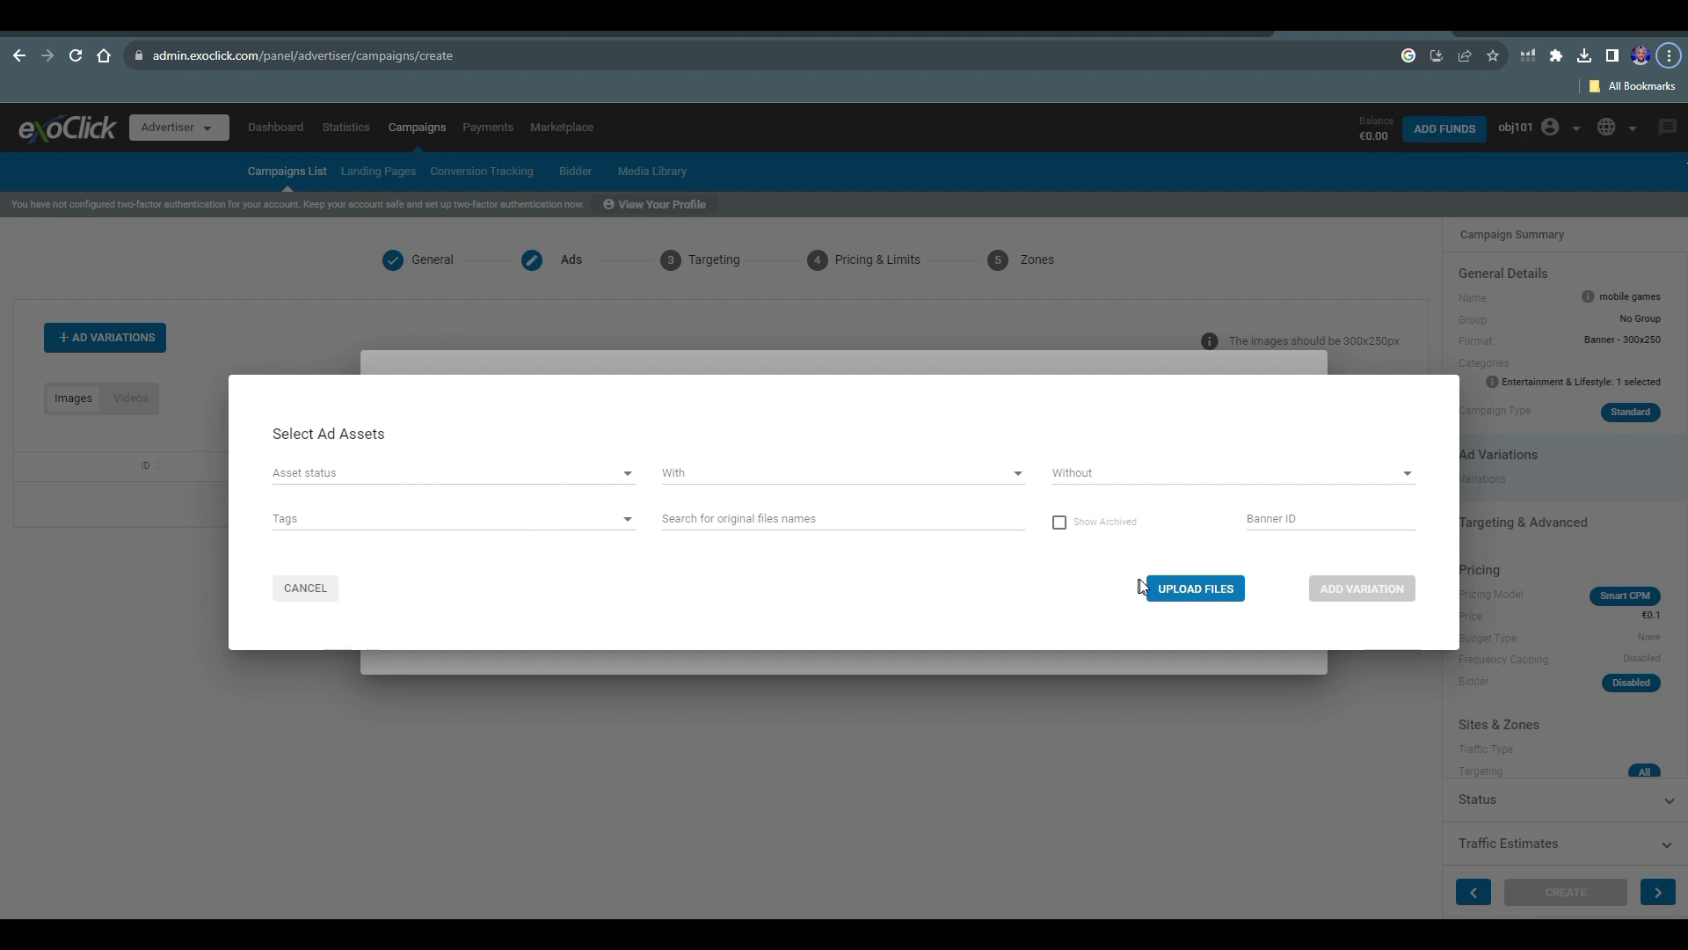
left_click(1175, 591)
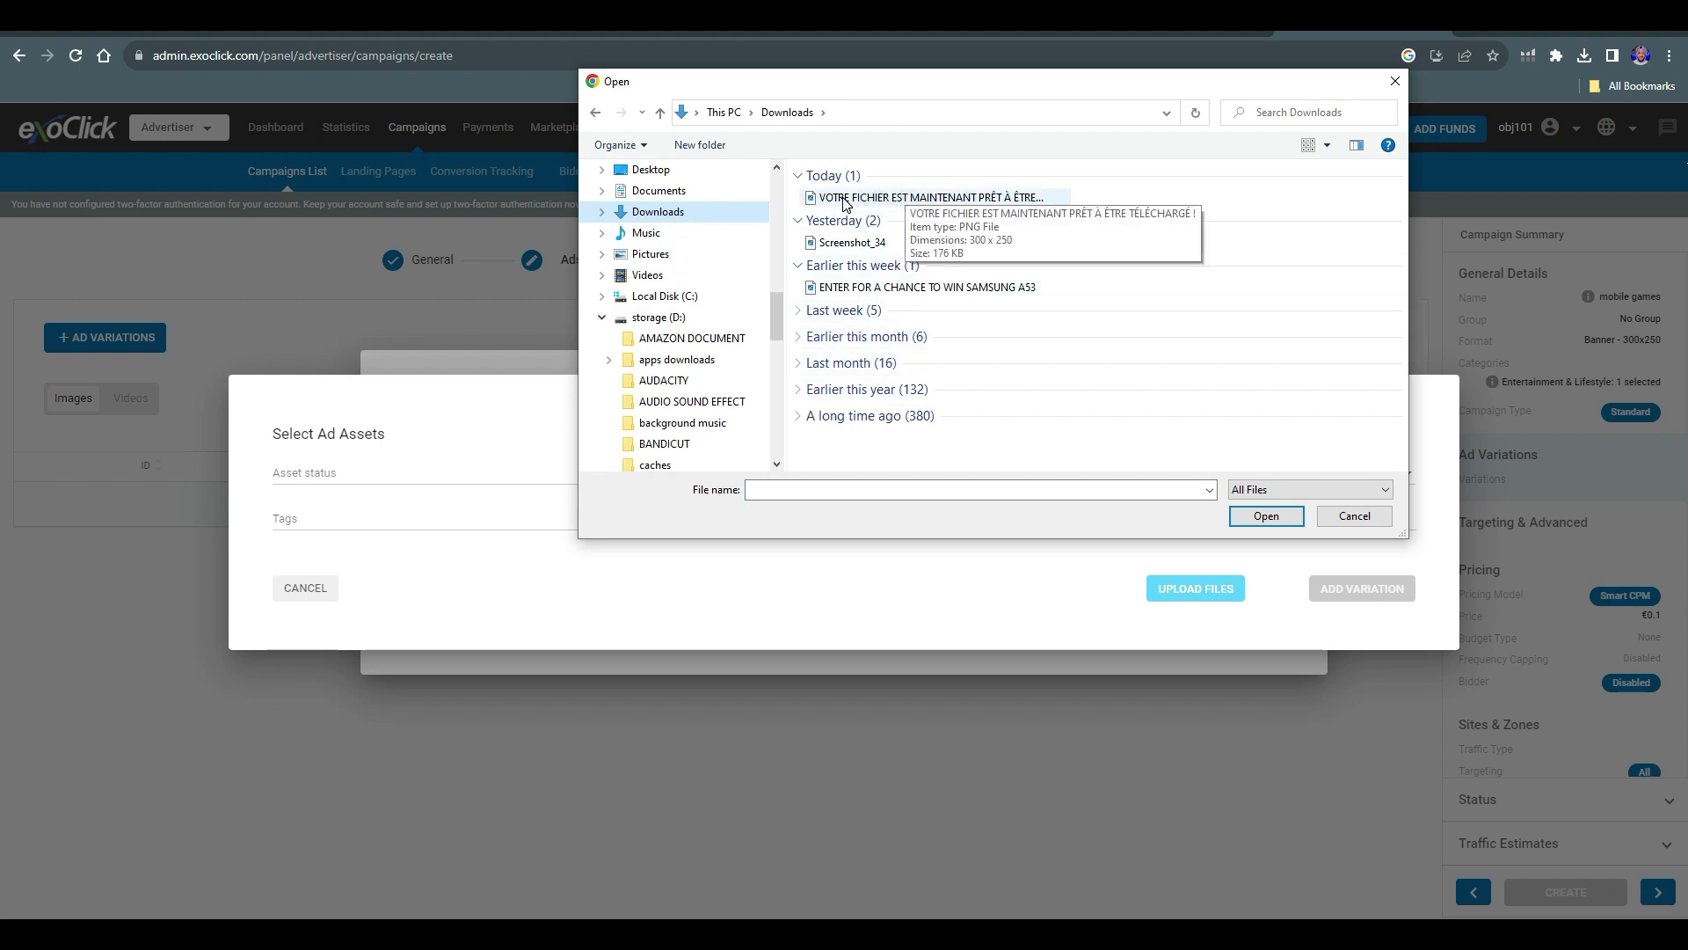
left_click(892, 199)
left_click(1266, 521)
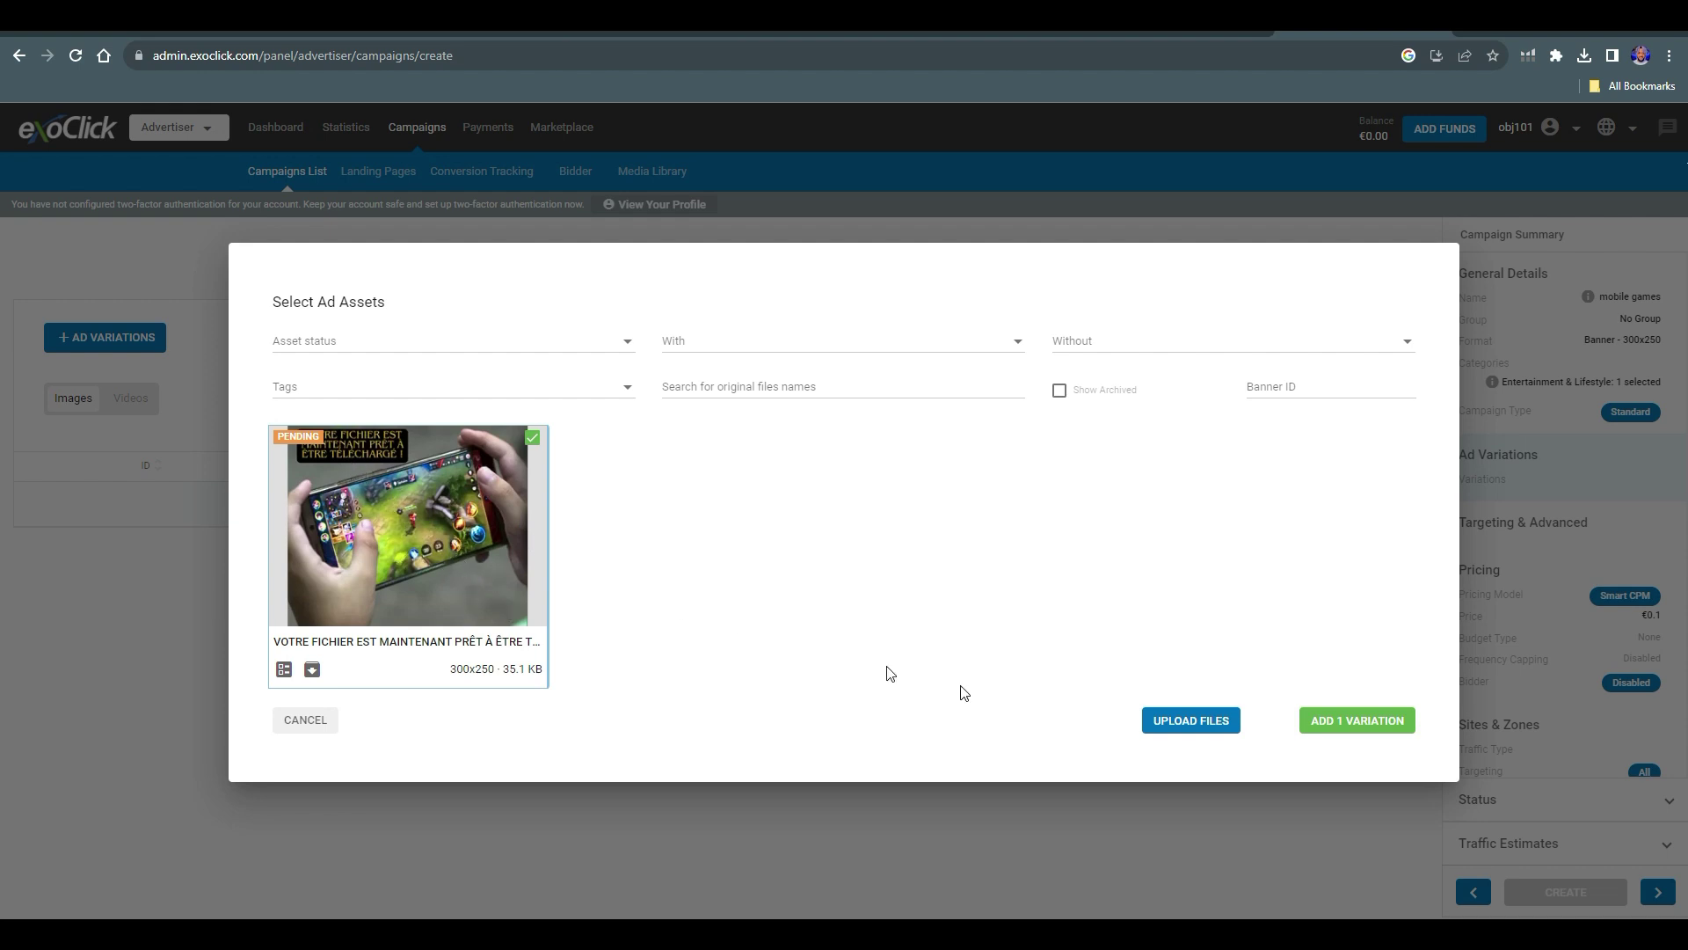
left_click(1339, 725)
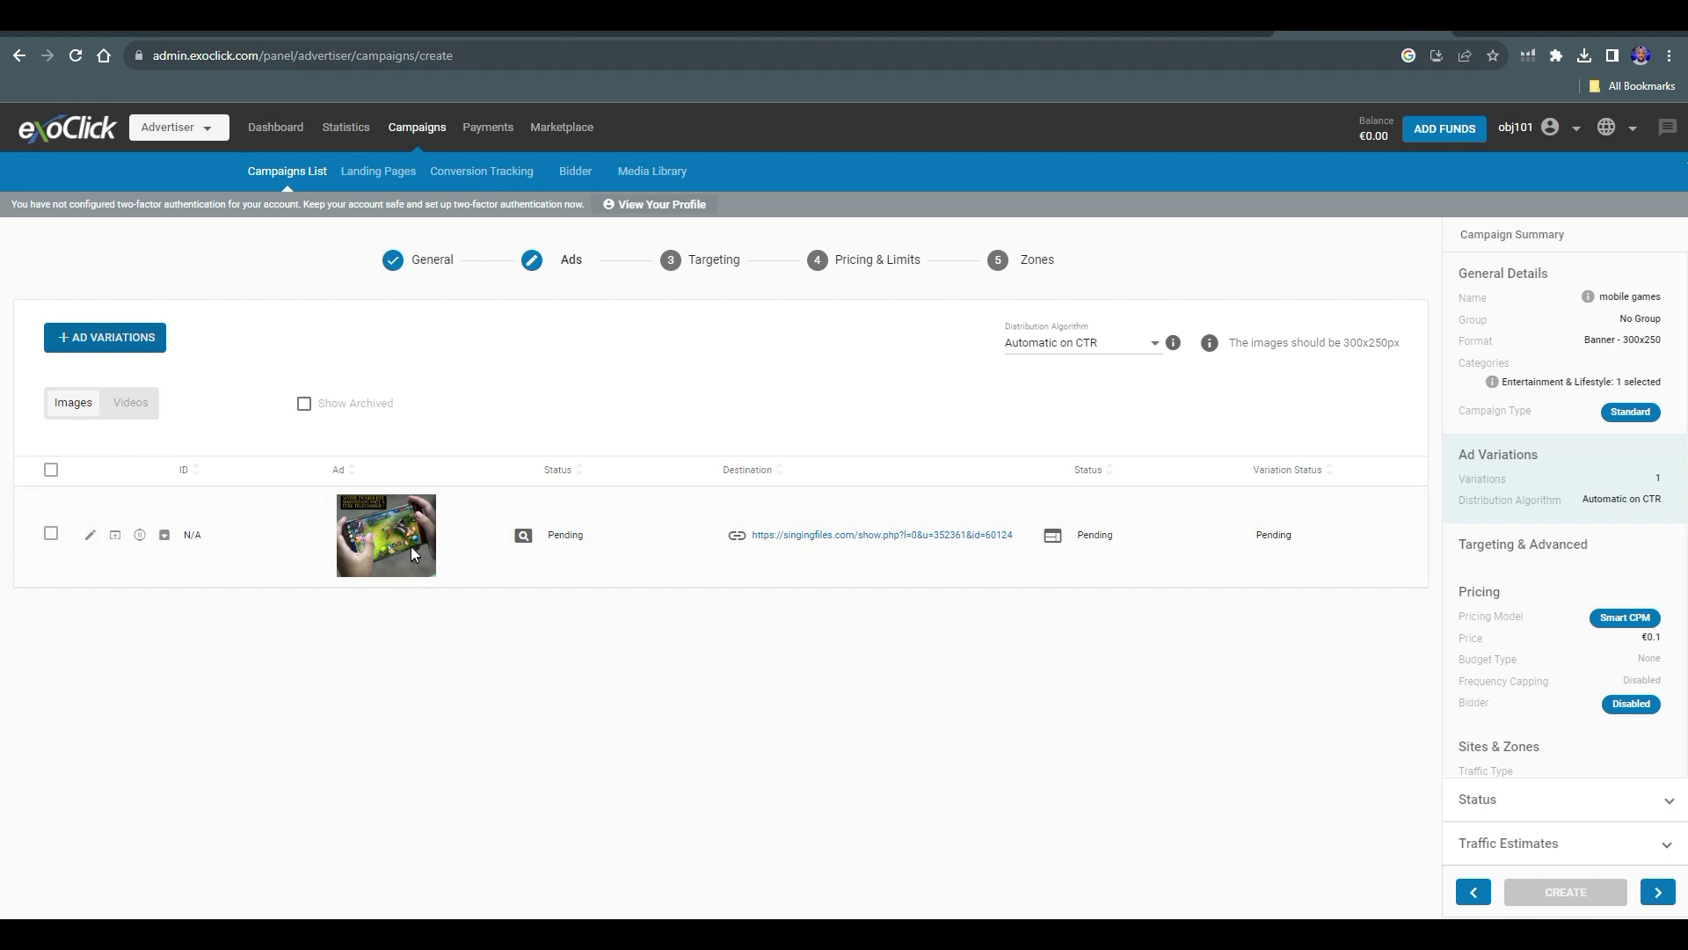
mouse_move(421, 567)
Filter the campaign's available targeting locations by "fran" and add France as a targeted location.
left_click(713, 261)
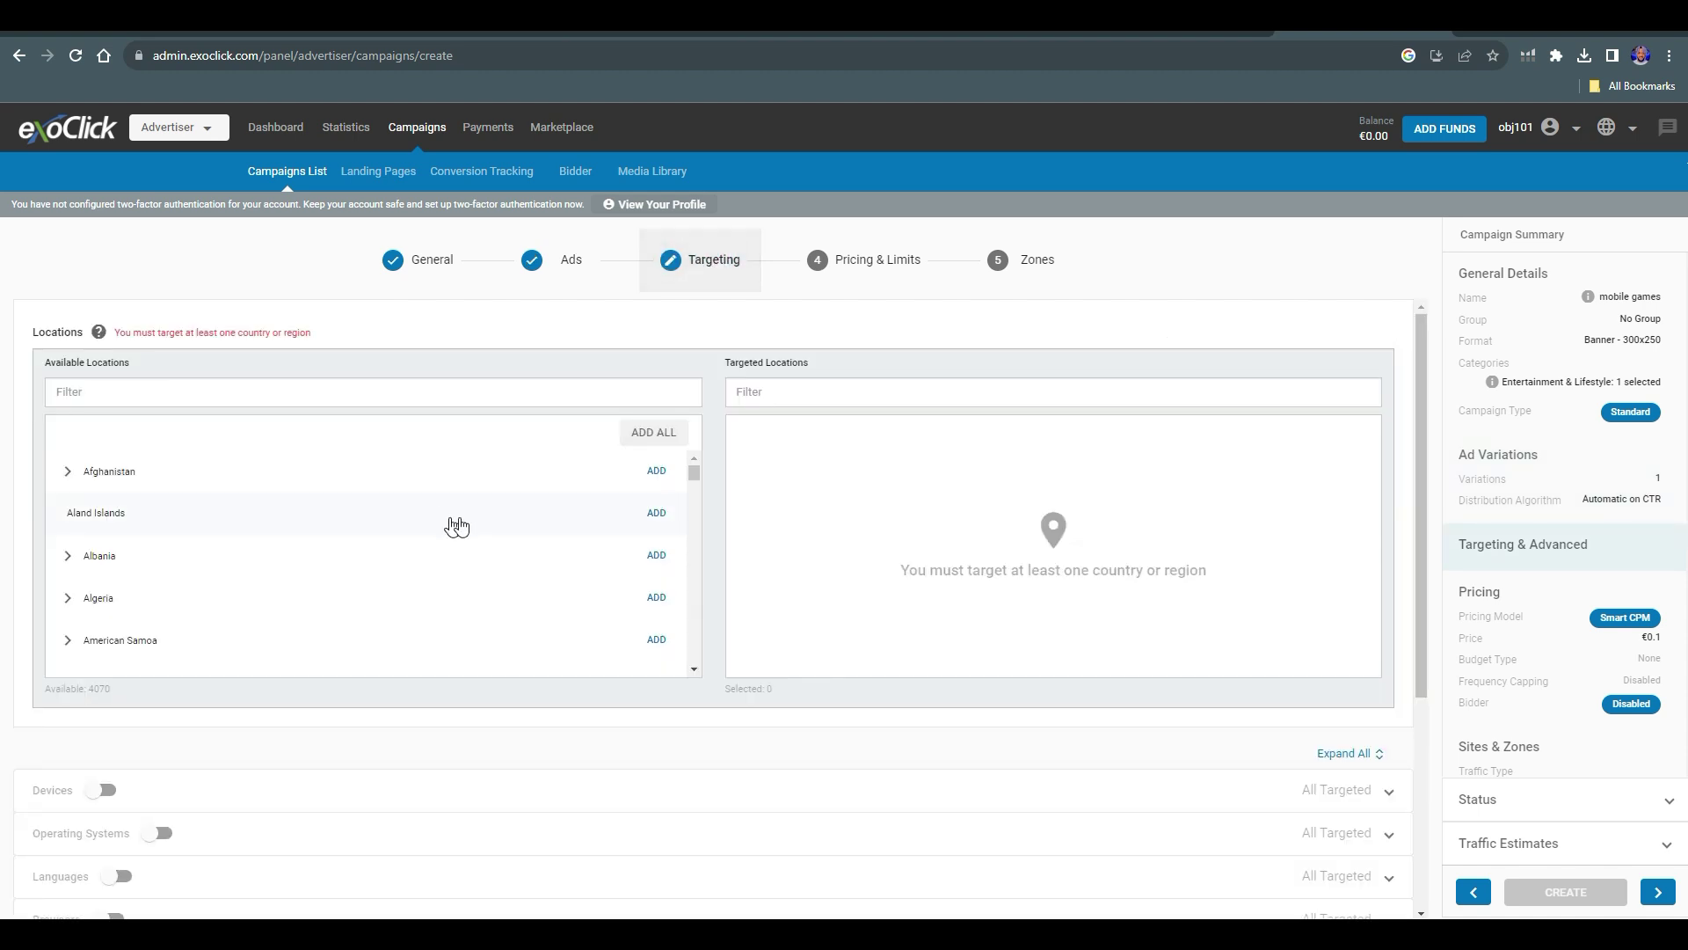
left_click(295, 394)
type("fran")
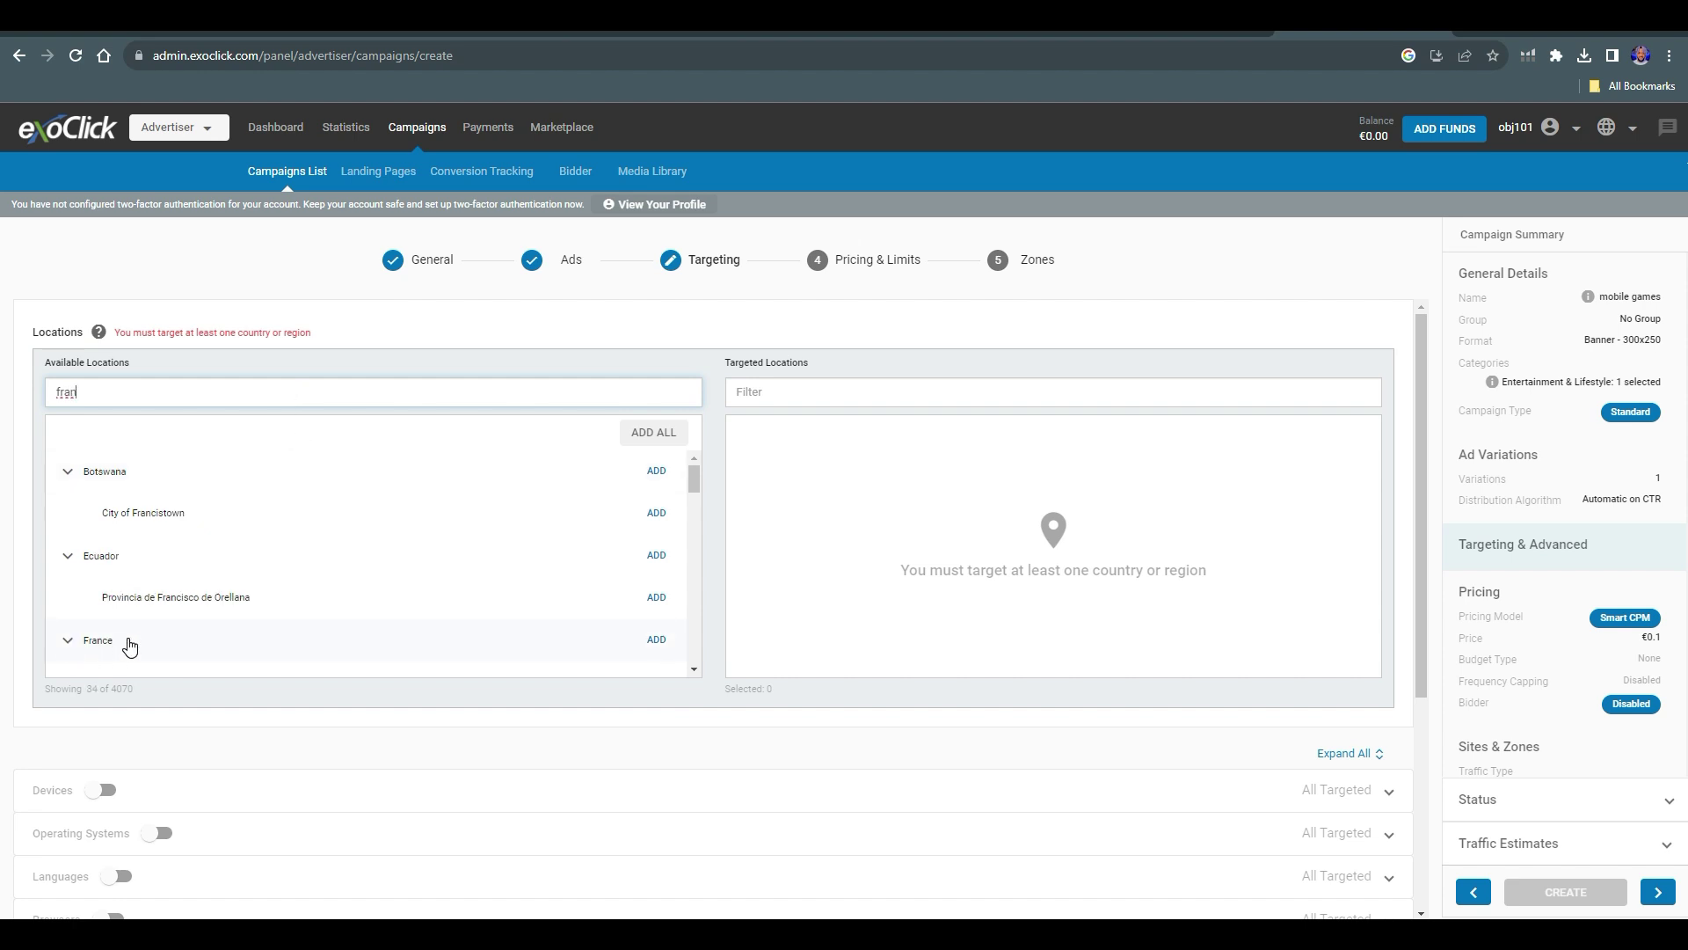
left_click(655, 641)
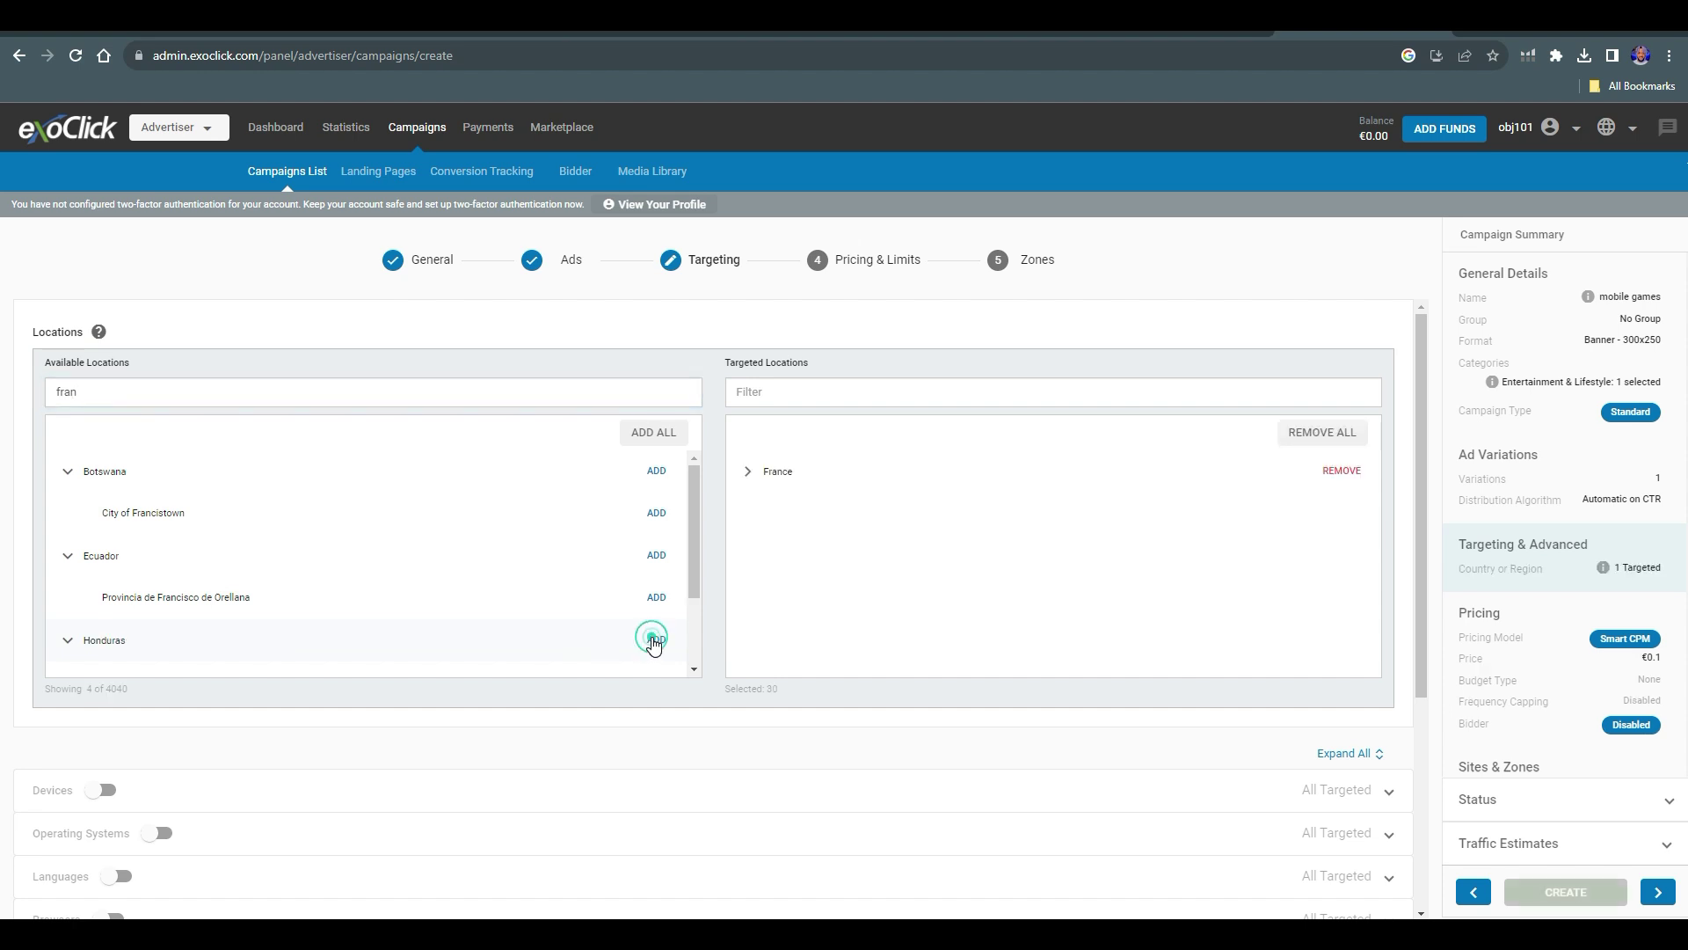
Look through the regions included under France in the targeted locations.
left_click(747, 473)
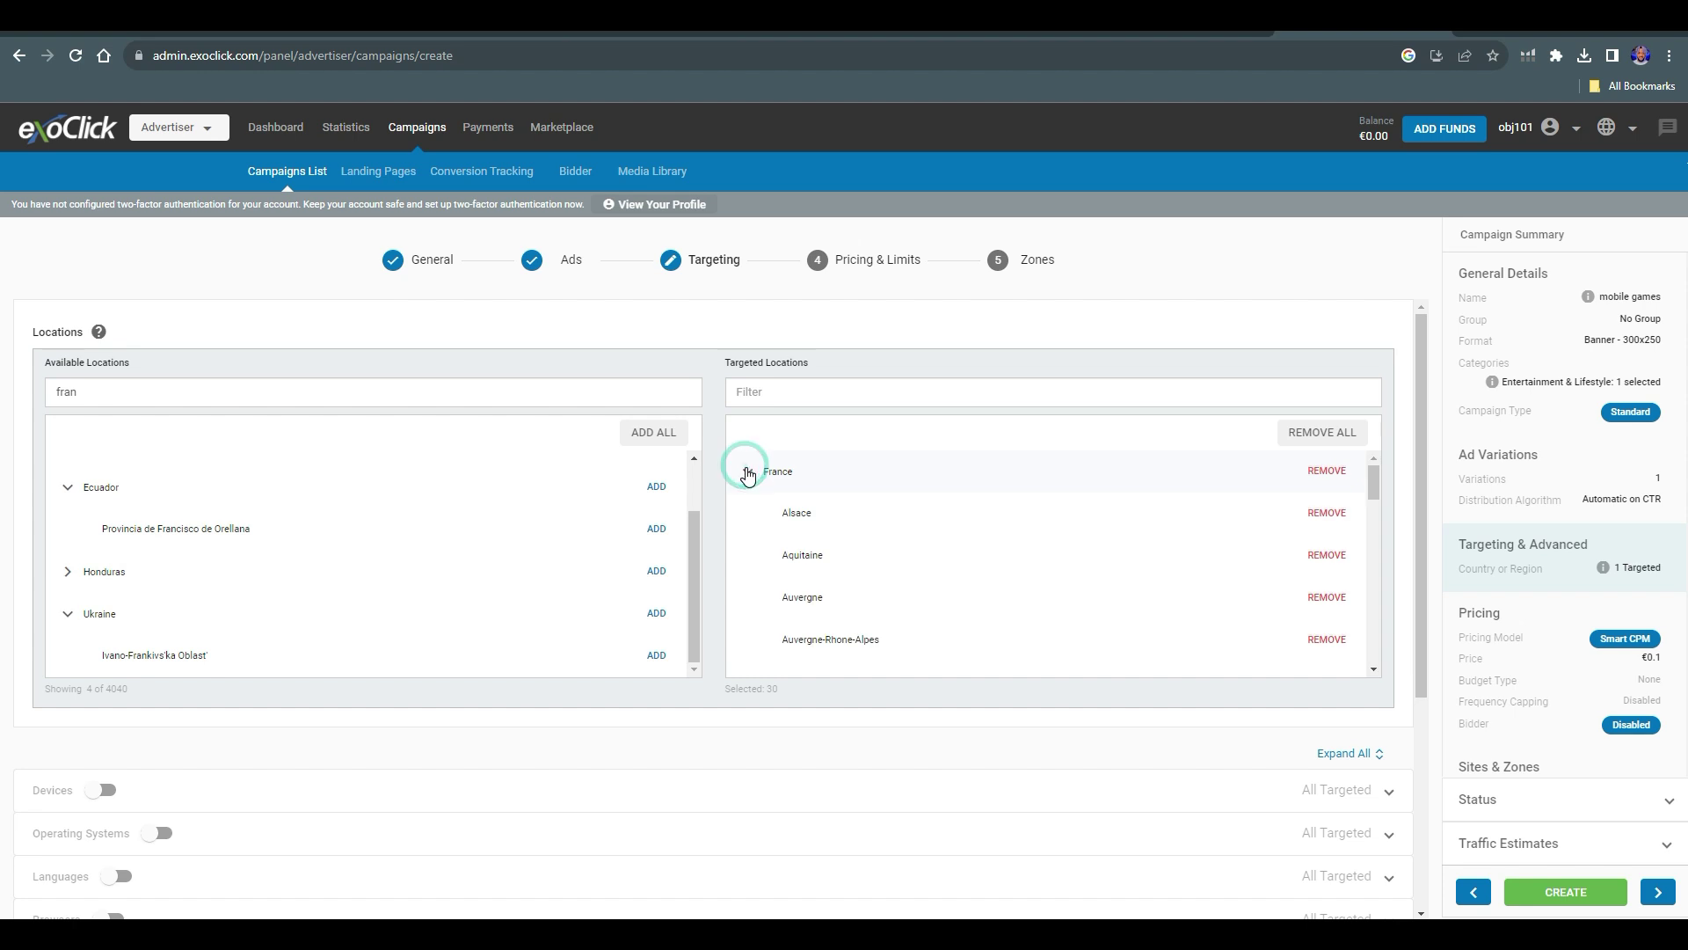
scroll(897, 590, "down", 3)
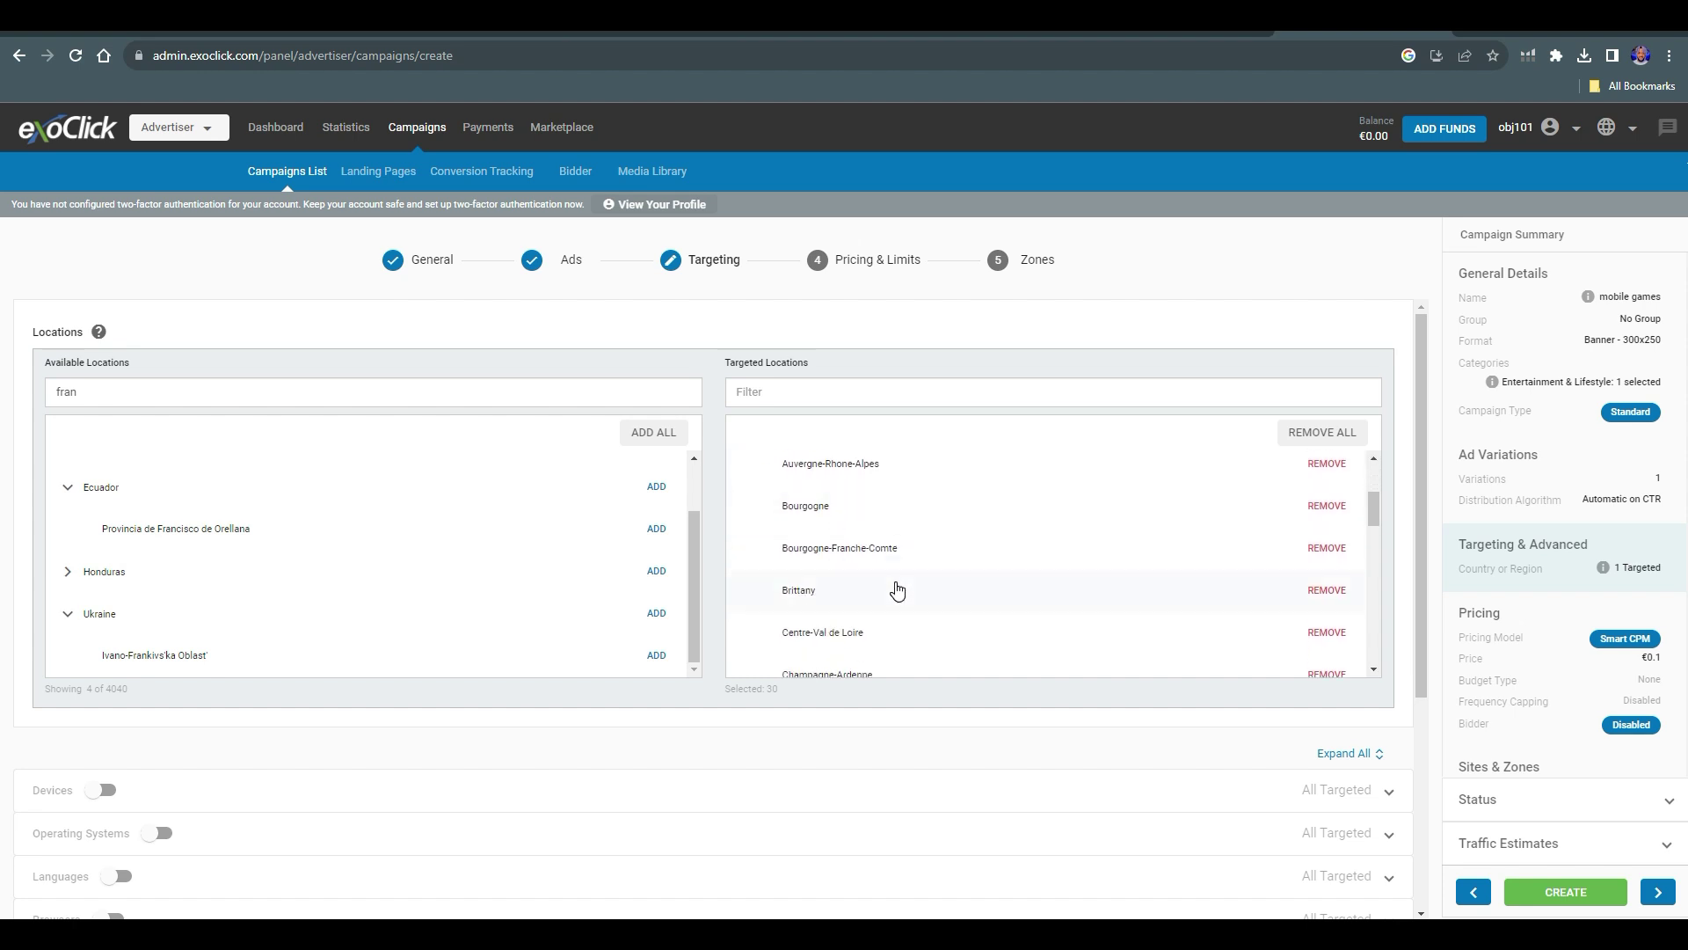
scroll(897, 591, "up", 3)
left_click(746, 471)
Enable device targeting for the campaign and add the Mobile category to the targeted devices.
scroll(826, 554, "down", 2)
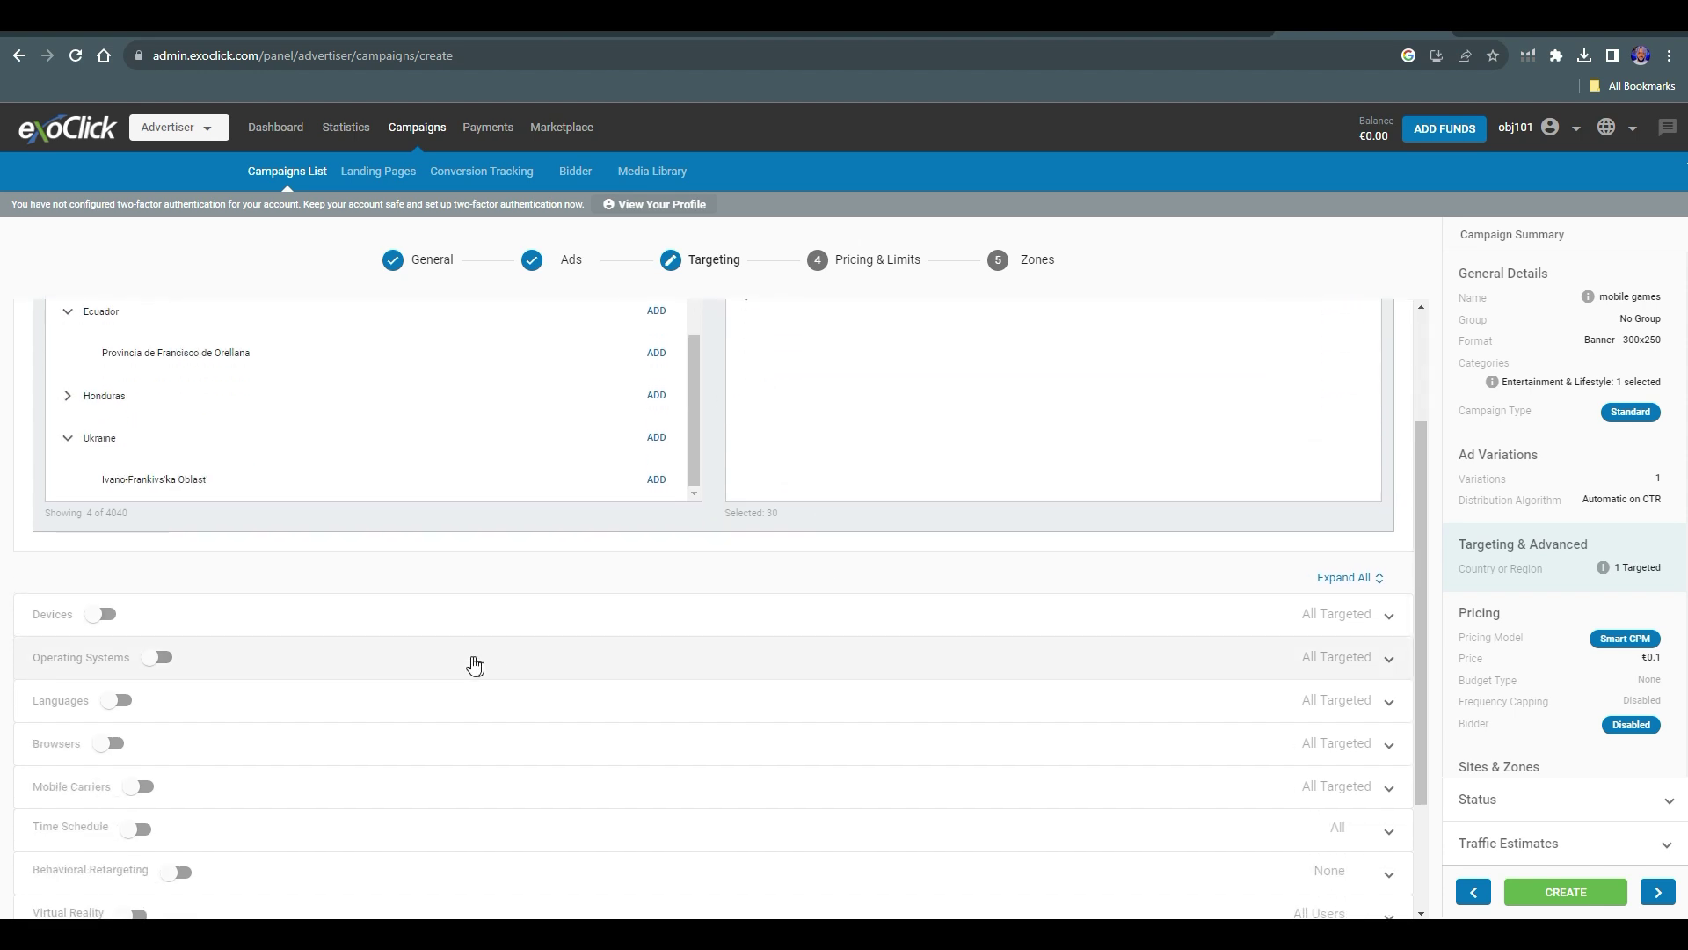
left_click(104, 614)
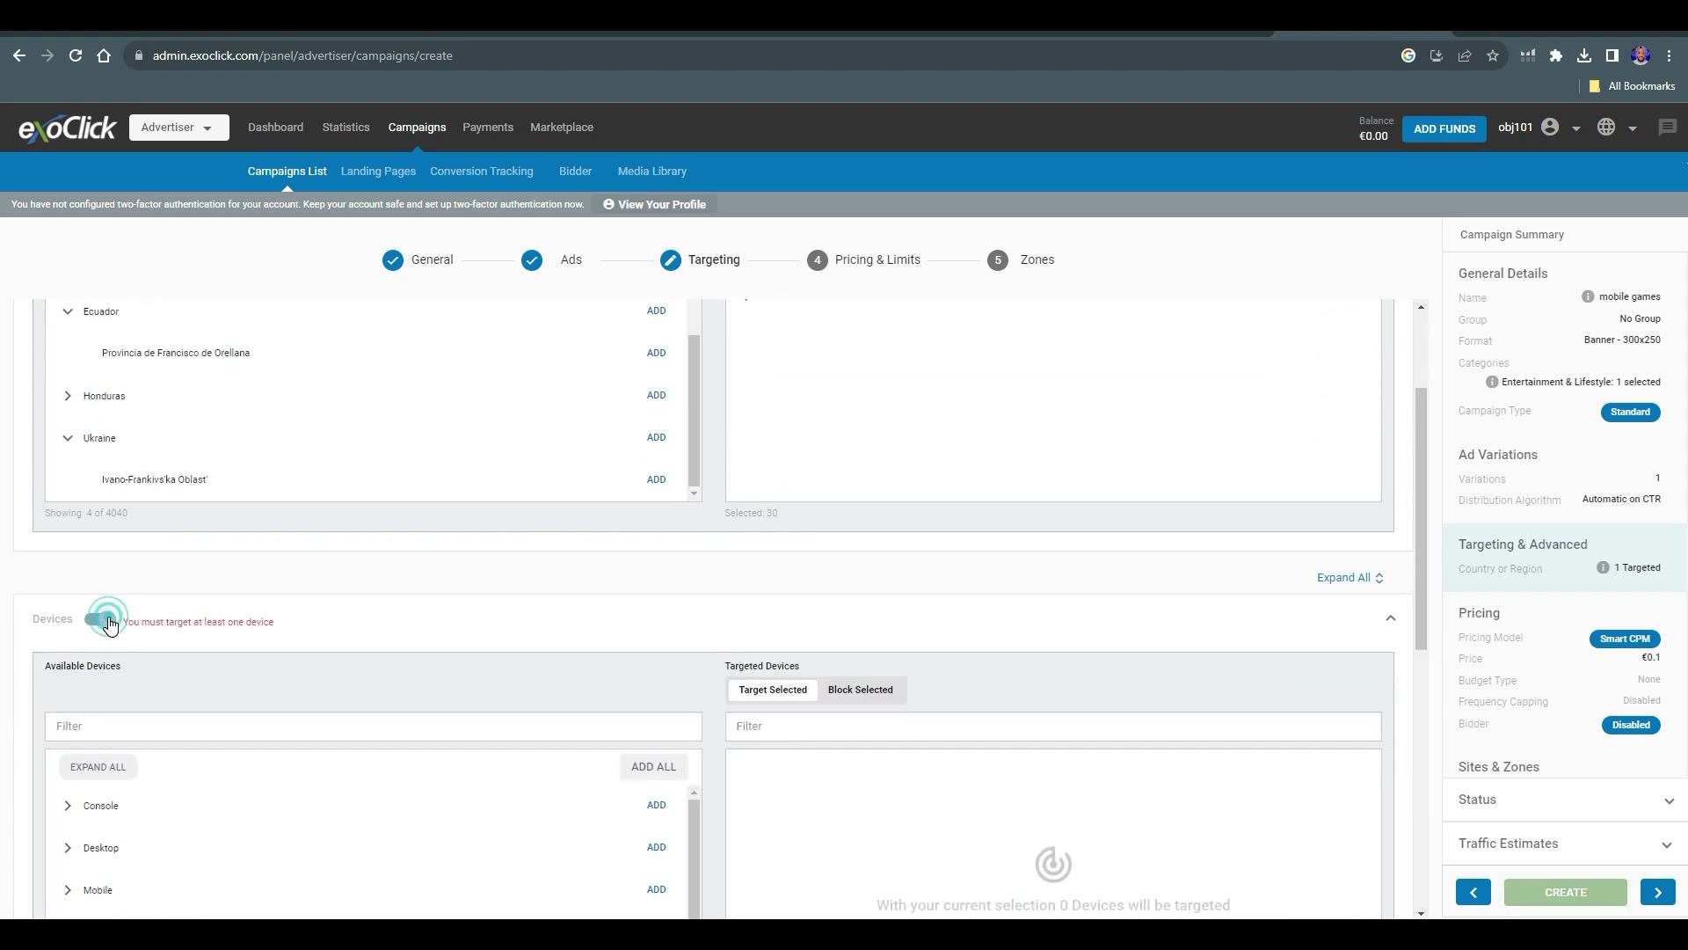
scroll(362, 752, "down", 2)
scroll(364, 763, "up", 1)
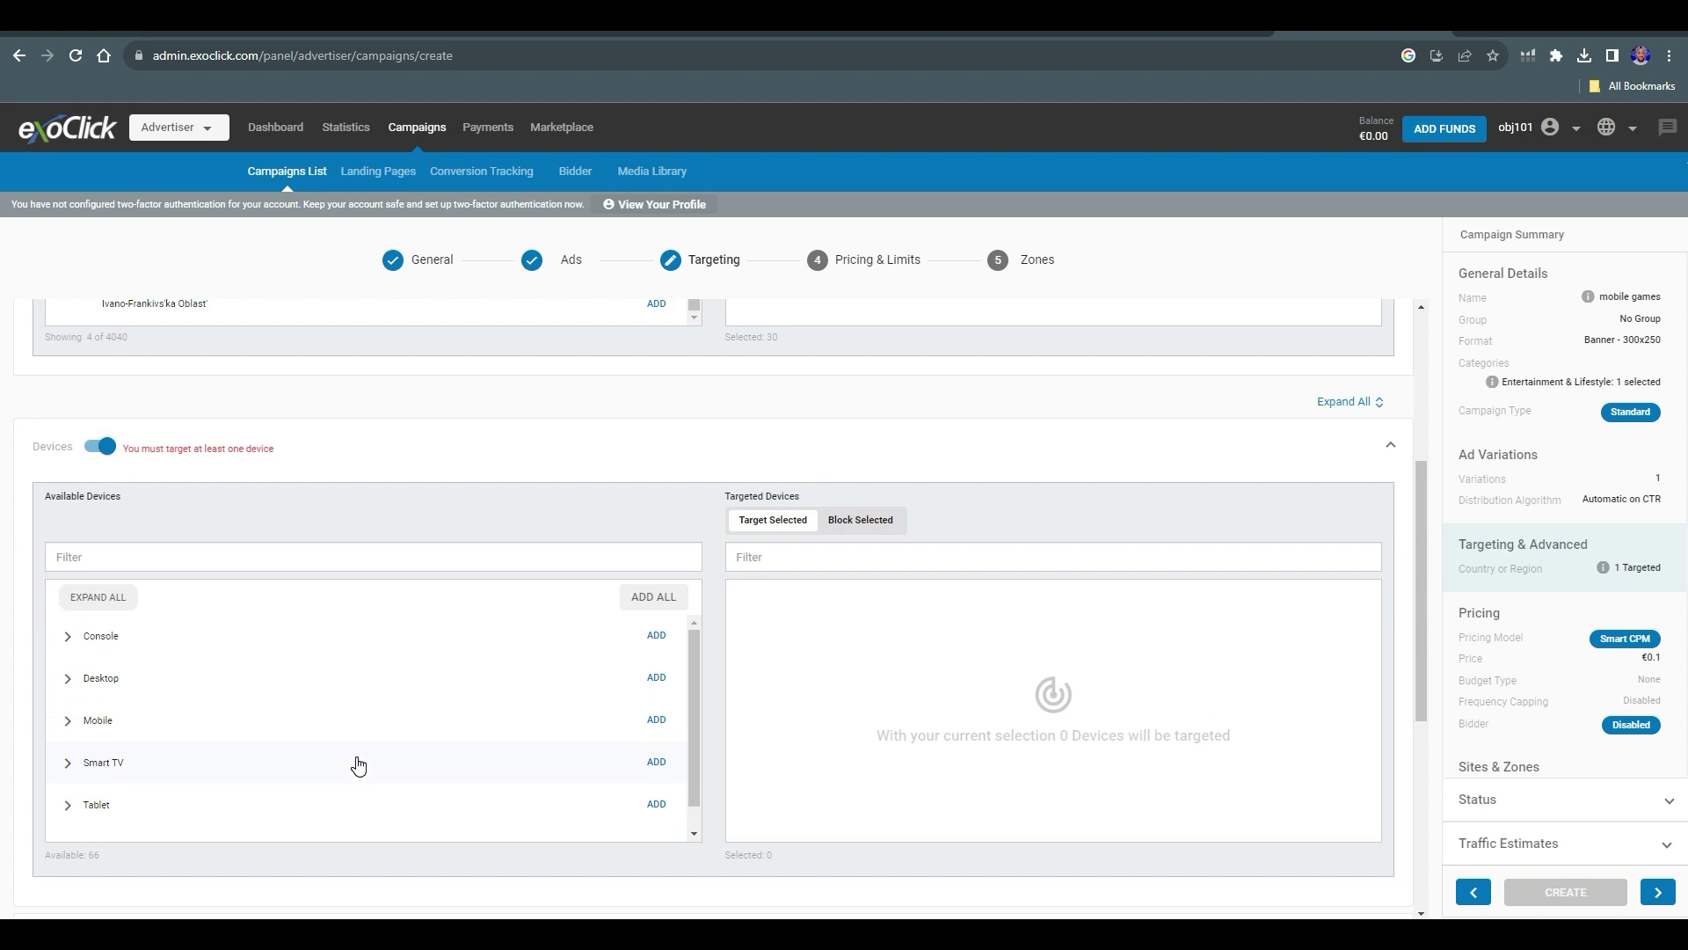
key("alt")
left_click(654, 725)
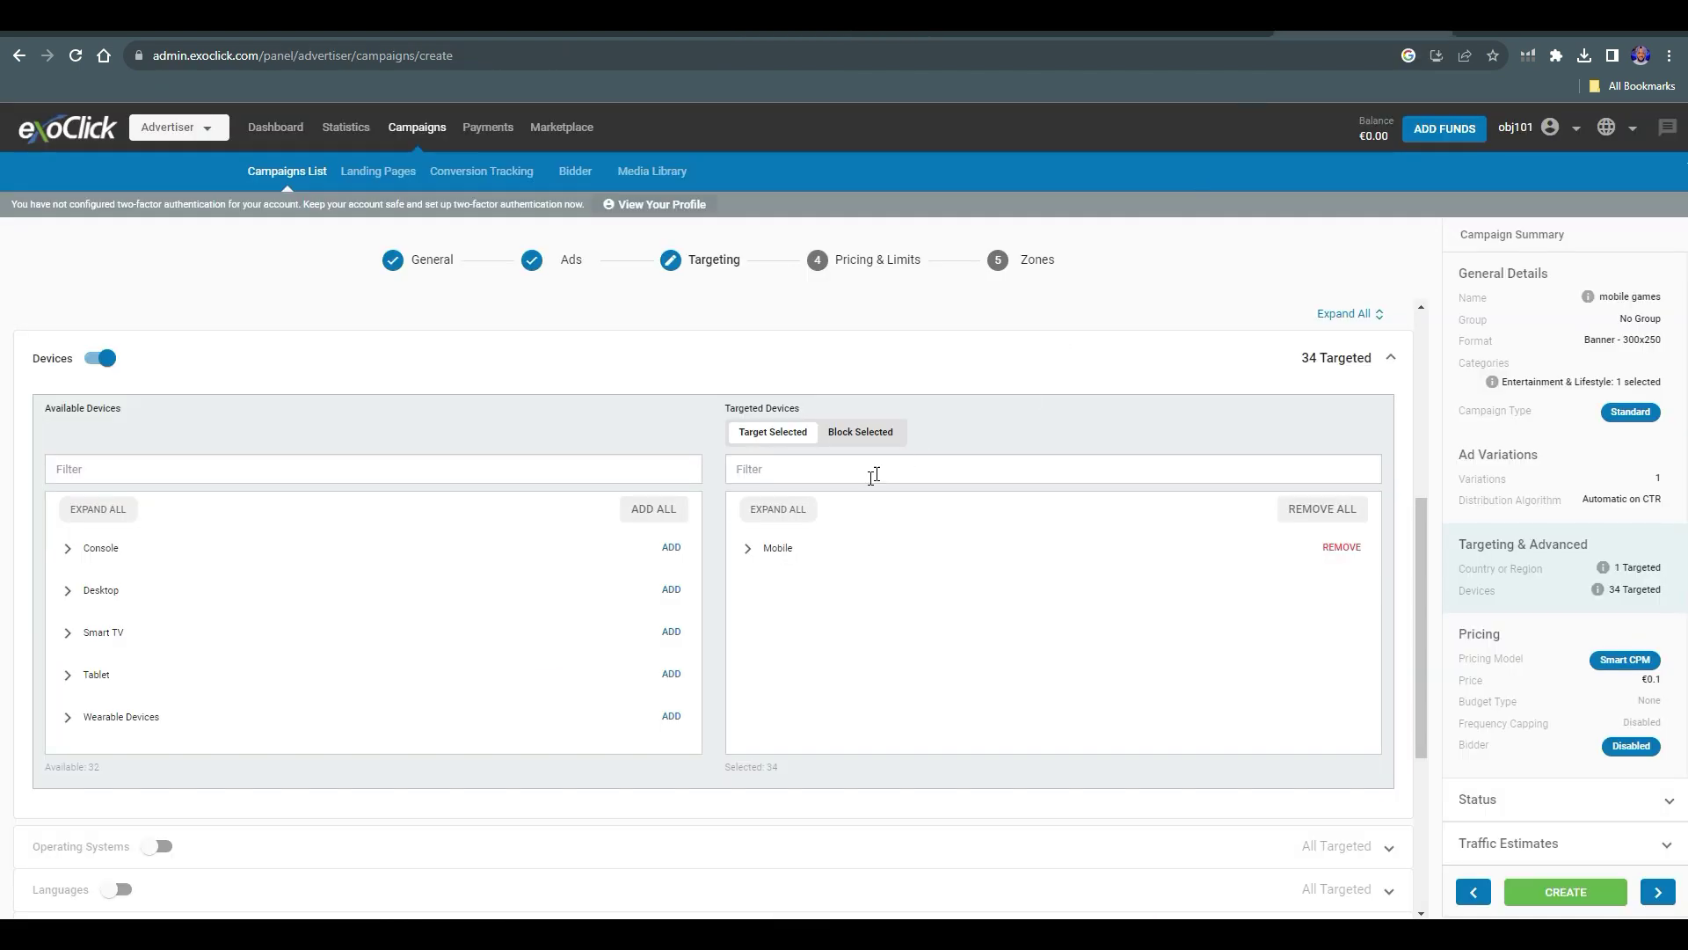
Remove iPhone and iPod from the targeted mobile devices.
left_click(748, 549)
scroll(879, 638, "down", 5)
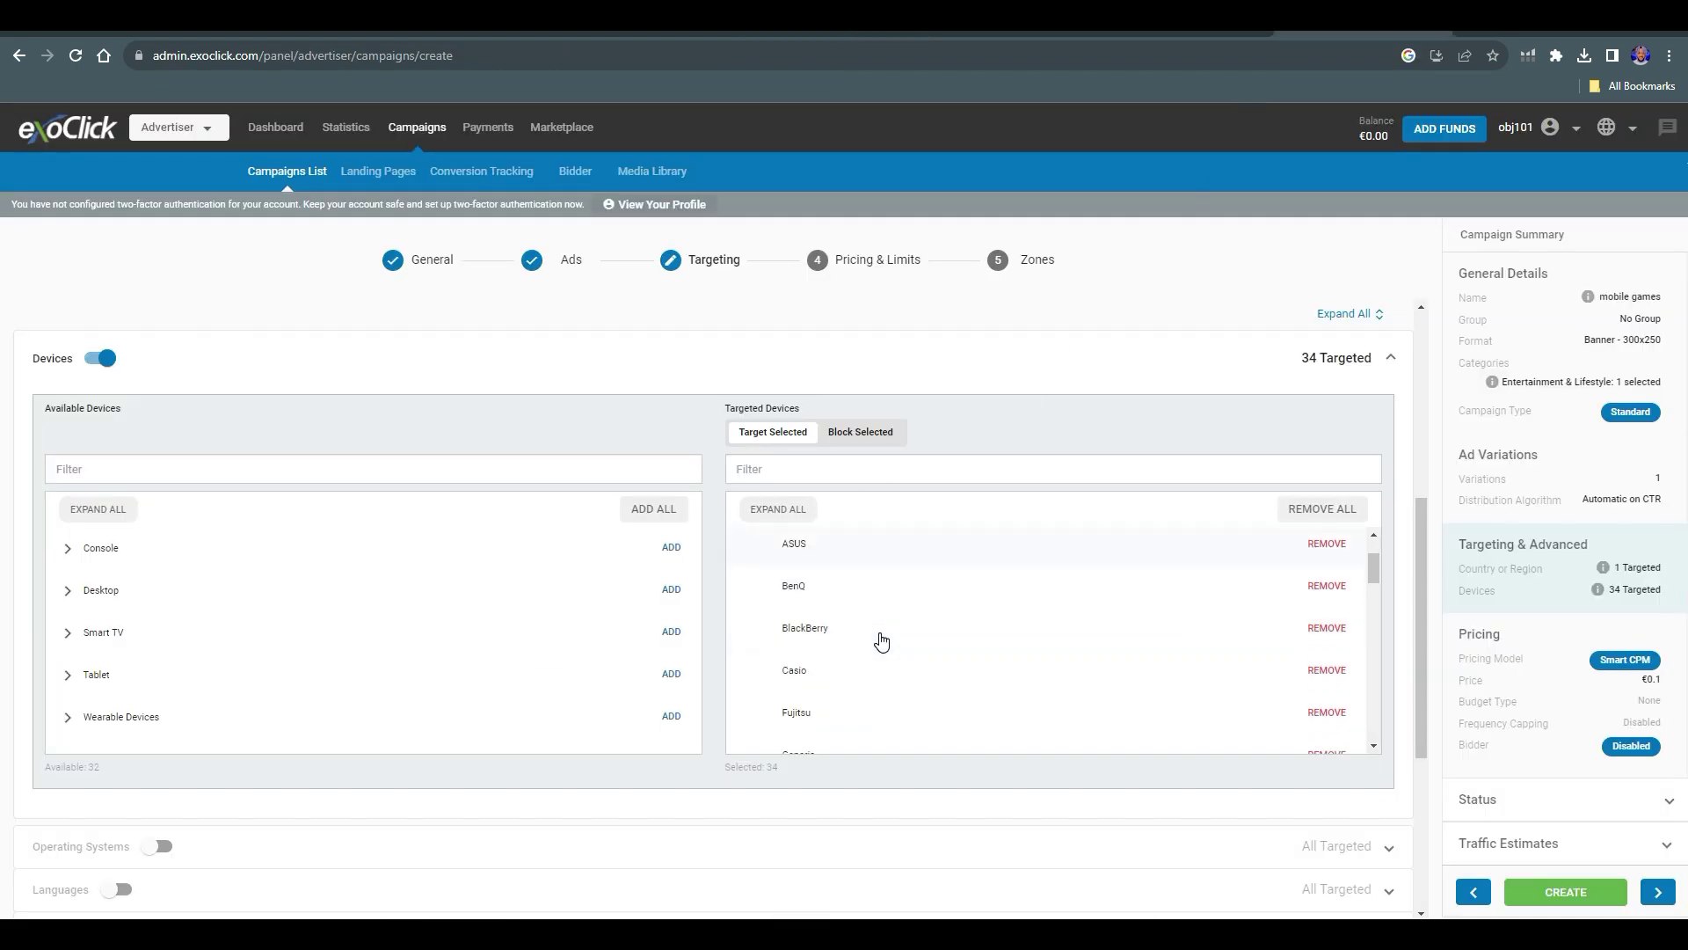
scroll(879, 641, "down", 3)
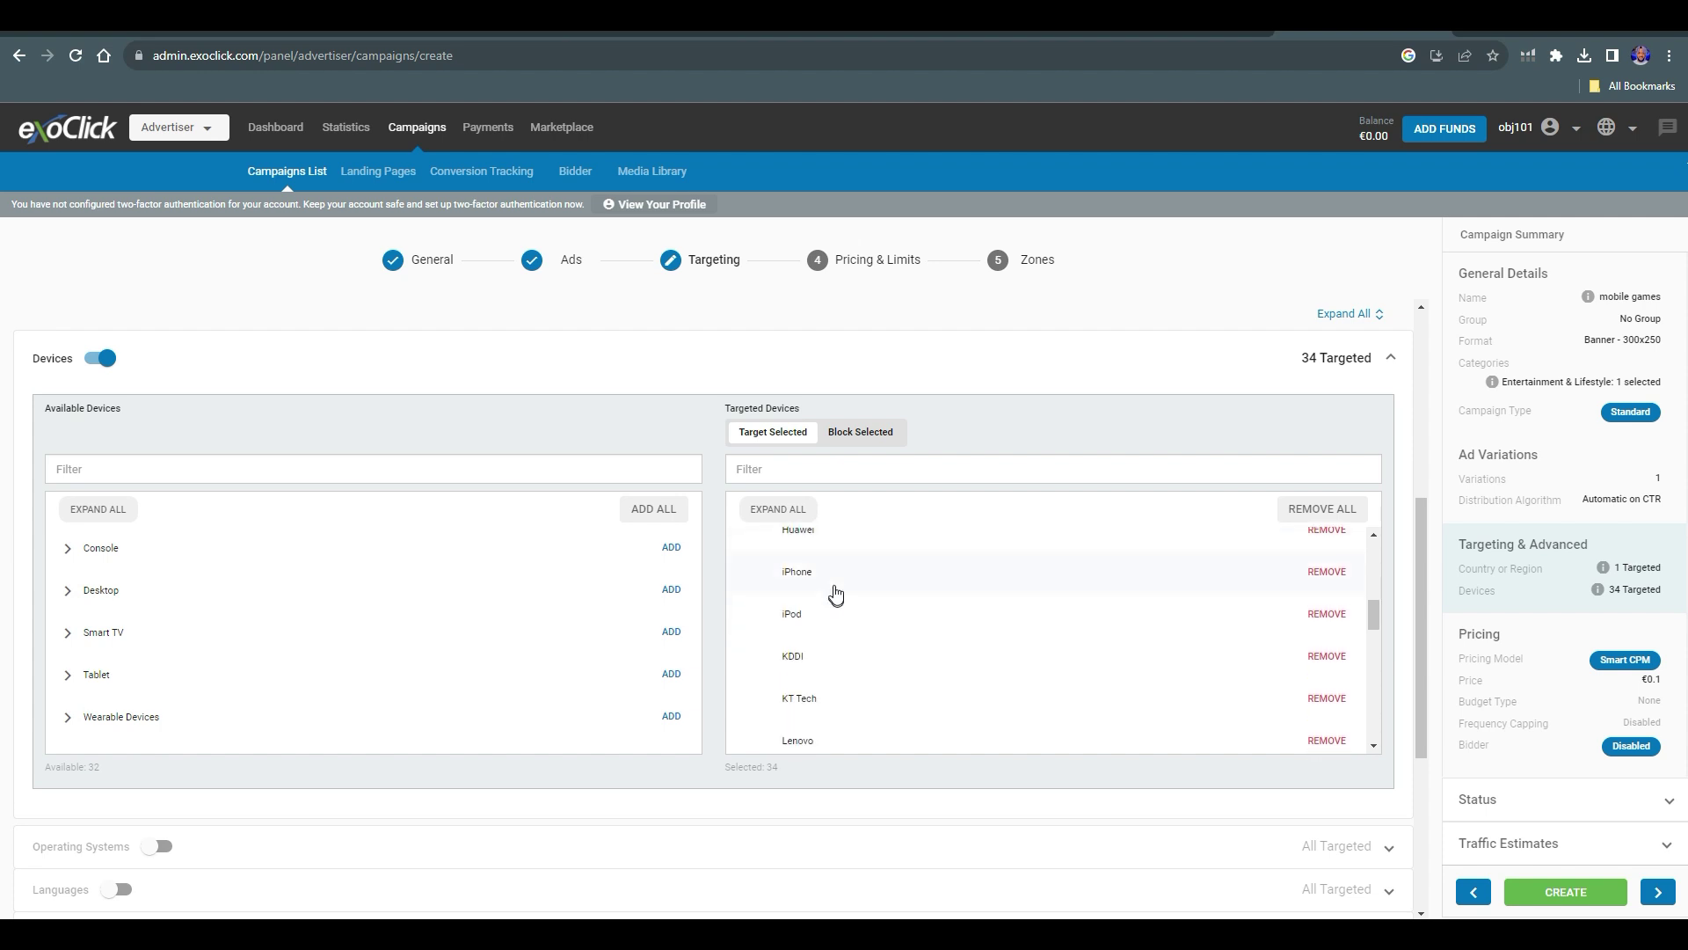
left_click(1325, 571)
left_click(1326, 573)
Review the remaining mobile brands in the targeted devices for any that should be excluded.
scroll(921, 658, "down", 2)
scroll(920, 658, "down", 5)
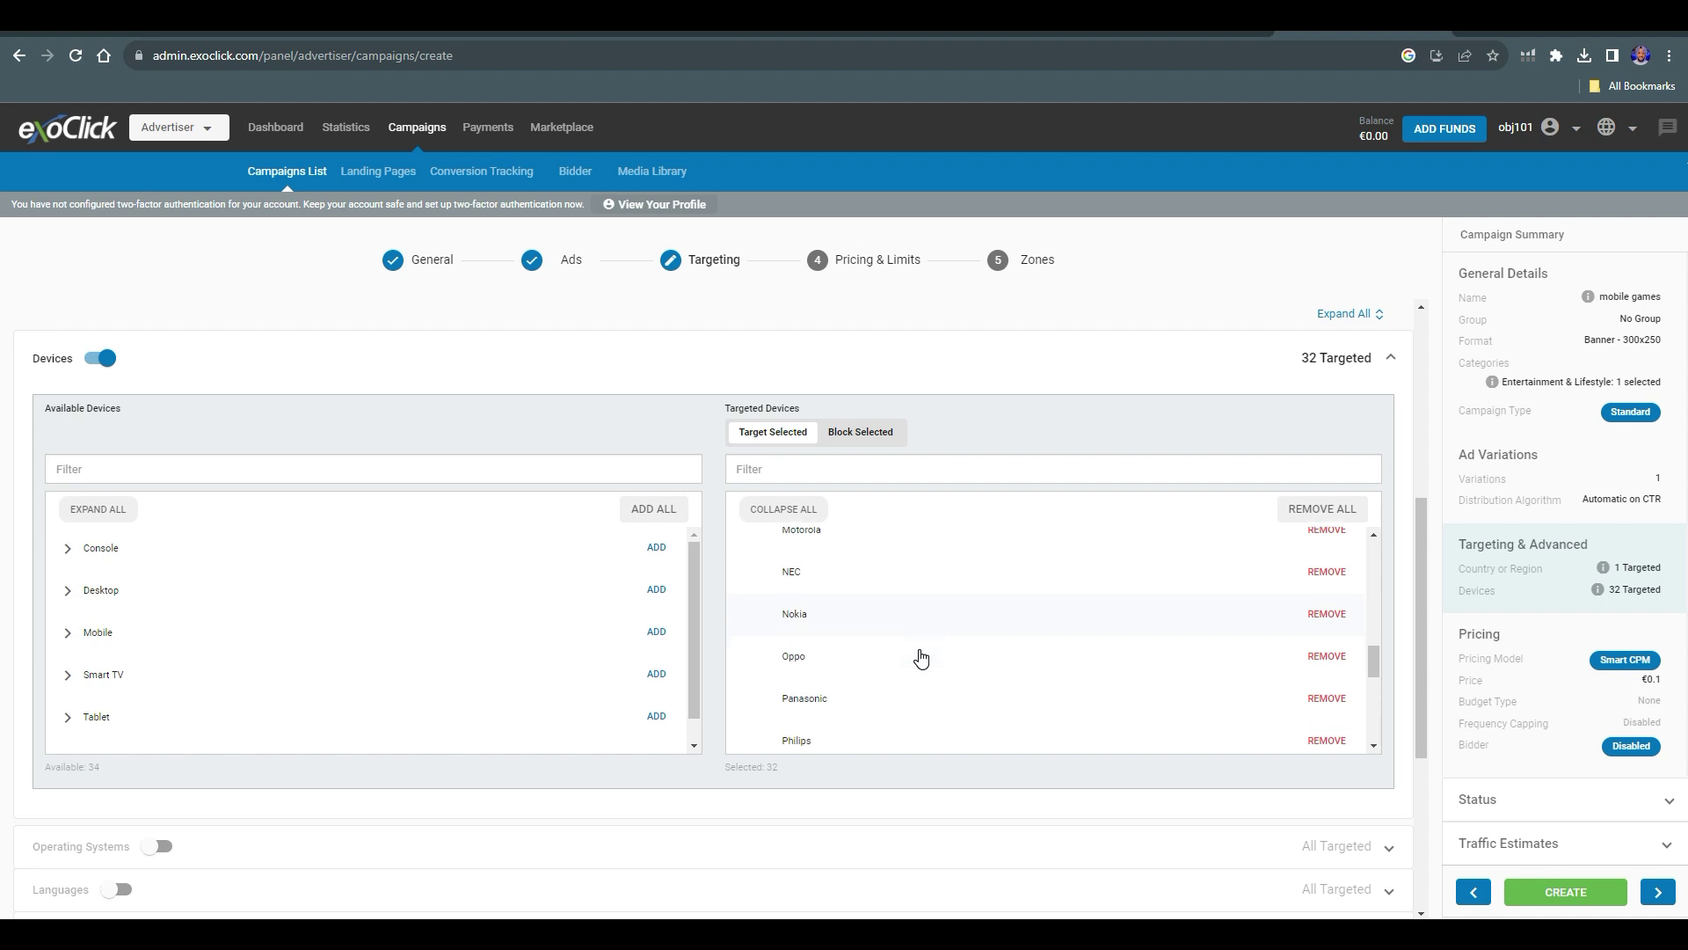
scroll(921, 658, "down", 6)
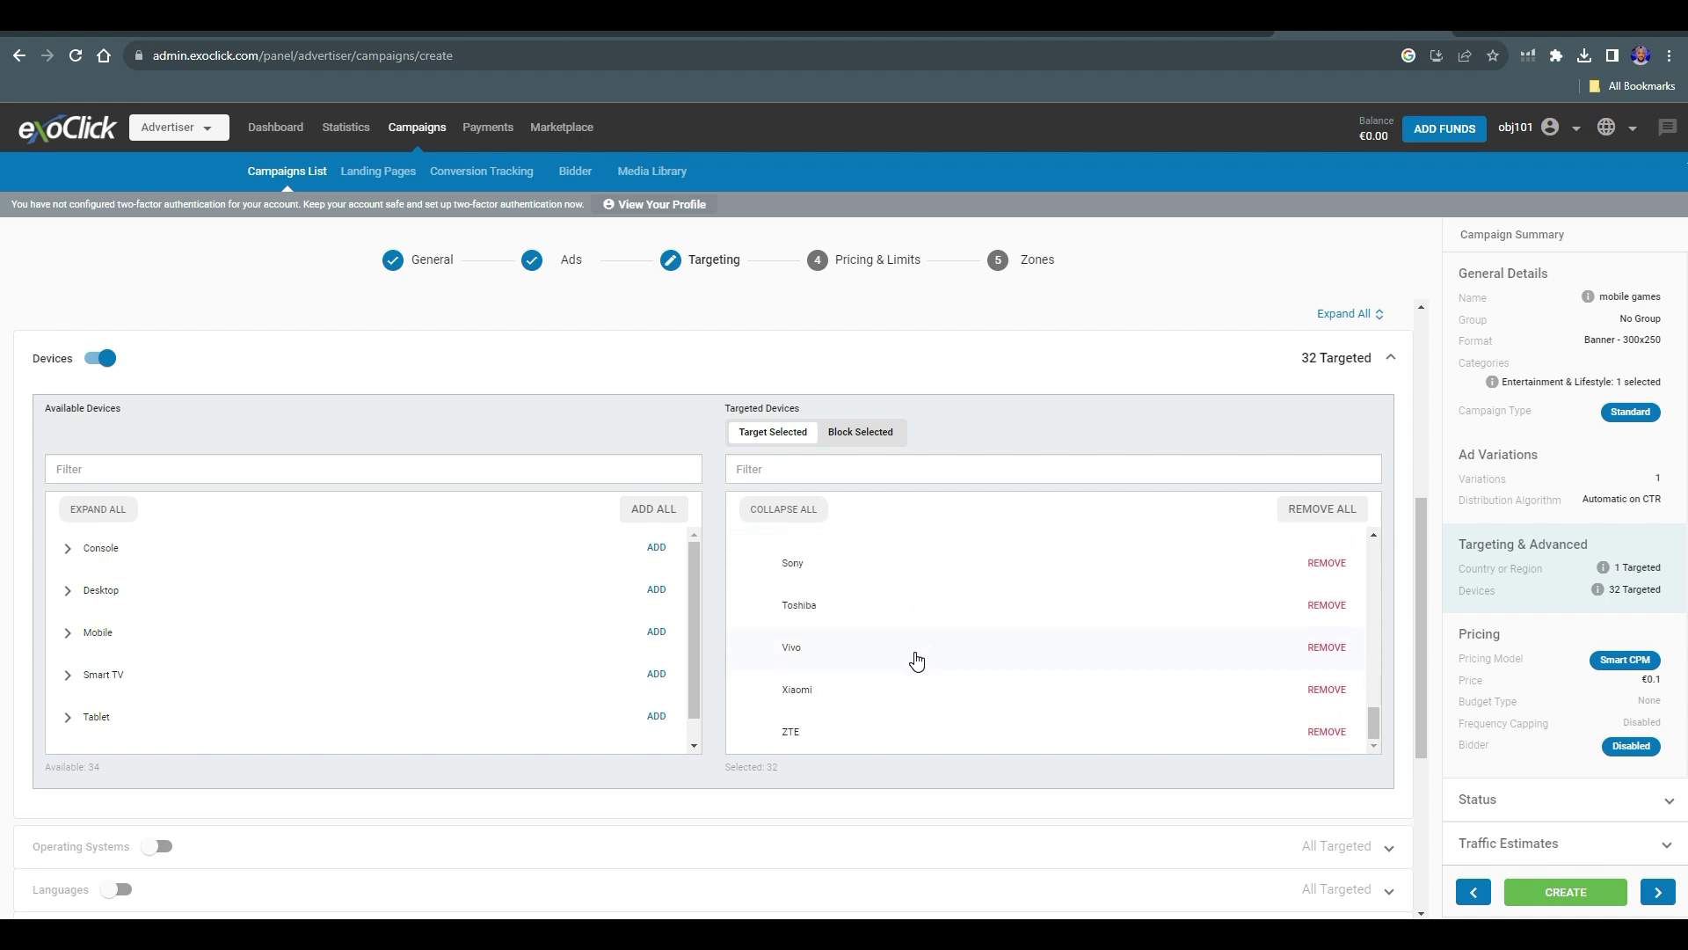
scroll(916, 661, "up", 7)
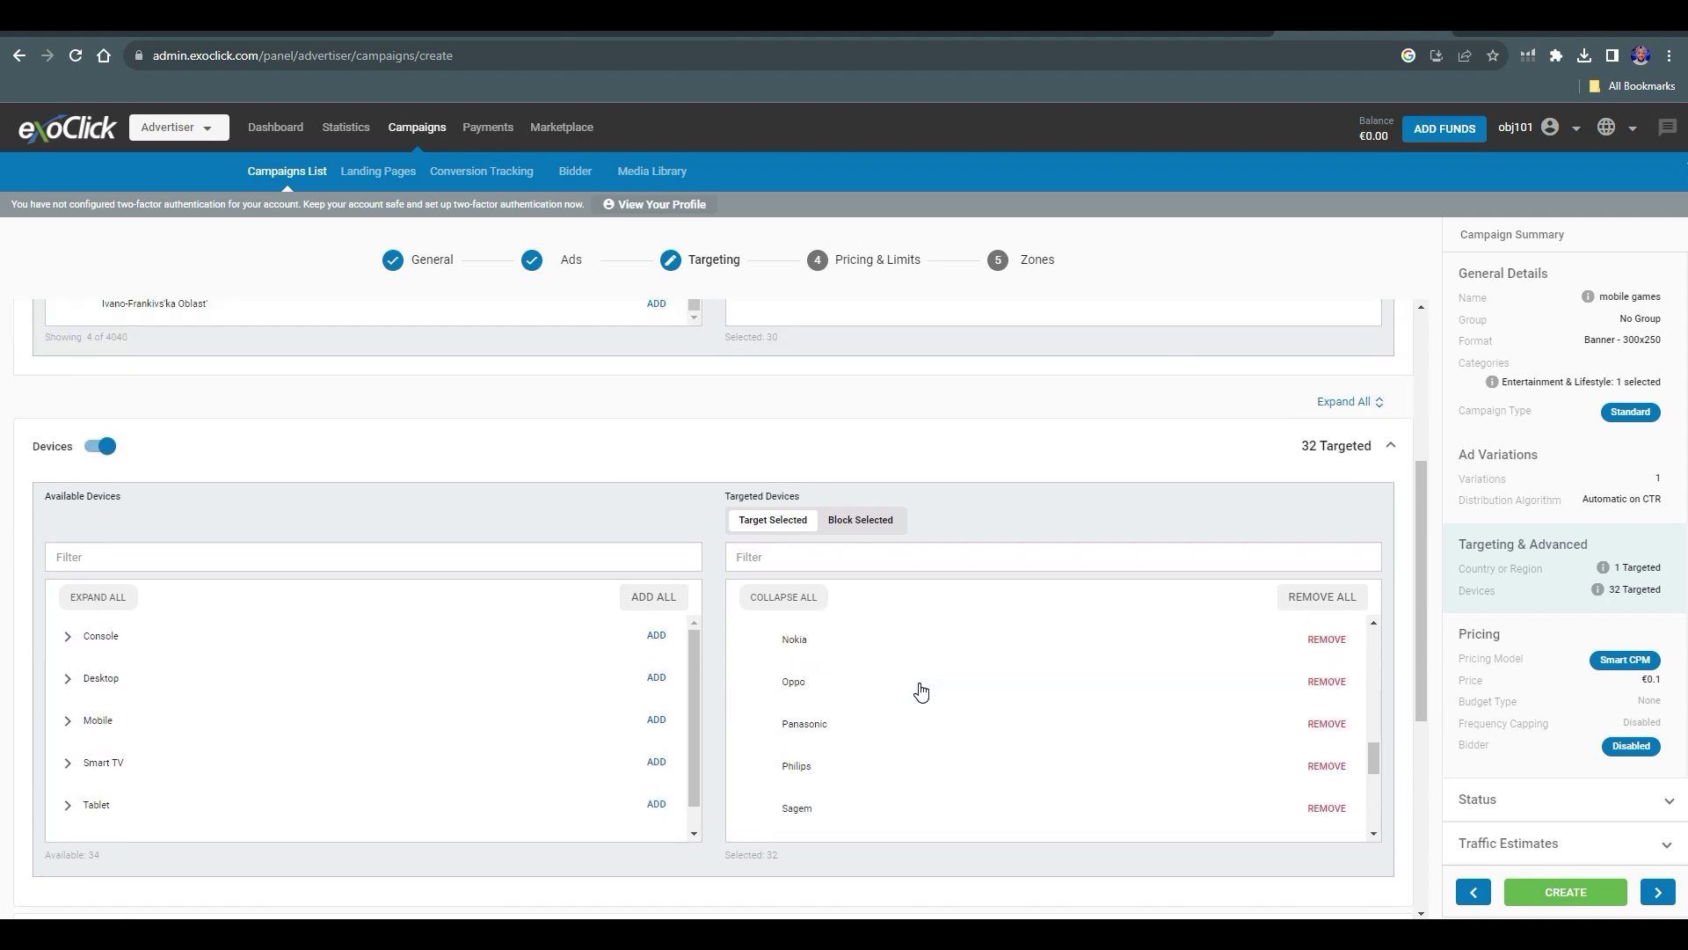
scroll(921, 701, "up", 5)
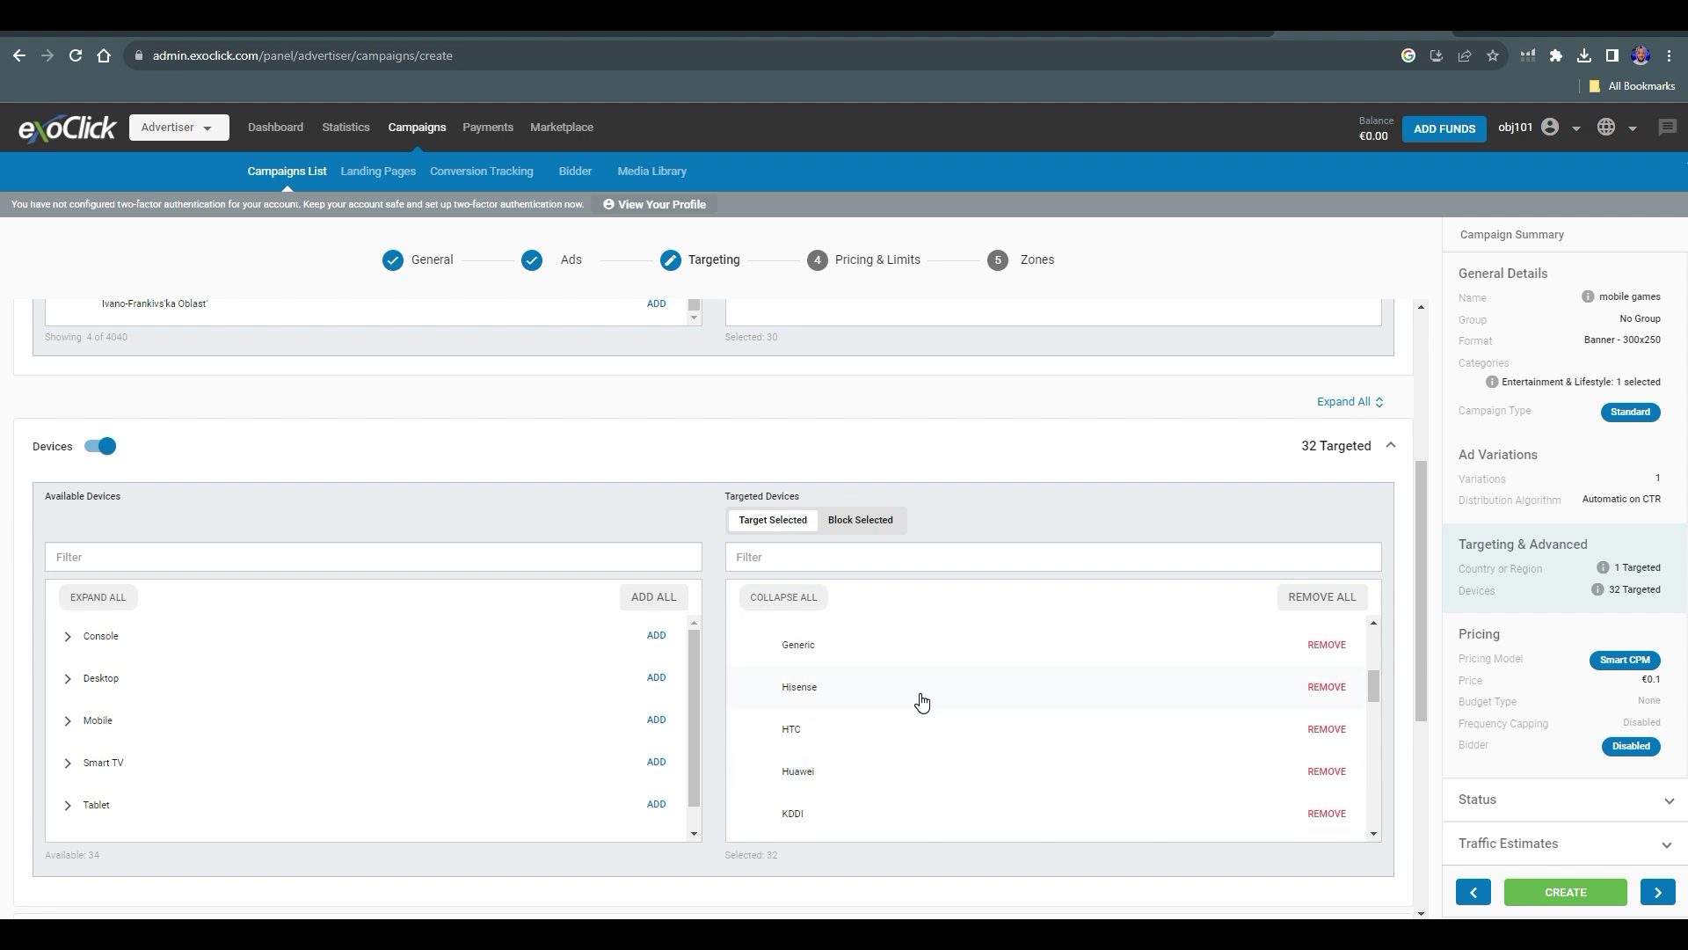
scroll(921, 701, "down", 5)
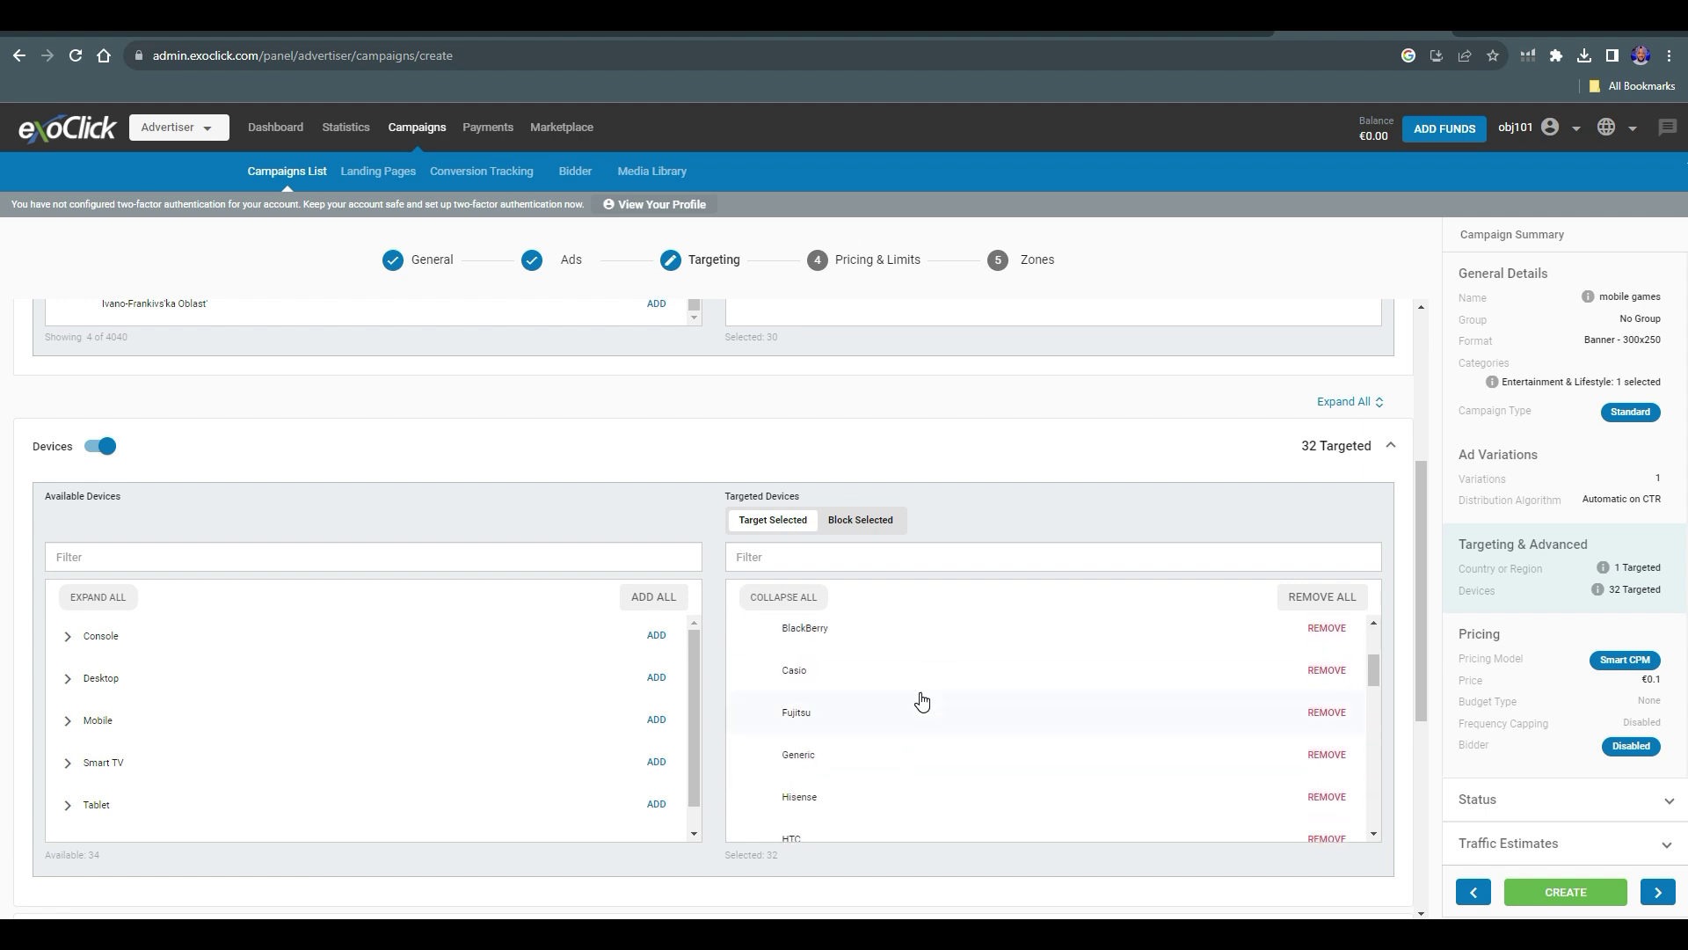
scroll(921, 701, "down", 5)
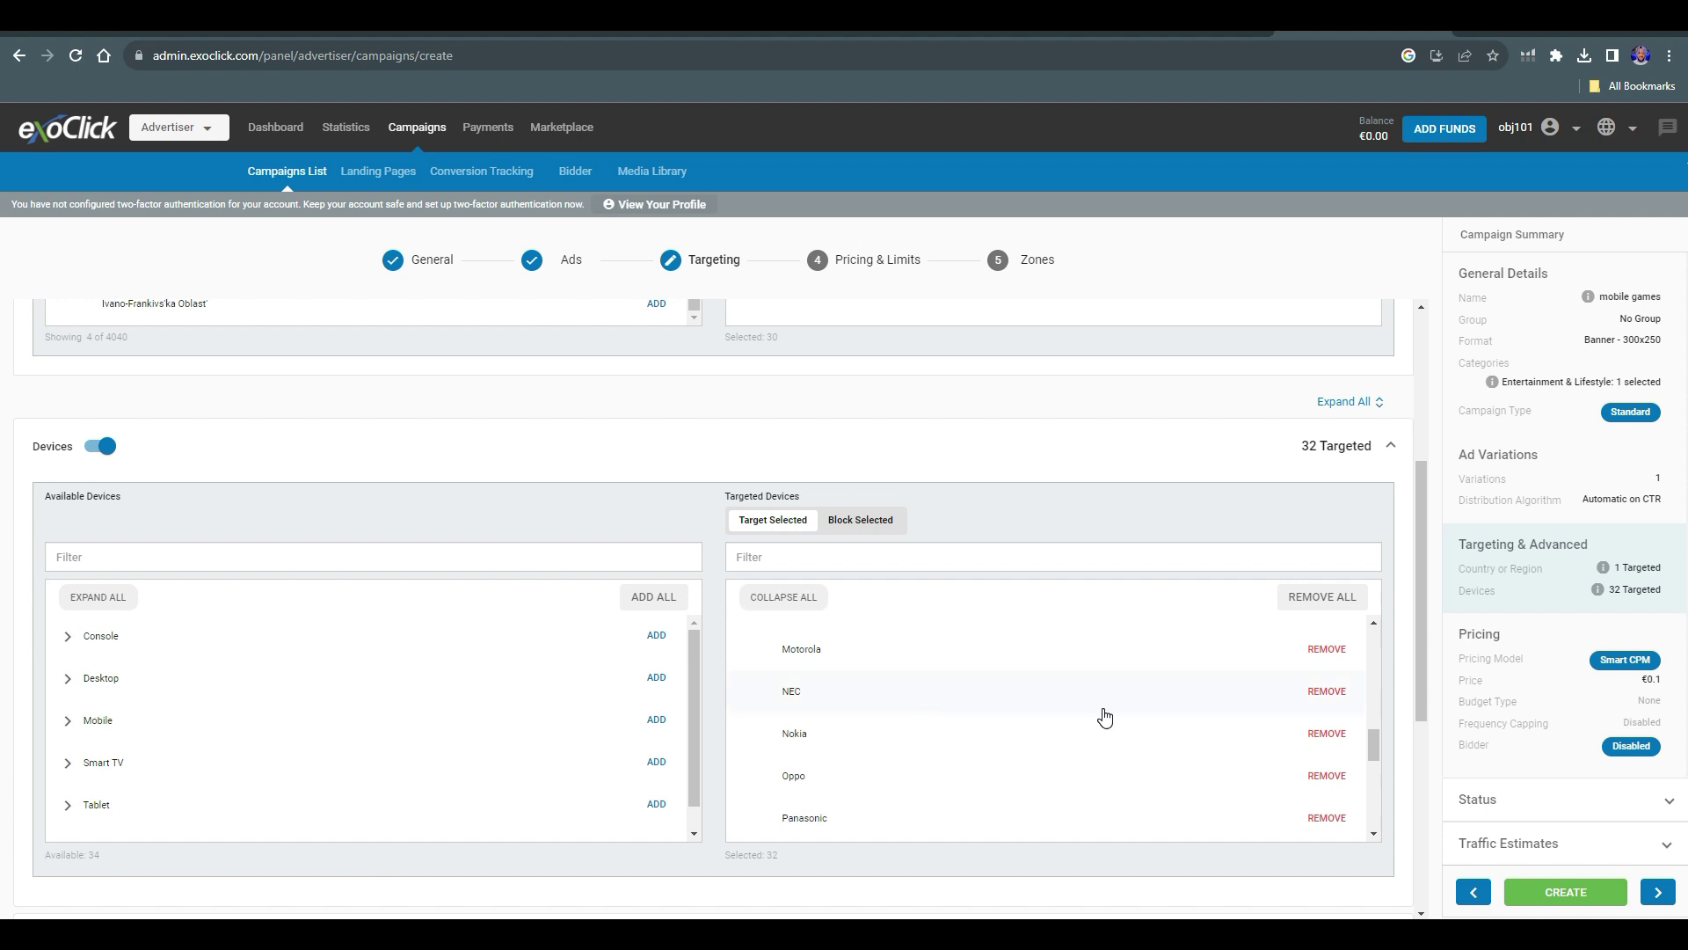
scroll(1410, 626, "down", 3)
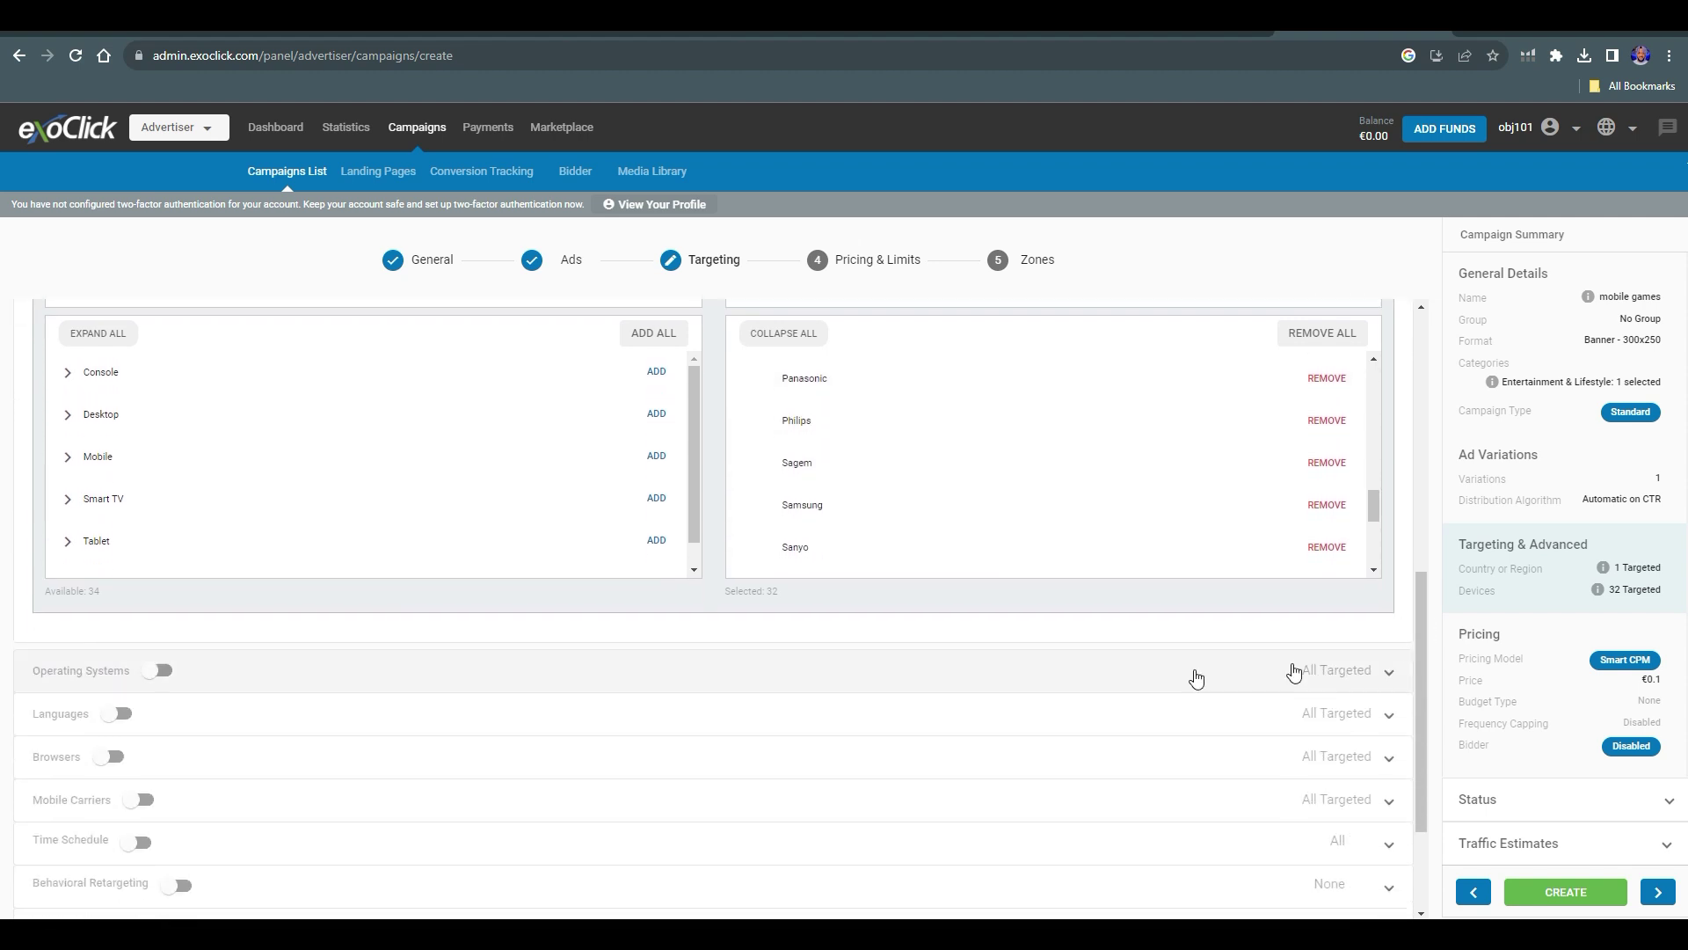
Enable language targeting, filter the available languages by "fre" and add French as a targeted language.
scroll(215, 701, "down", 1)
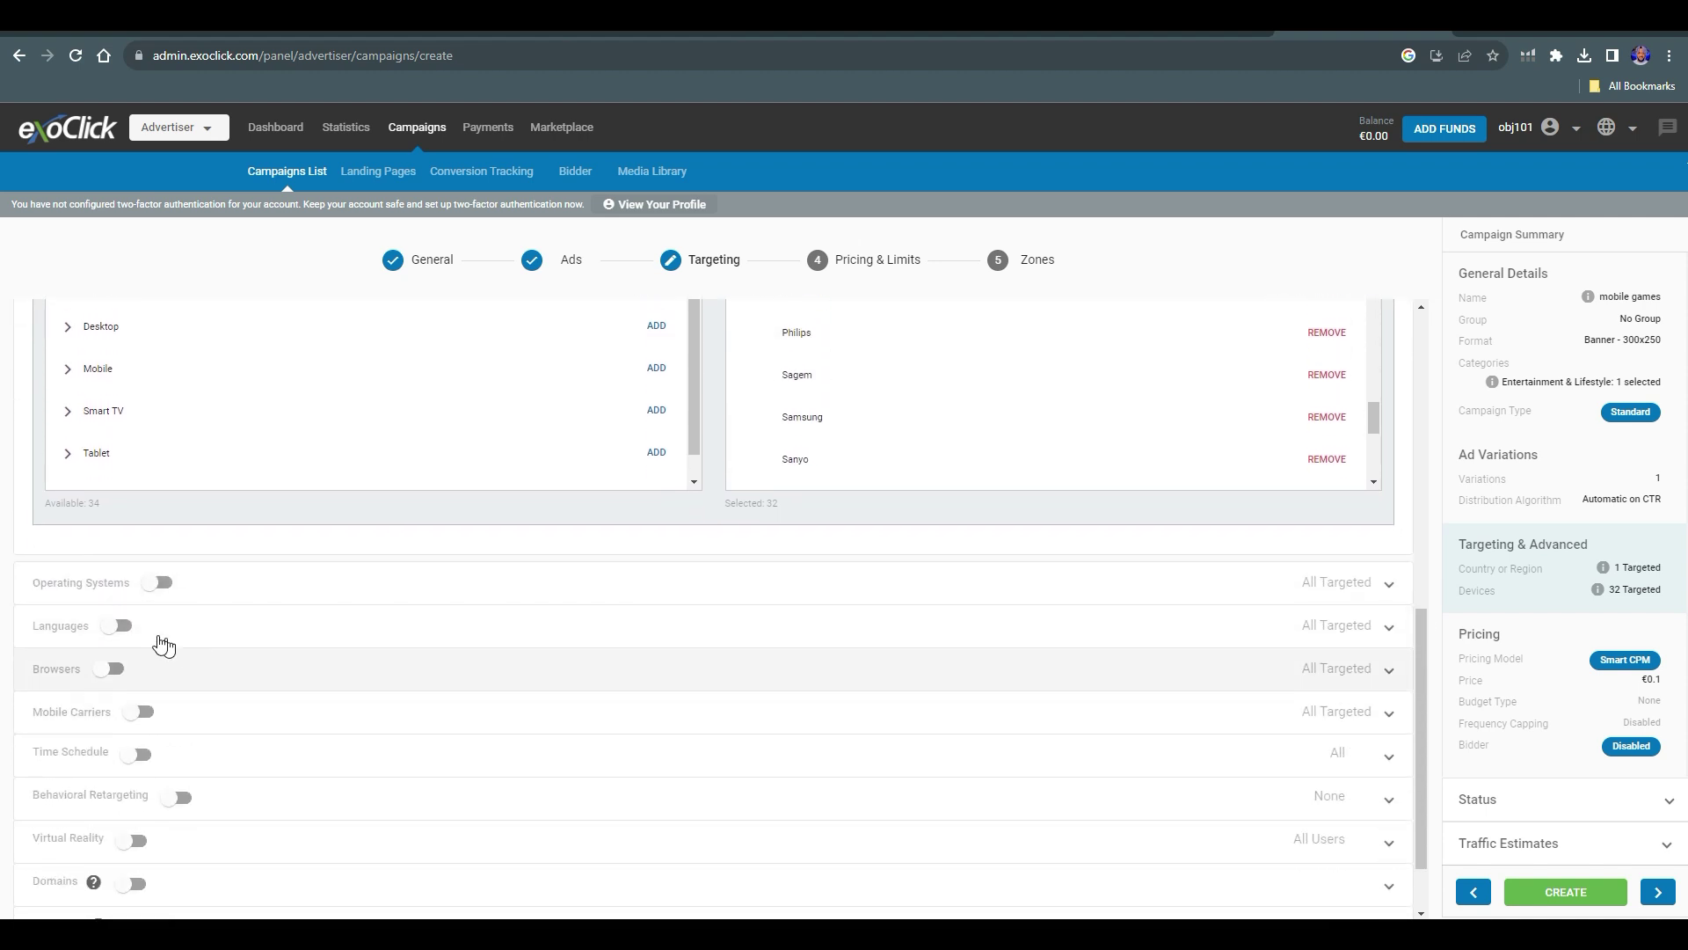
scroll(245, 649, "down", 1)
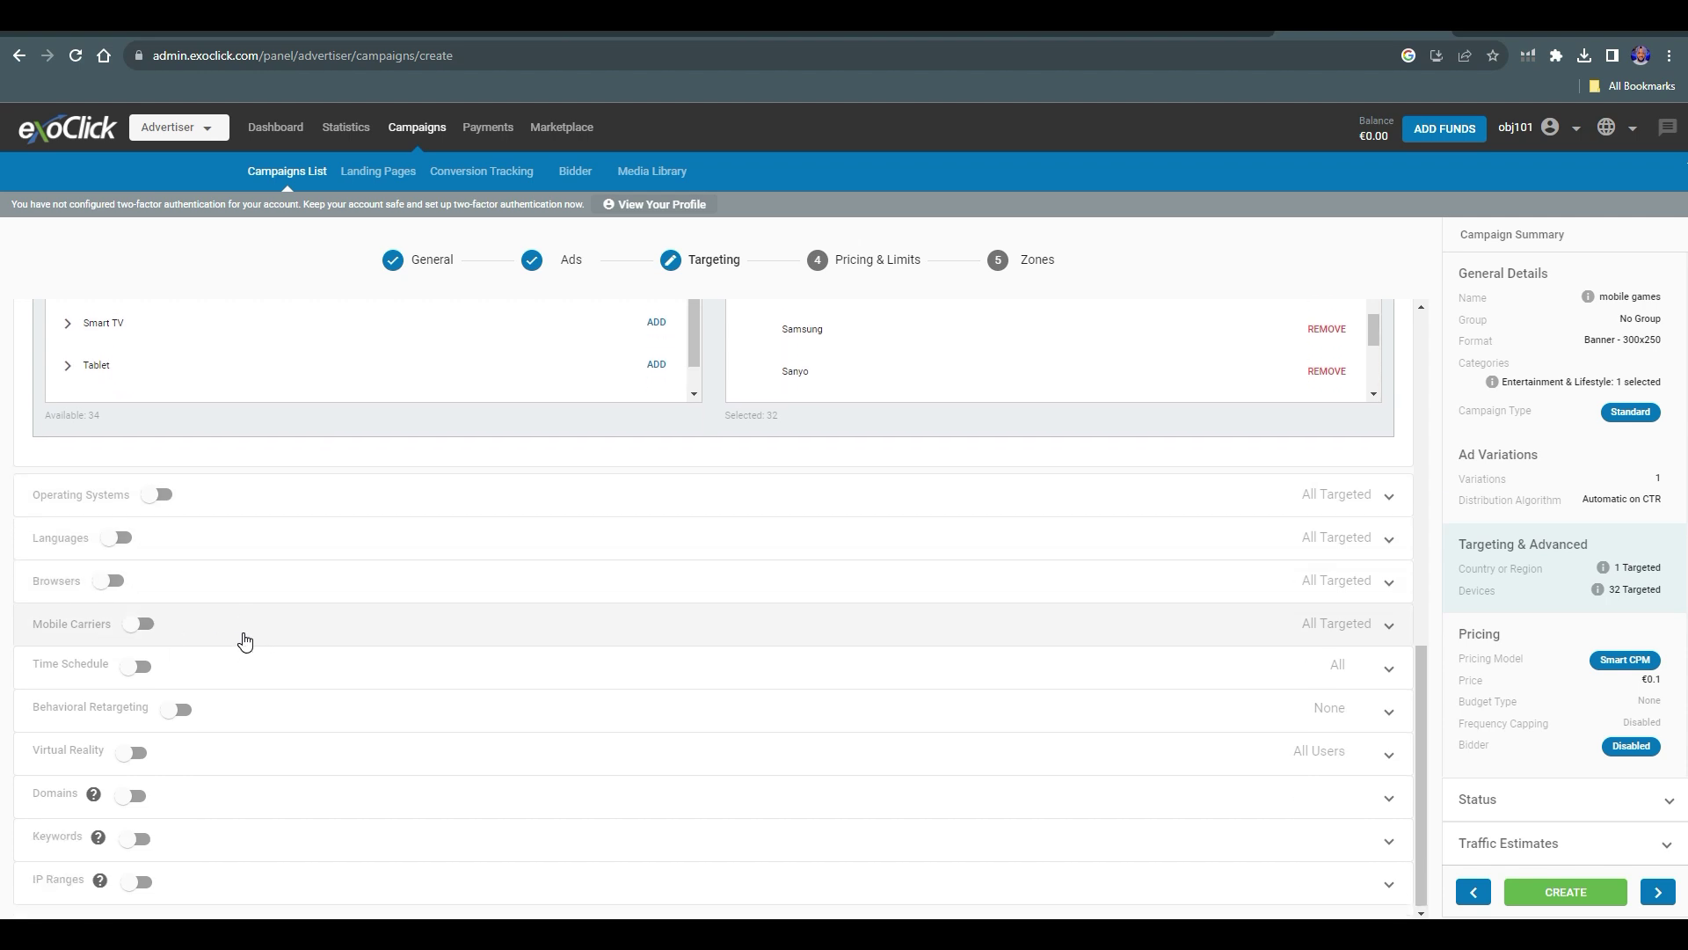
left_click(122, 539)
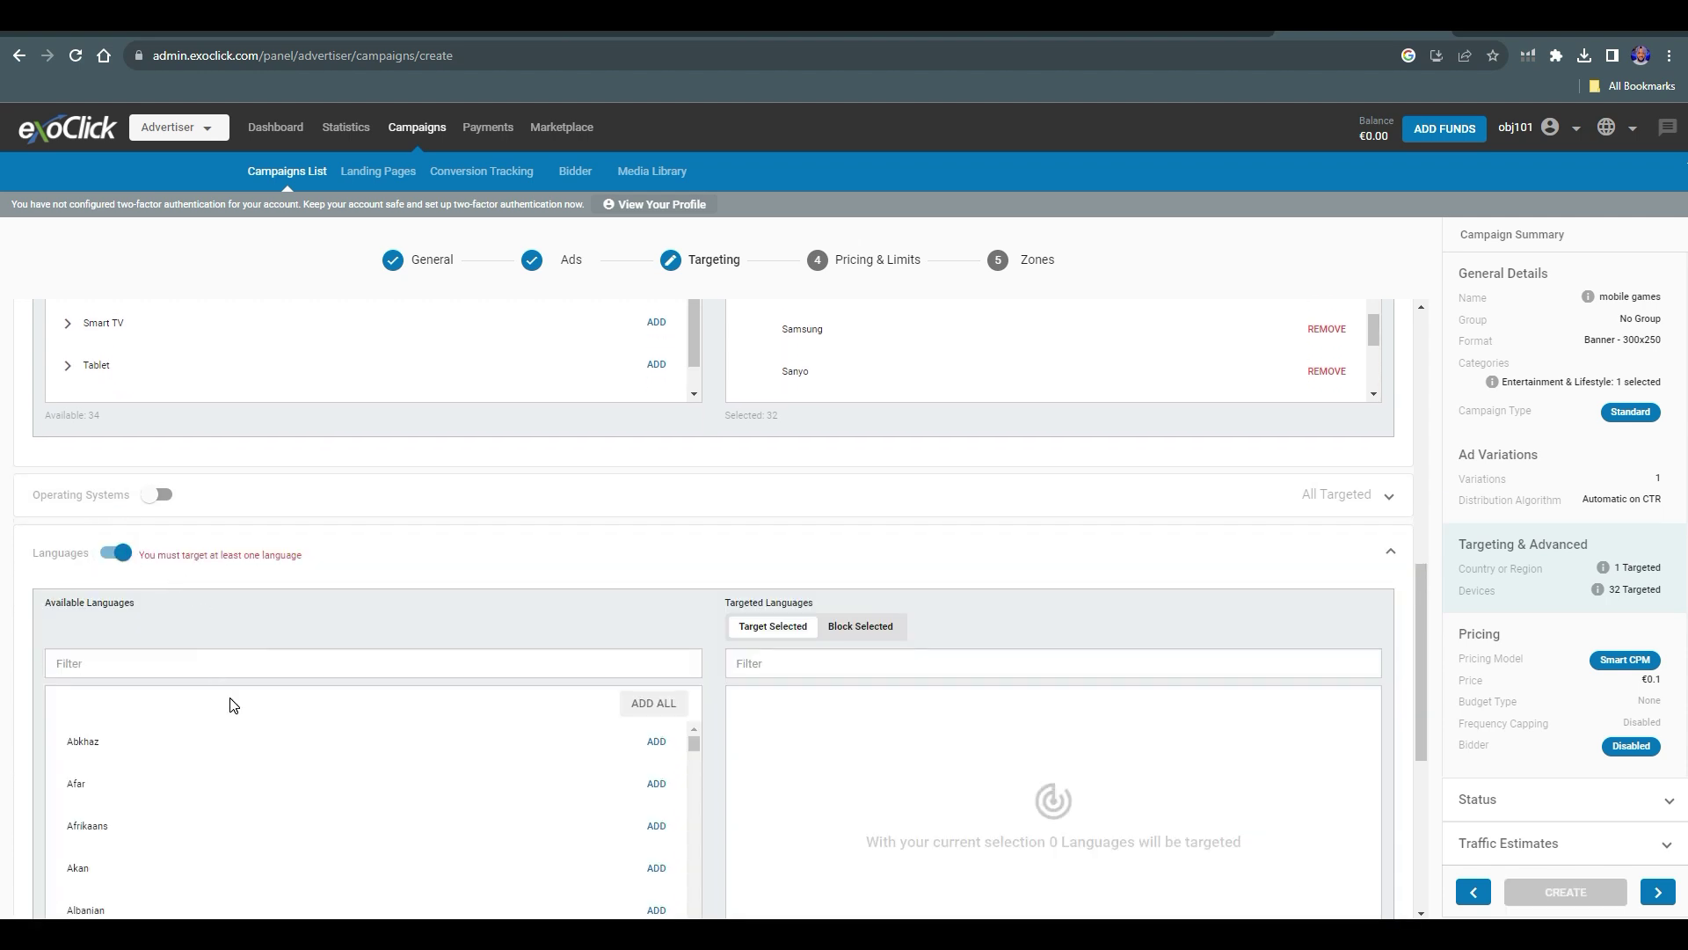
scroll(222, 692, "down", 1)
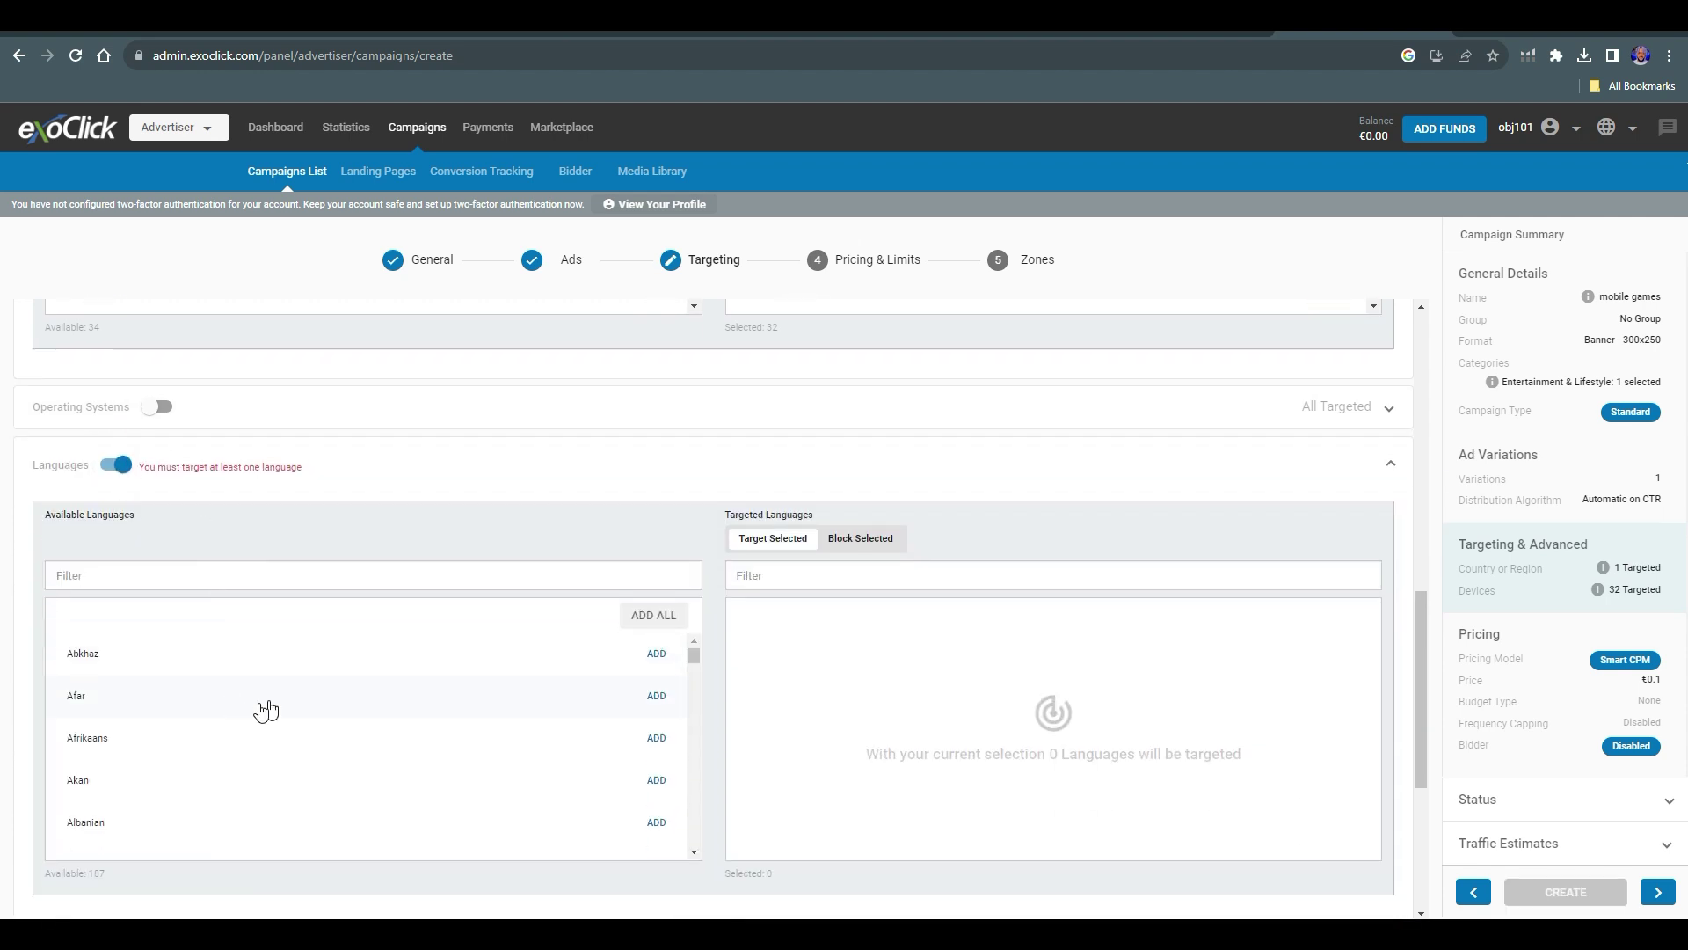
left_click(89, 577)
type("fre")
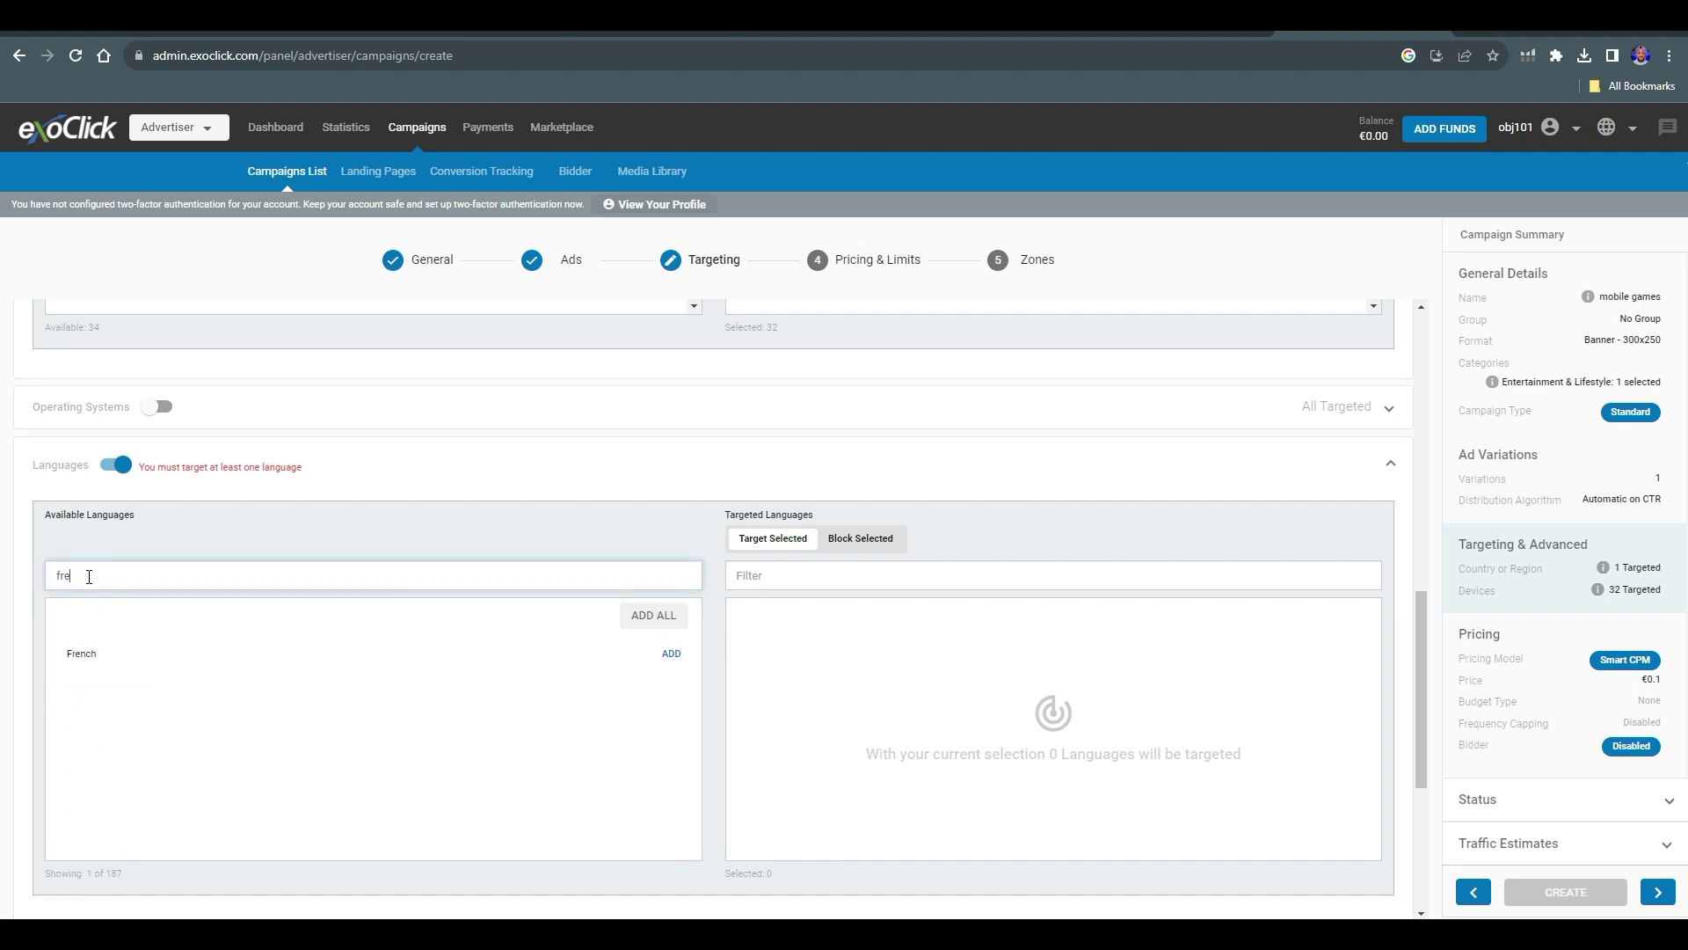
left_click(120, 658)
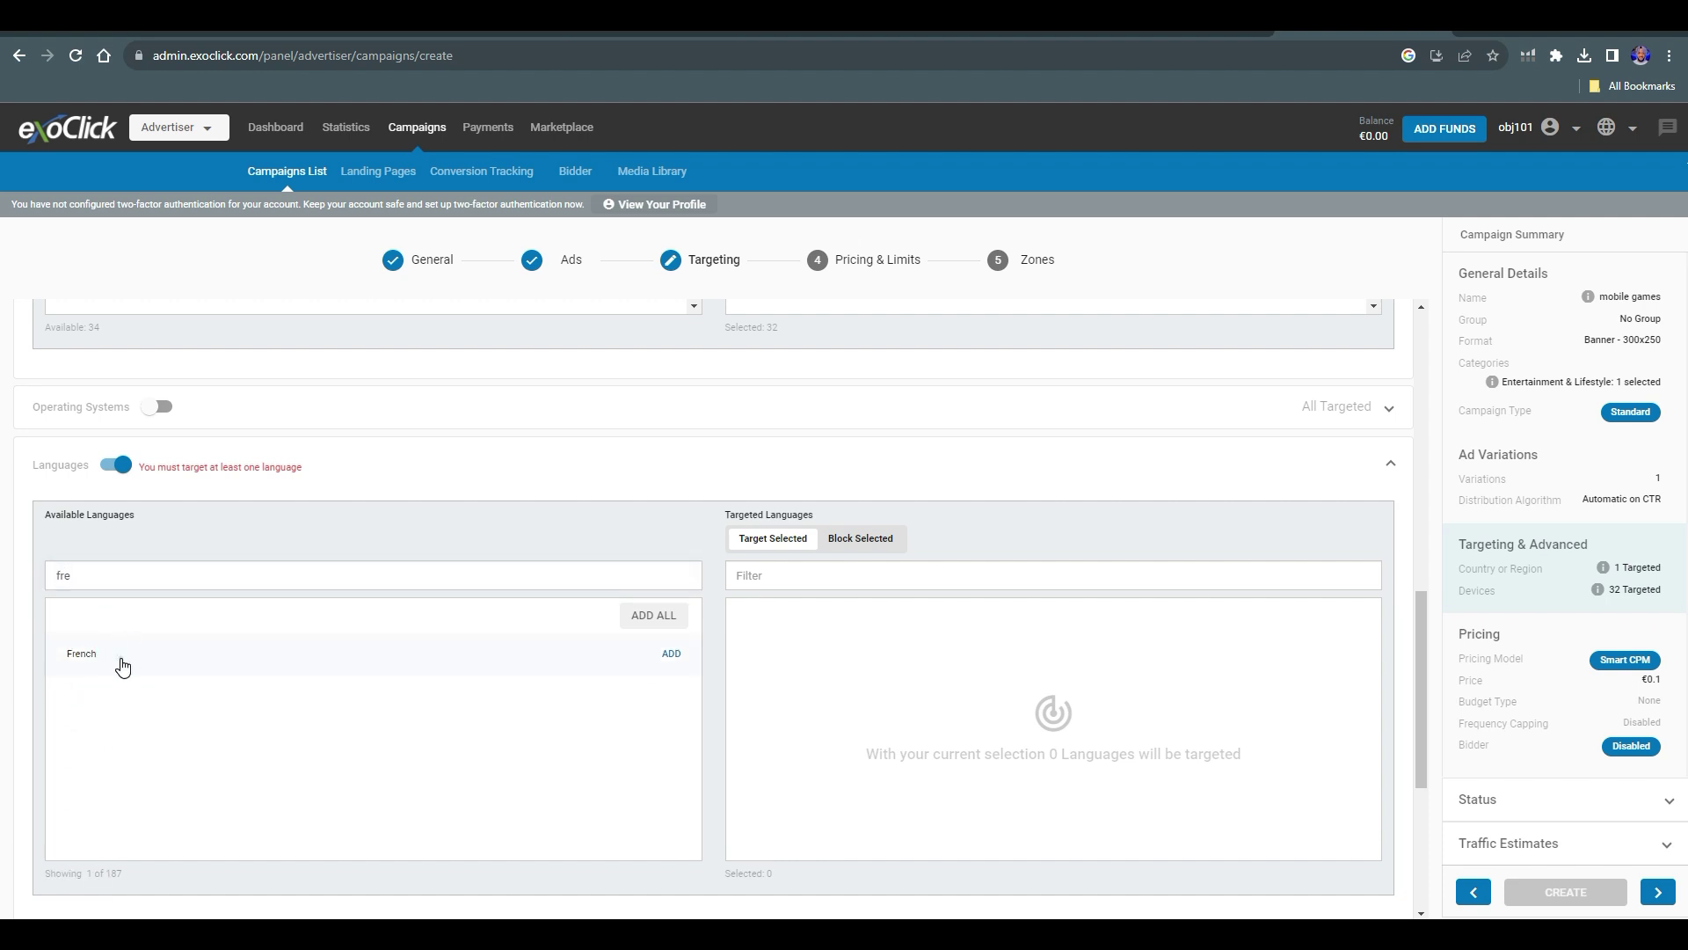
left_click(668, 654)
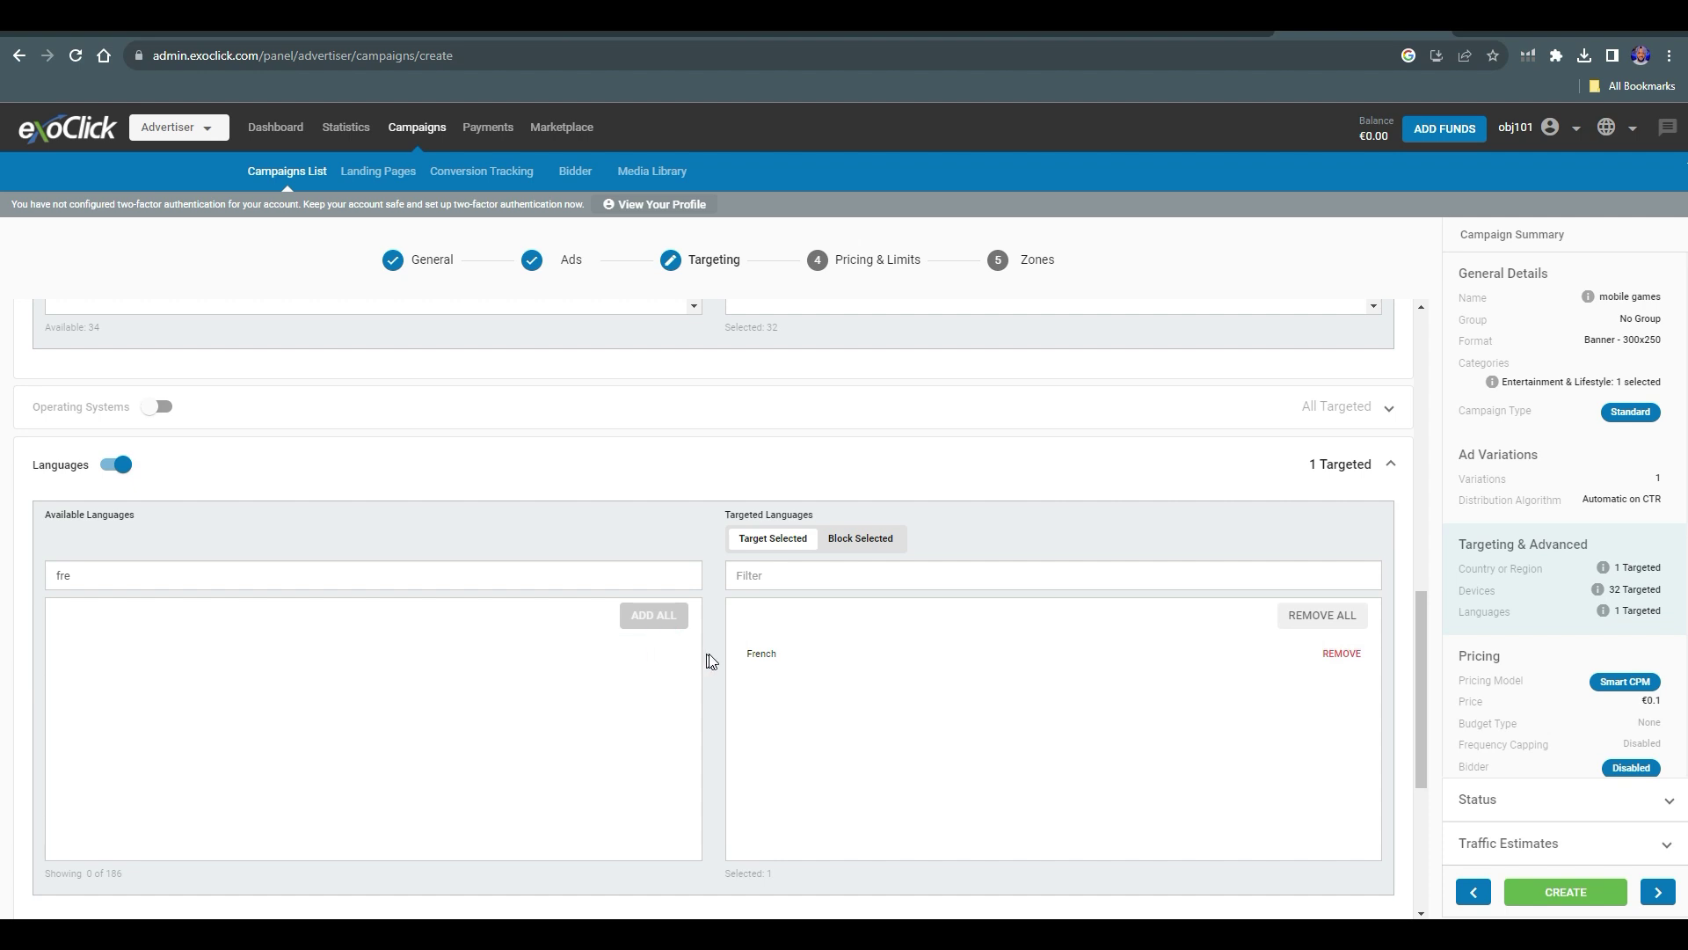
Proceed to the campaign's pricing and limits and choose CPC as the pricing model.
scroll(778, 668, "down", 4)
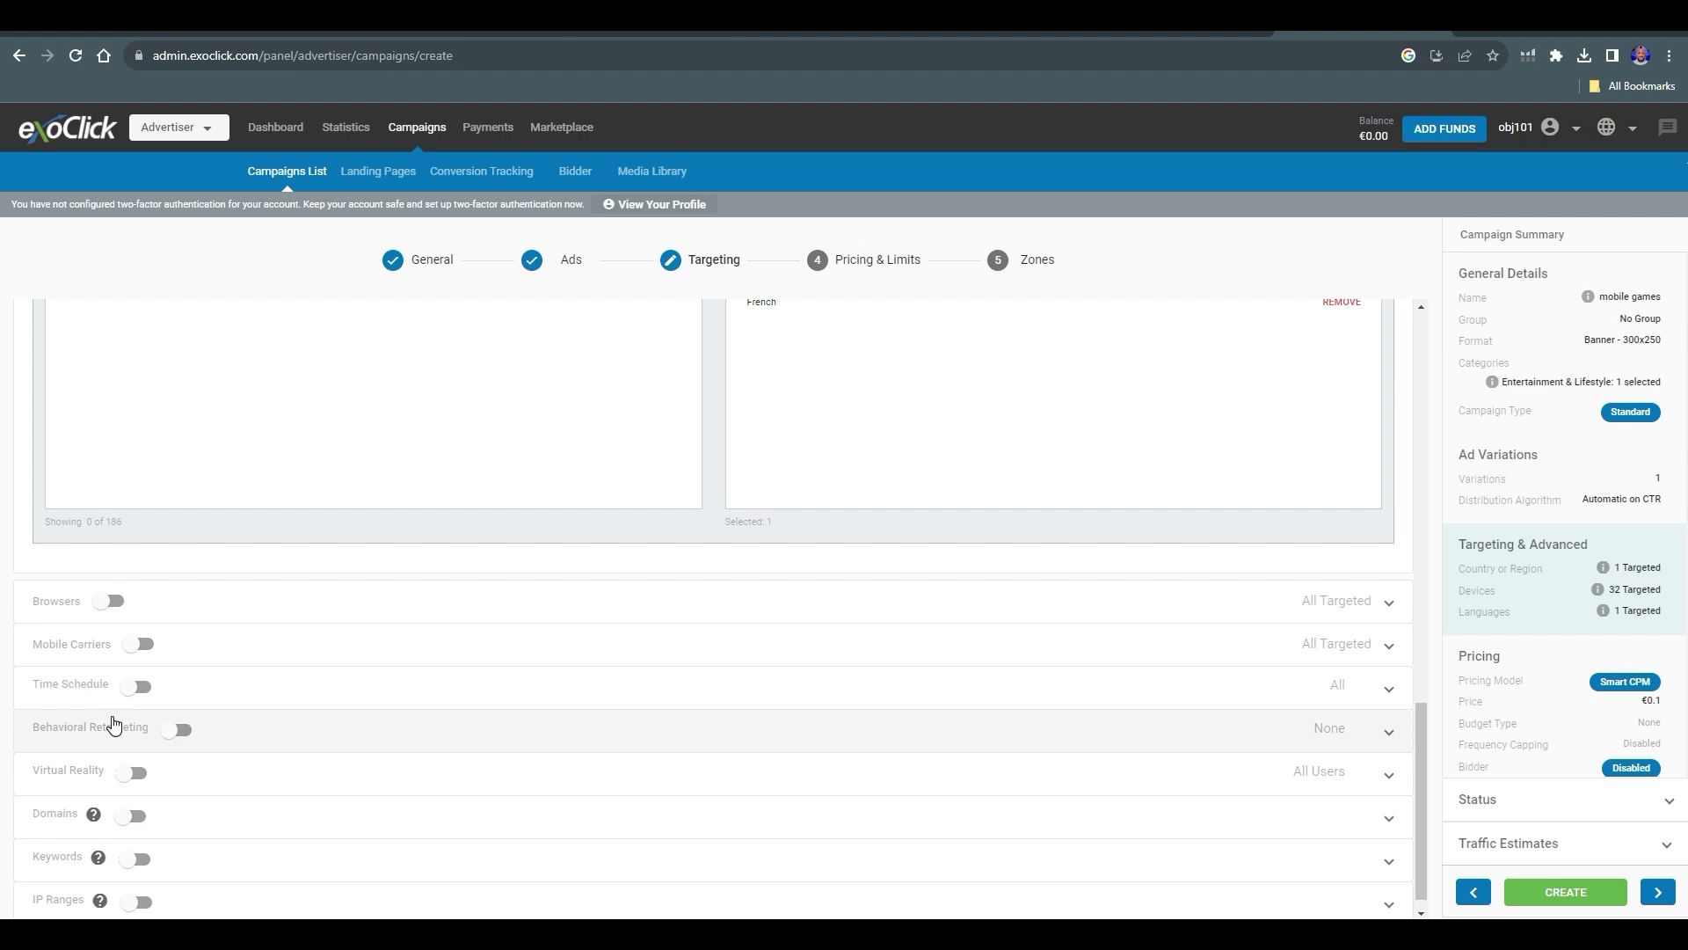
scroll(219, 774, "down", 1)
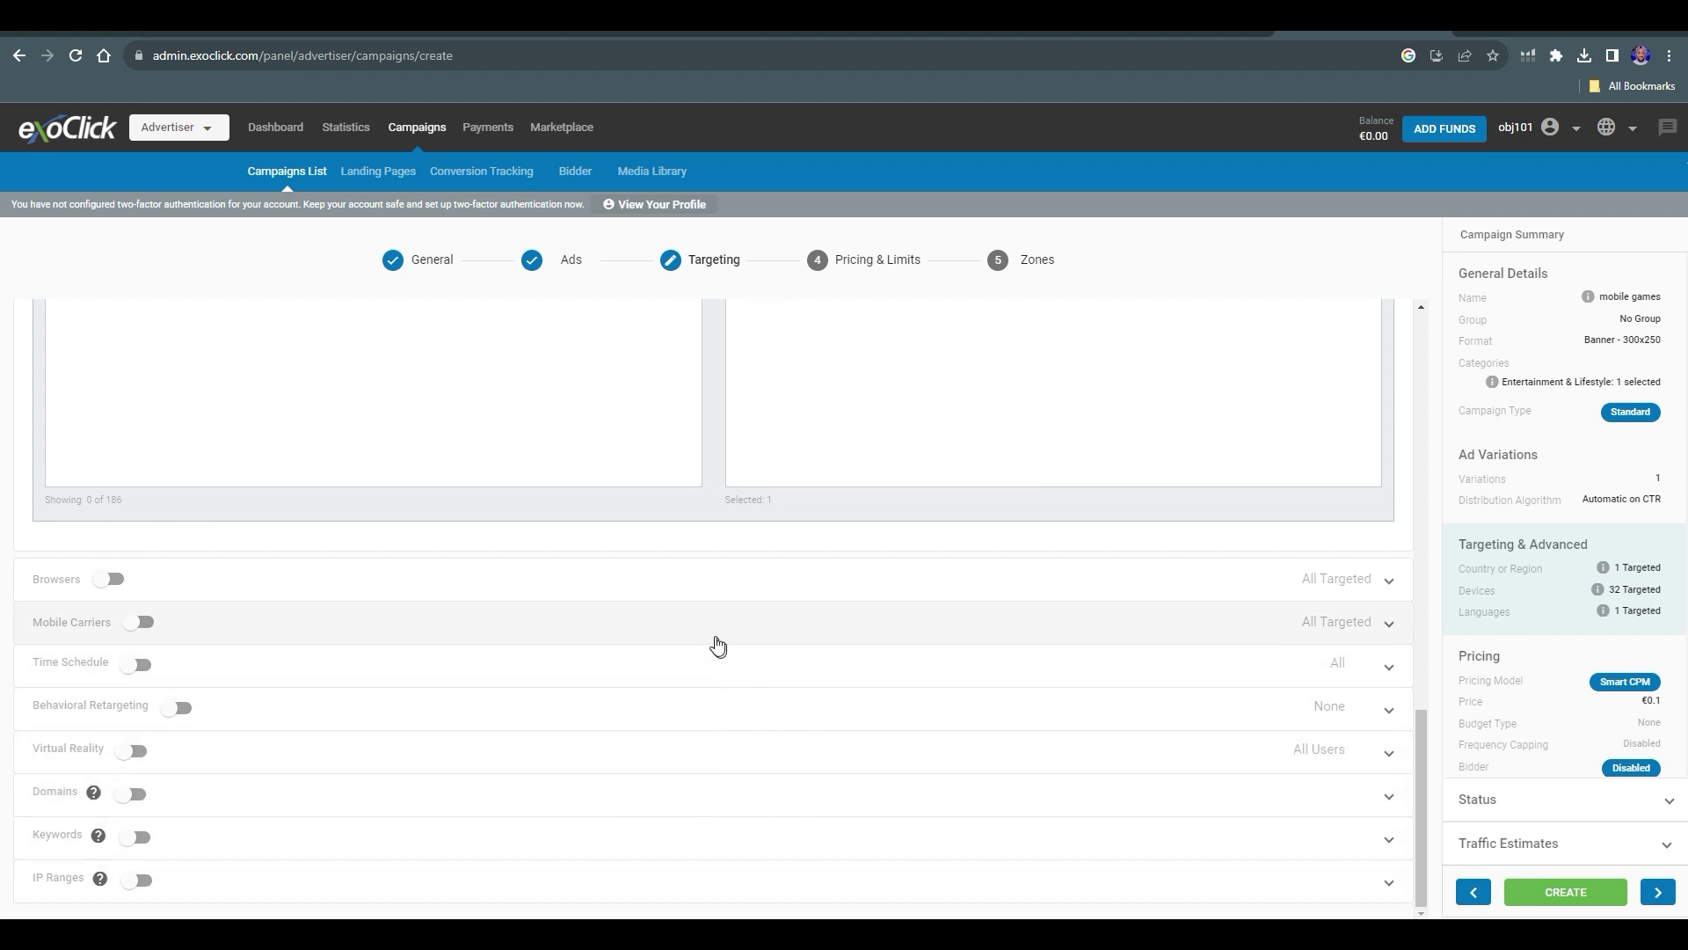
scroll(717, 634, "up", 8)
scroll(723, 627, "up", 2)
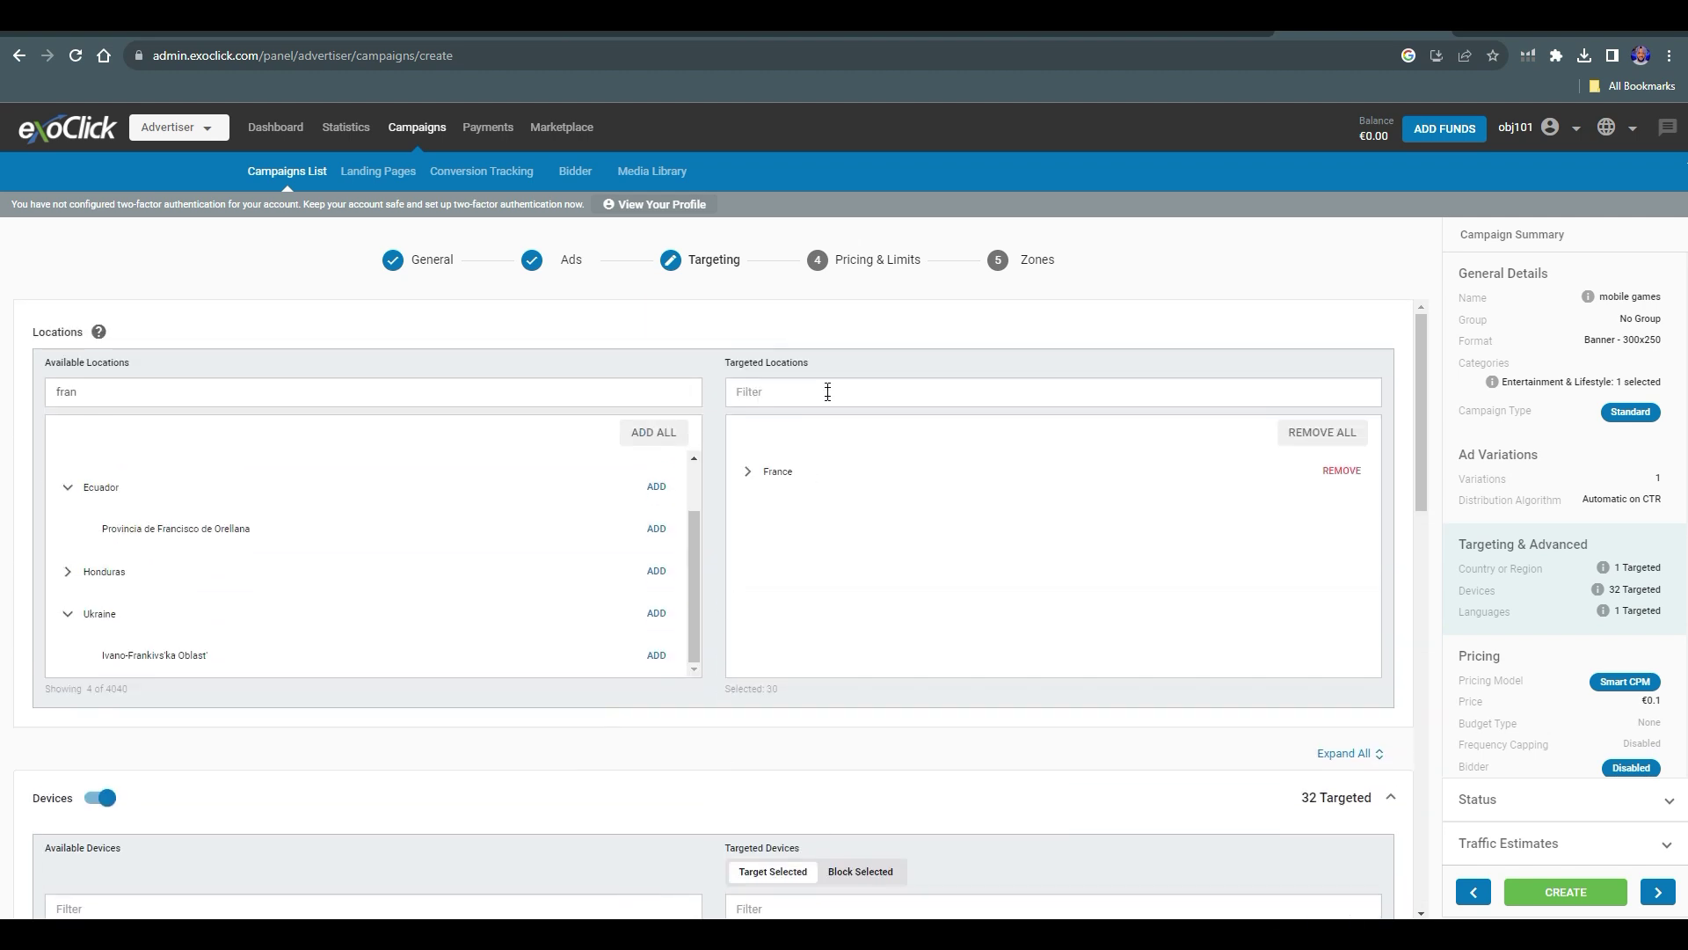
left_click(826, 283)
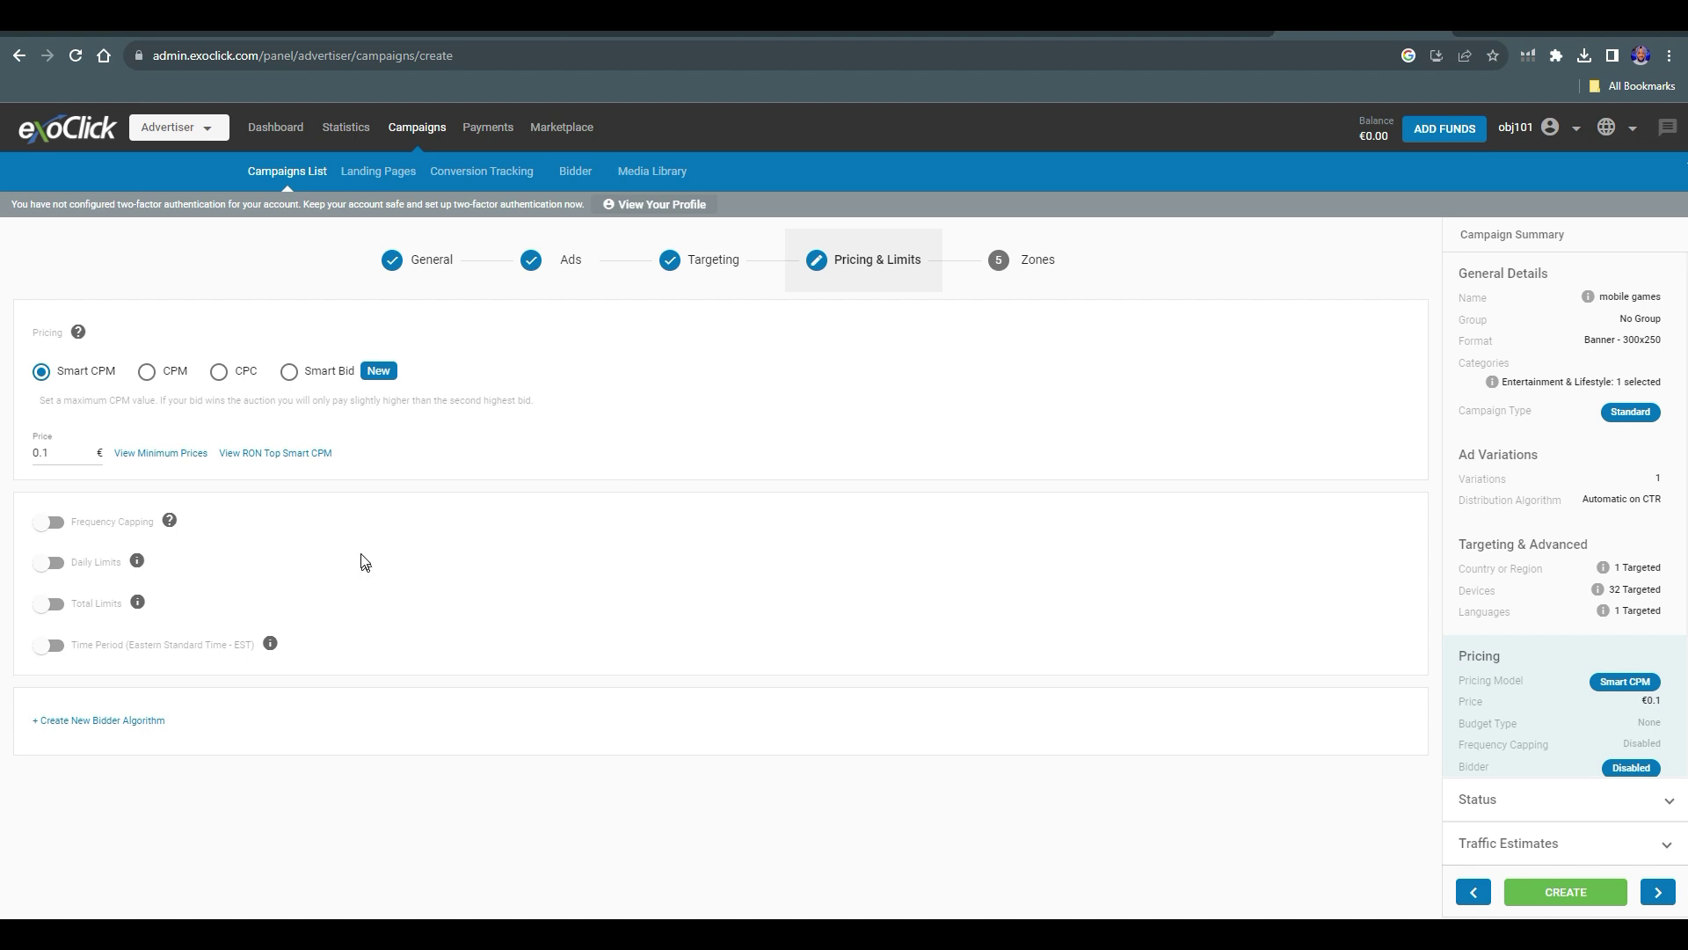
left_click(220, 379)
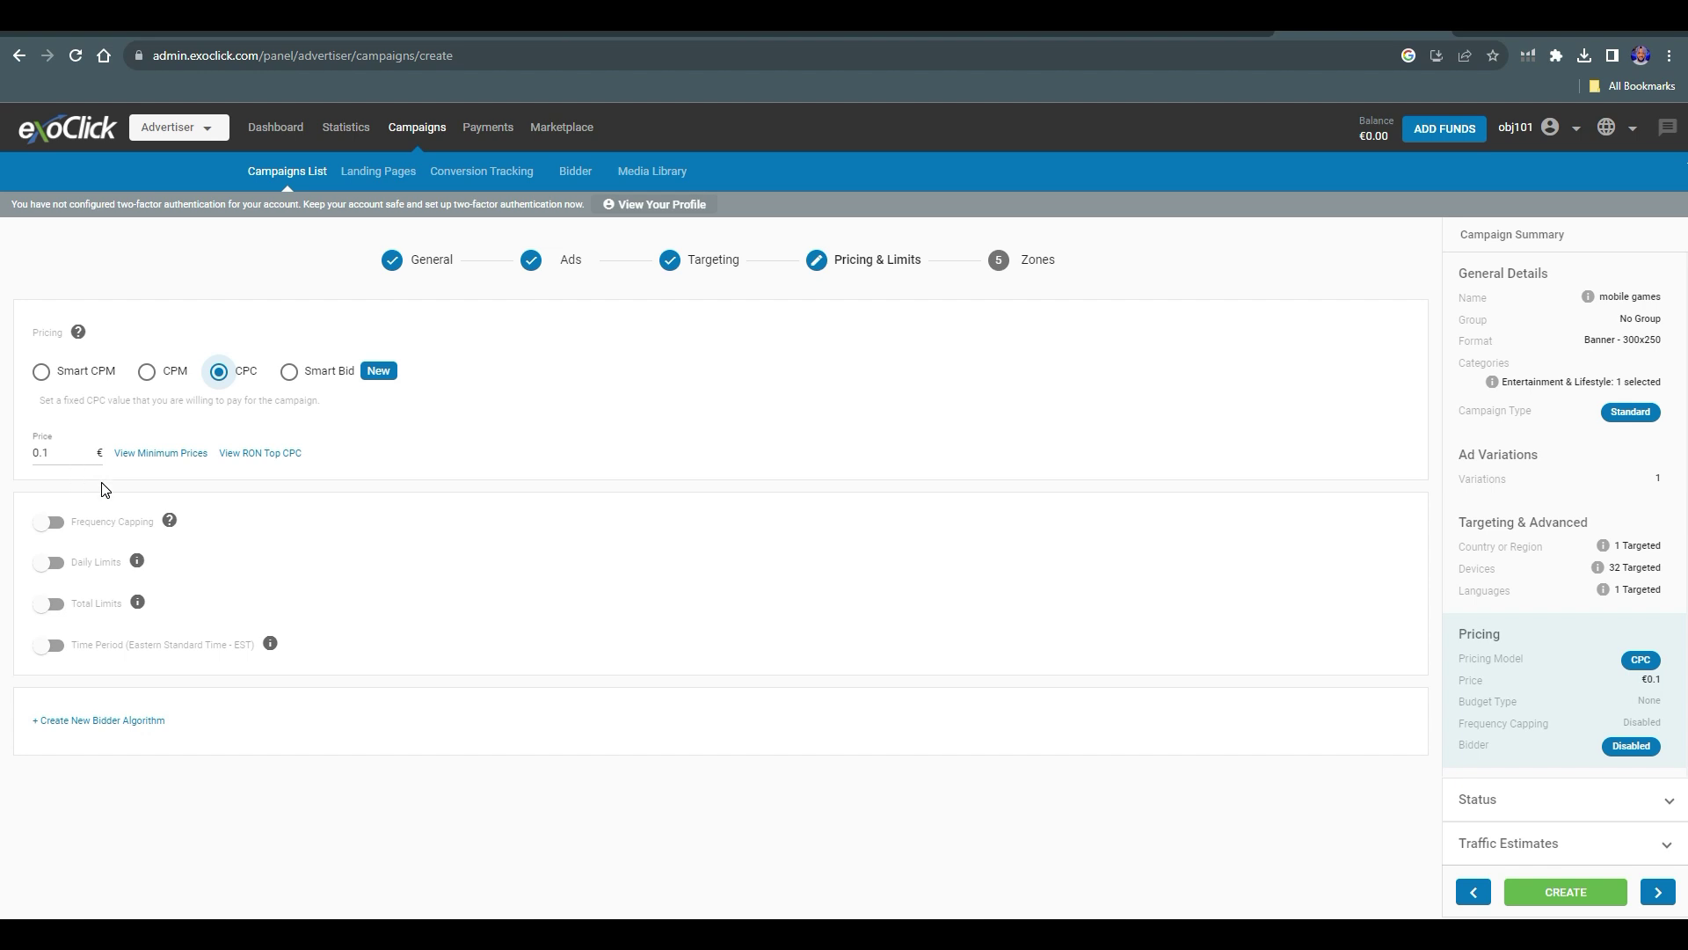
Cap the frequency at 3 impressions per 24 hours and enable a 20 € daily budget distributed throughout the day.
left_click(51, 526)
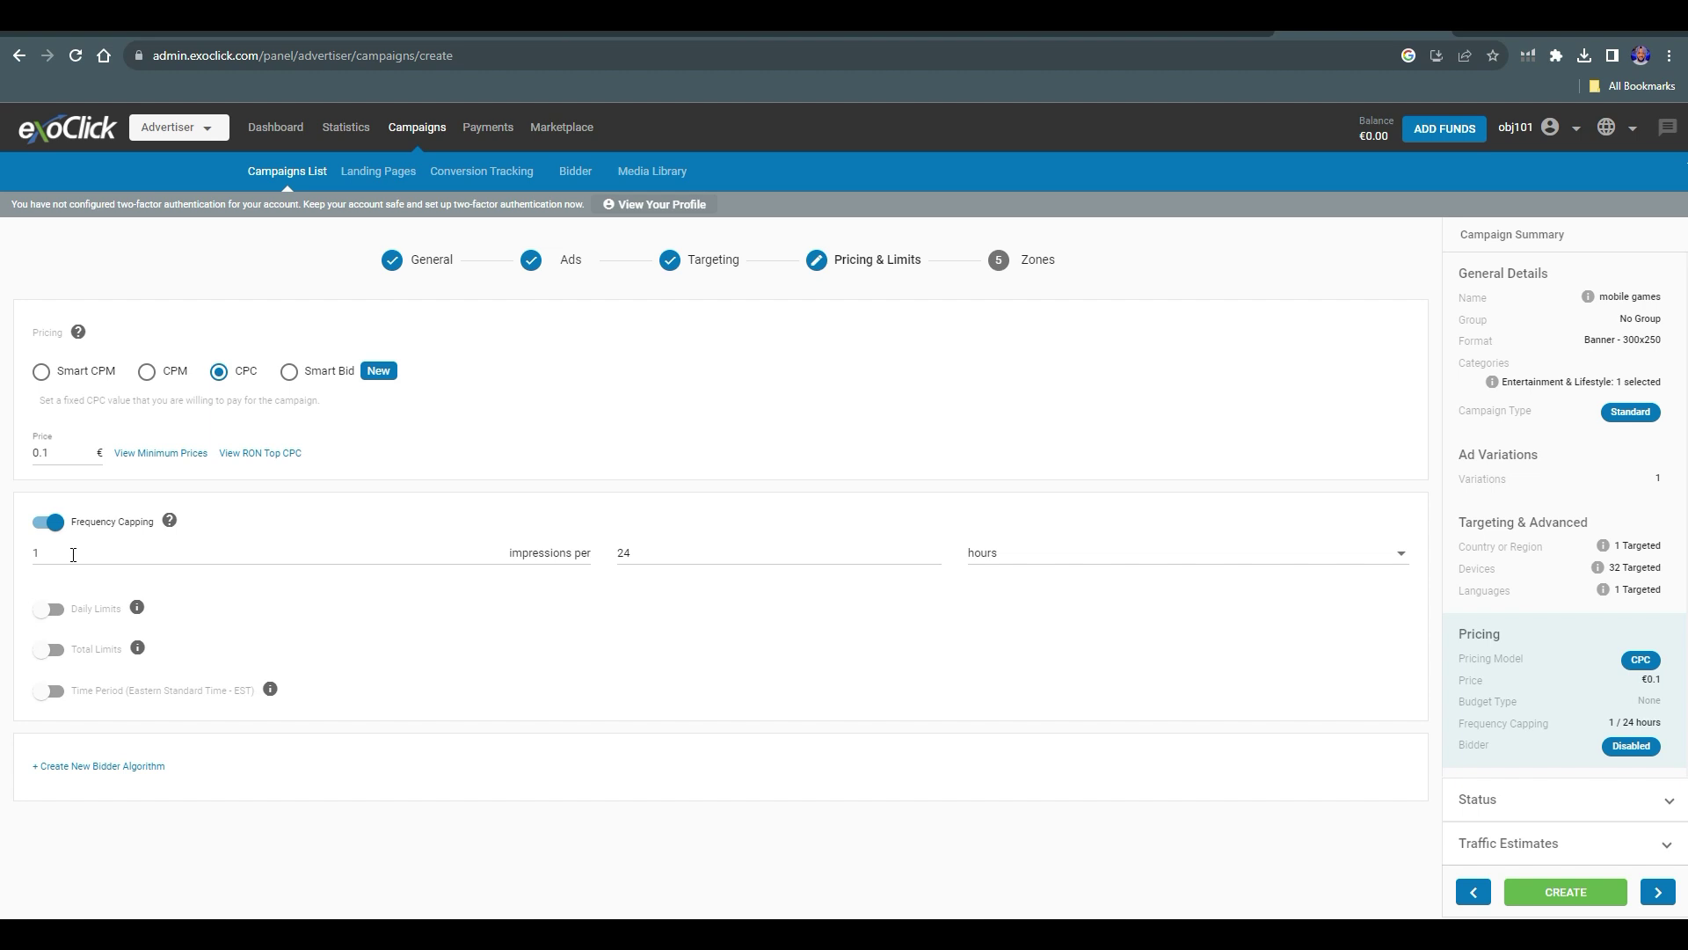
left_click(105, 554)
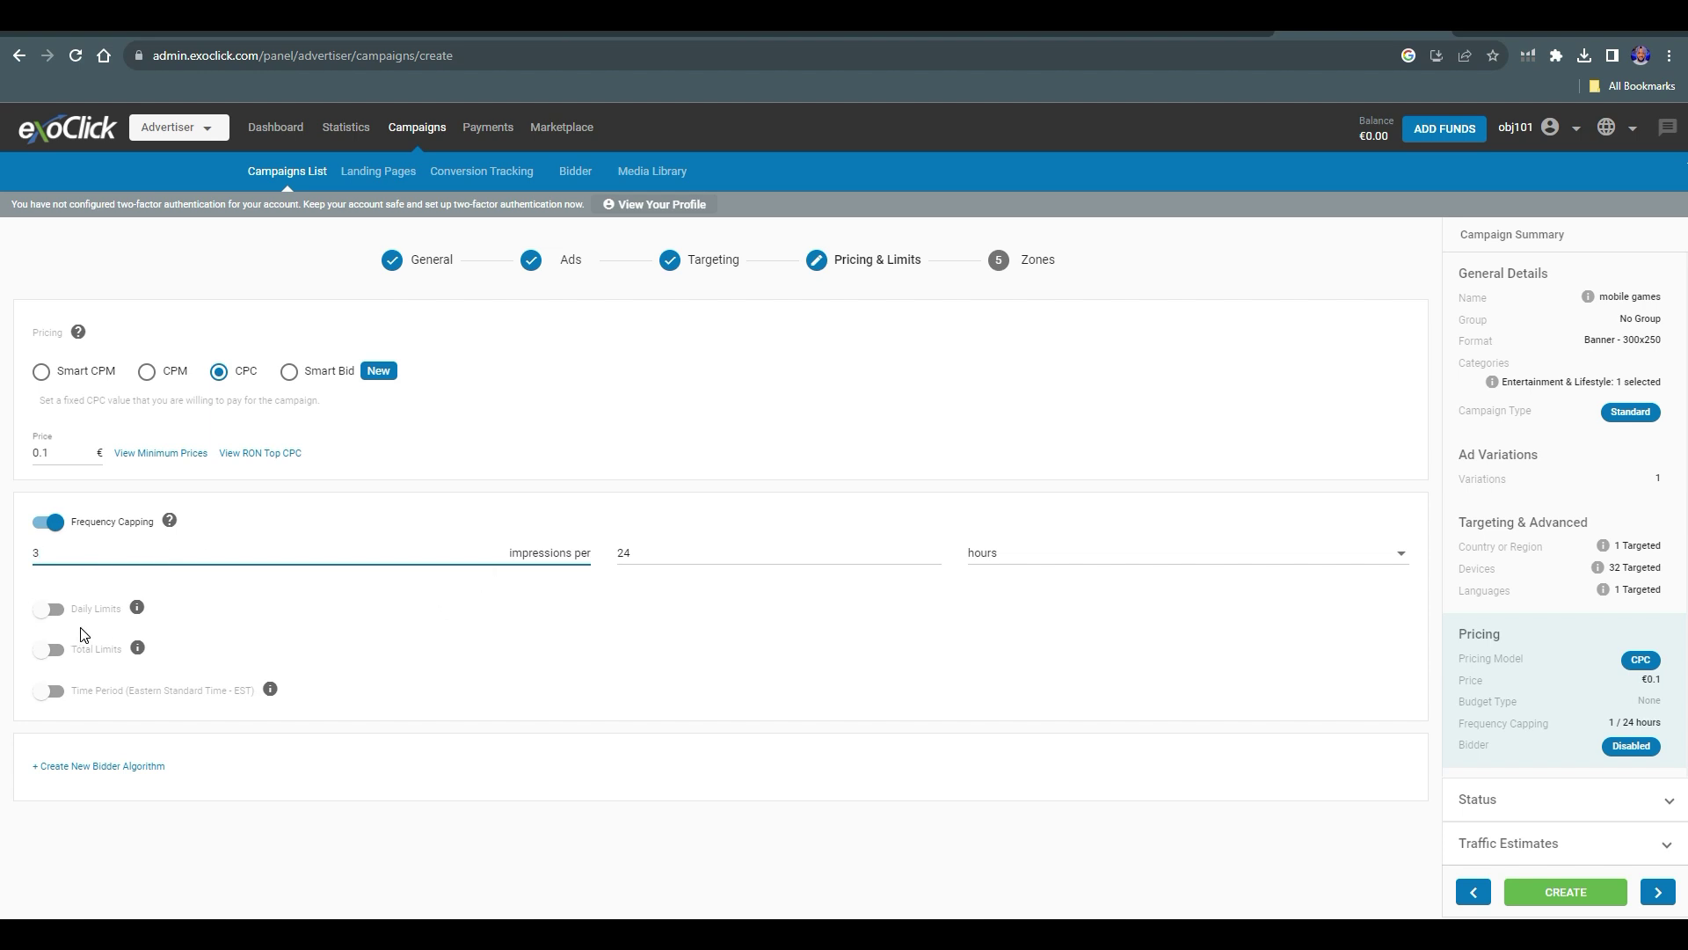
left_click(53, 609)
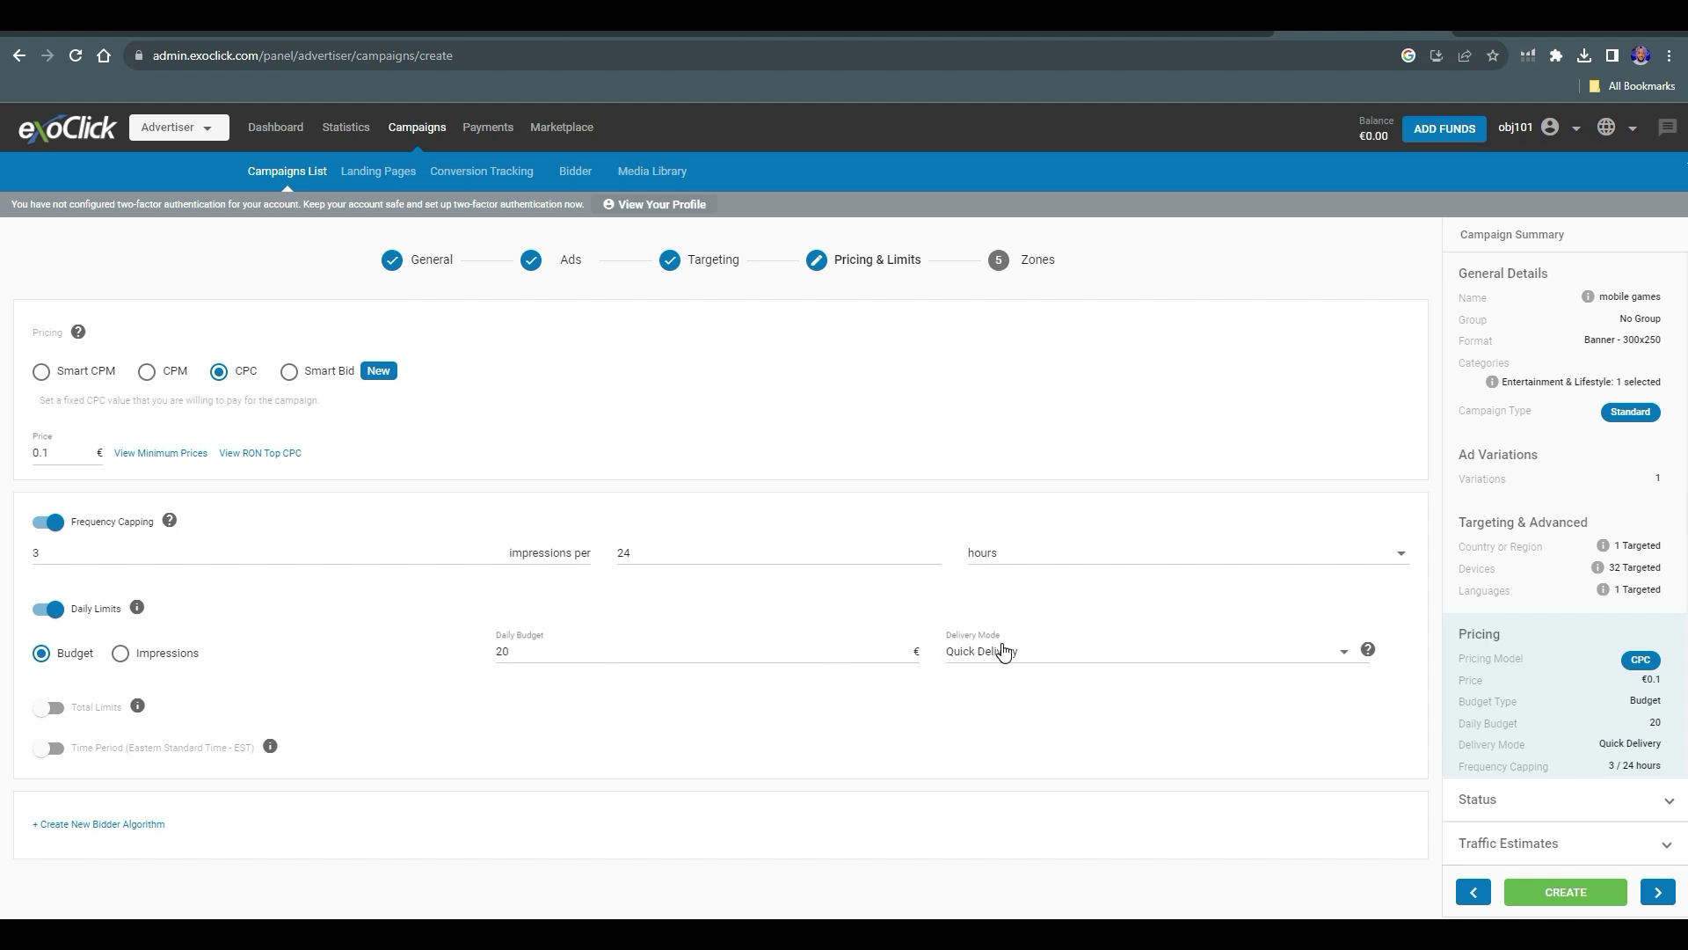
left_click(1069, 658)
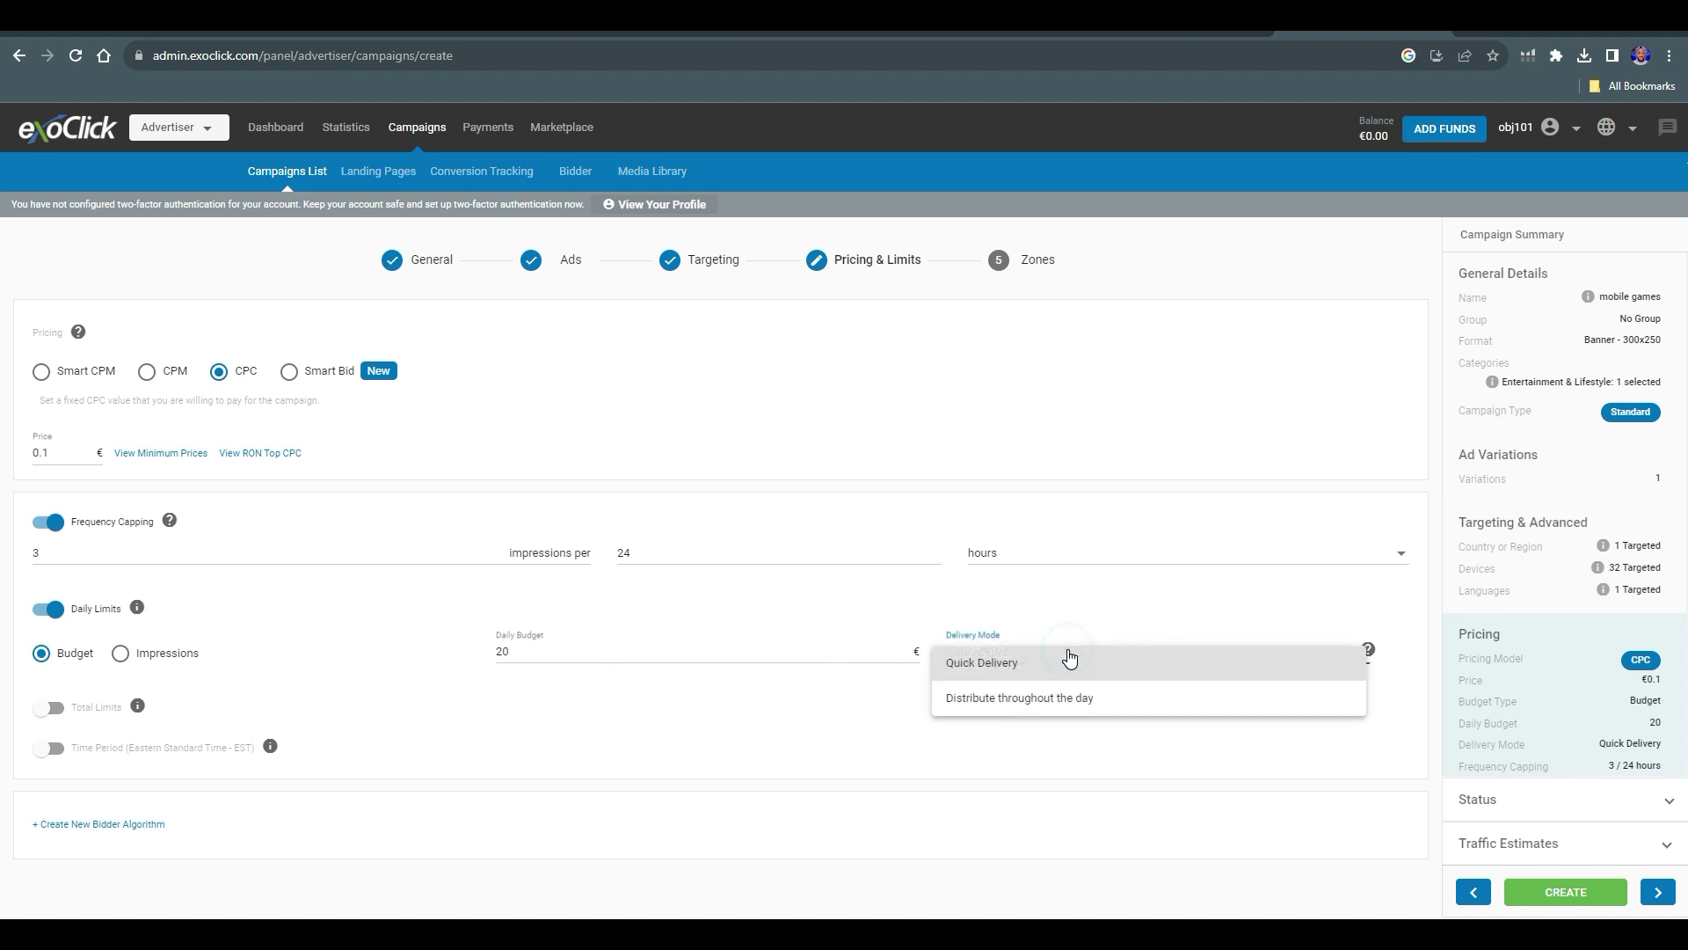
left_click(1040, 698)
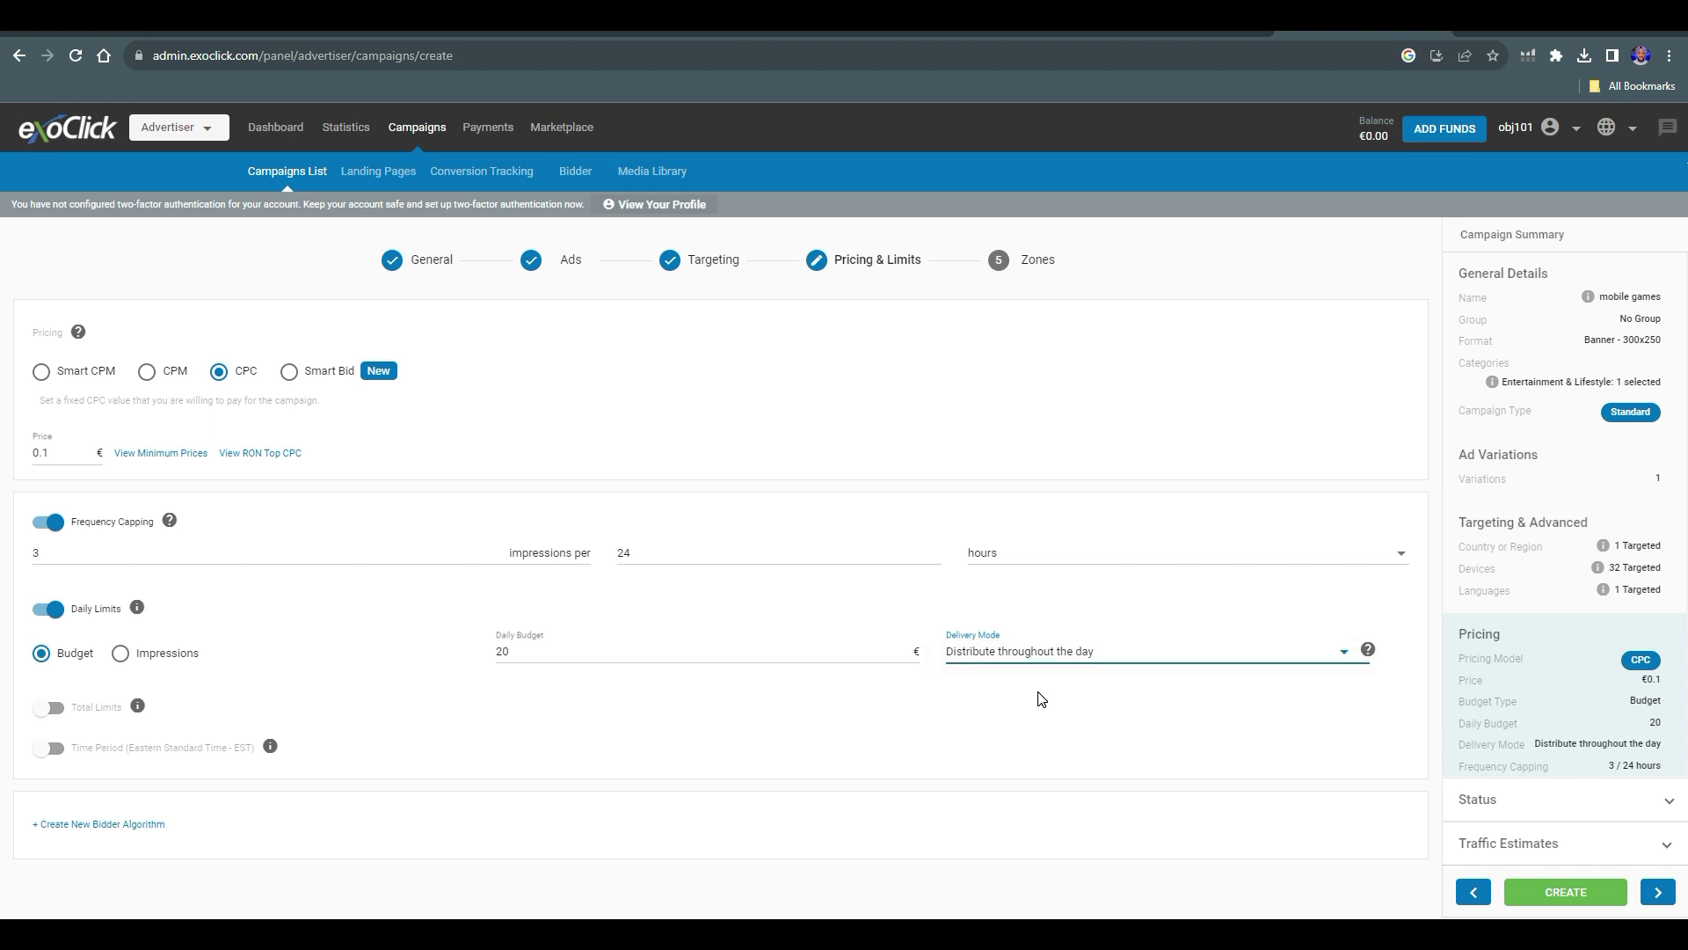
Enable total limits for the campaign and set the total budget to 20 €.
left_click(48, 708)
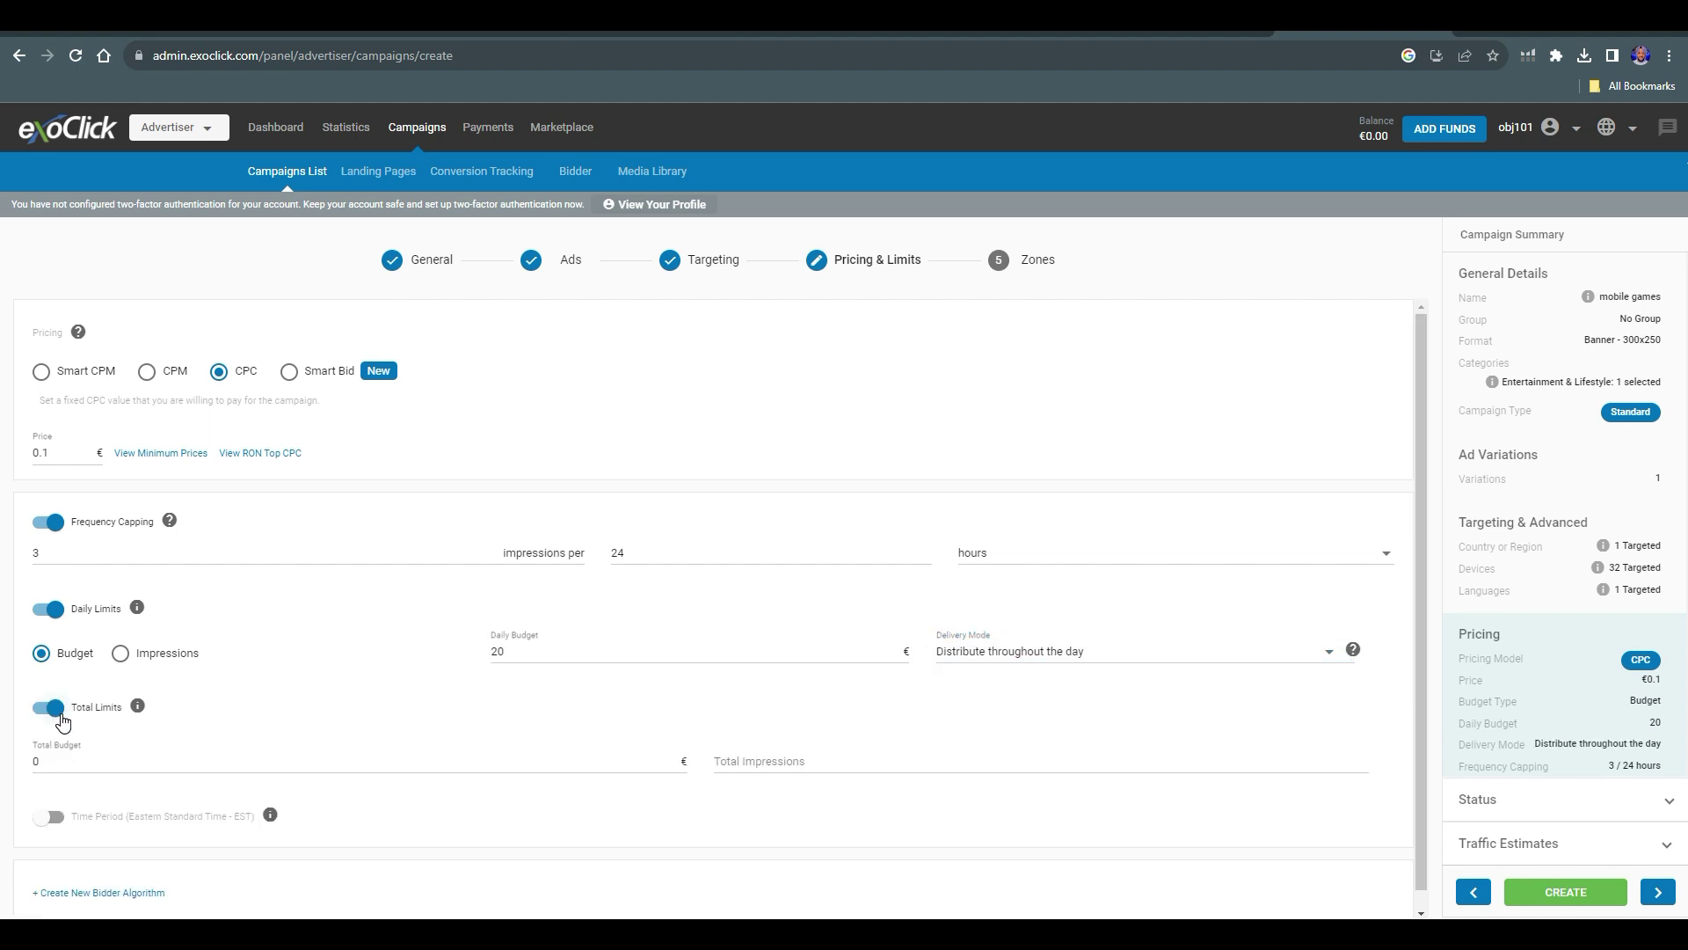
left_click(144, 740)
type("2")
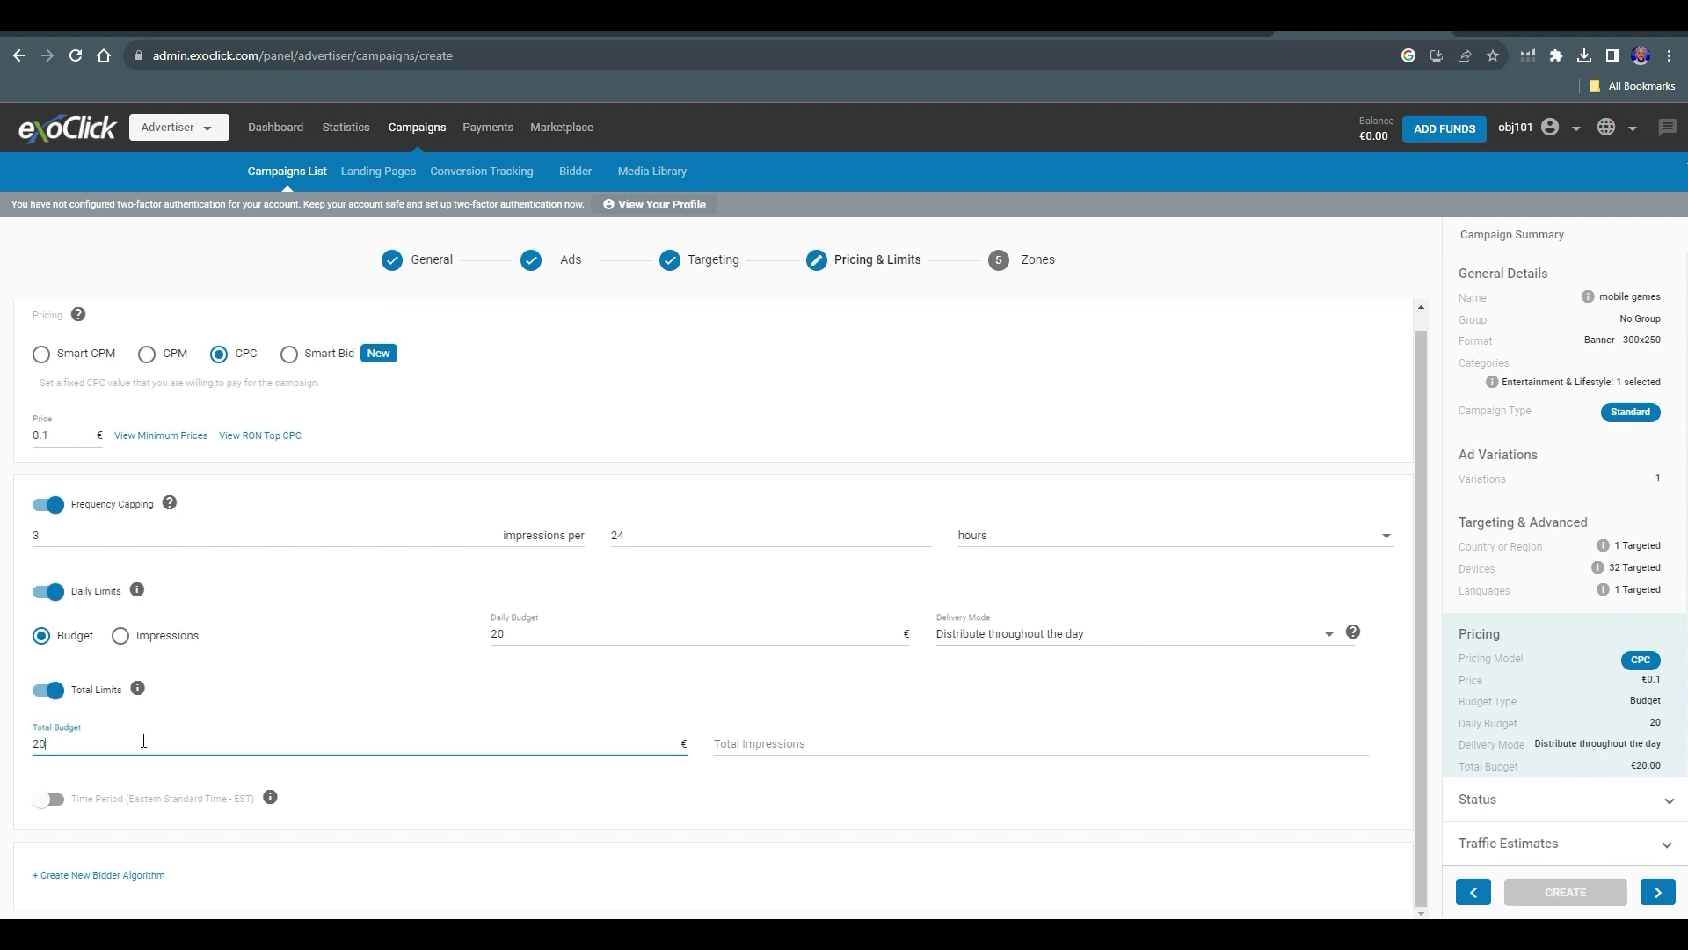
left_click(314, 766)
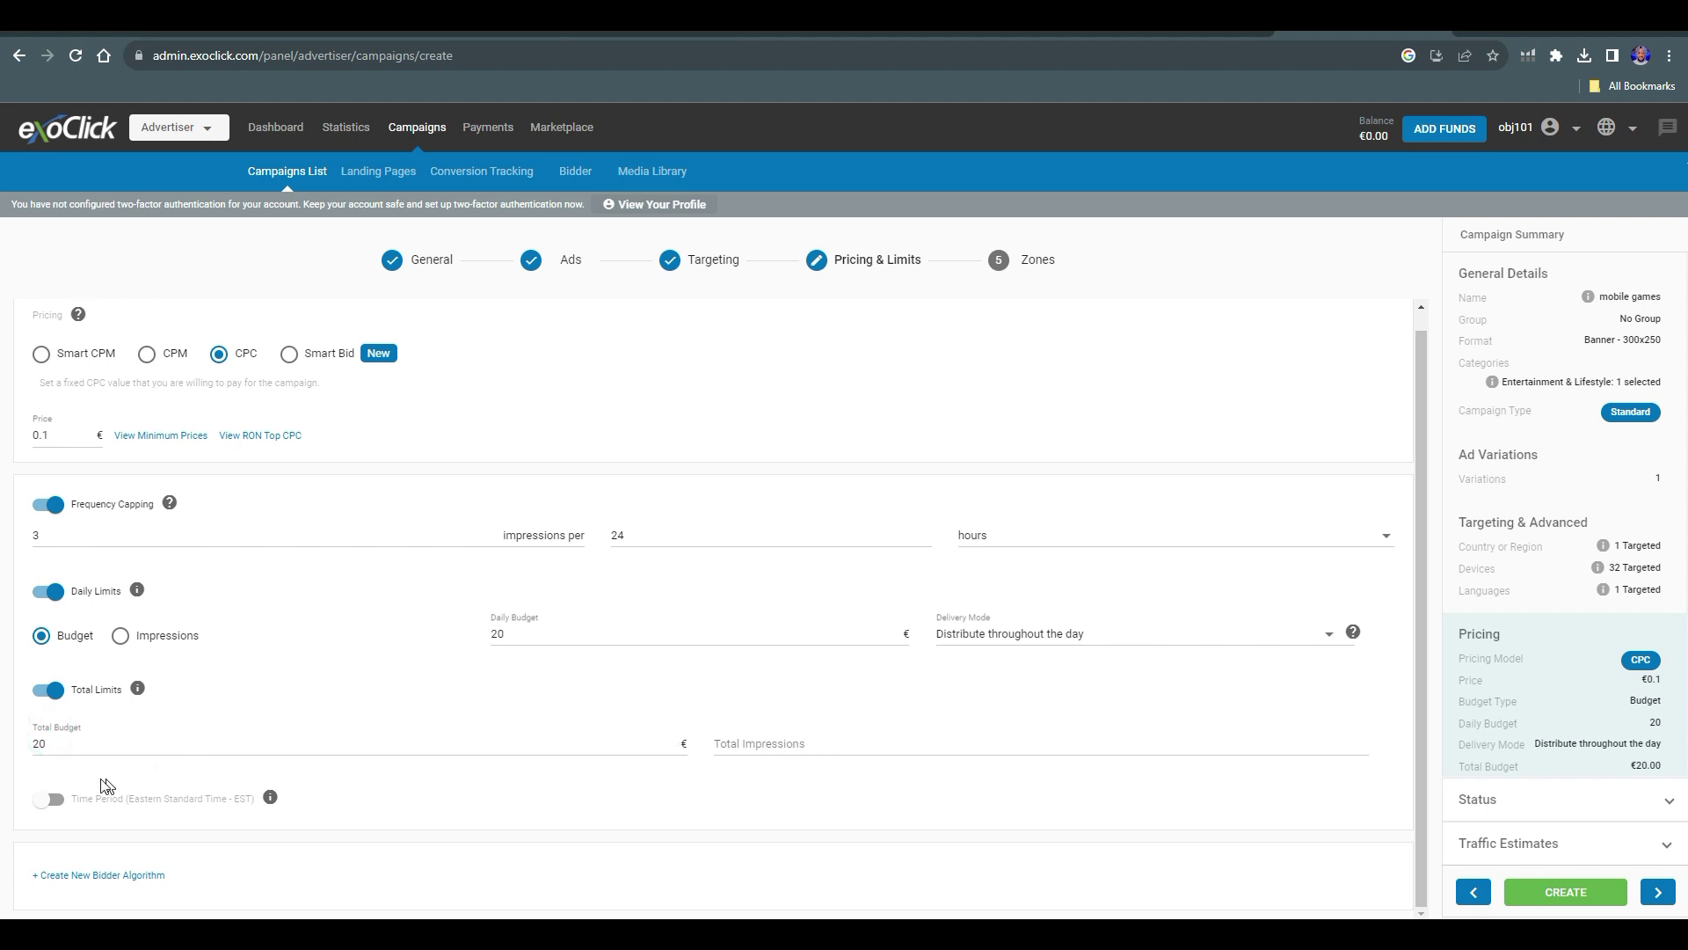
Enable the campaign's time period with 25-11-2023 as both the start date and the end date.
left_click(55, 800)
scroll(132, 796, "down", 1)
left_click(180, 789)
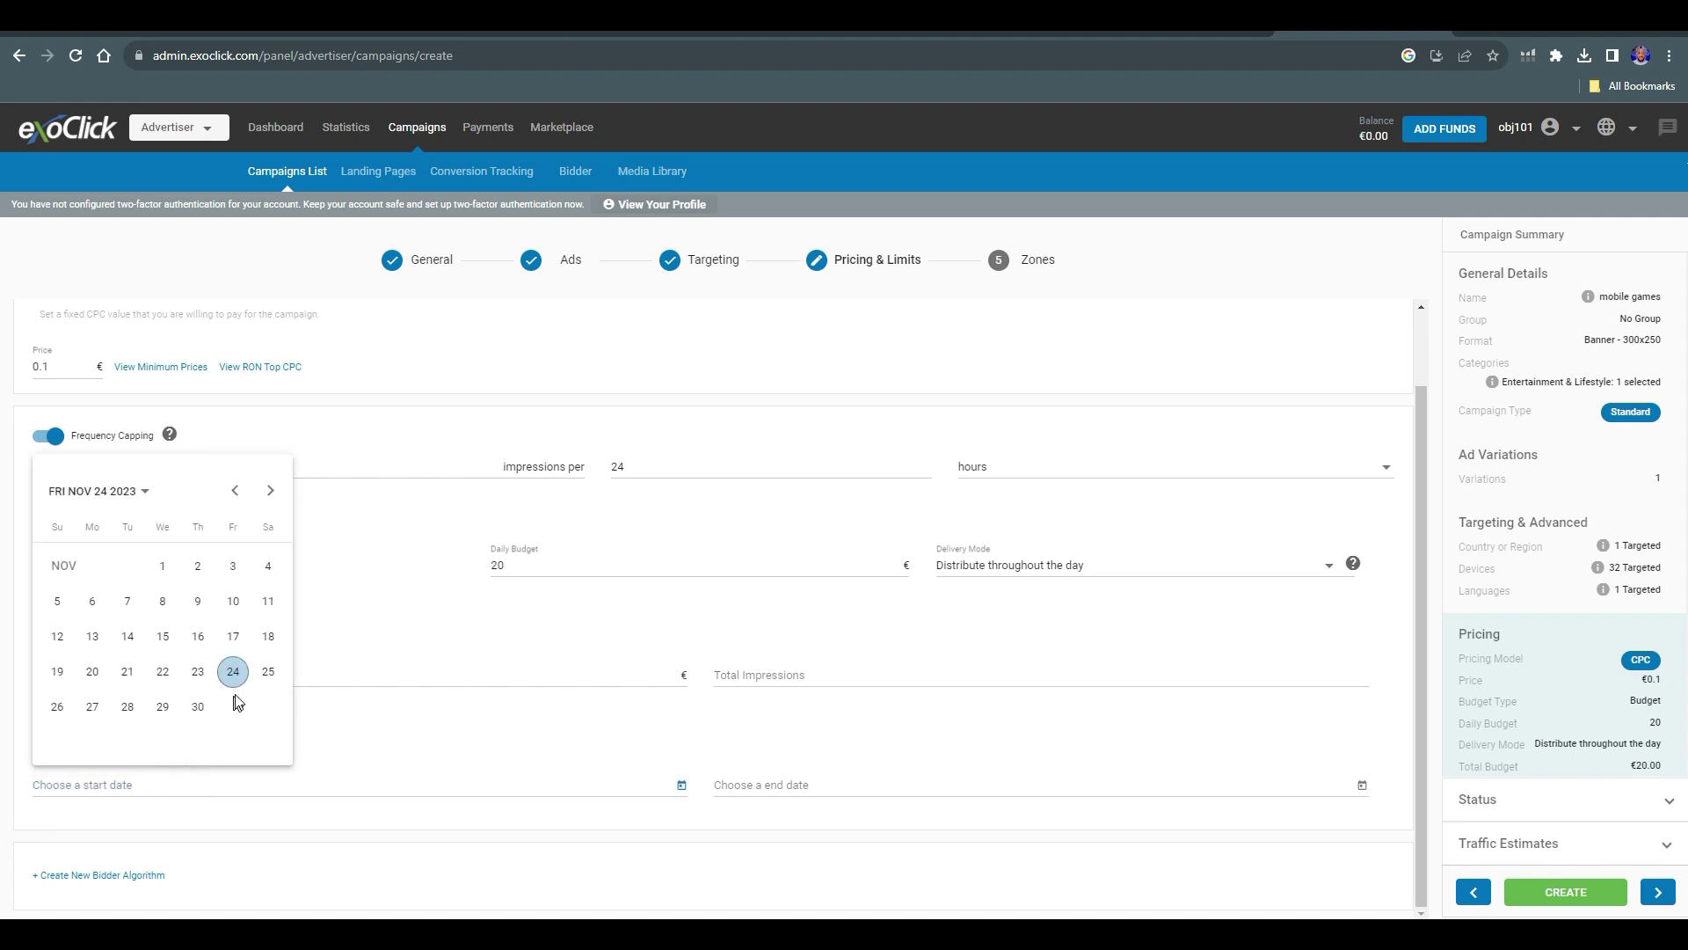
left_click(262, 672)
left_click(766, 784)
left_click(958, 671)
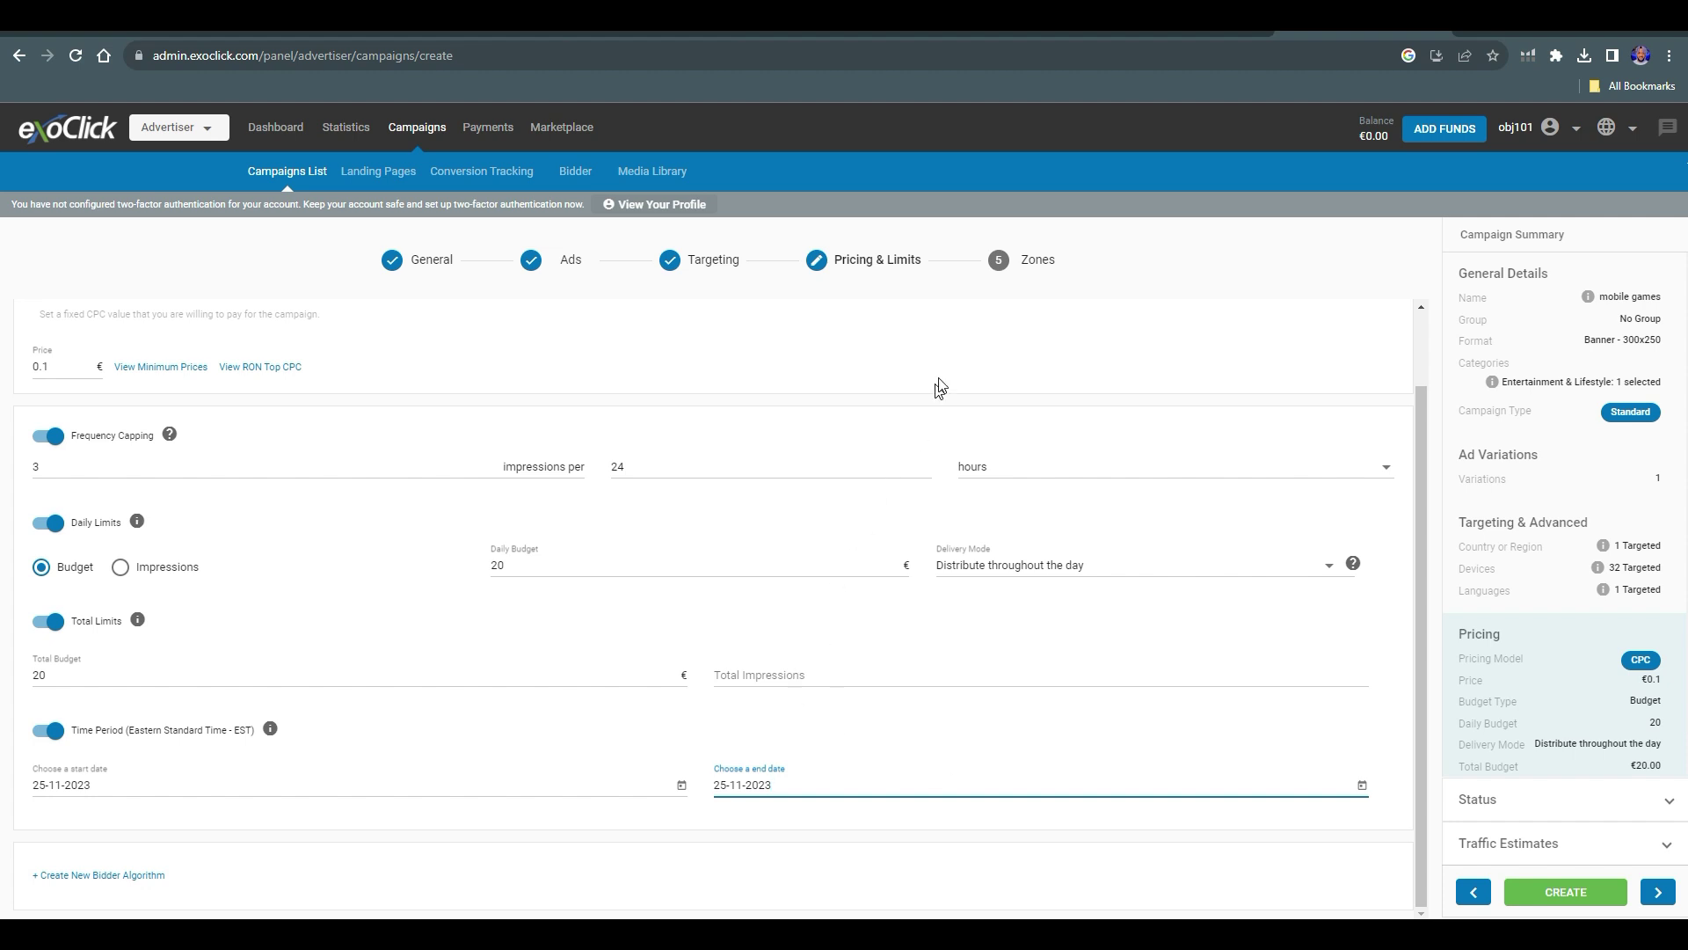
Proceed to the zones, keep all sites and zones targeted, and create the campaign.
left_click(1020, 276)
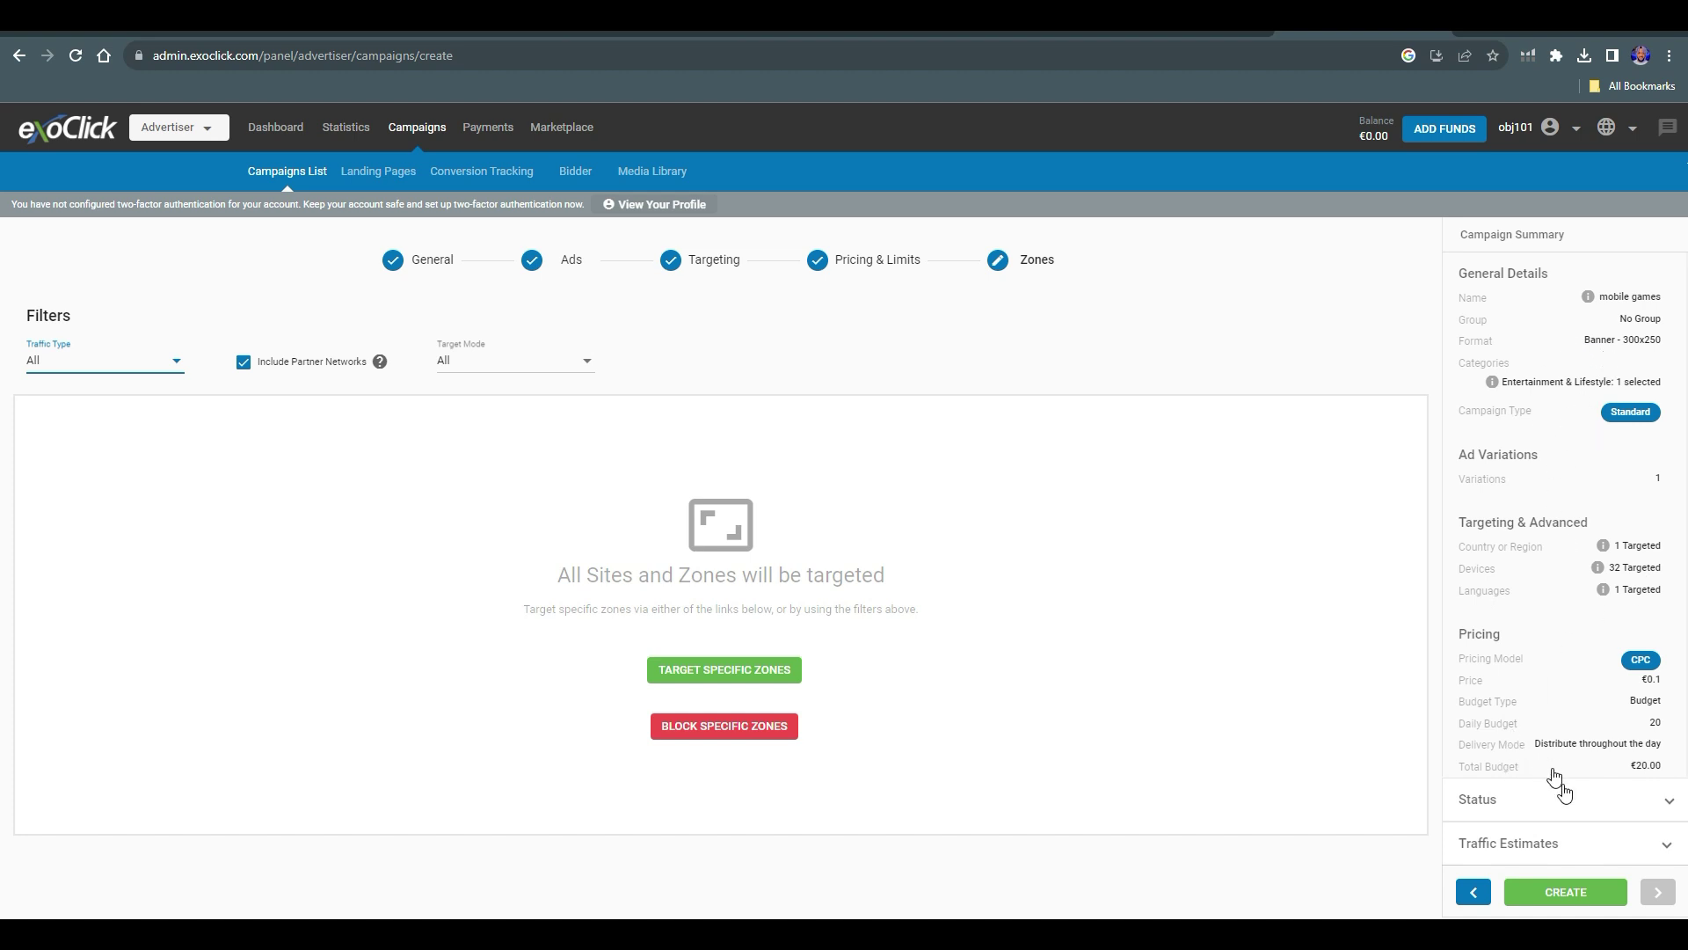
left_click(1576, 892)
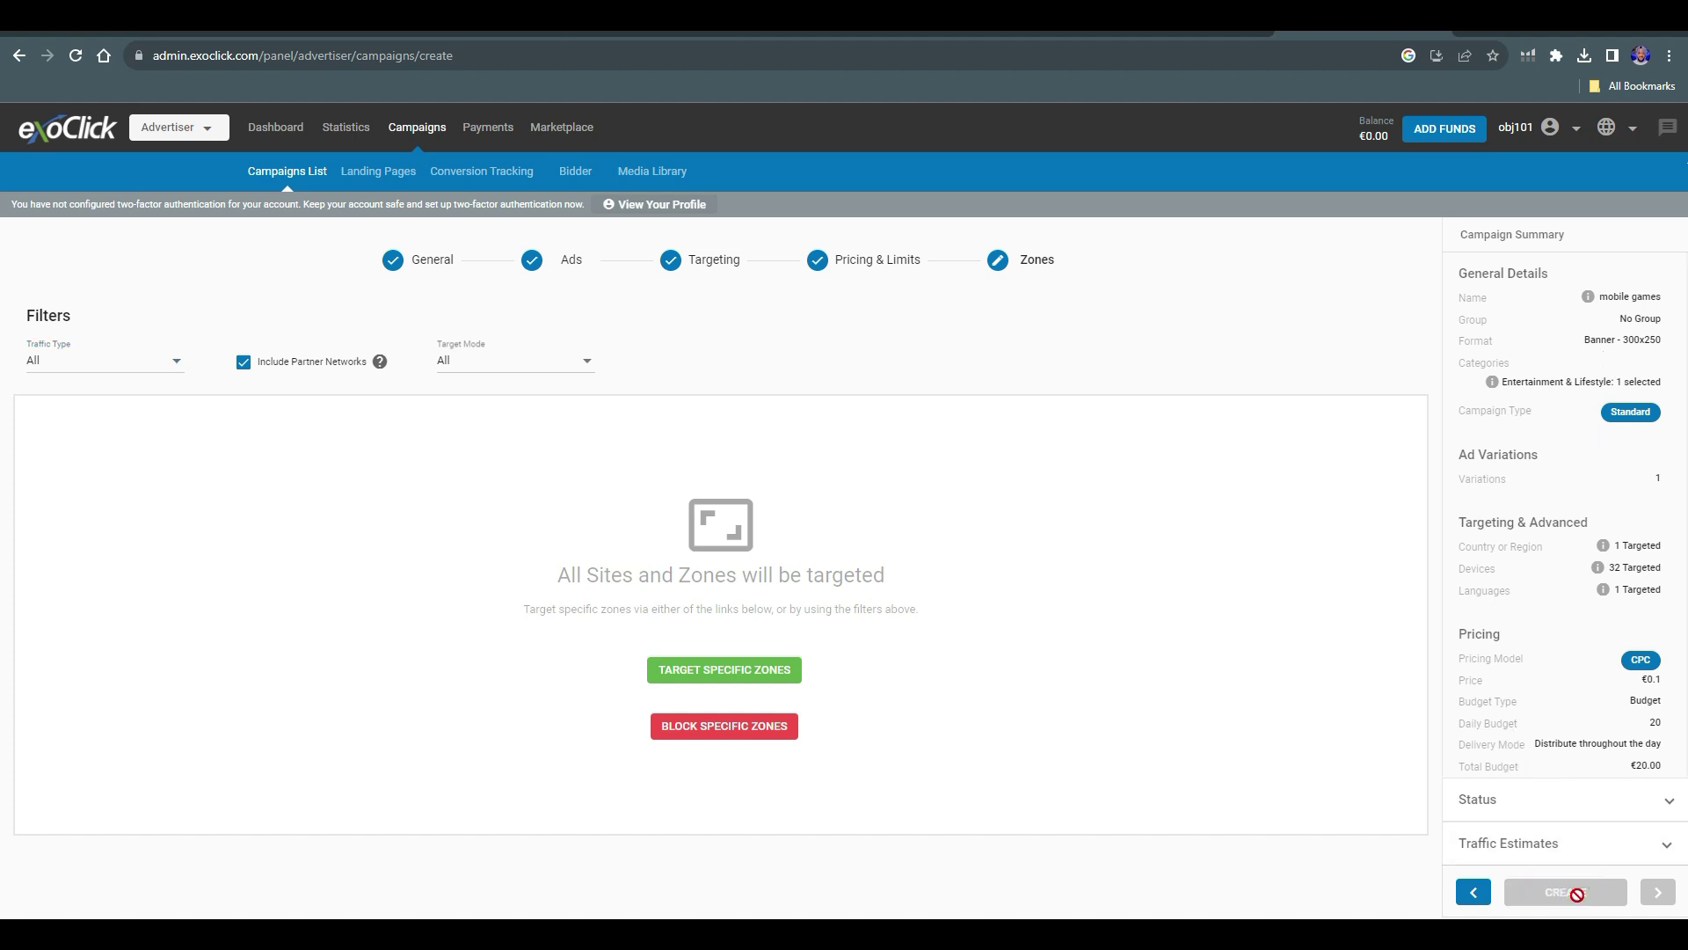